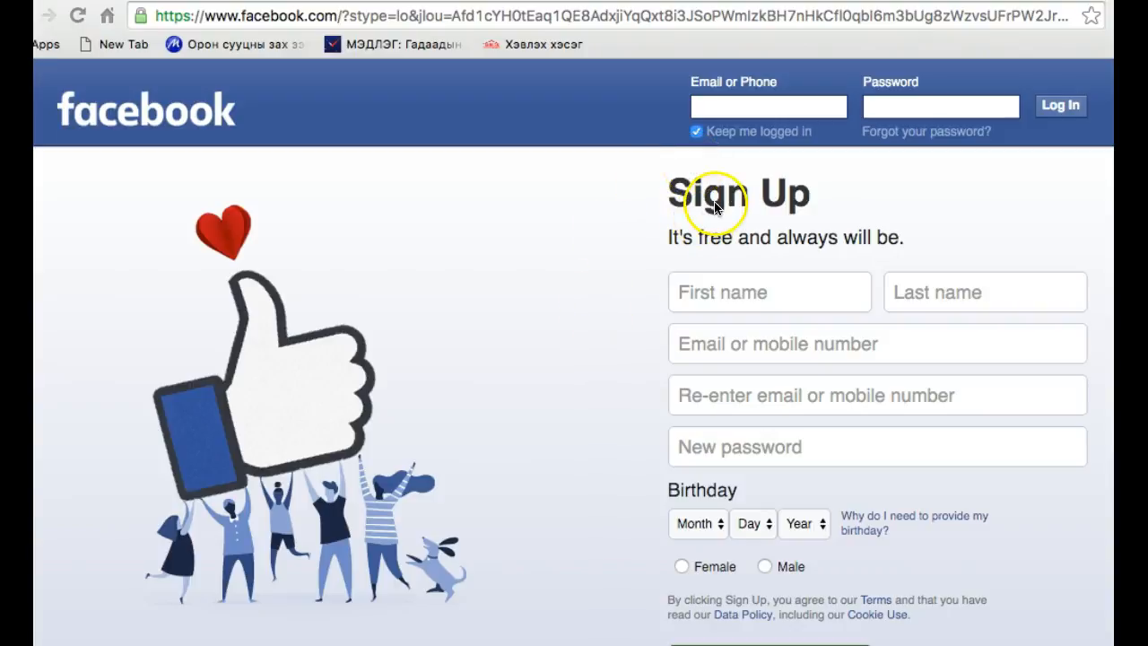
Log in to the account by filling in its saved e-mail address and password
left_click(723, 106)
type("n")
key("Down")
key("Return")
key("Tab")
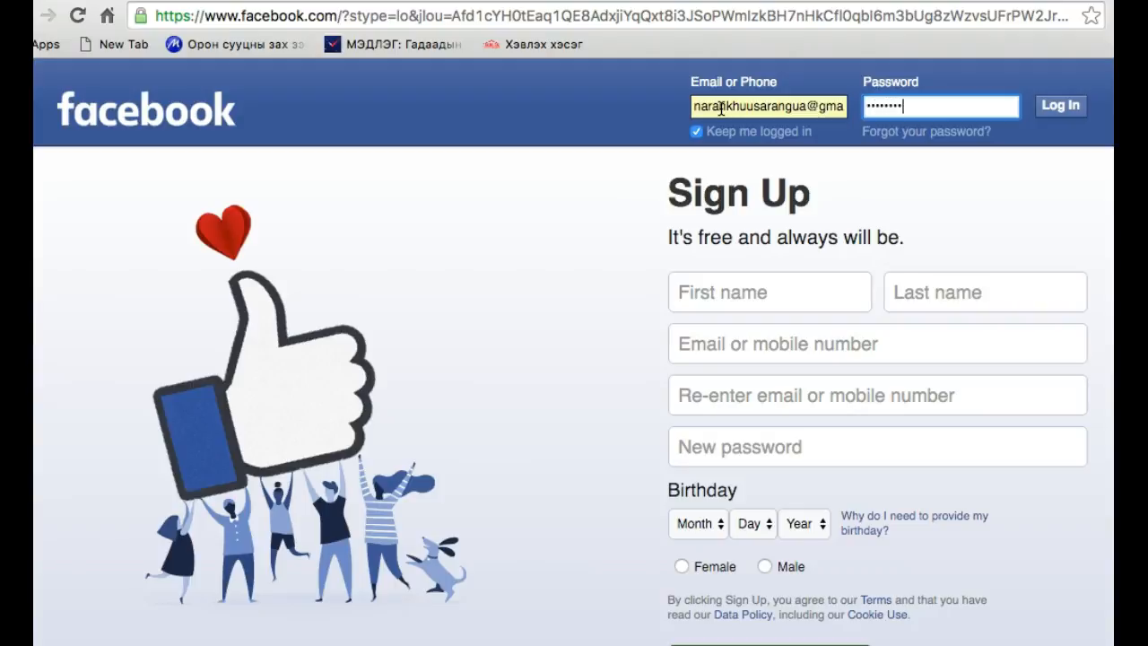
key("Return")
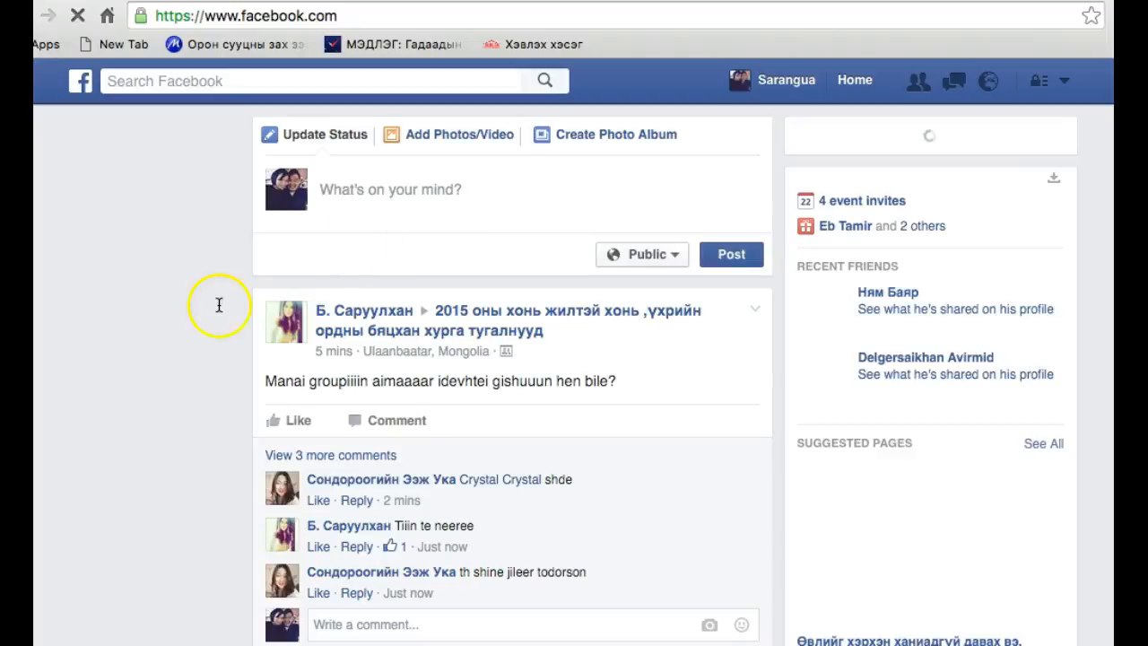
Open the page creation form and look over the available page types
scroll(130, 536, "down", 2)
scroll(130, 537, "down", 3)
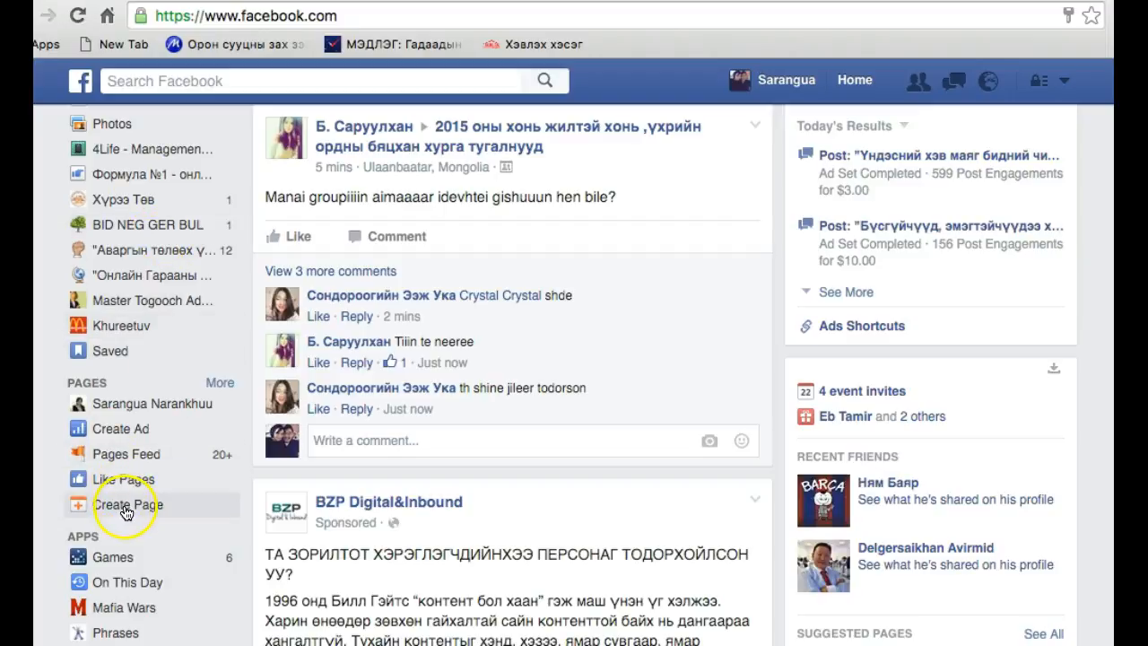
left_click(125, 509)
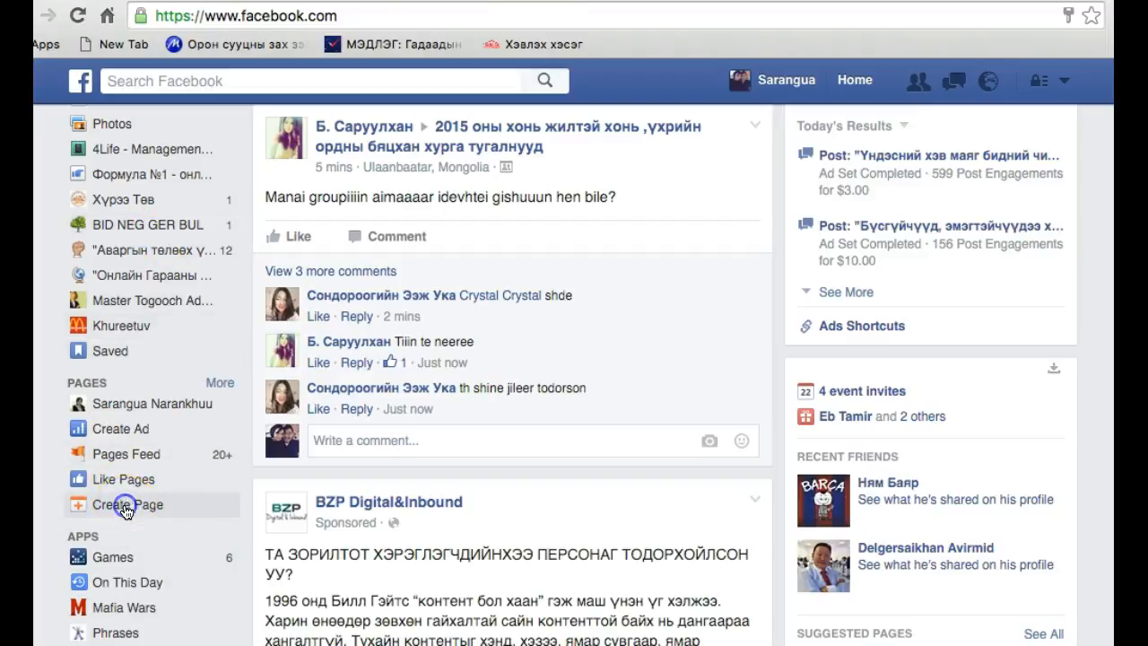
scroll(341, 489, "down", 3)
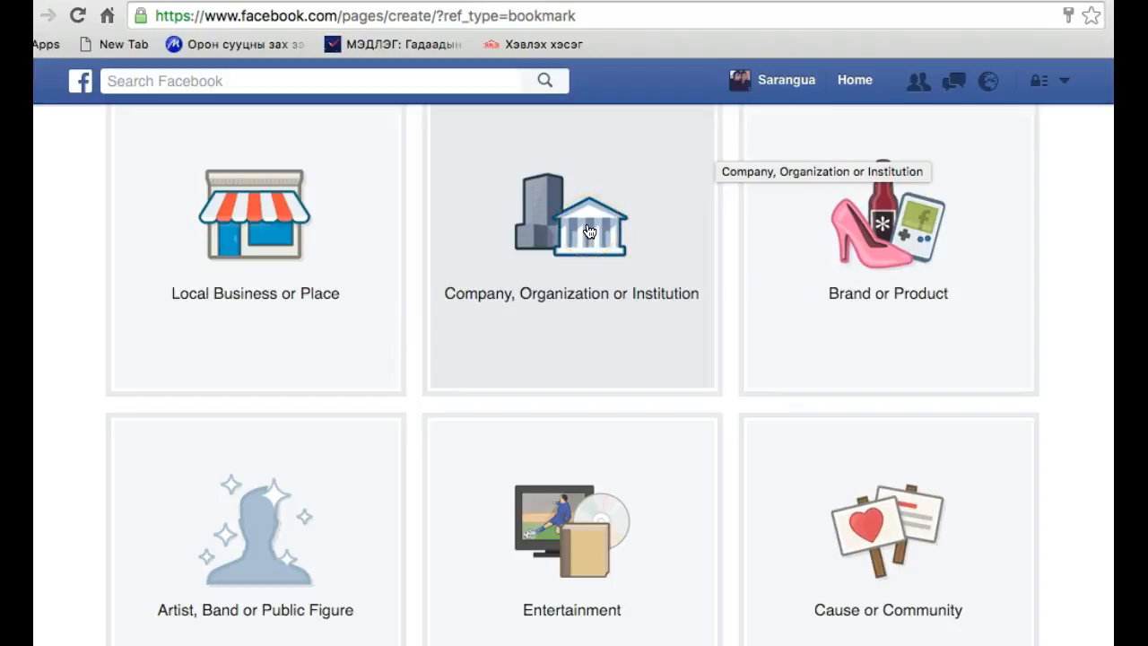
scroll(915, 257, "down", 1)
scroll(915, 258, "down", 1)
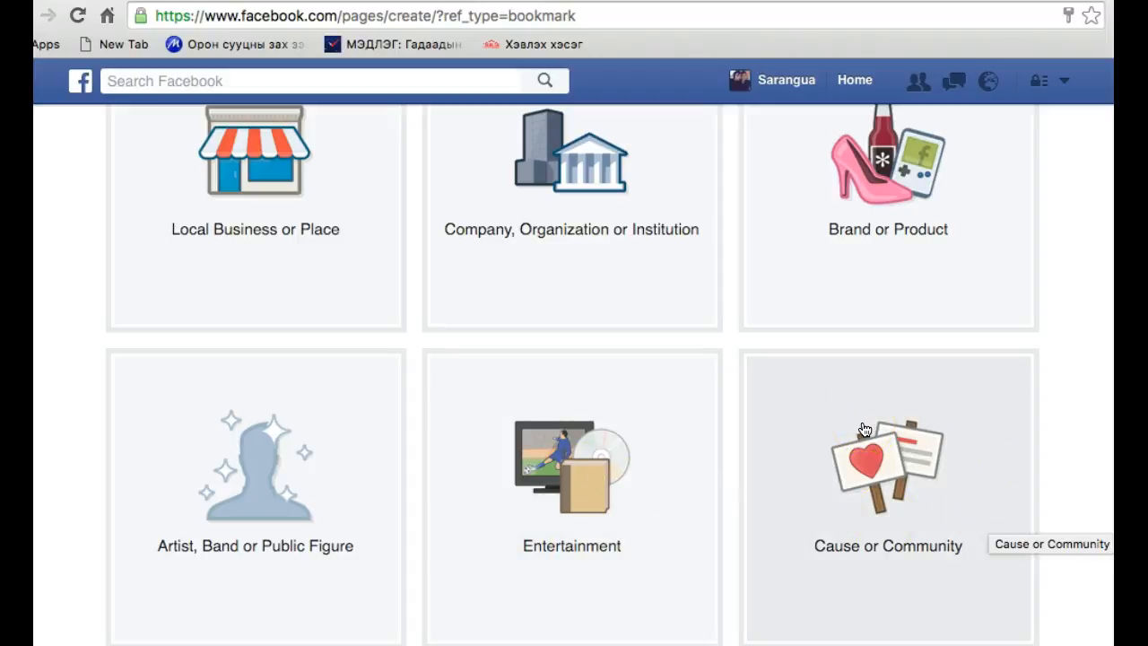
left_click(873, 465)
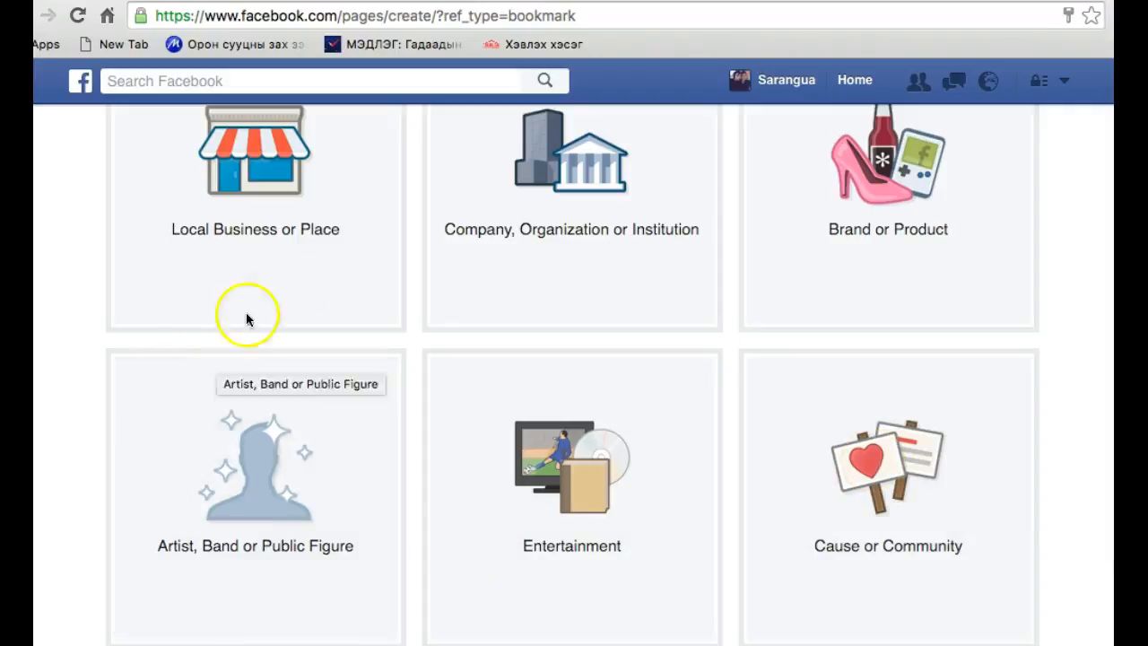
Expand the Local Business or Place form and browse its list of business categories
left_click(285, 238)
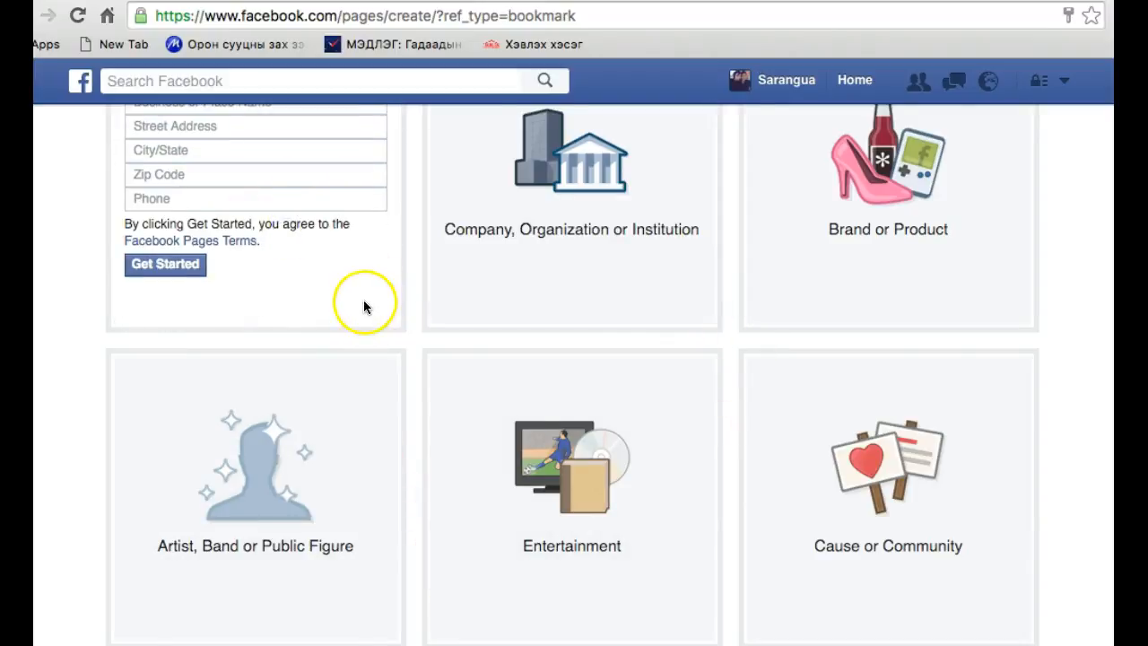
scroll(363, 299, "up", 3)
left_click(241, 232)
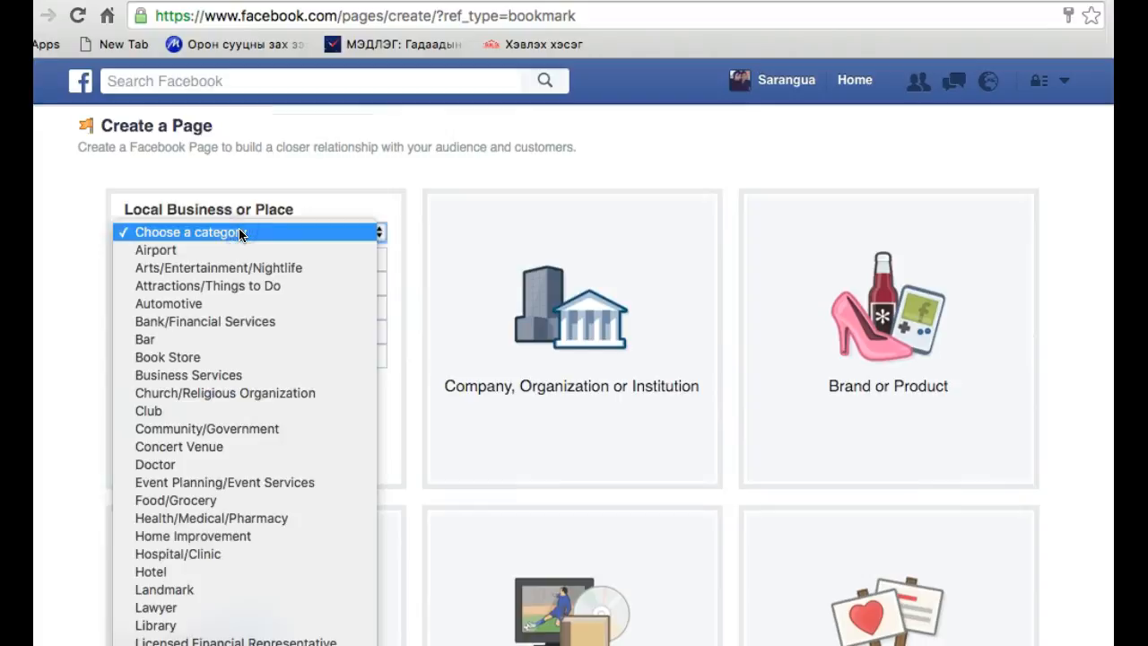
scroll(230, 430, "down", 4)
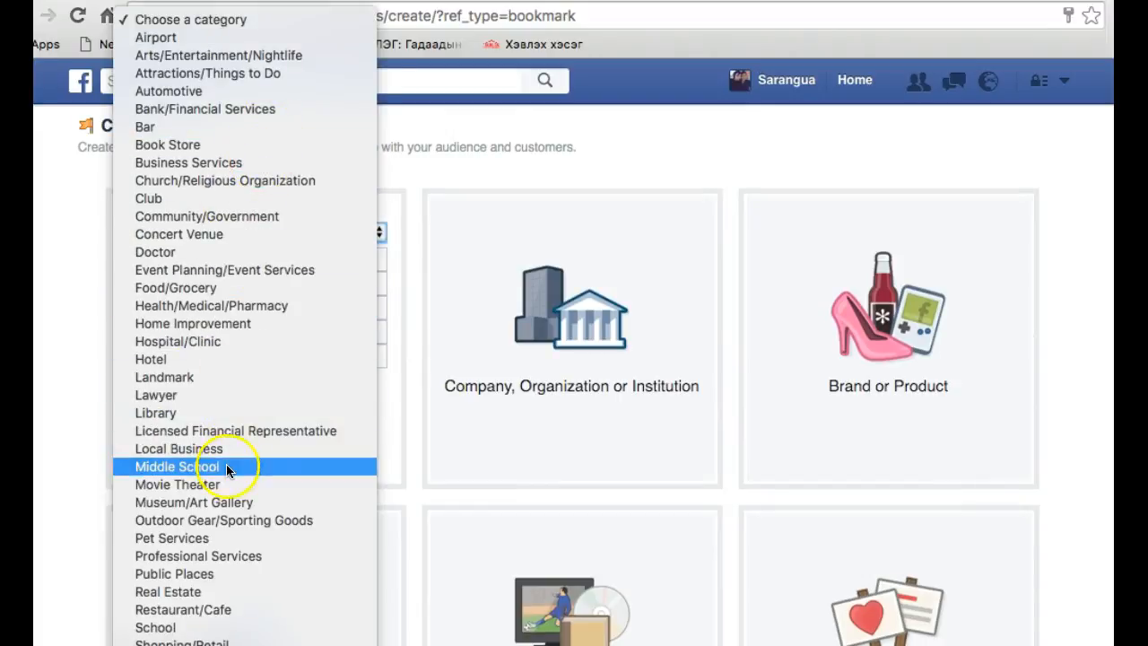
left_click(627, 463)
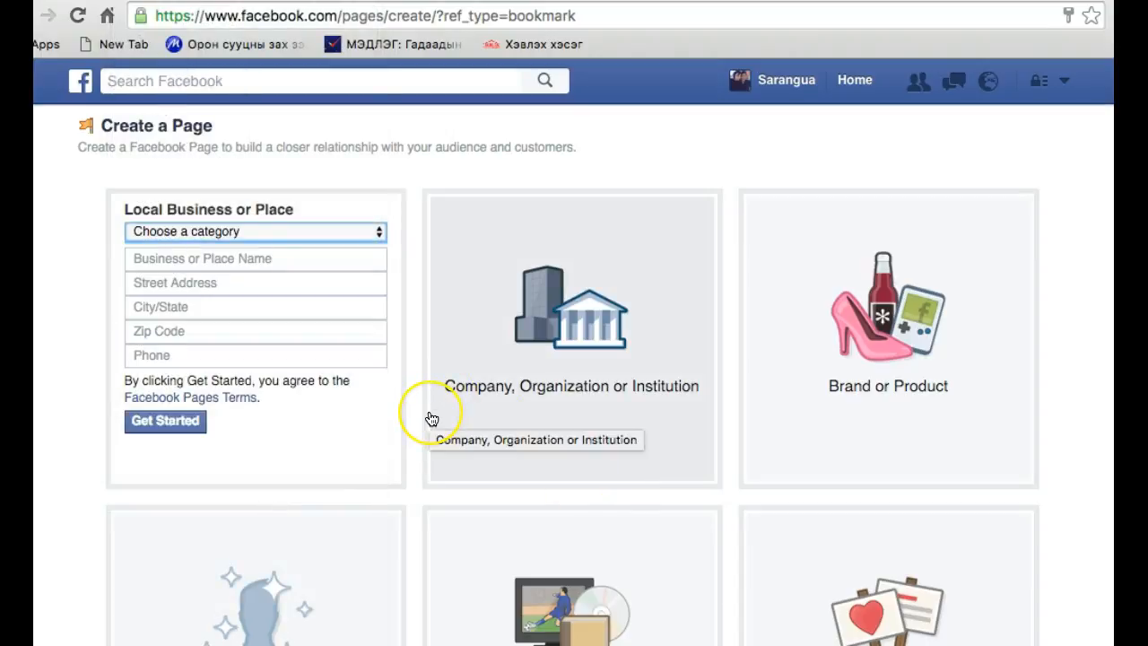
Set the account's display language to Монгол in the language settings and save the change
left_click(1068, 84)
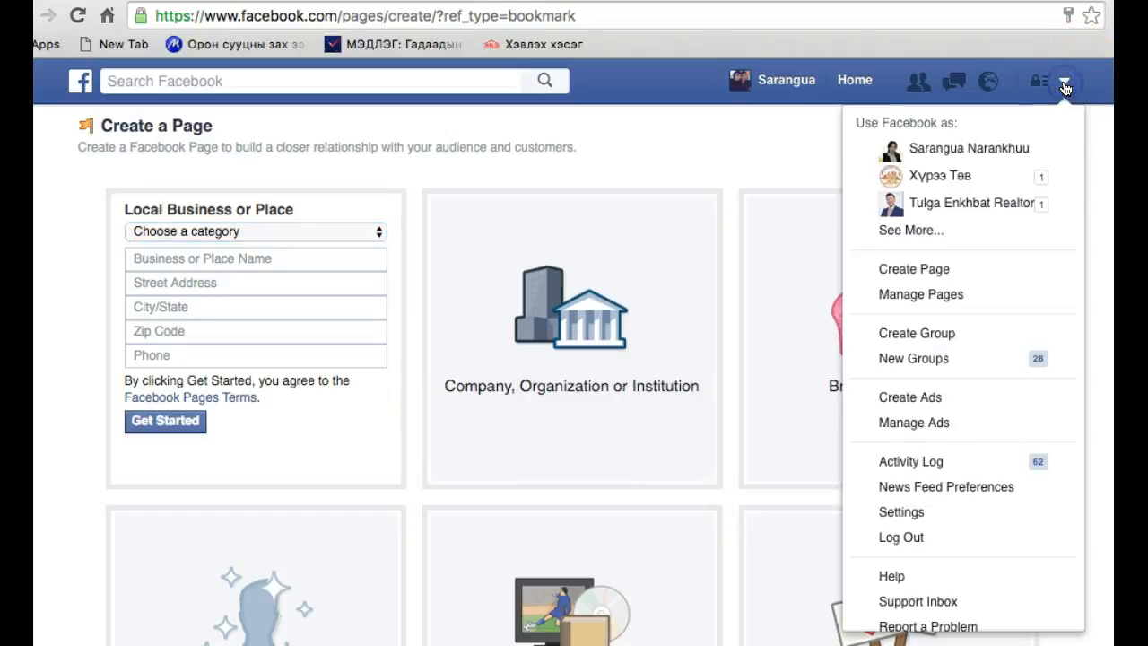
left_click(956, 524)
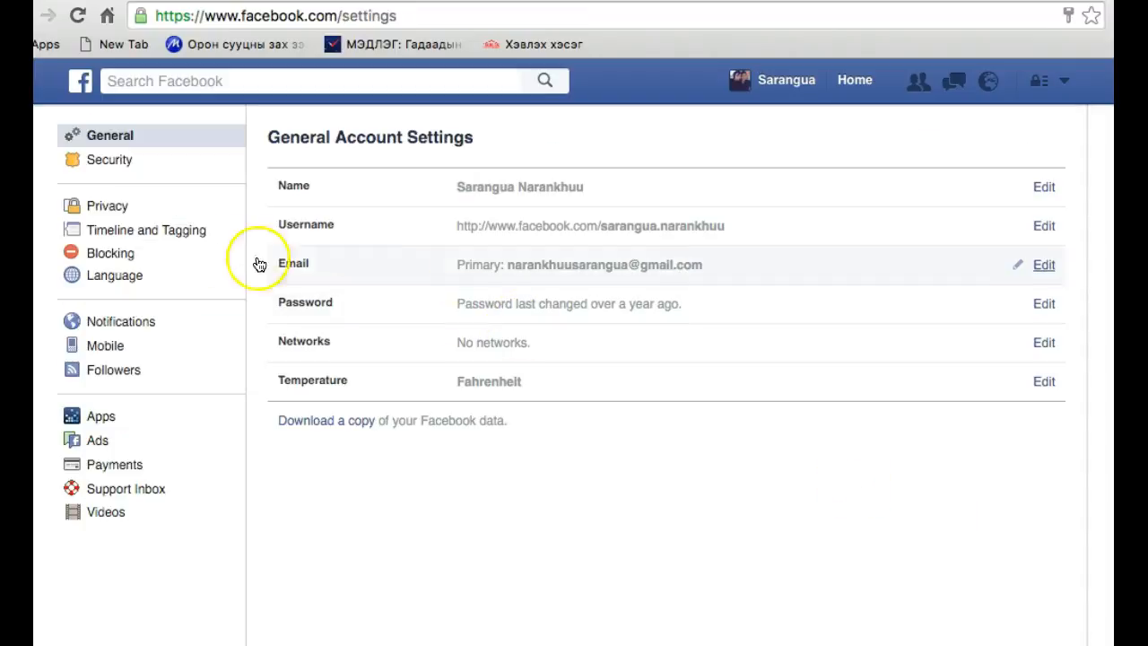
left_click(127, 282)
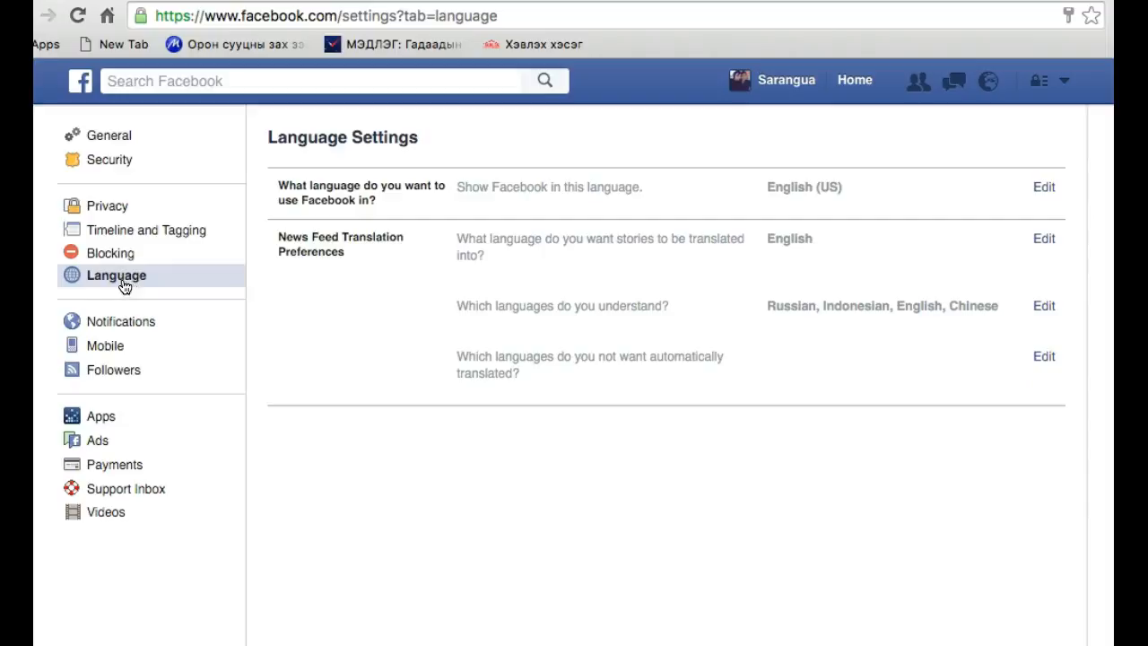
left_click(744, 198)
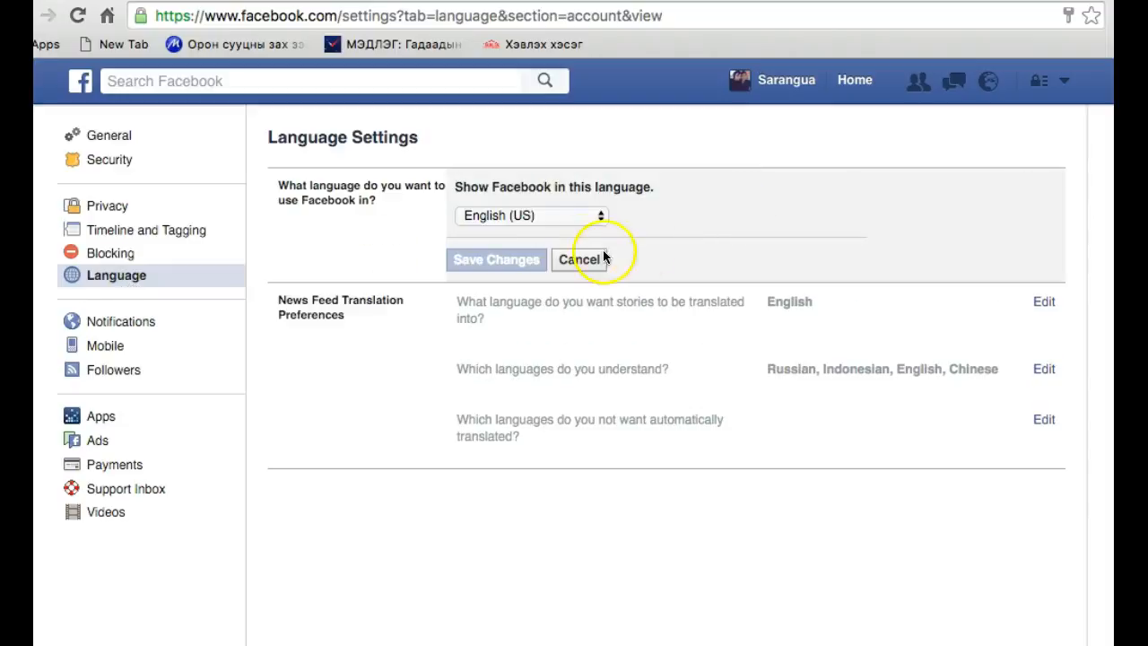
left_click(517, 217)
scroll(525, 356, "down", 10)
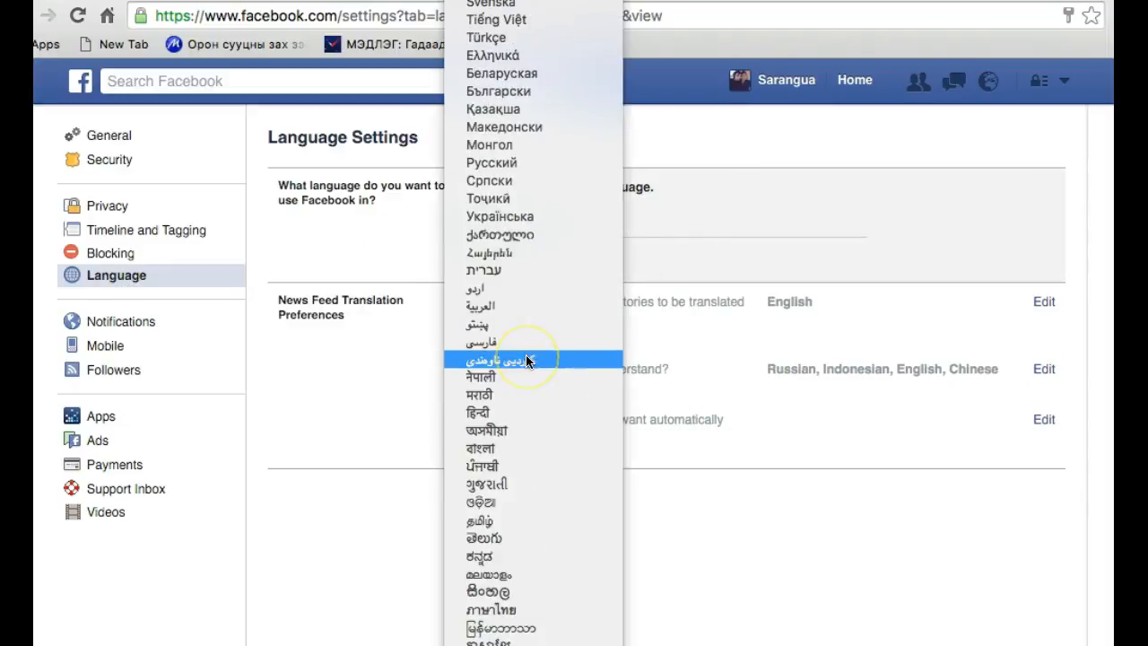
scroll(525, 357, "up", 6)
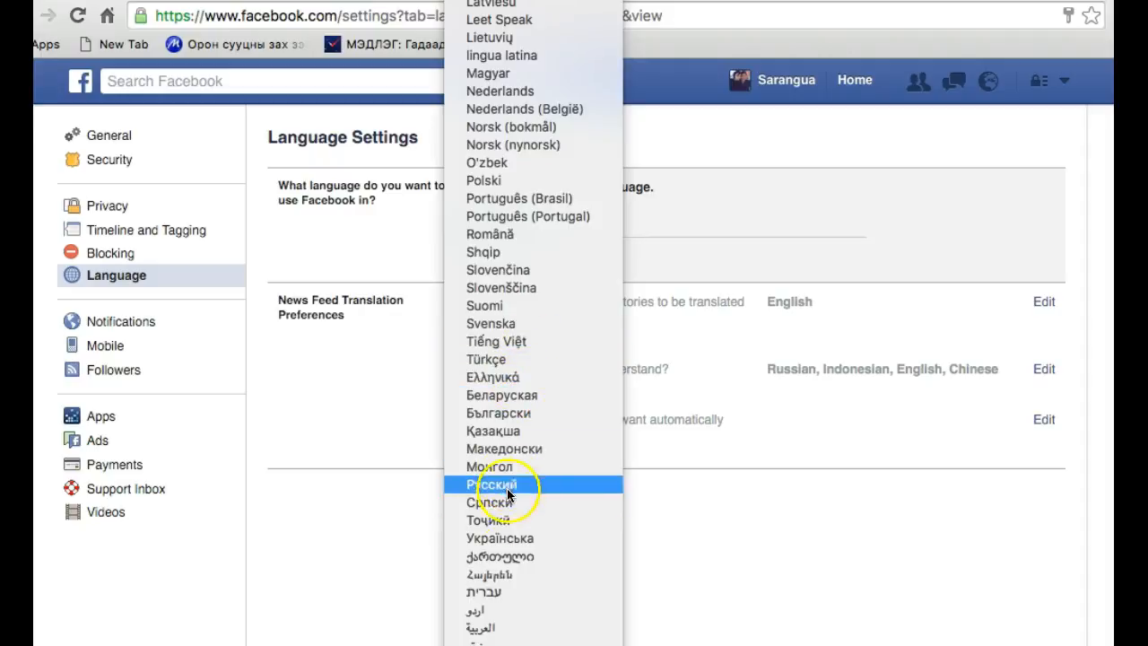
left_click(509, 468)
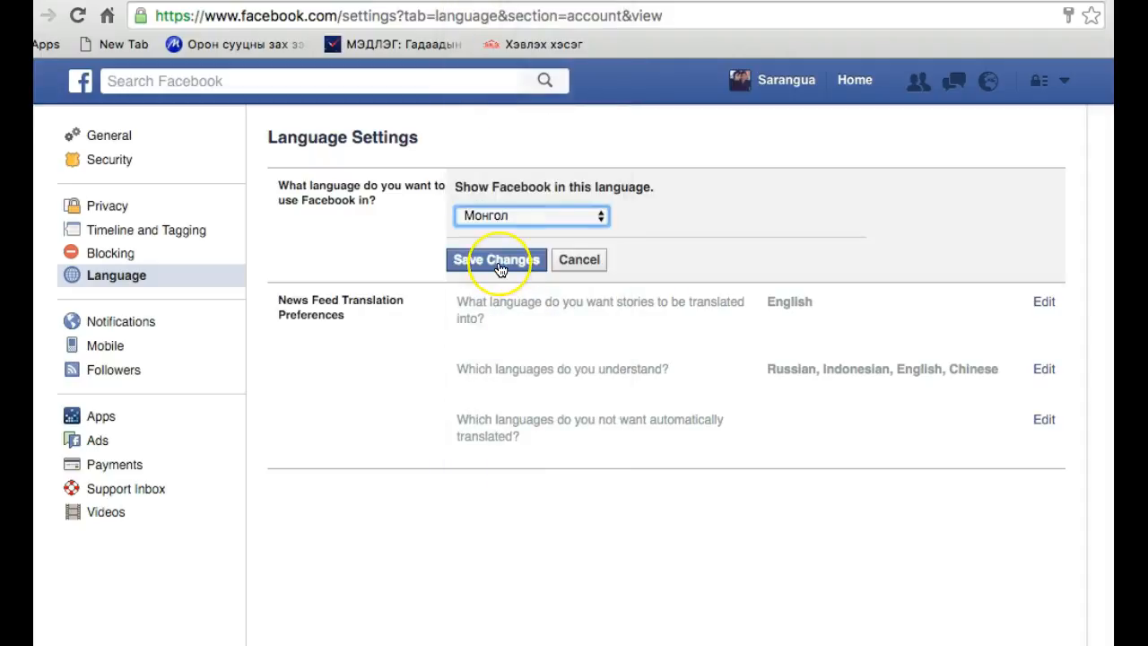
left_click(499, 265)
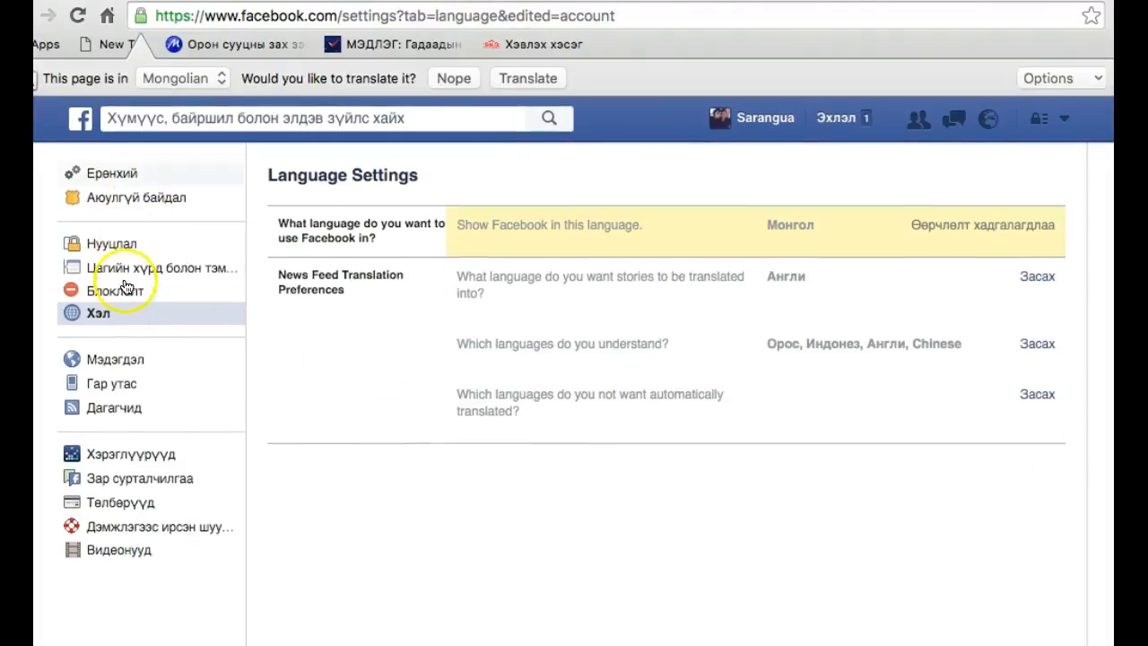
Switch the account's display language back to English (US) and save the change
left_click(883, 240)
left_click(558, 258)
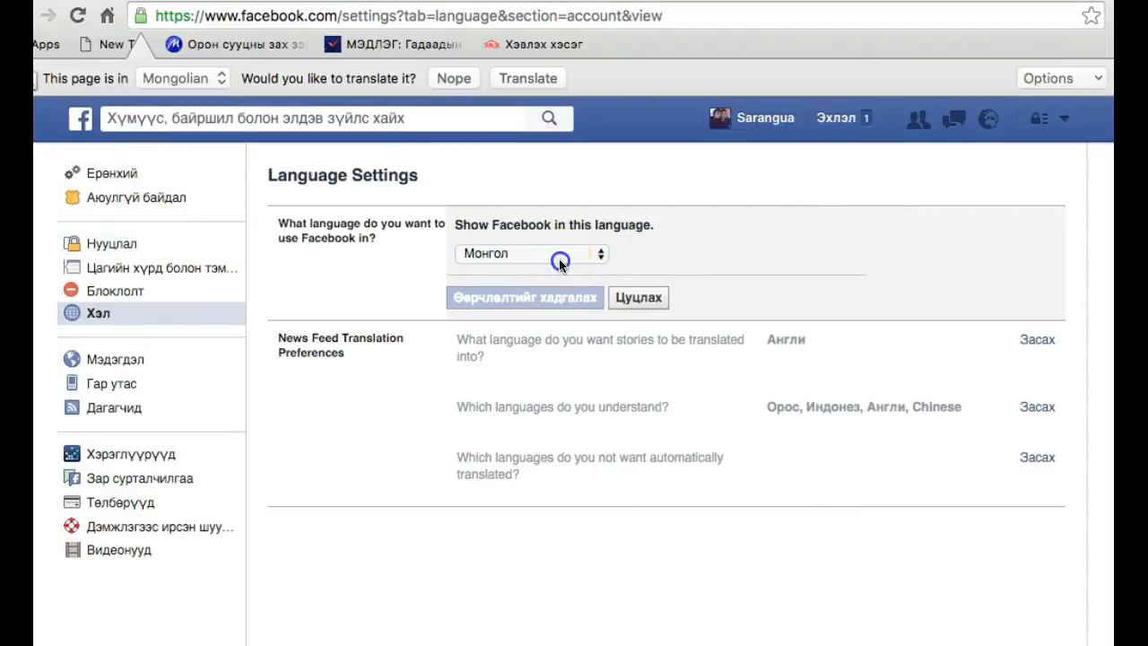
scroll(559, 259, "up", 10)
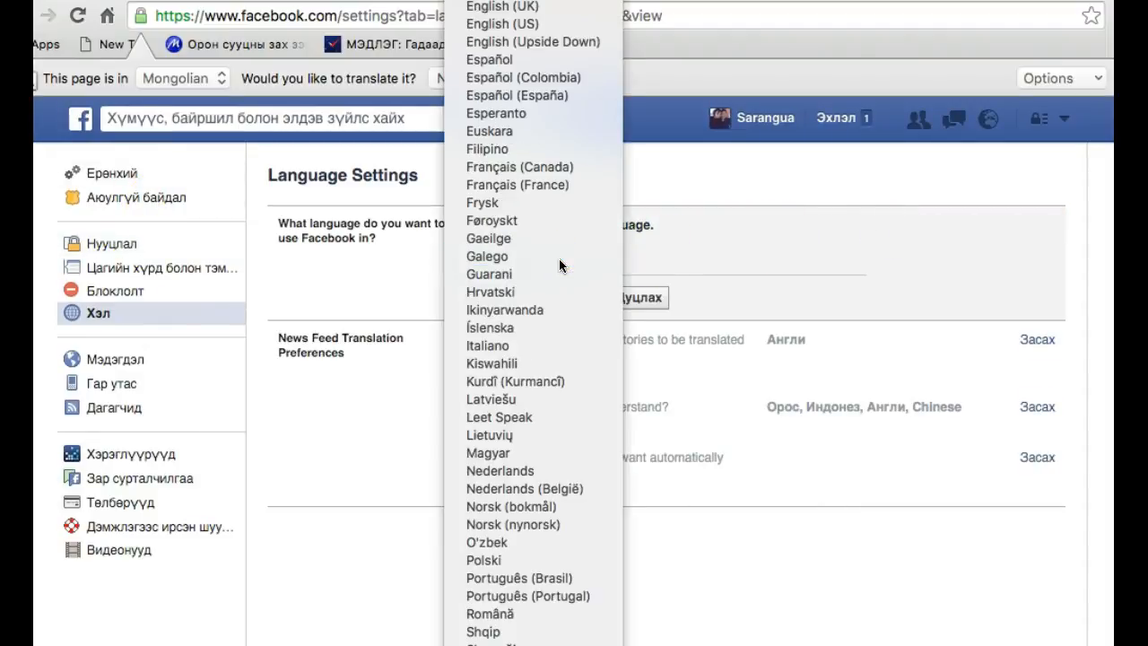
left_click(503, 25)
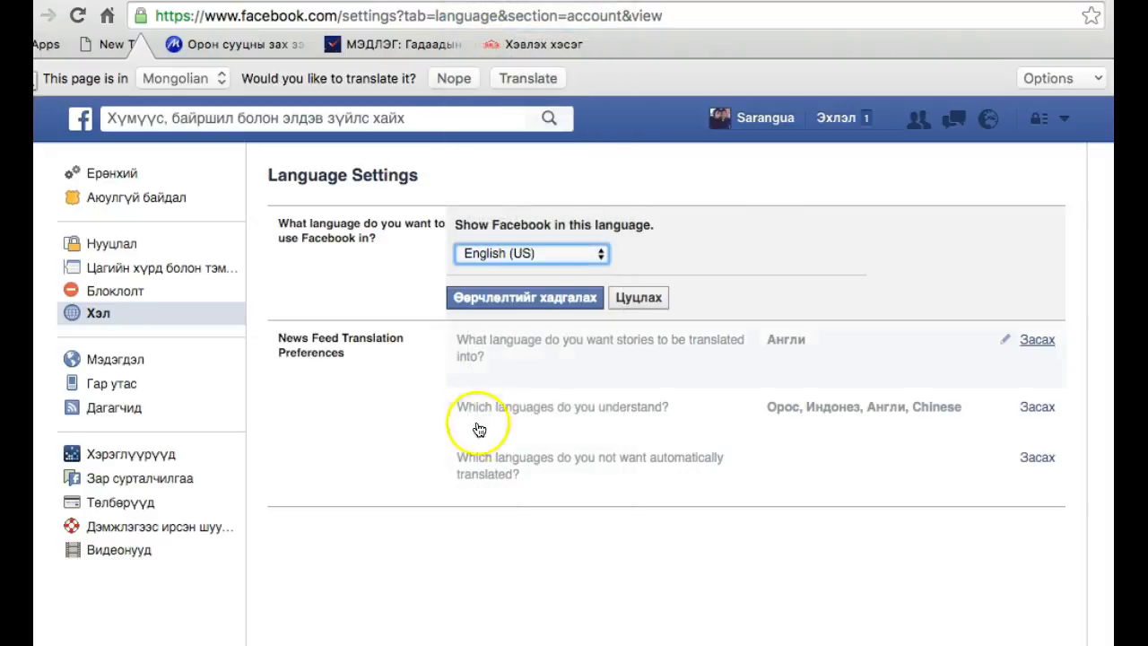
left_click(514, 298)
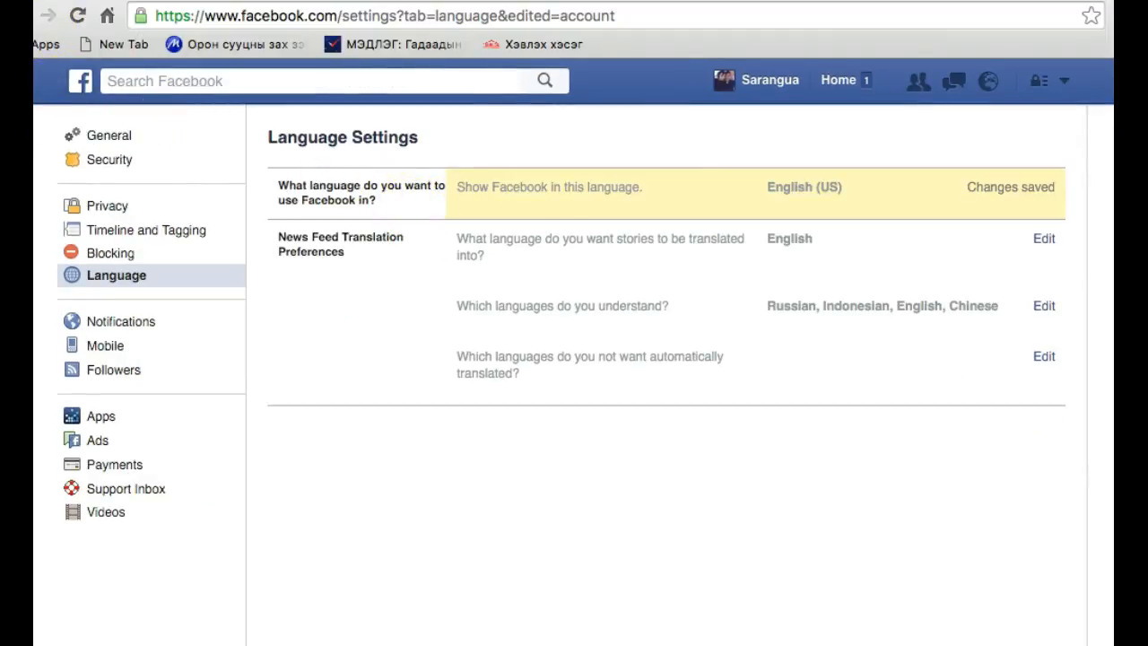
Return to page creation from the home feed and open the Local Business or Place form
left_click(19, 16)
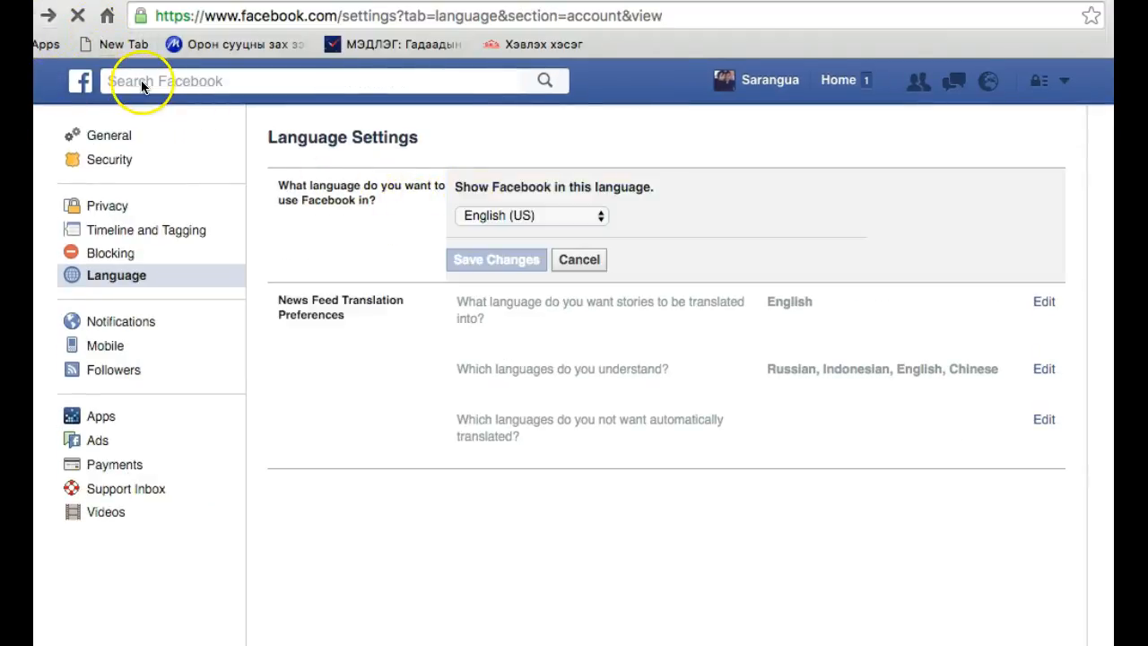
left_click(43, 16)
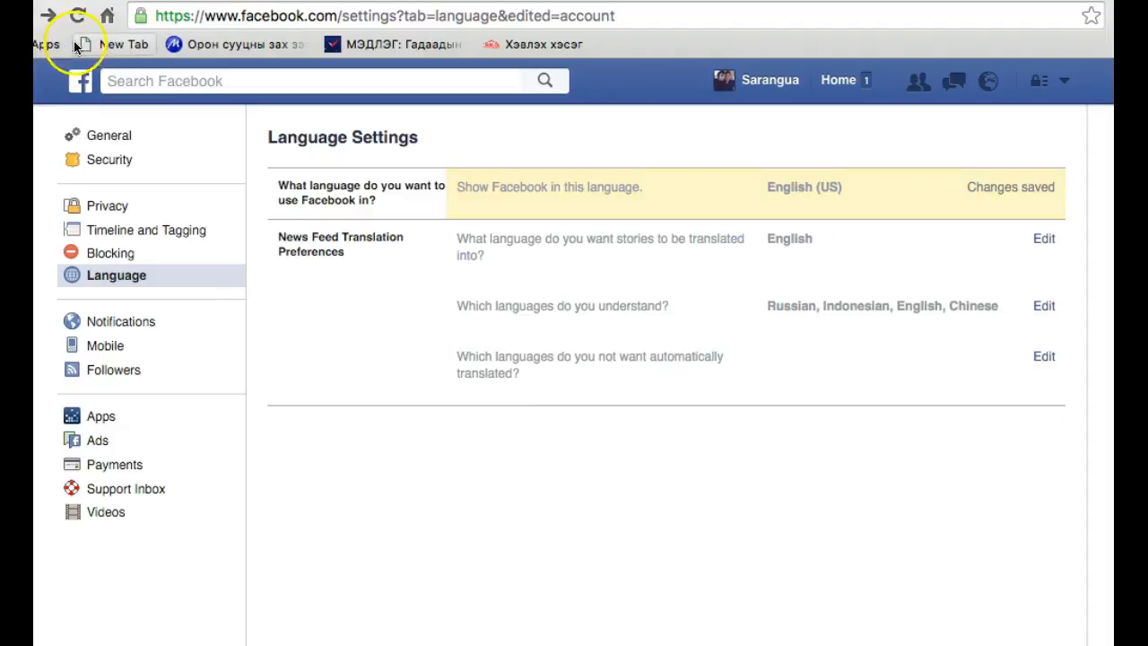
left_click(80, 81)
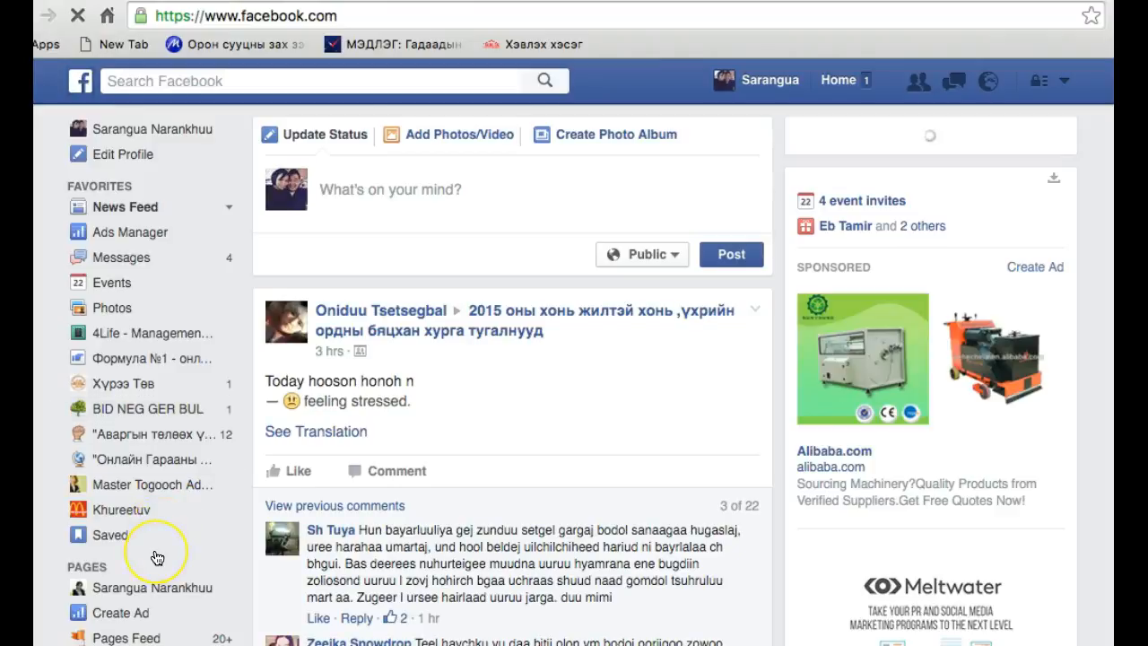
scroll(154, 553, "down", 2)
scroll(153, 558, "down", 2)
left_click(133, 474)
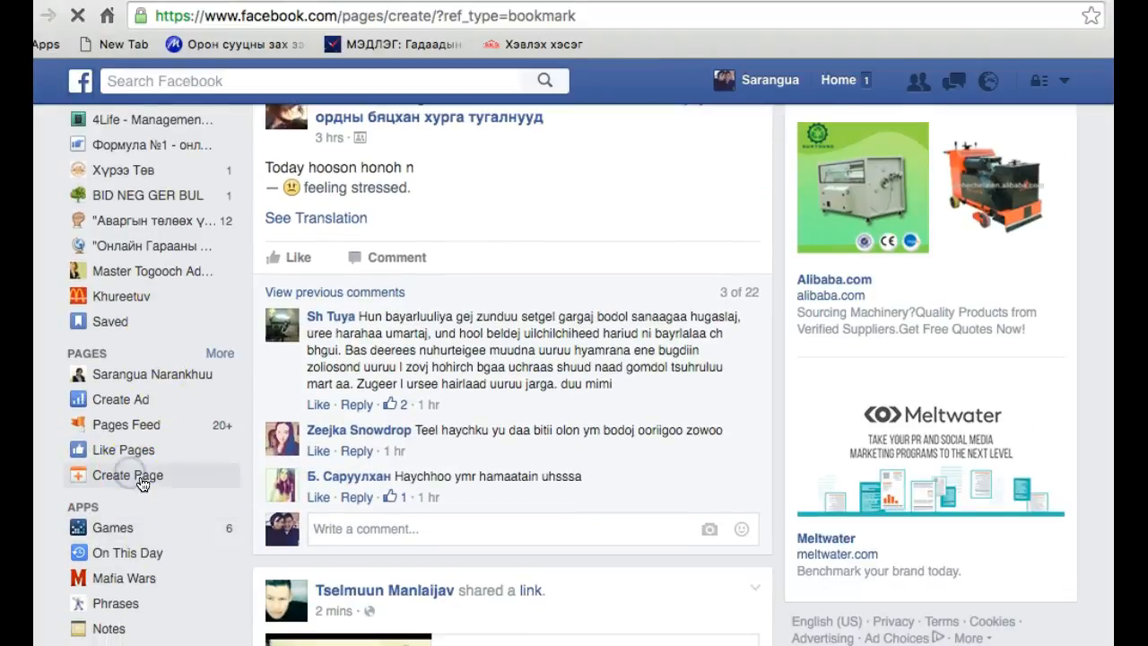
scroll(456, 466, "down", 3)
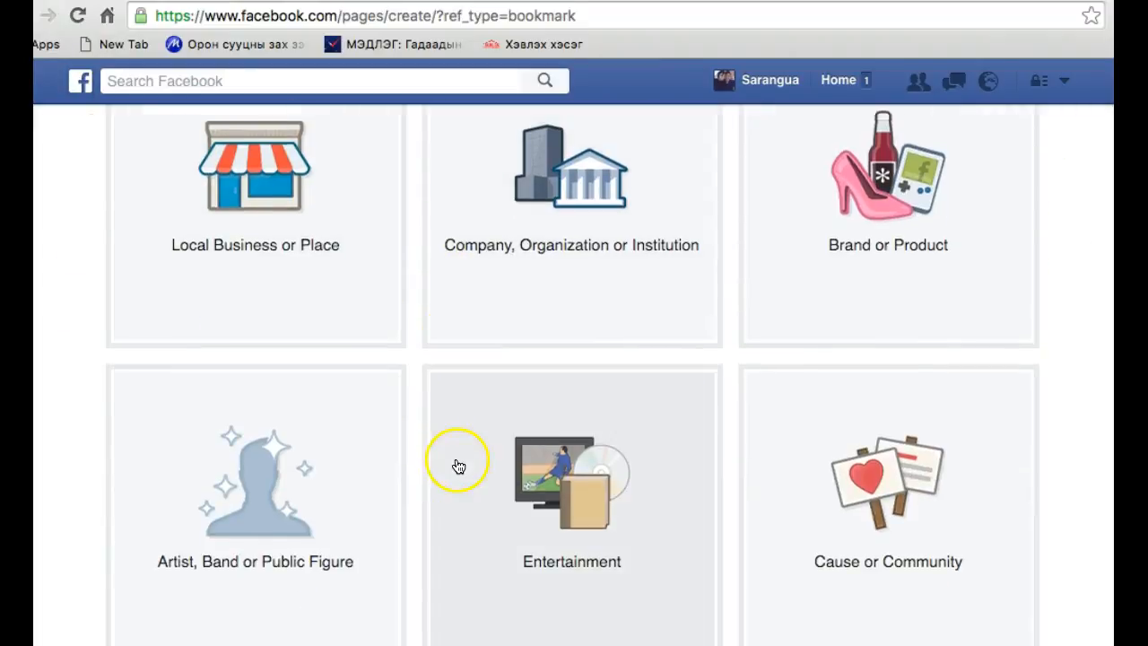
left_click(314, 309)
scroll(300, 172, "up", 3)
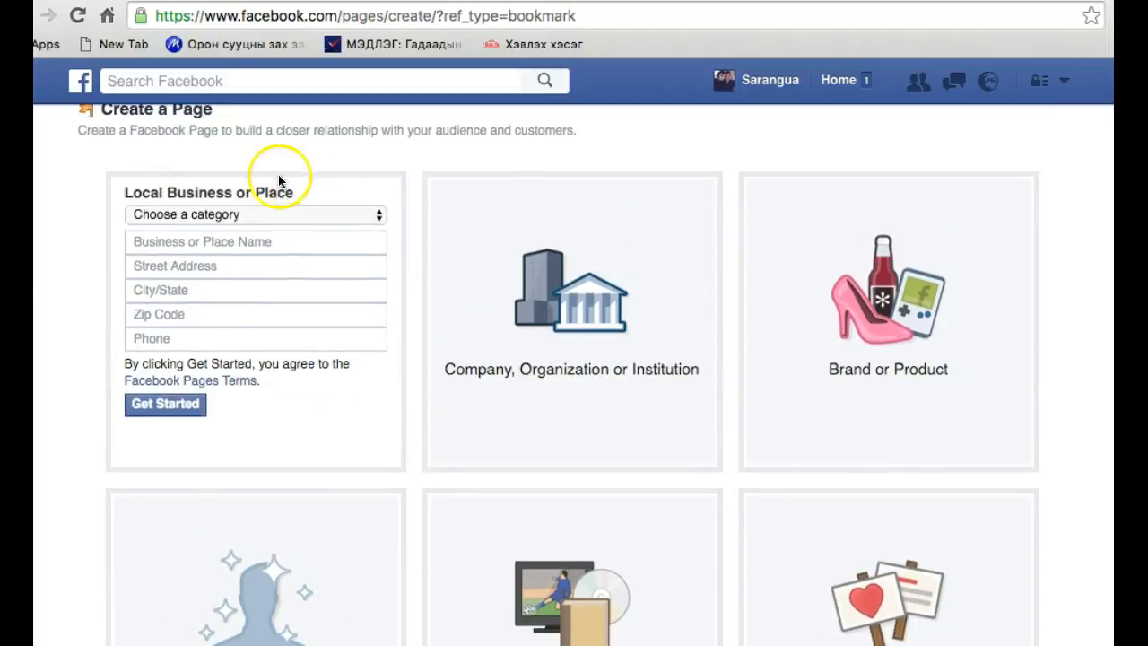
Set the new page's category to Business Services and its business name to GBC
left_click(189, 219)
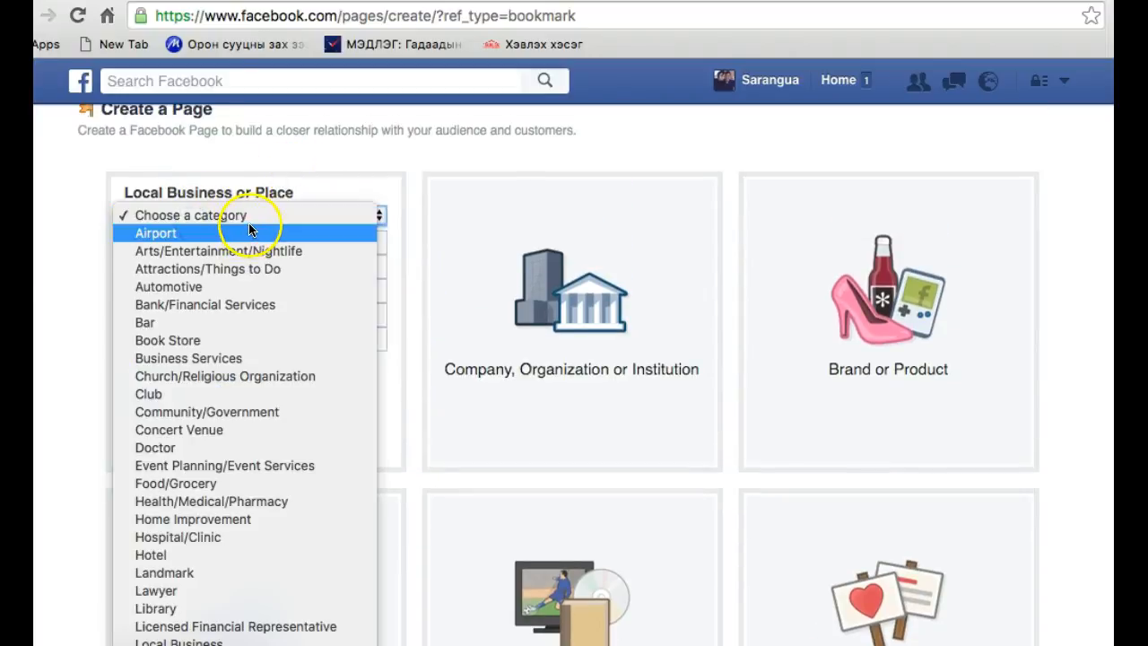
scroll(253, 284, "down", 5)
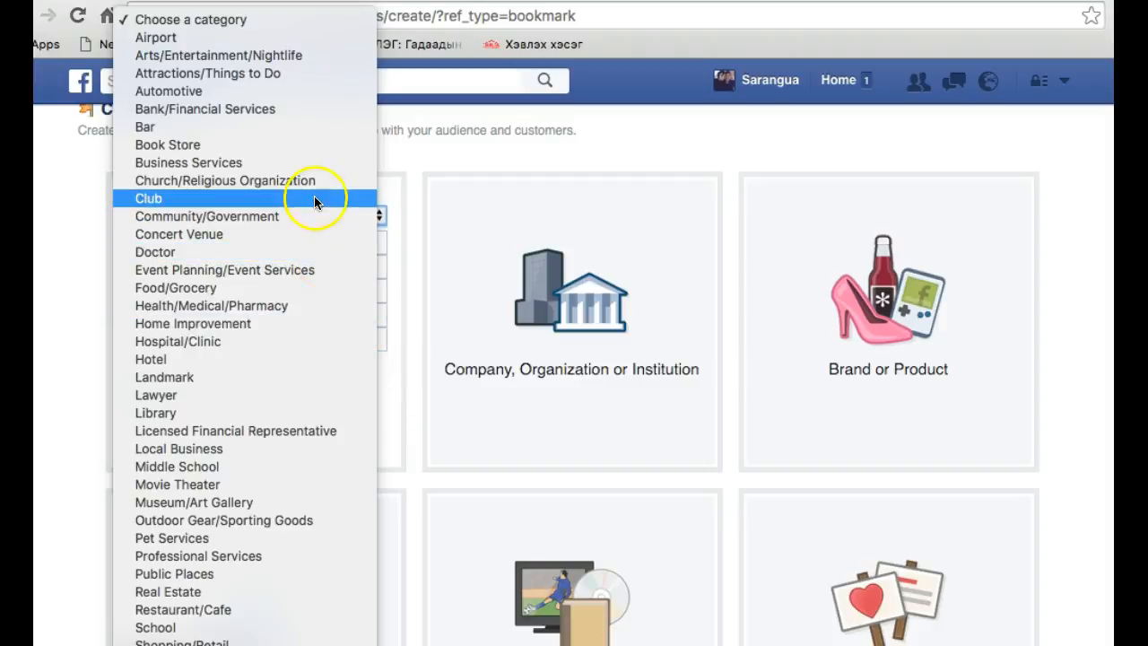
left_click(303, 163)
left_click(212, 243)
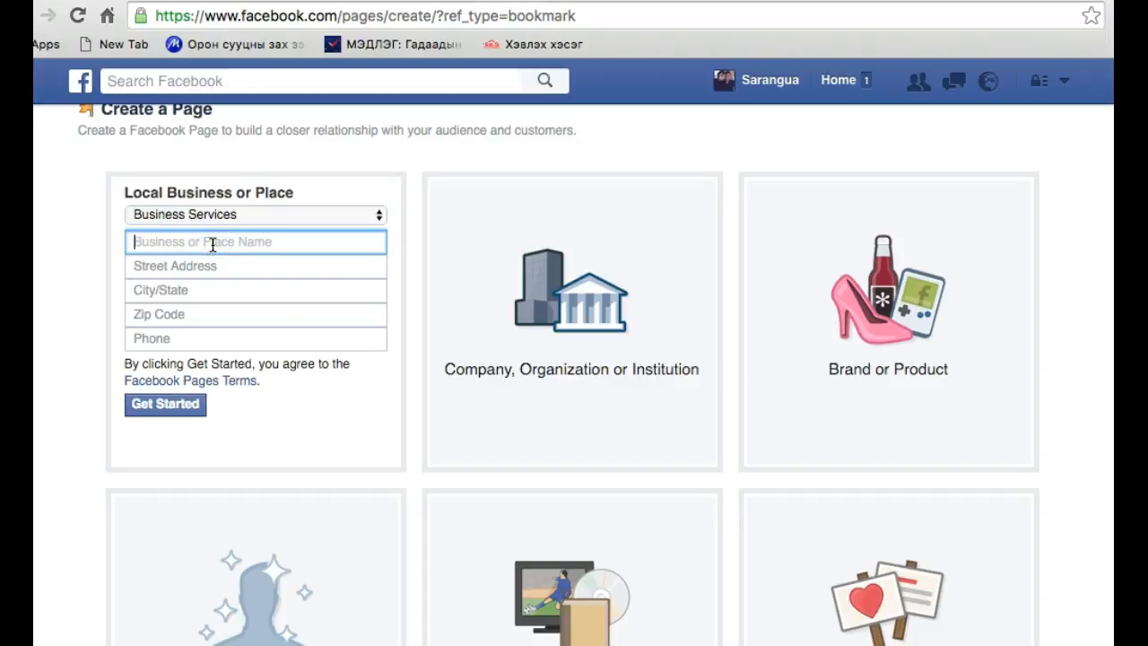
type("GBC")
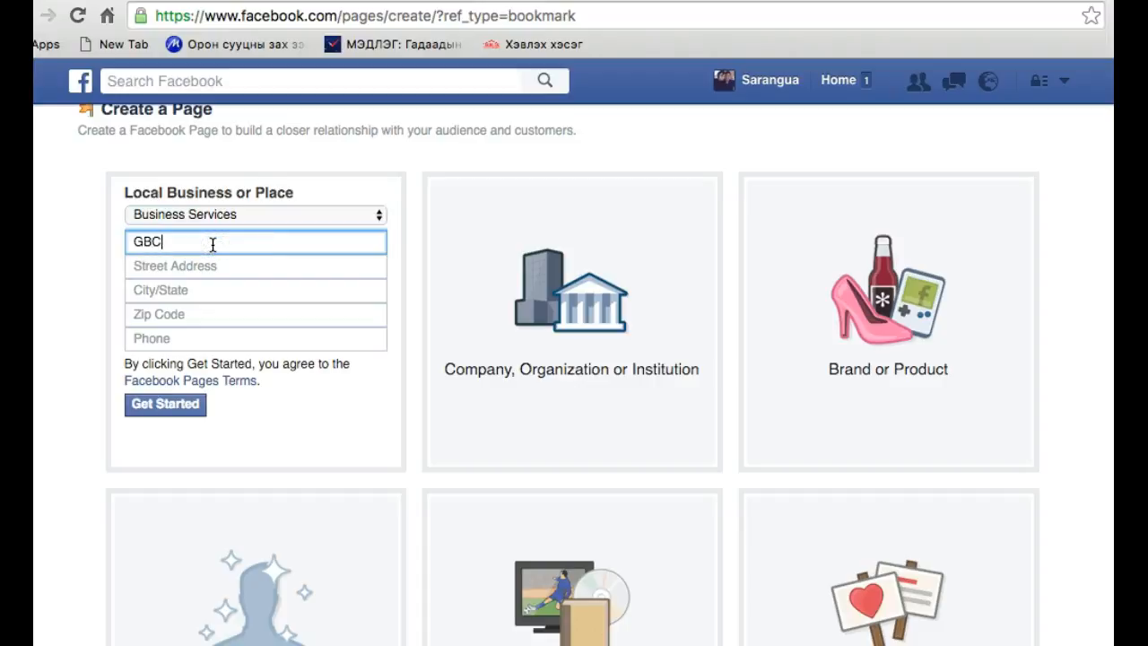
Fill in the business's street address and choose Ulaanbaatar, Mongolia as its city
left_click(161, 266)
type("Twintower 6-")
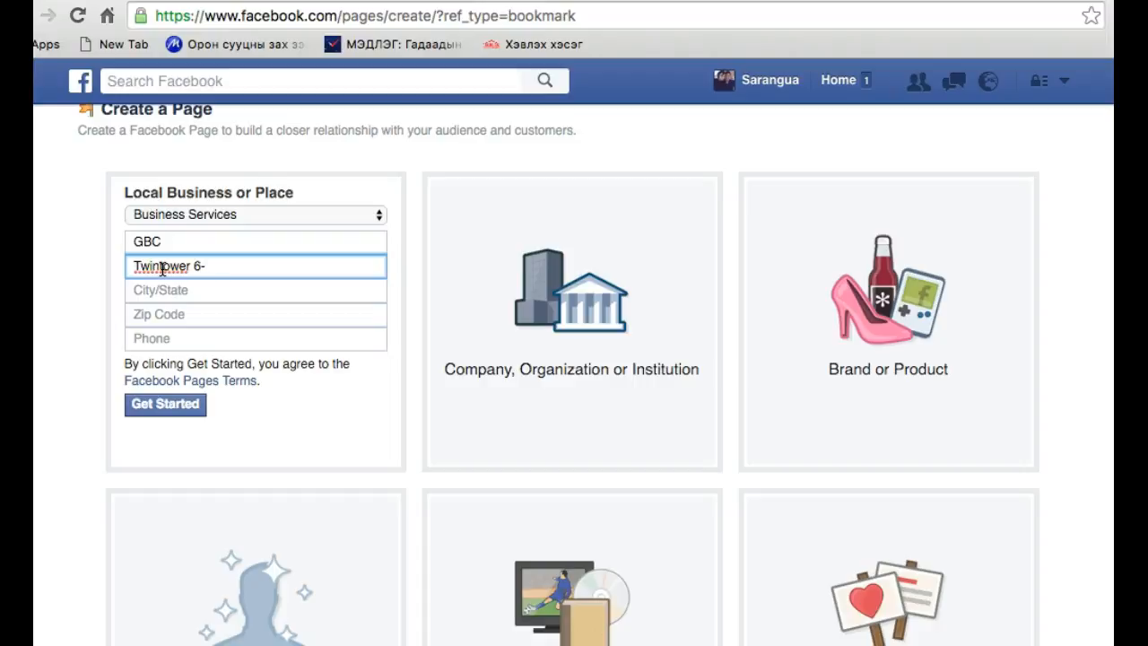
type("1,")
left_click(157, 290)
type("U")
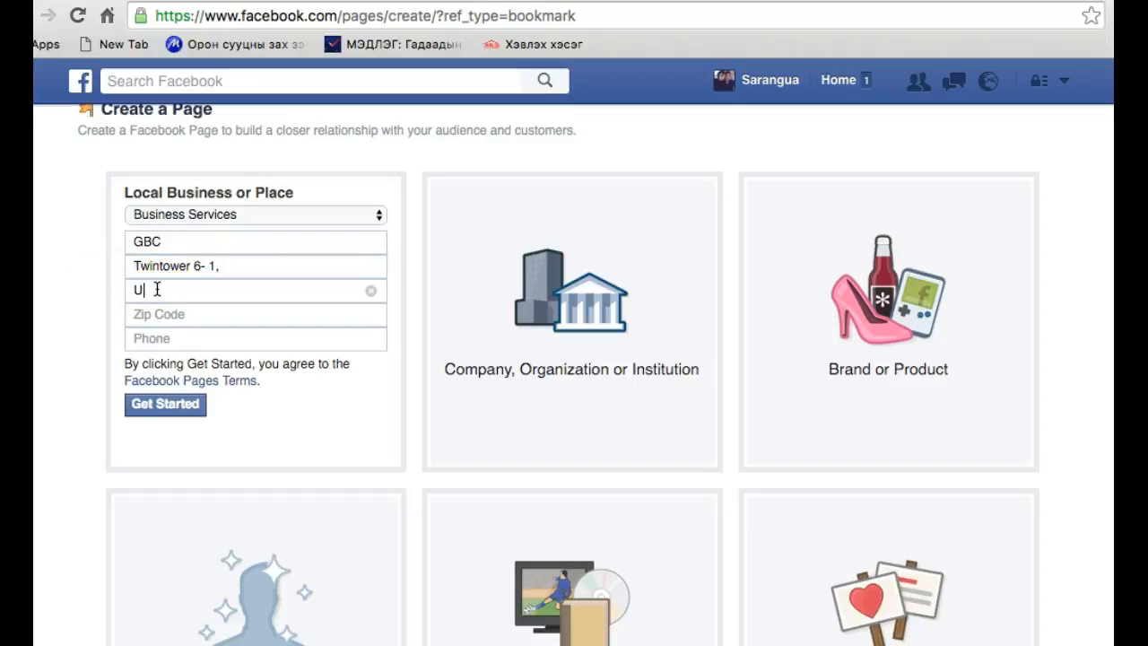
type("laanbaatar")
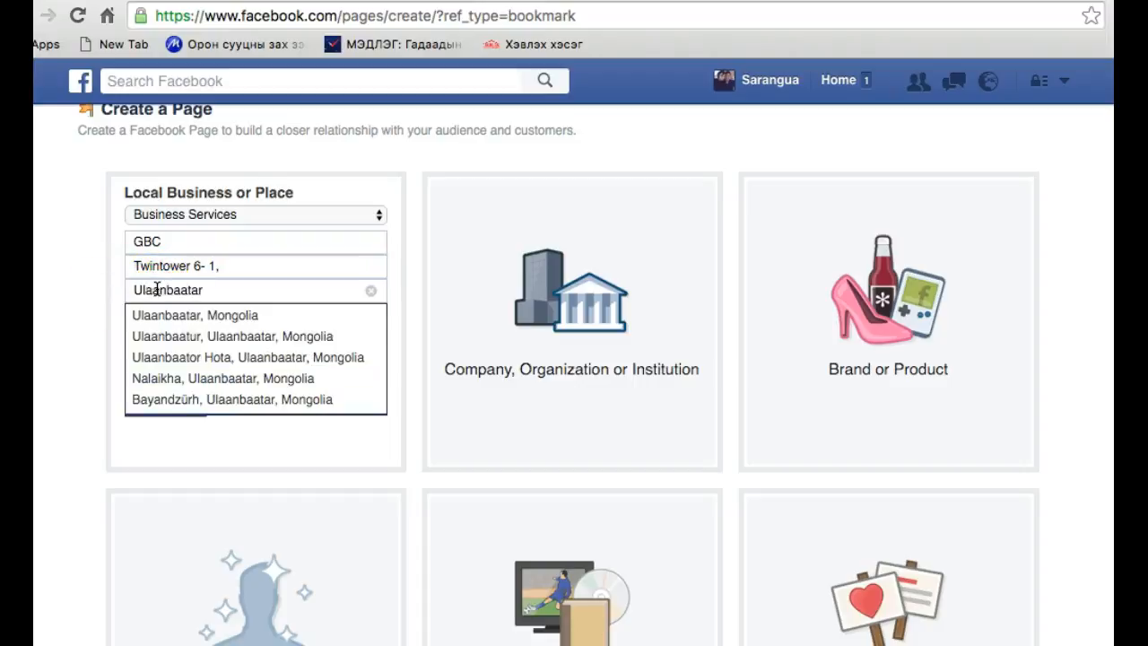
left_click(135, 315)
Enter the business's zip code and phone number, and submit the page creation form
left_click(134, 316)
type("976")
left_click(169, 334)
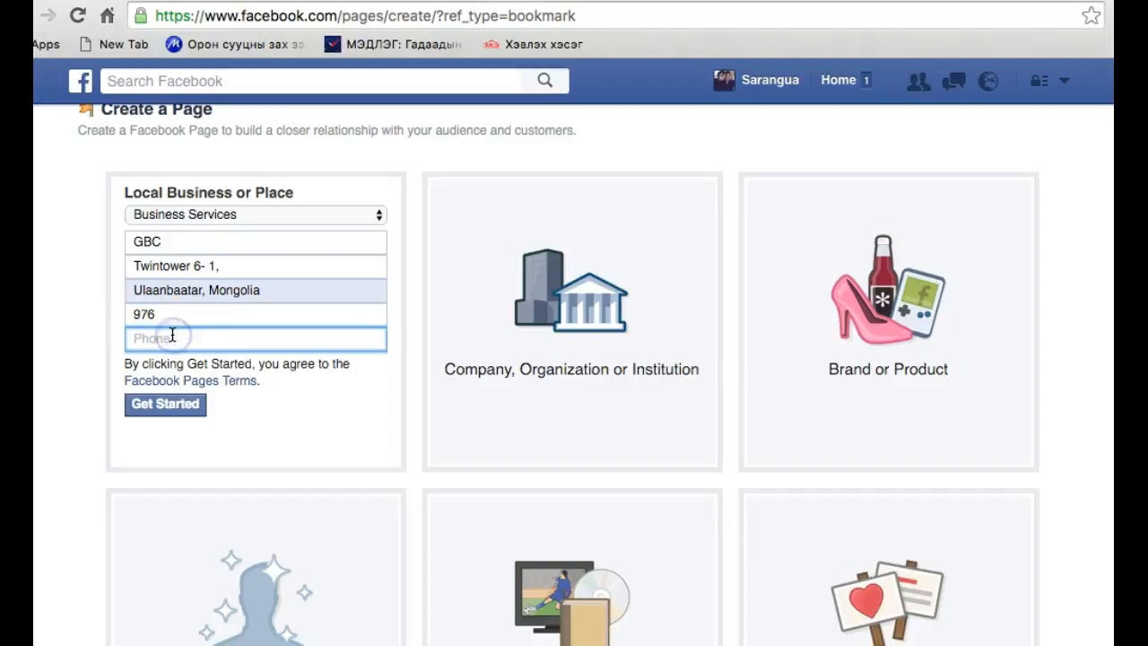
type("95090604")
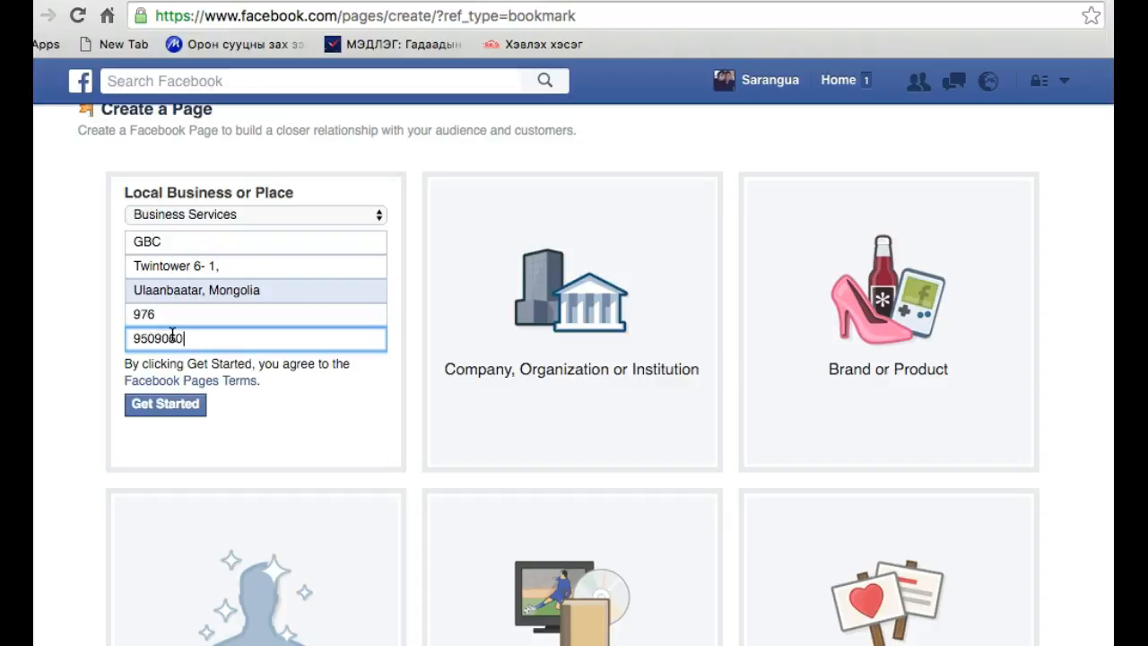
left_click(167, 405)
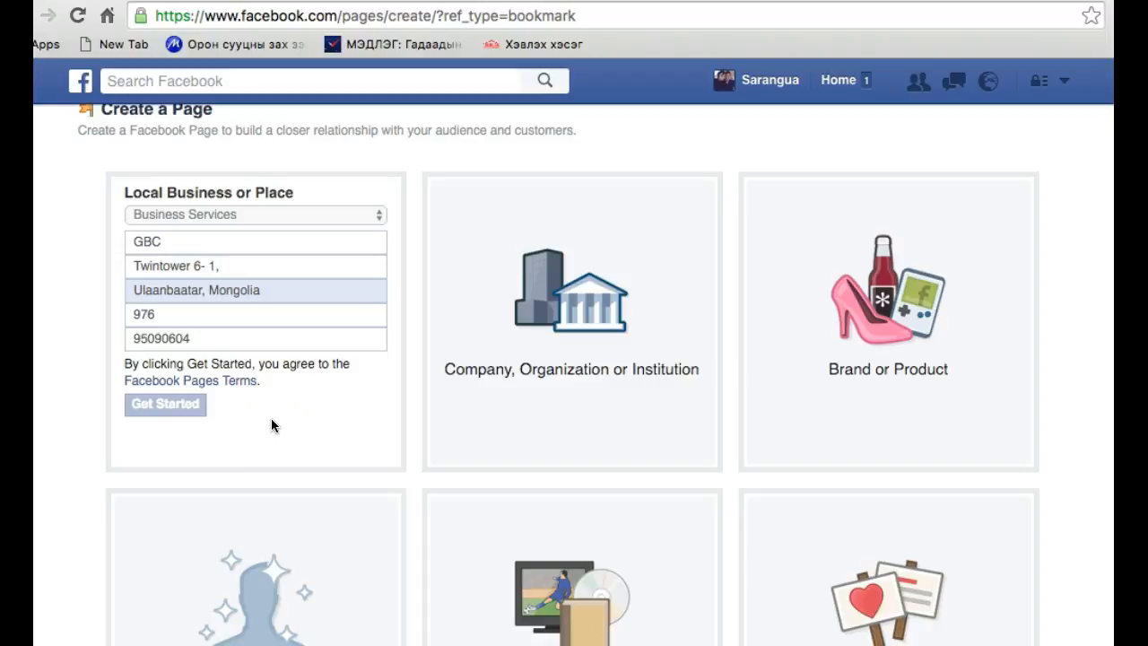
left_click(209, 411)
Switch the keyboard input source to MongolianQWERTY for writing the page description
scroll(263, 426, "down", 2)
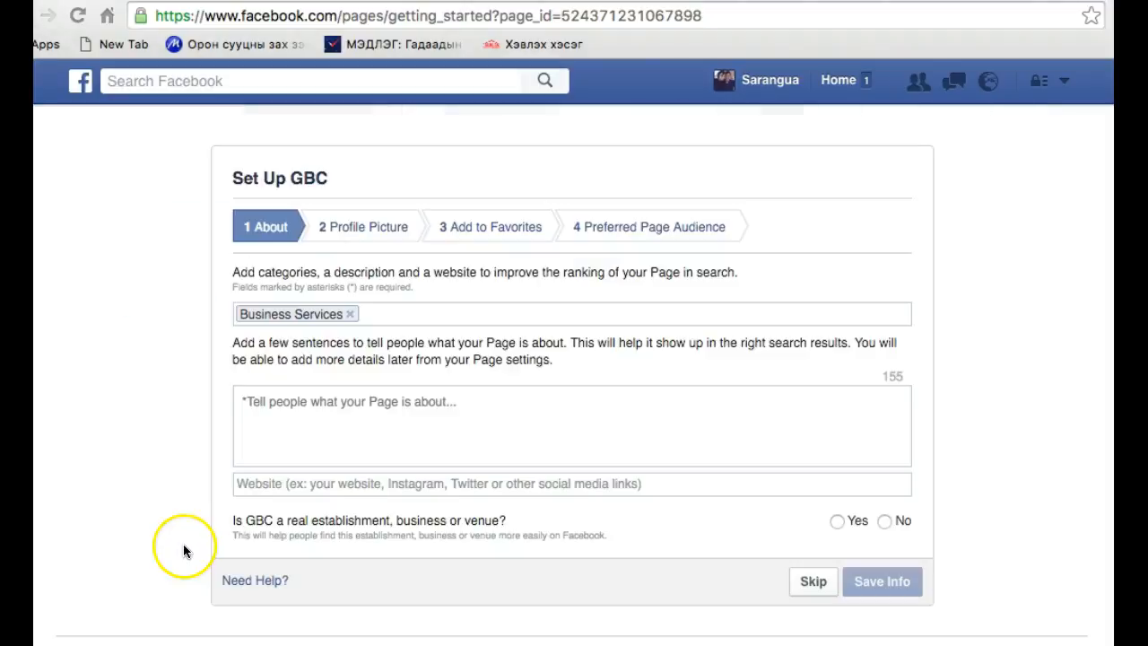
left_click(266, 435)
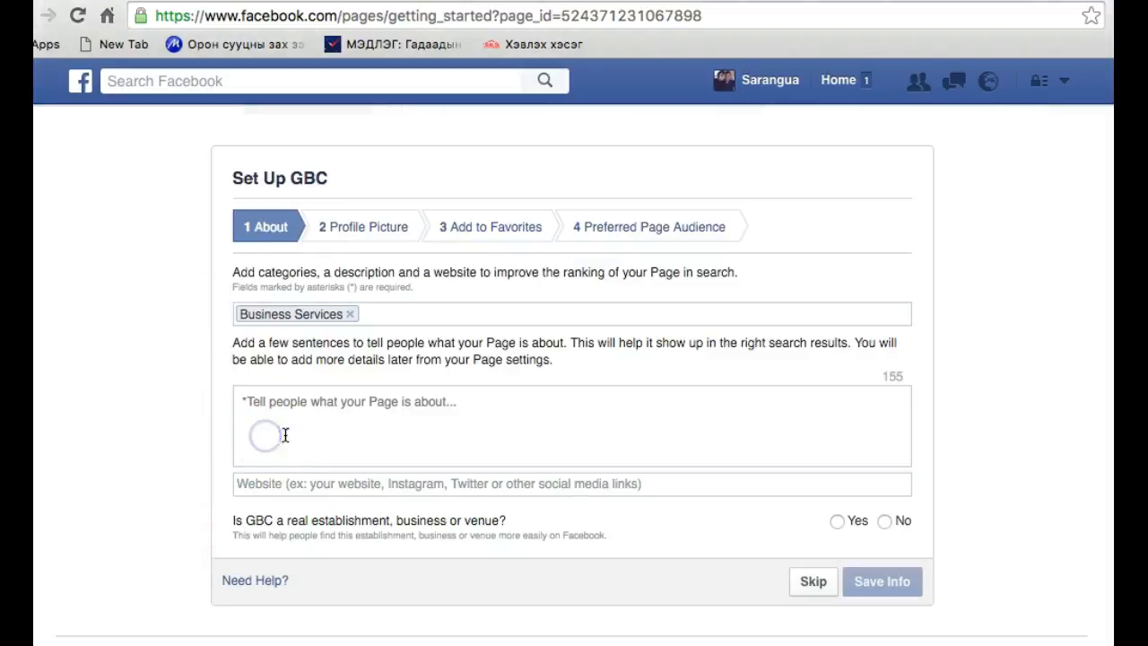
left_click(363, 397)
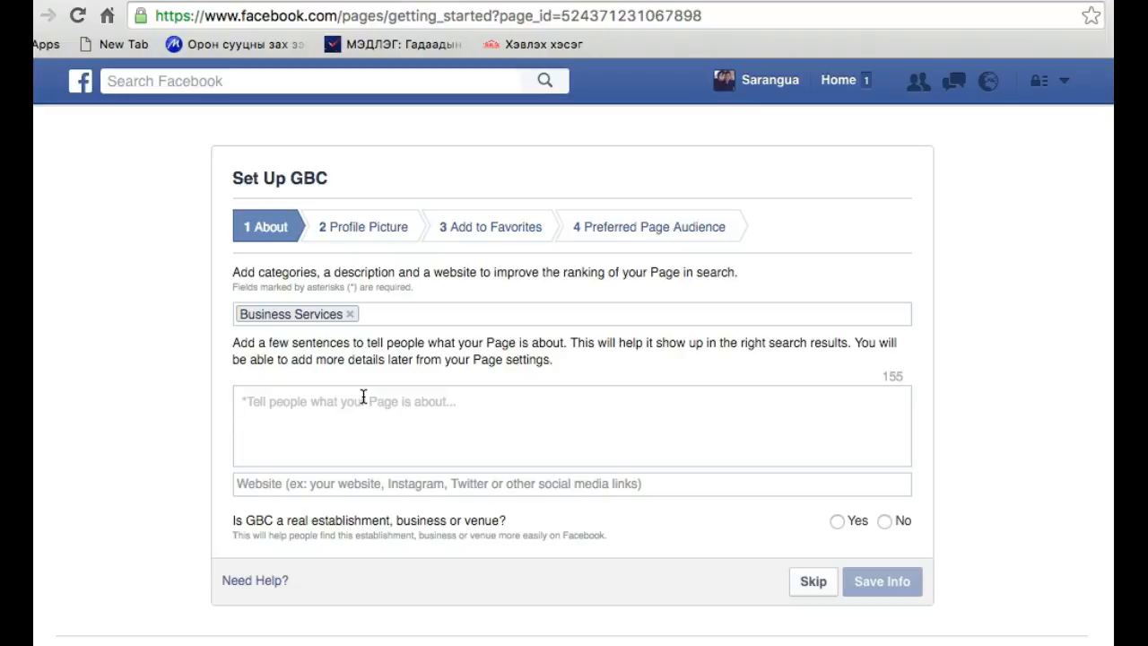
left_click(707, 123)
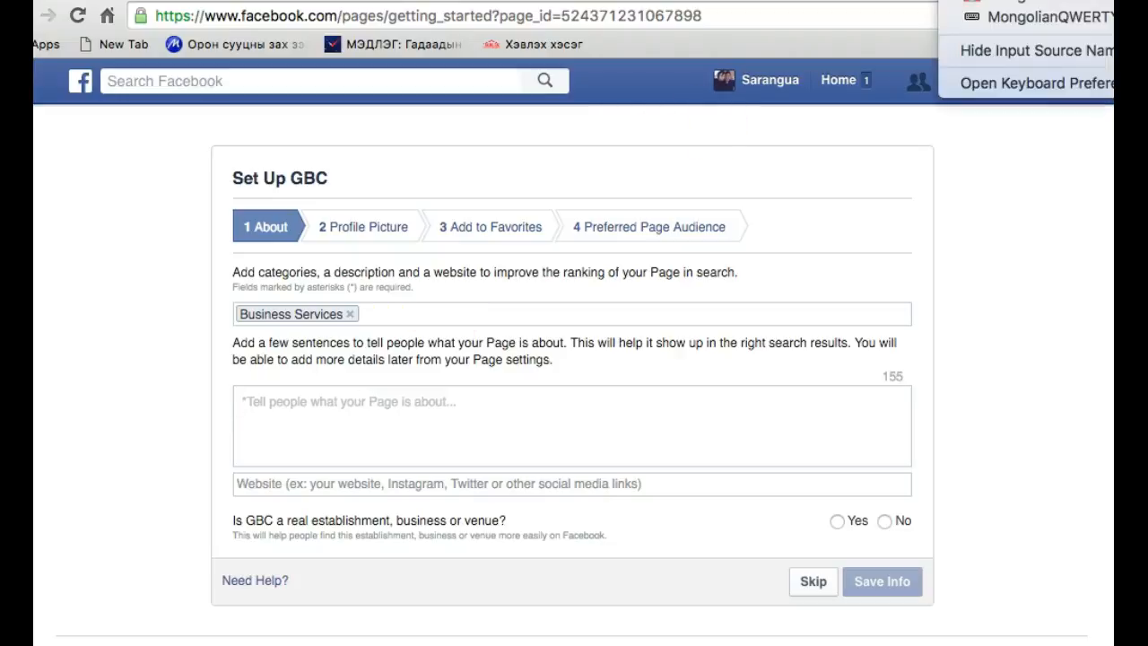
left_click(975, 15)
left_click(244, 403)
left_click(296, 417)
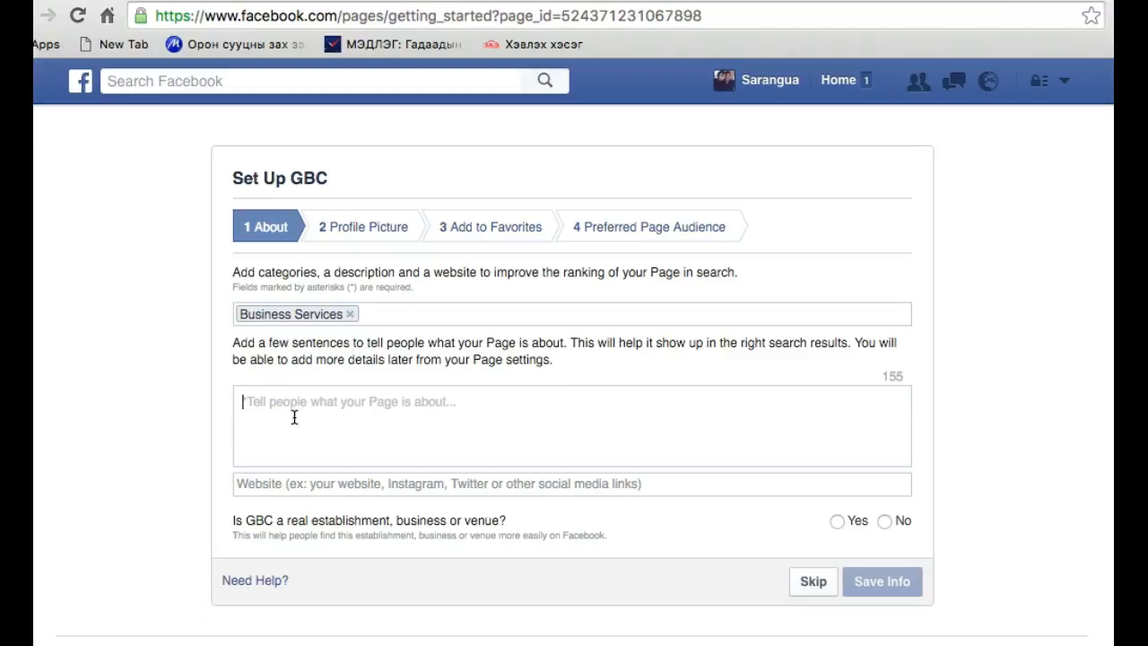
Write the page description "бизнес зөвөлгөөг та бүхэндээ хүргэх болноо"
type("ОН")
key("BackSpace")
key("BackSpace")
type("бизне")
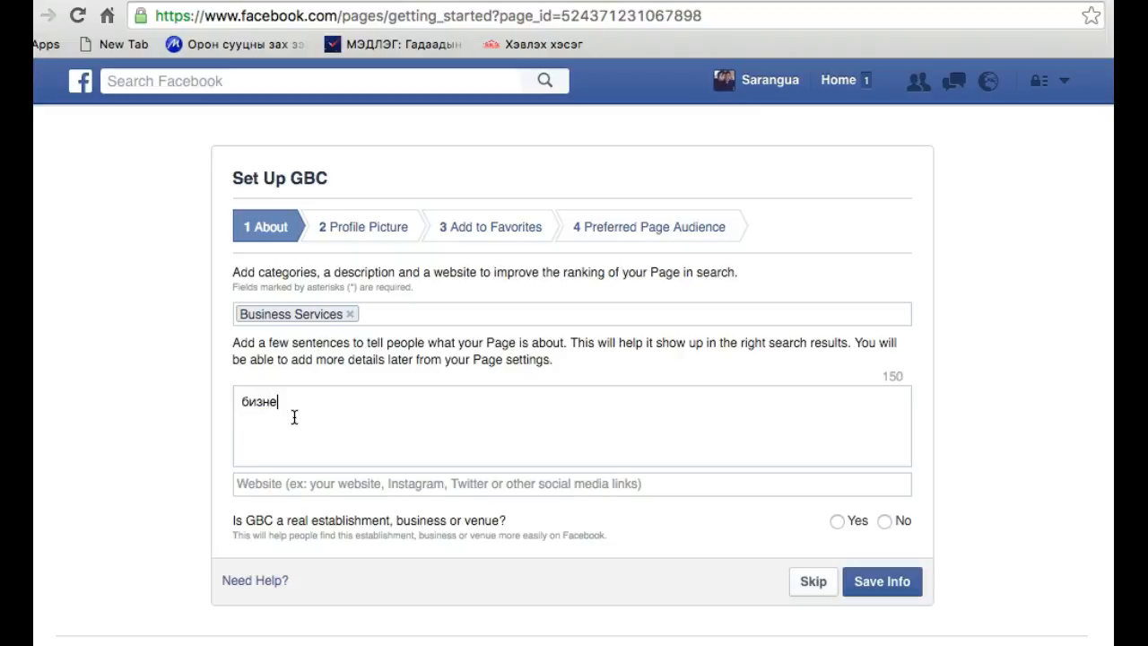
type("с ")
type("зе")
type("влөгөө")
type("г та бүхэндээ х")
type("үргэх болноо")
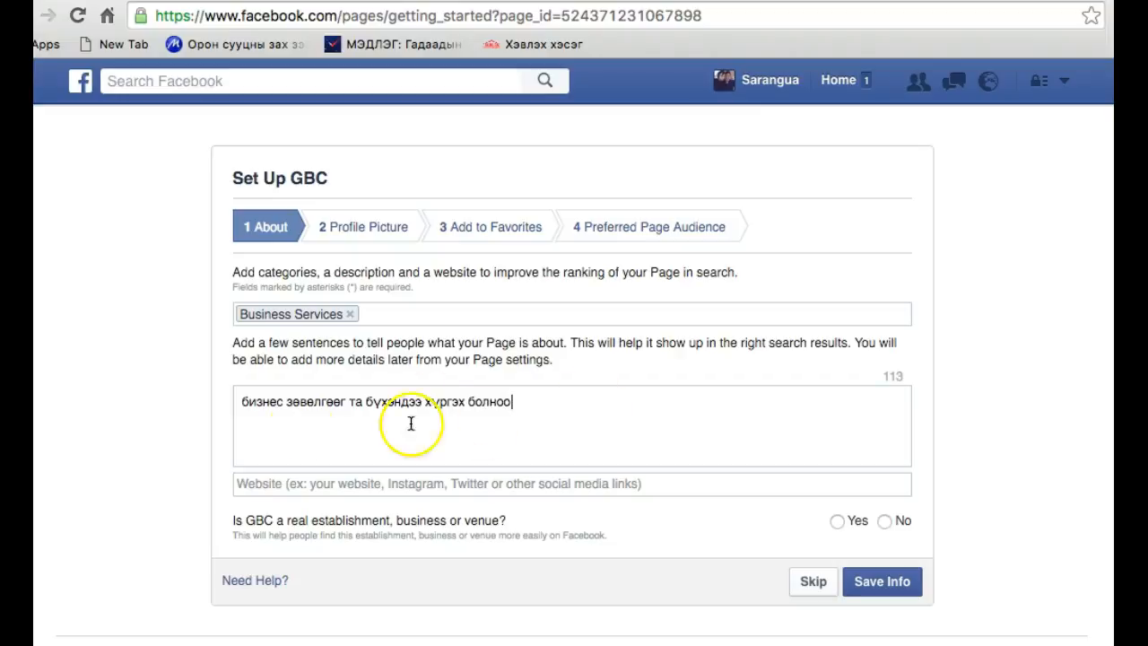
left_click(242, 403)
type("Мэргэ")
key("BackSpace")
key("BackSpace")
key("BackSpace")
key("BackSpace")
key("BackSpace")
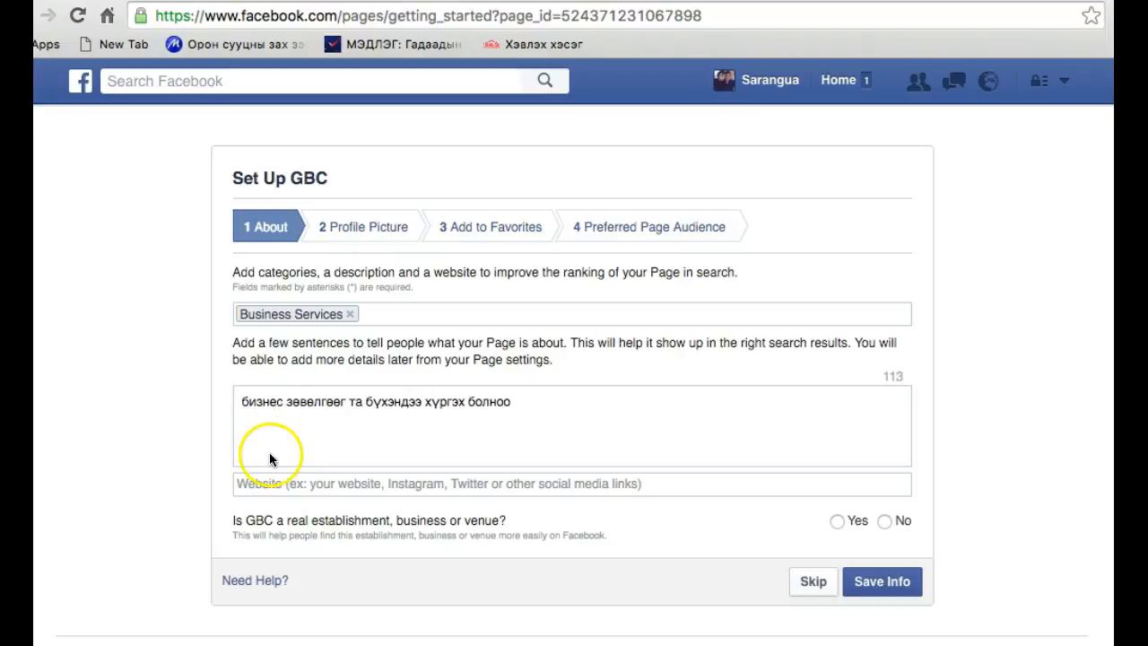
left_click(288, 480)
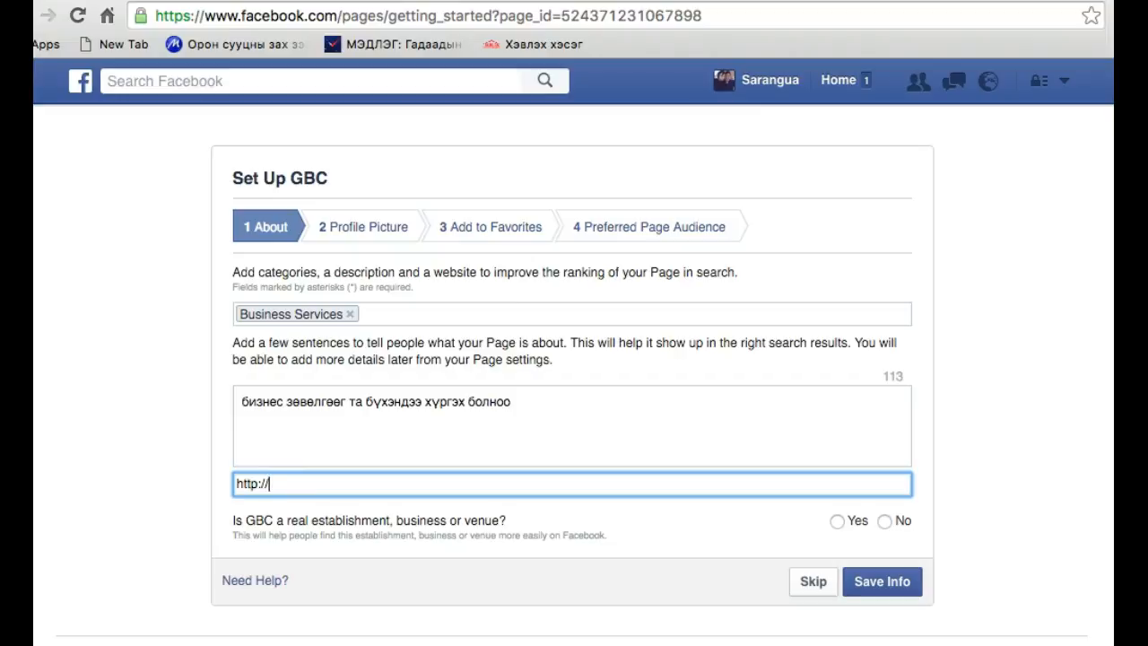
left_click(942, 1)
left_click(951, 1)
left_click(383, 487)
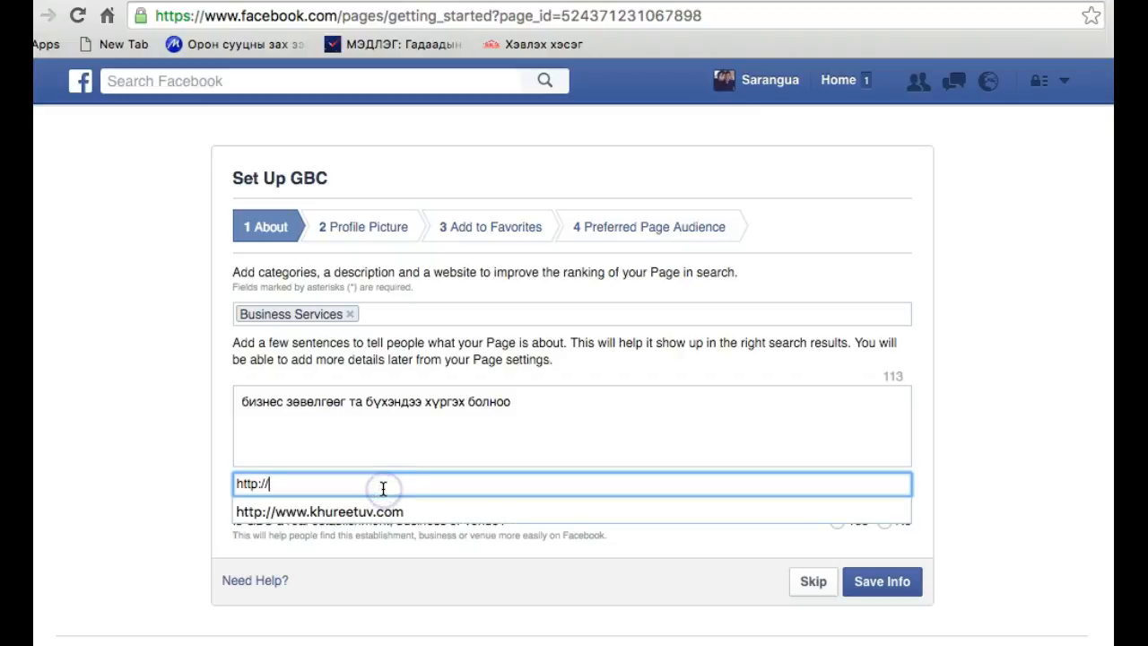
left_click(417, 560)
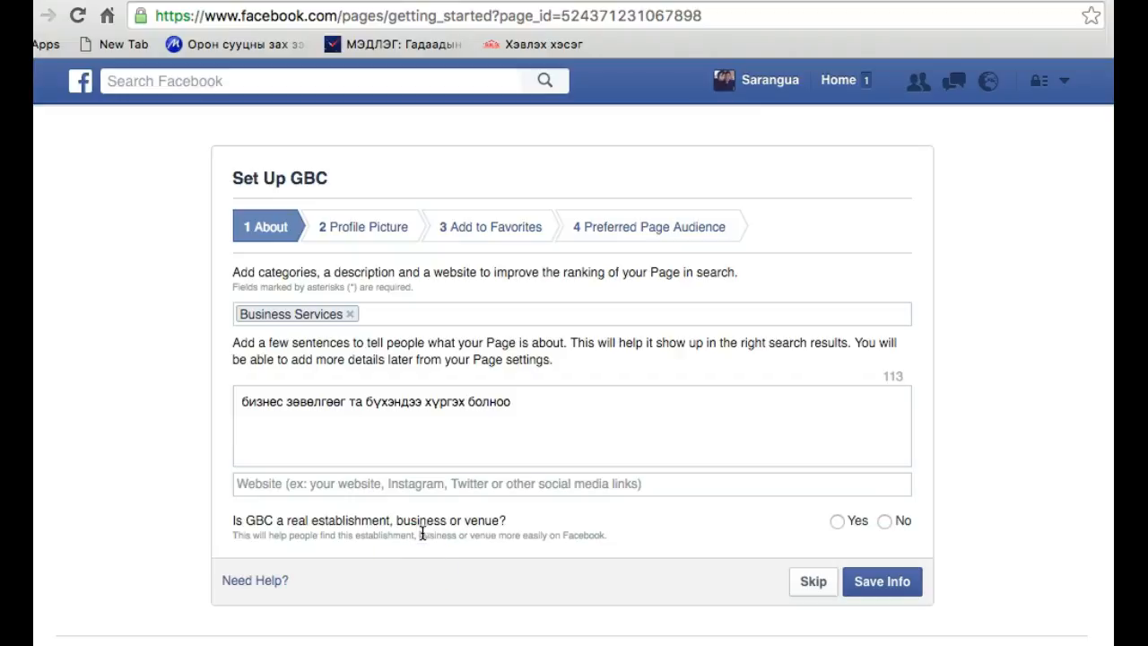
Answer Yes to GBC being a real establishment and to being its authorized official representation, and save the About information
left_click(837, 522)
left_click(841, 561)
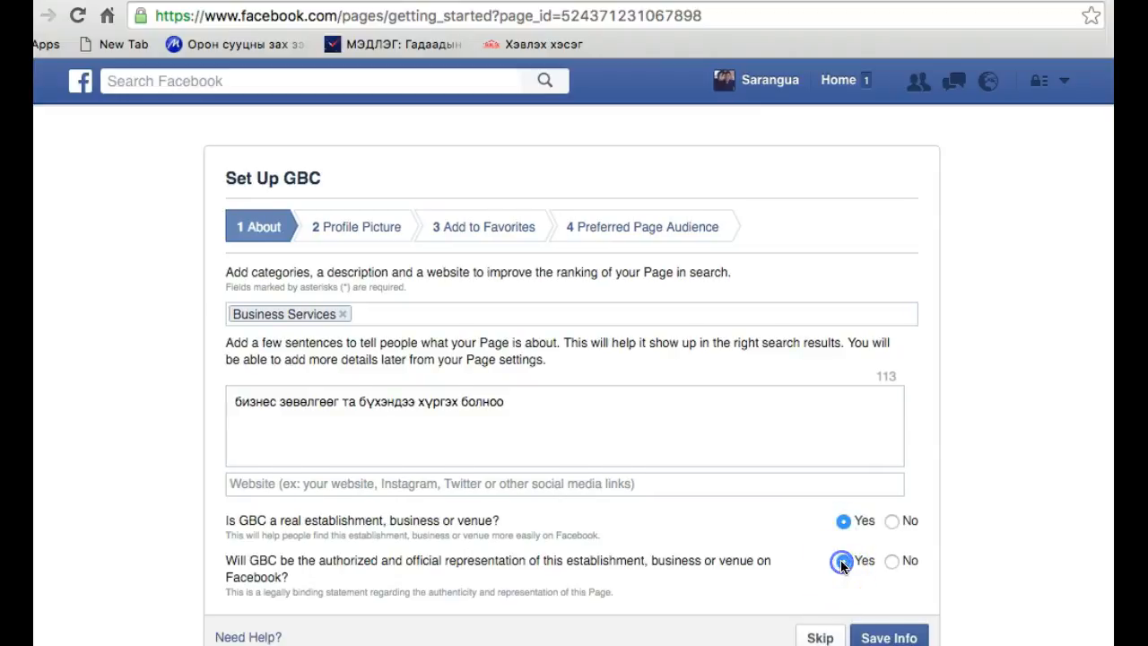
scroll(842, 561, "down", 2)
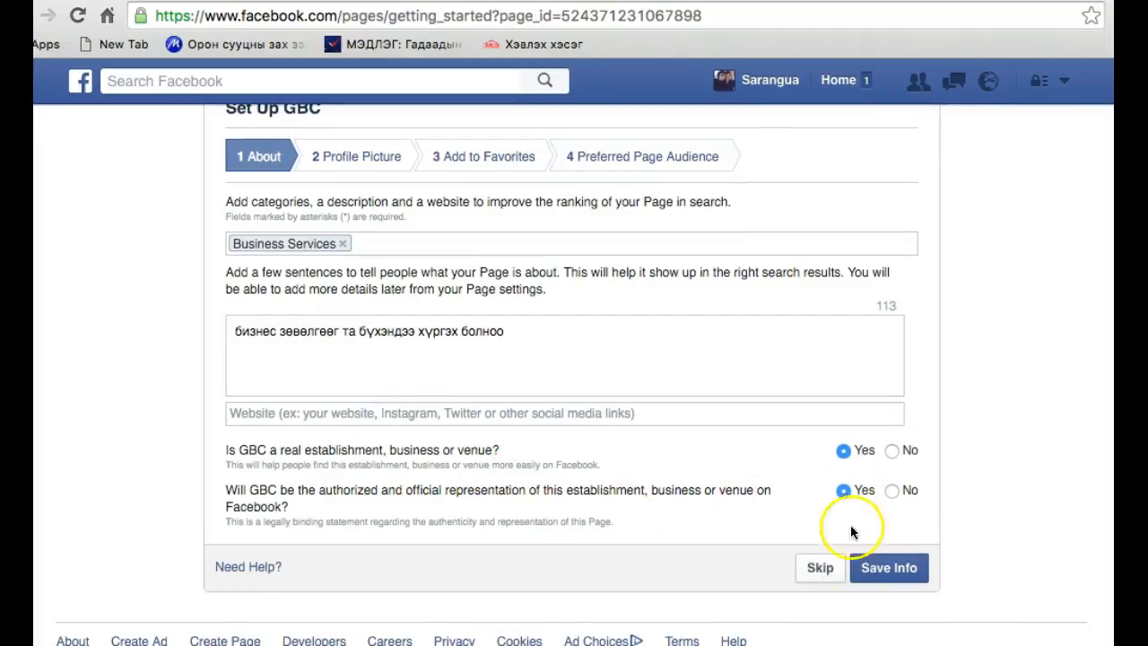
left_click(899, 571)
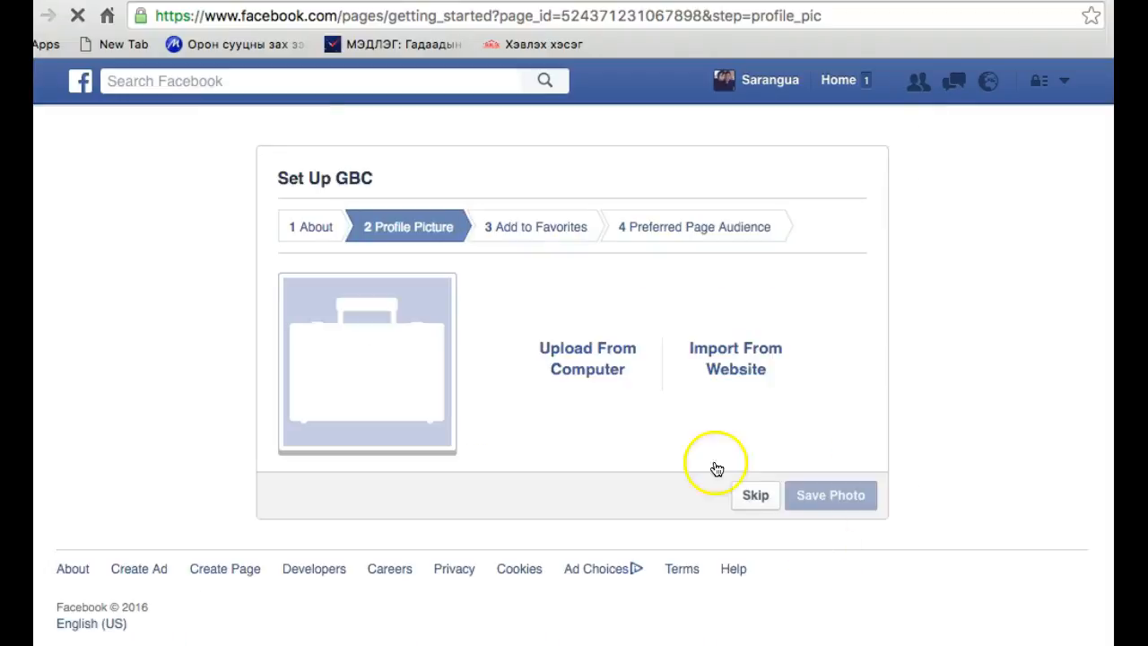
Upload gbc.jpg from the Desktop as the page's profile picture and skip adding the page to favorites
left_click(601, 357)
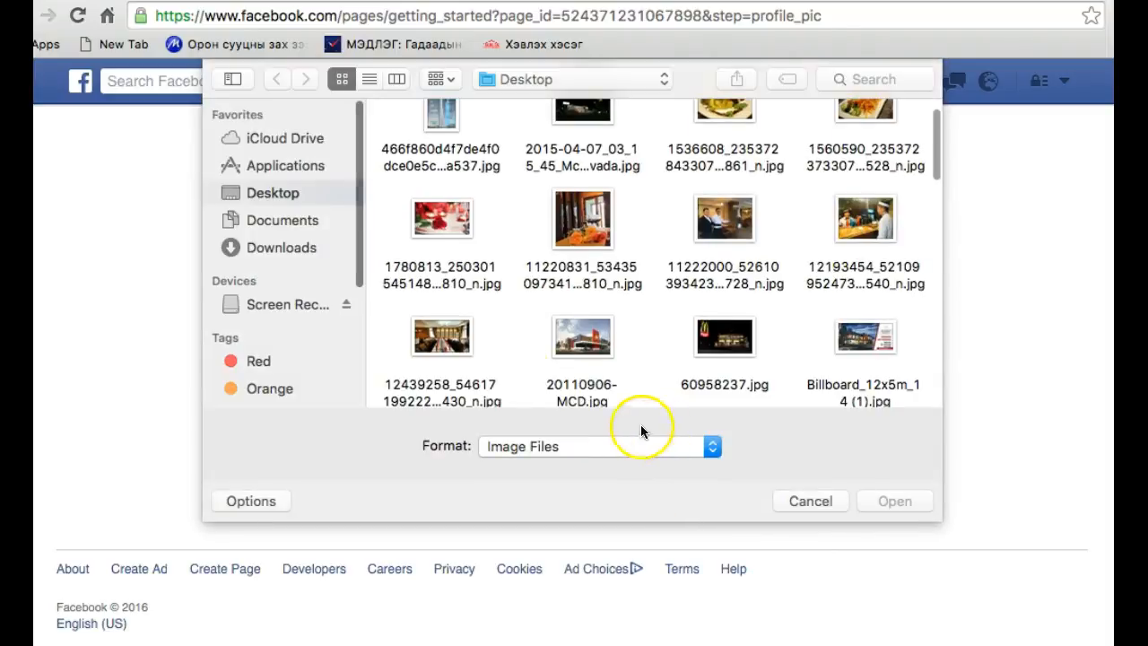
right_click(512, 329)
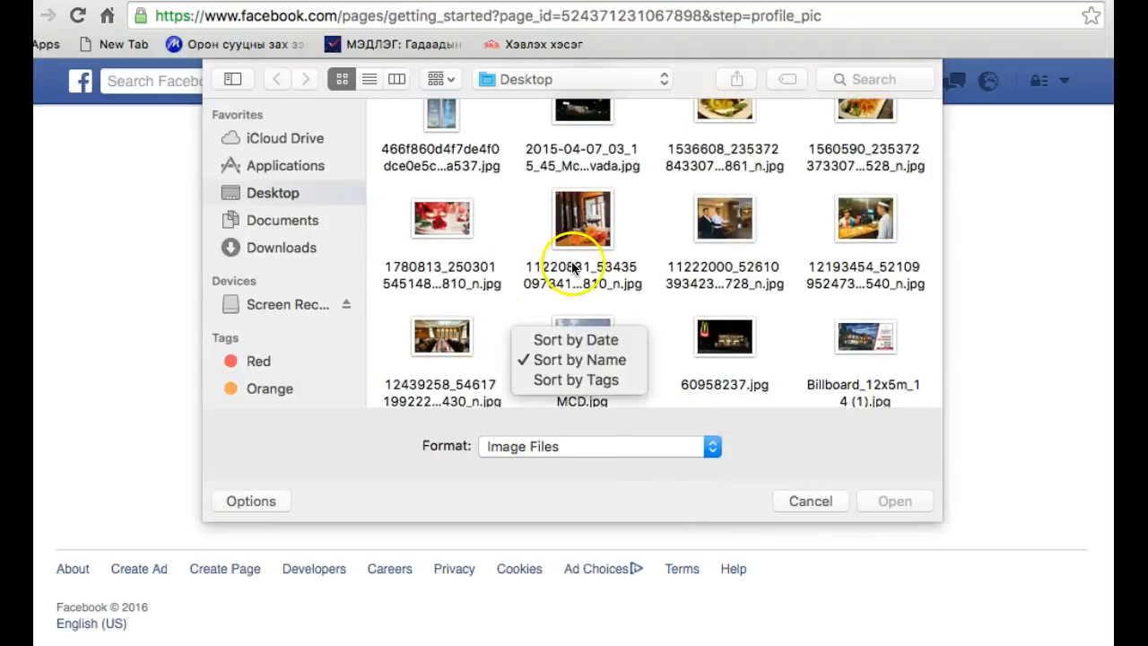
left_click(682, 346)
scroll(669, 345, "down", 5)
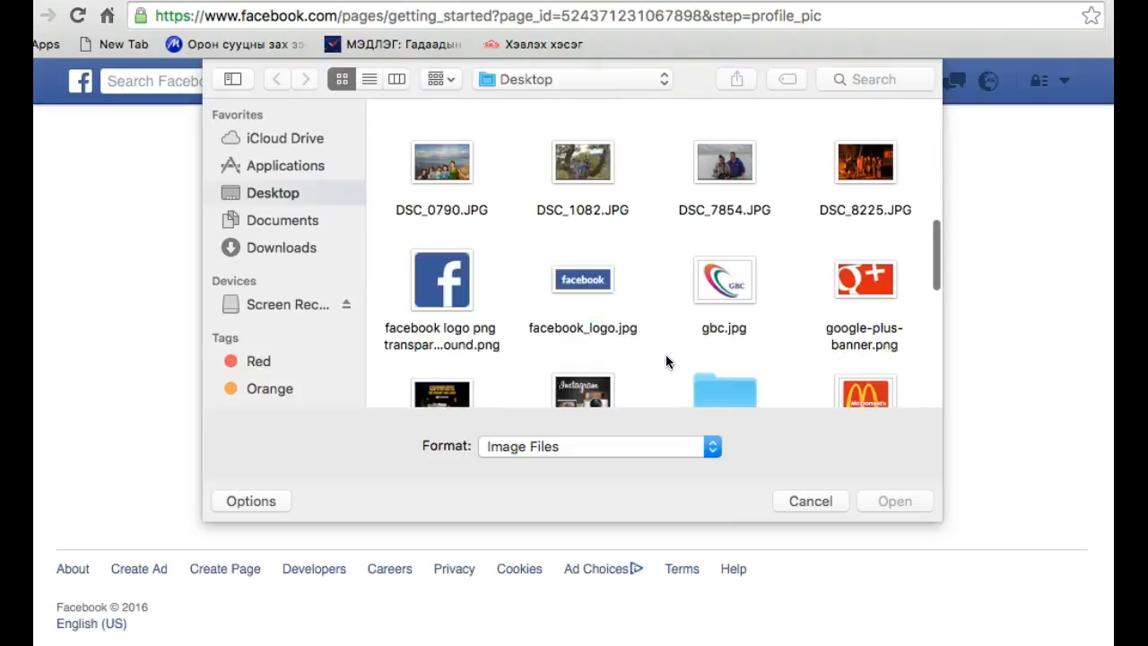
scroll(668, 360, "down", 3)
left_click(737, 218)
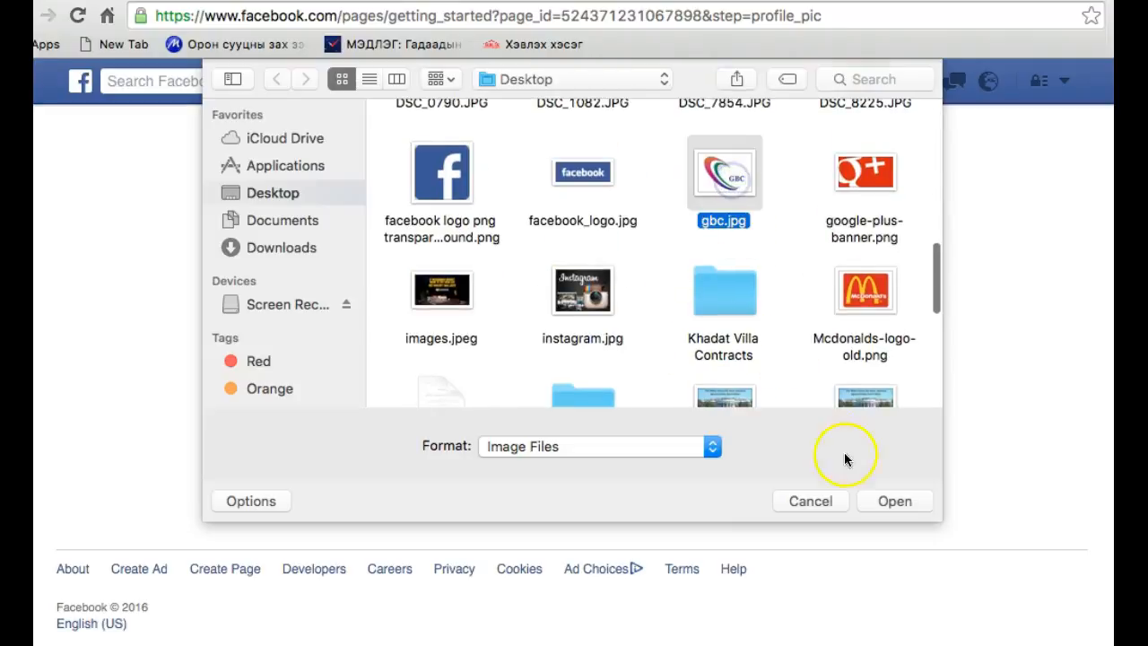
left_click(897, 505)
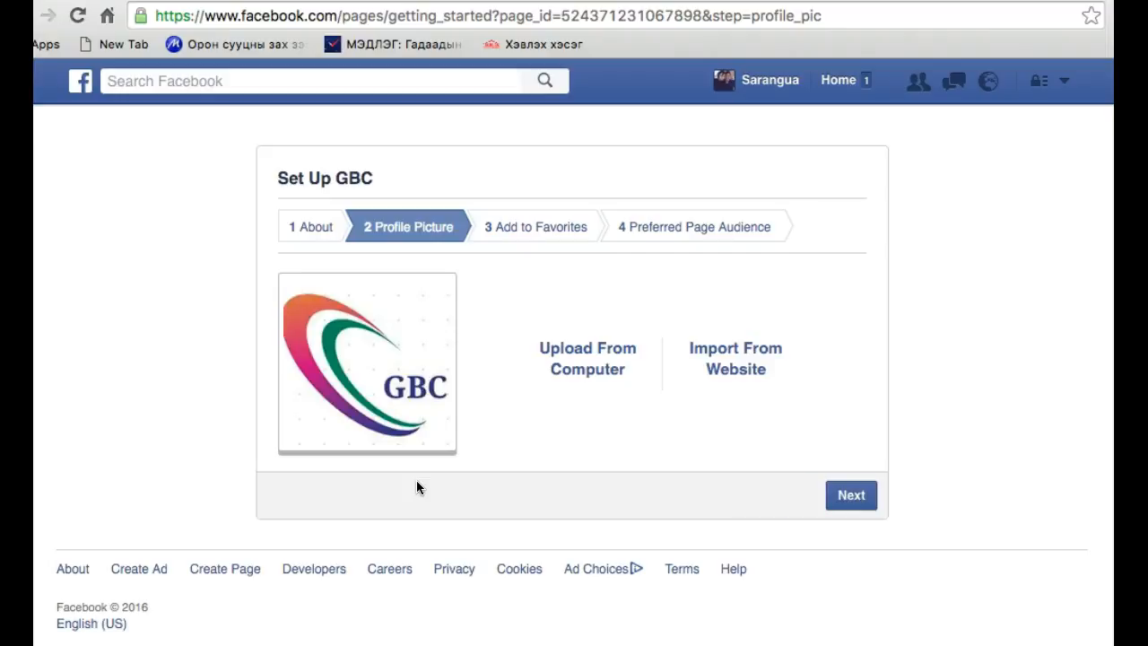
left_click(847, 494)
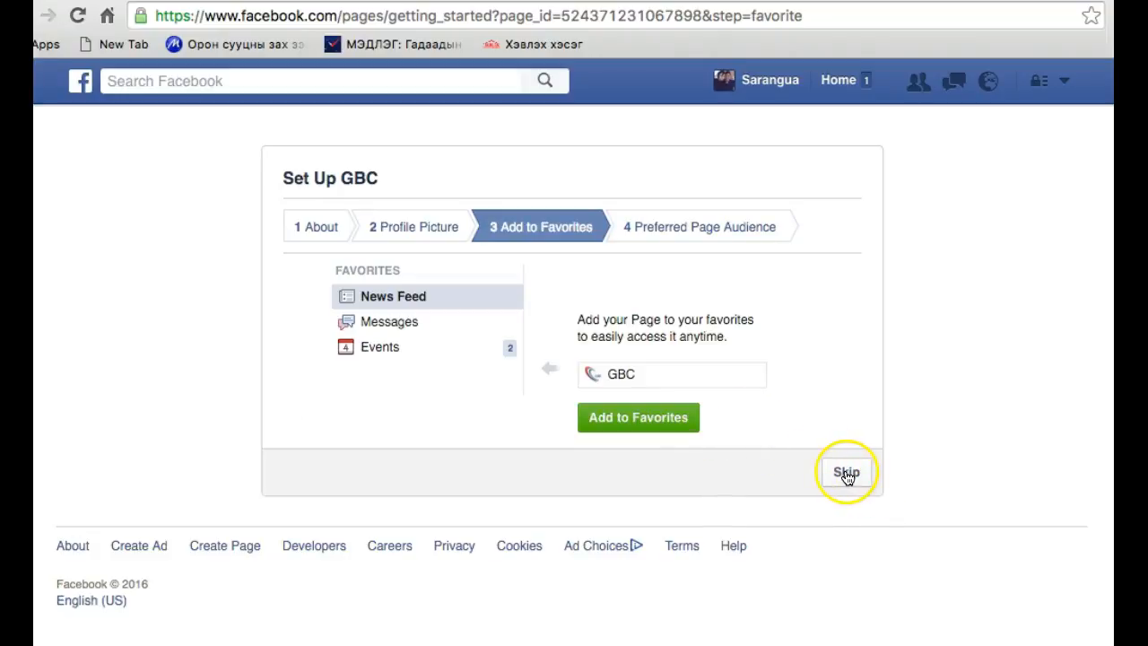
left_click(848, 475)
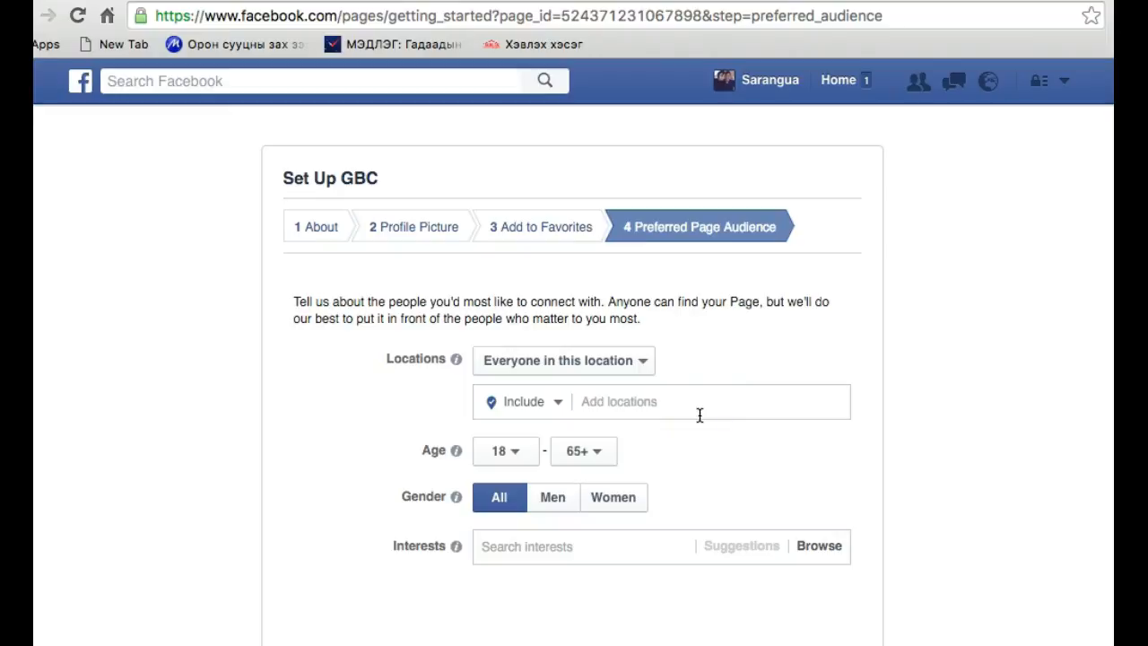
Examine the location settings of the preferred page audience, including the include and exclude choices and the map
left_click(598, 367)
scroll(599, 369, "down", 3)
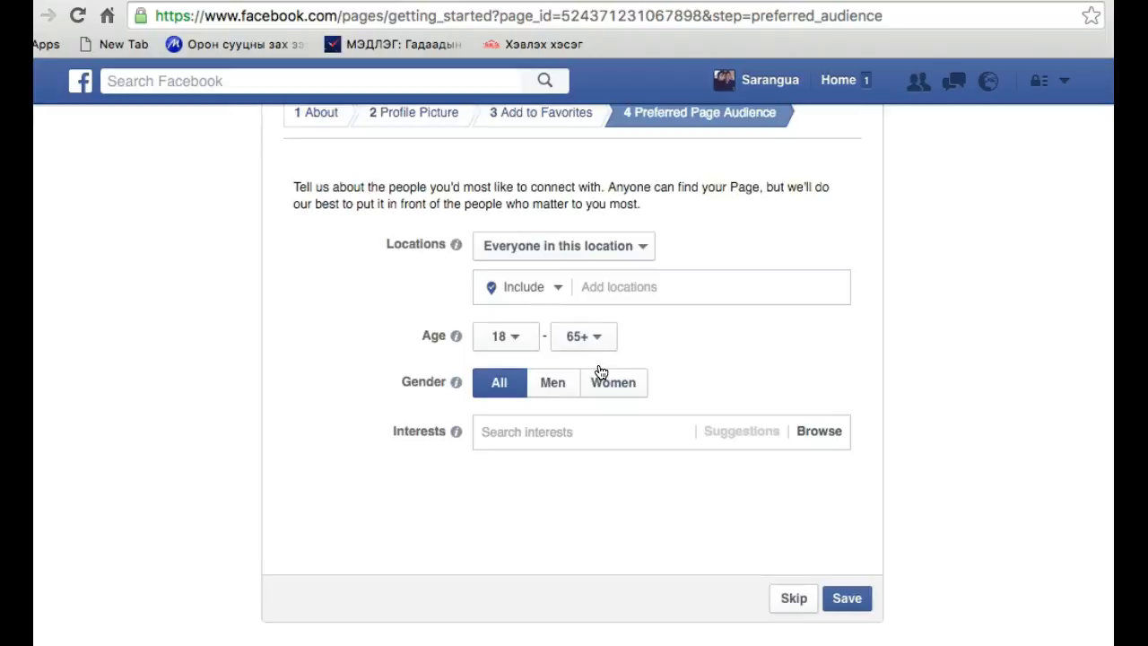
scroll(601, 372, "up", 1)
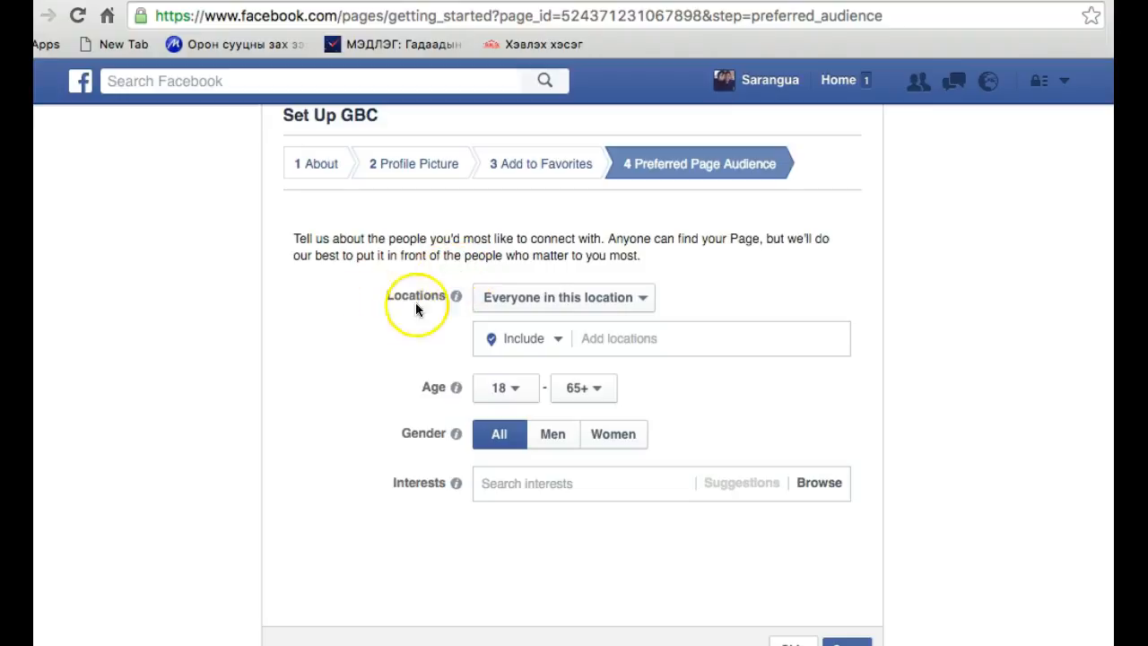
left_click(603, 300)
left_click(602, 299)
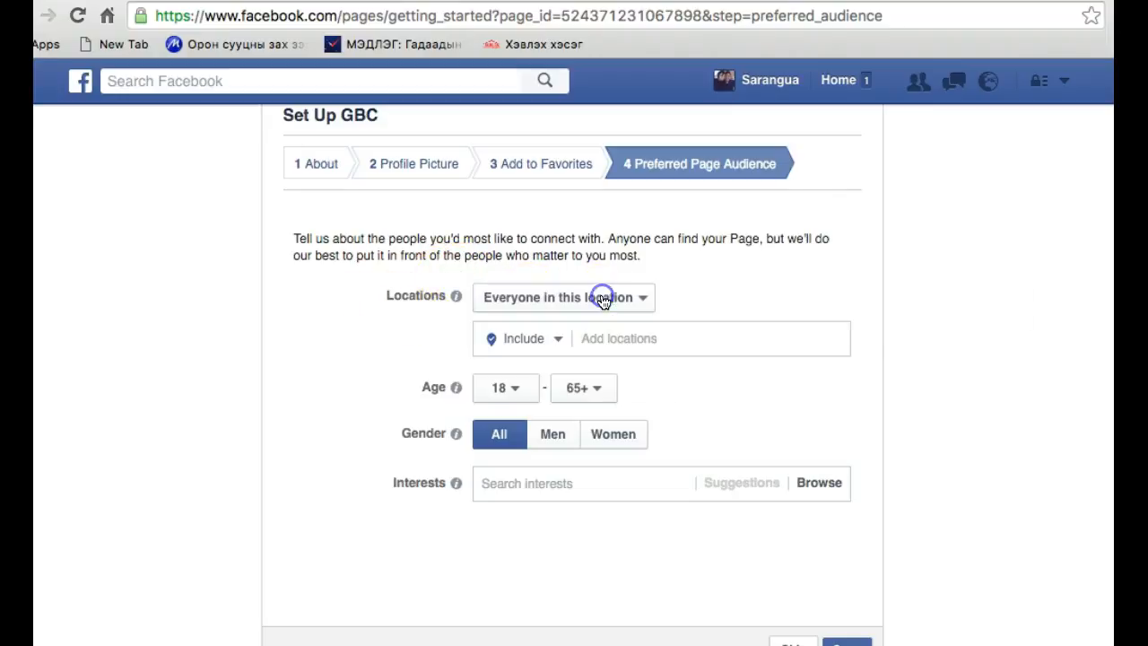
left_click(529, 339)
left_click(527, 338)
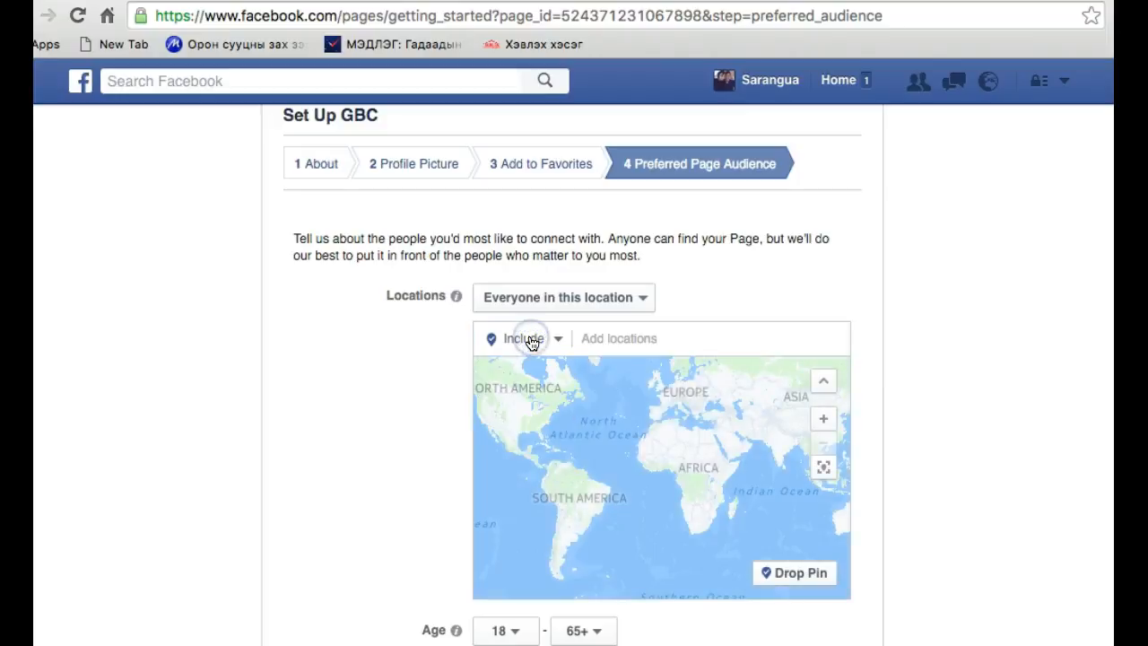
left_click(557, 350)
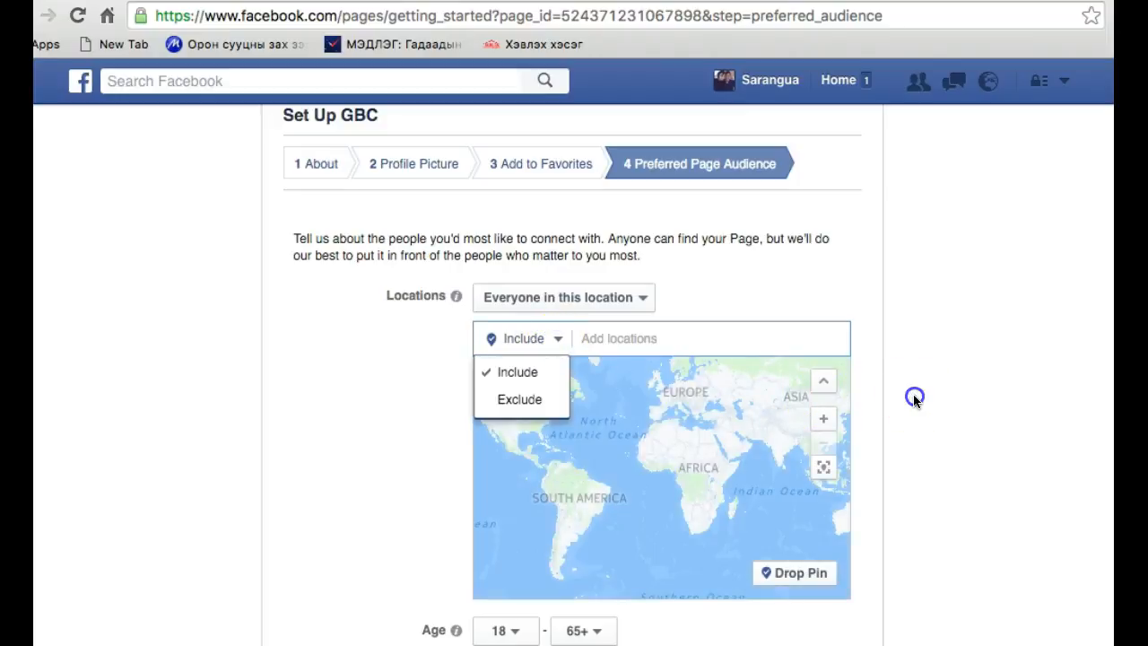
scroll(915, 399, "down", 3)
scroll(915, 399, "down", 2)
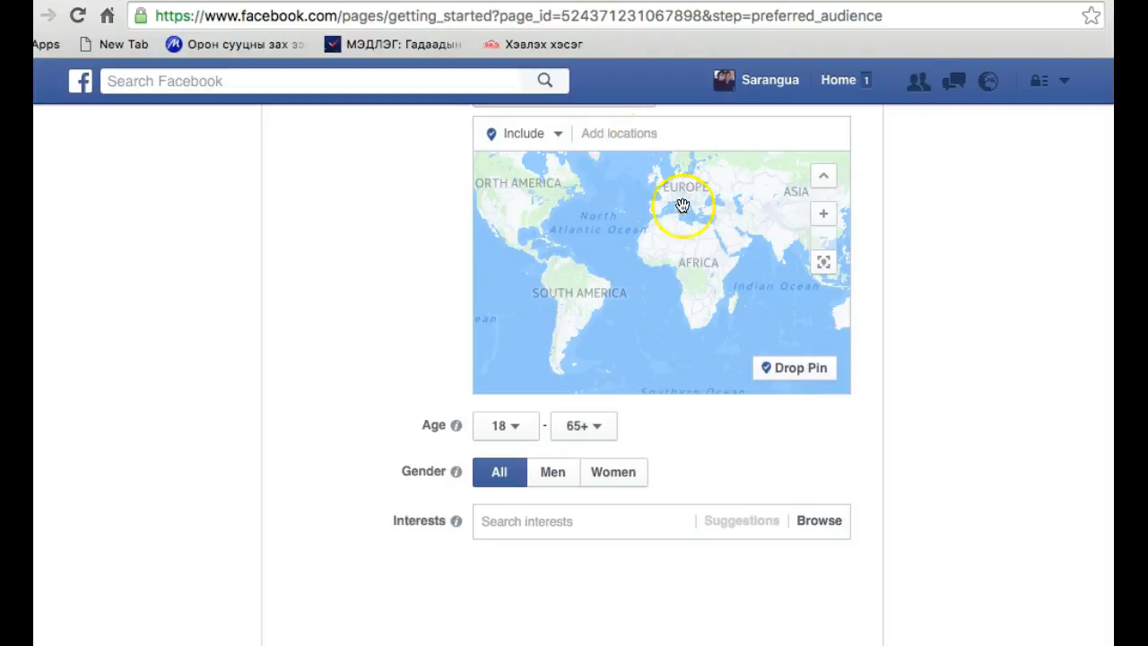
left_click(933, 266)
Set the preferred audience's age range to 13–17
scroll(864, 379, "down", 3)
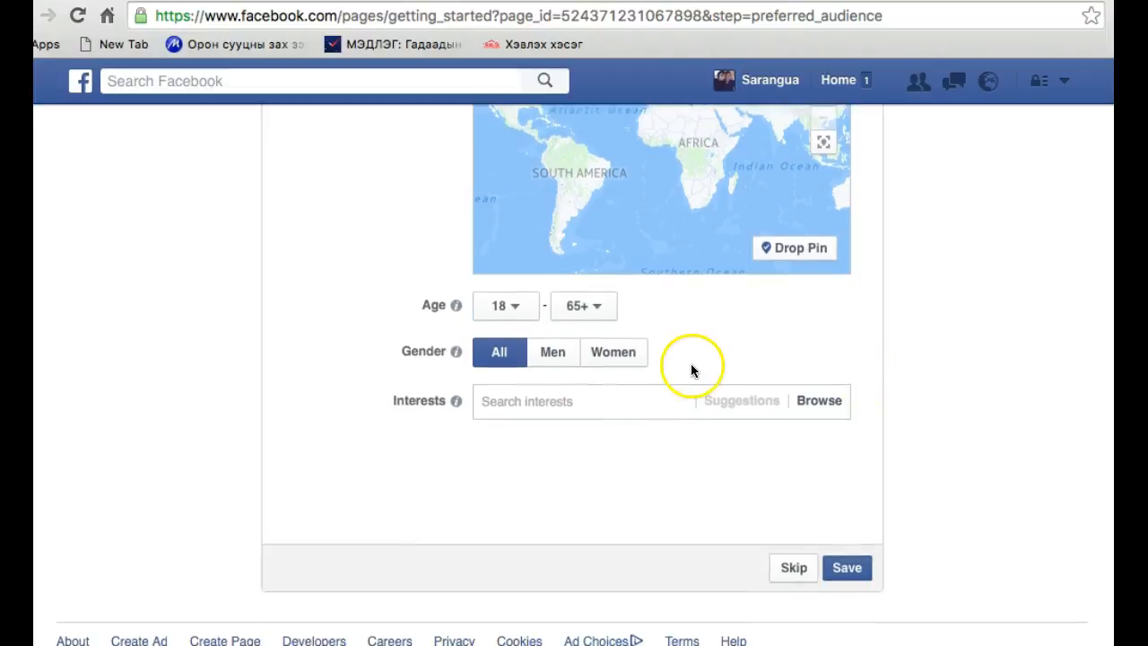
left_click(512, 314)
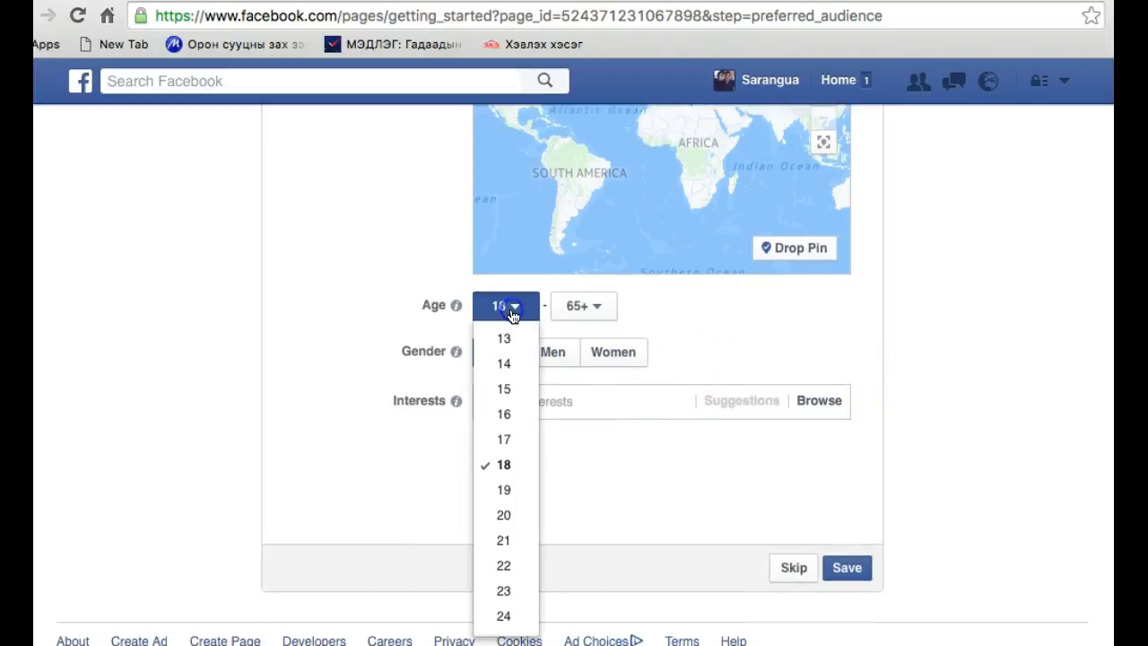
left_click(512, 315)
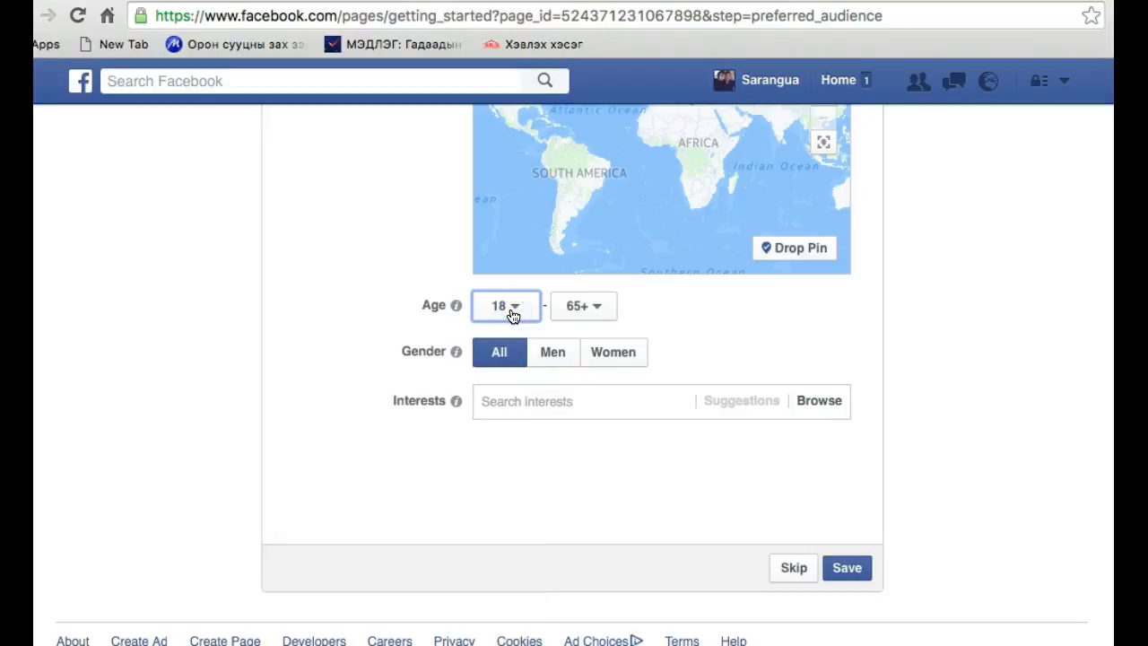
left_click(513, 316)
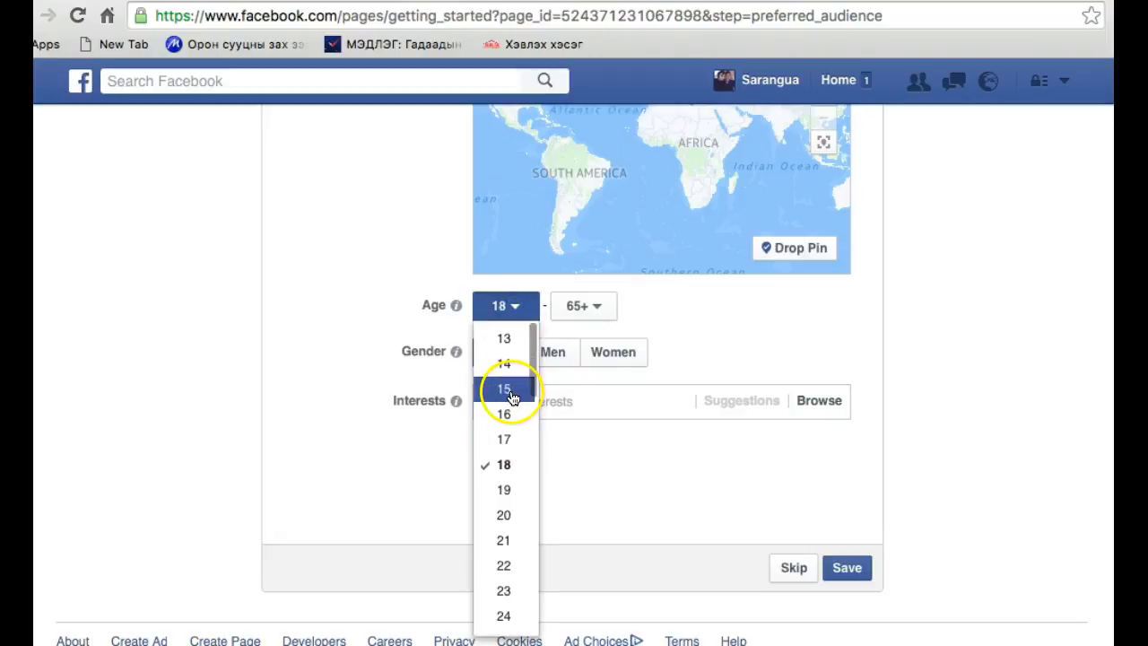
left_click(507, 339)
left_click(583, 309)
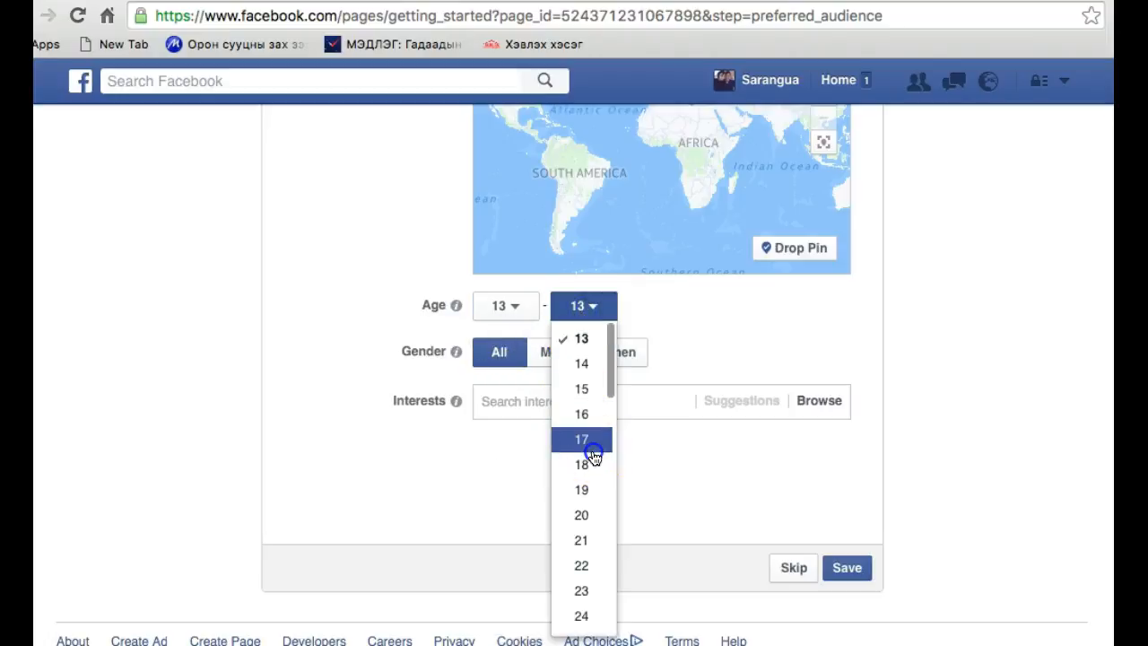
left_click(593, 451)
Set the preferred audience's age range to 46–61
left_click(524, 315)
scroll(520, 448, "down", 10)
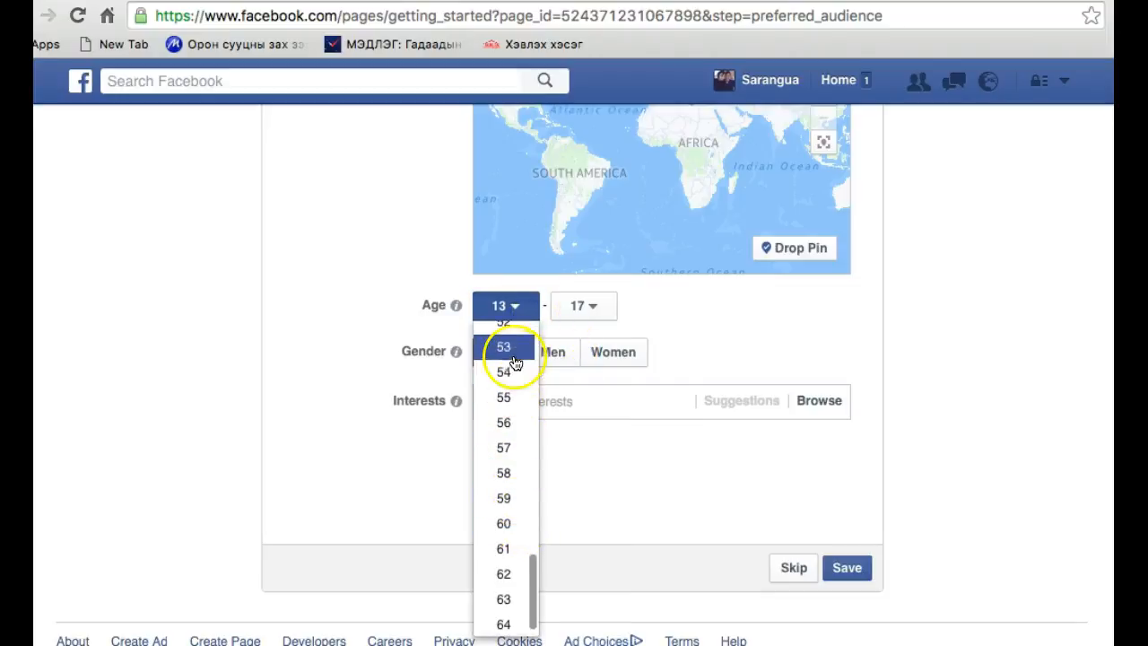
scroll(515, 362, "up", 3)
left_click(502, 345)
left_click(590, 314)
scroll(588, 592, "down", 10)
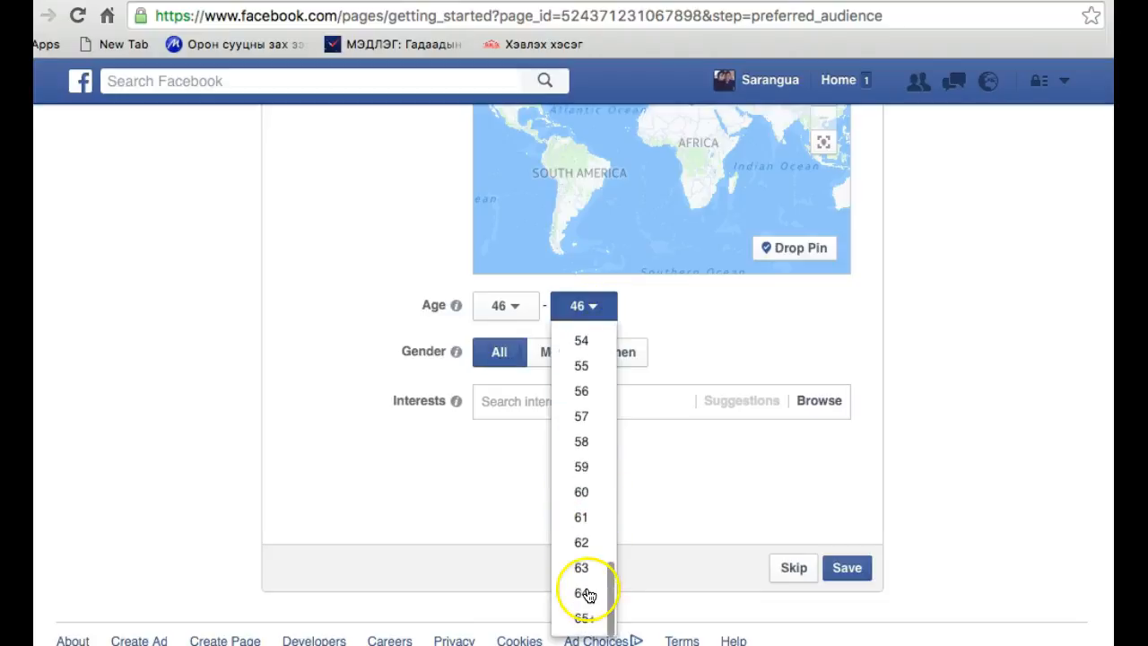
left_click(585, 519)
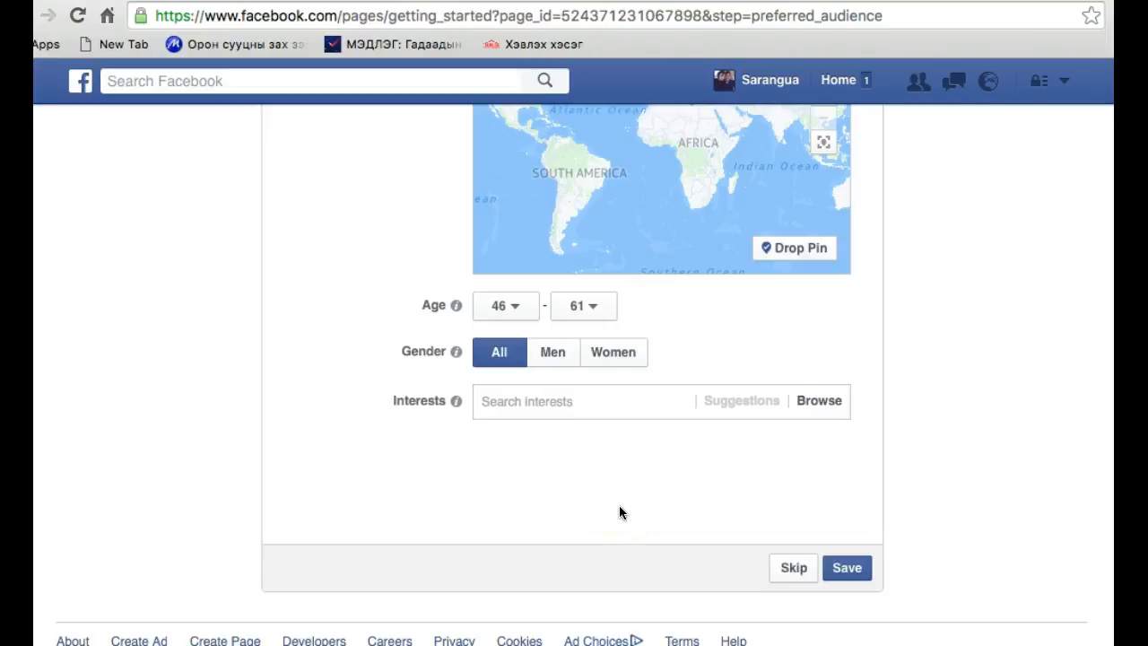
Lower the preferred audience's minimum age to 18 and keep the maximum age as it is
left_click(524, 309)
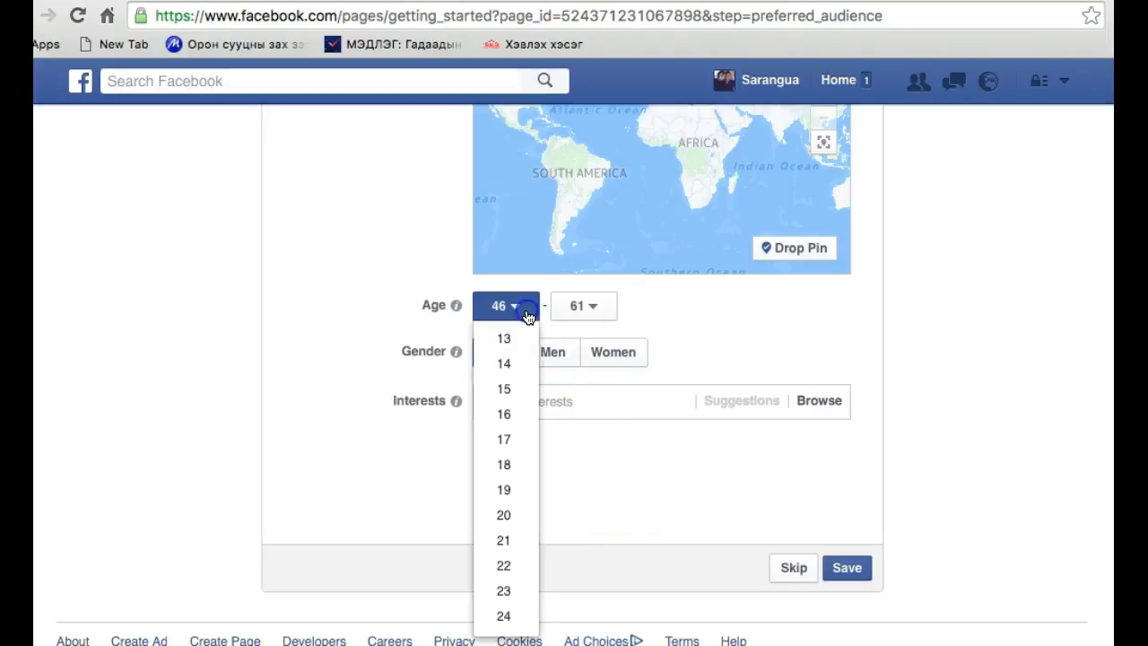
left_click(510, 466)
left_click(599, 308)
scroll(595, 602, "down", 5)
left_click(687, 466)
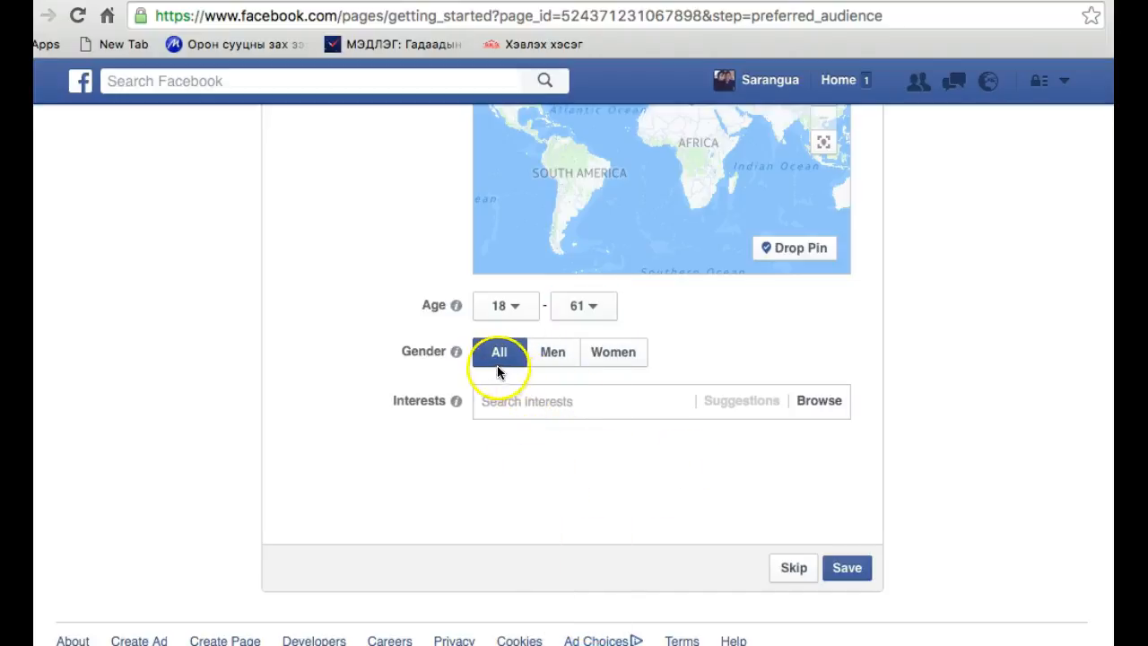
Try the Men and Women gender options for the audience and return the gender to All
left_click(561, 357)
left_click(609, 362)
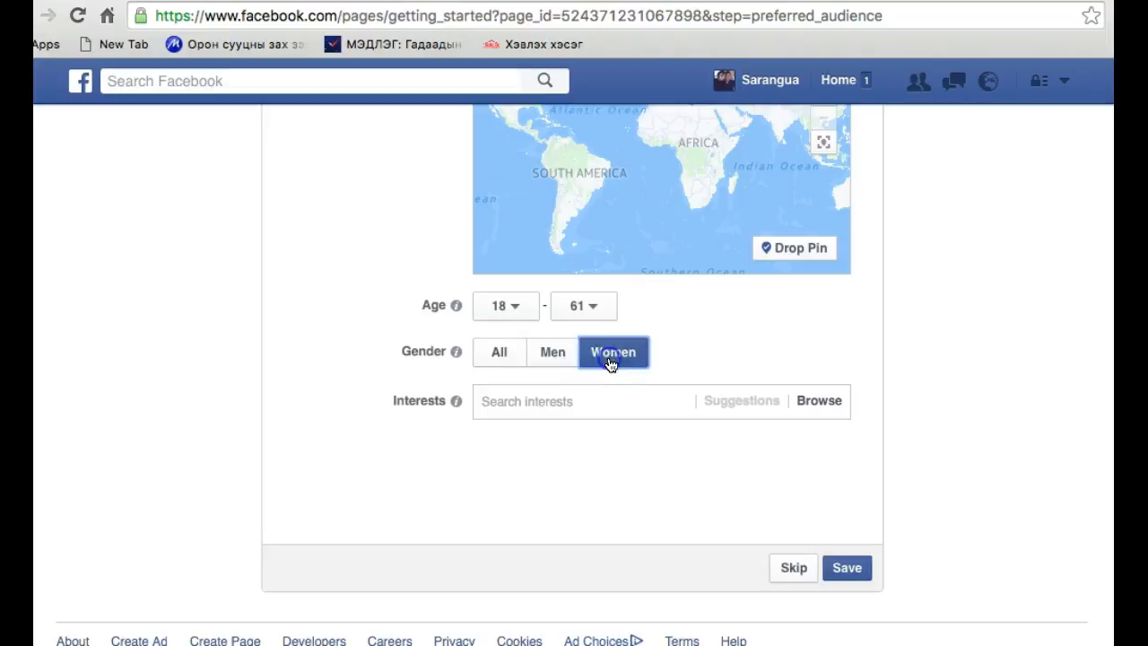
left_click(503, 363)
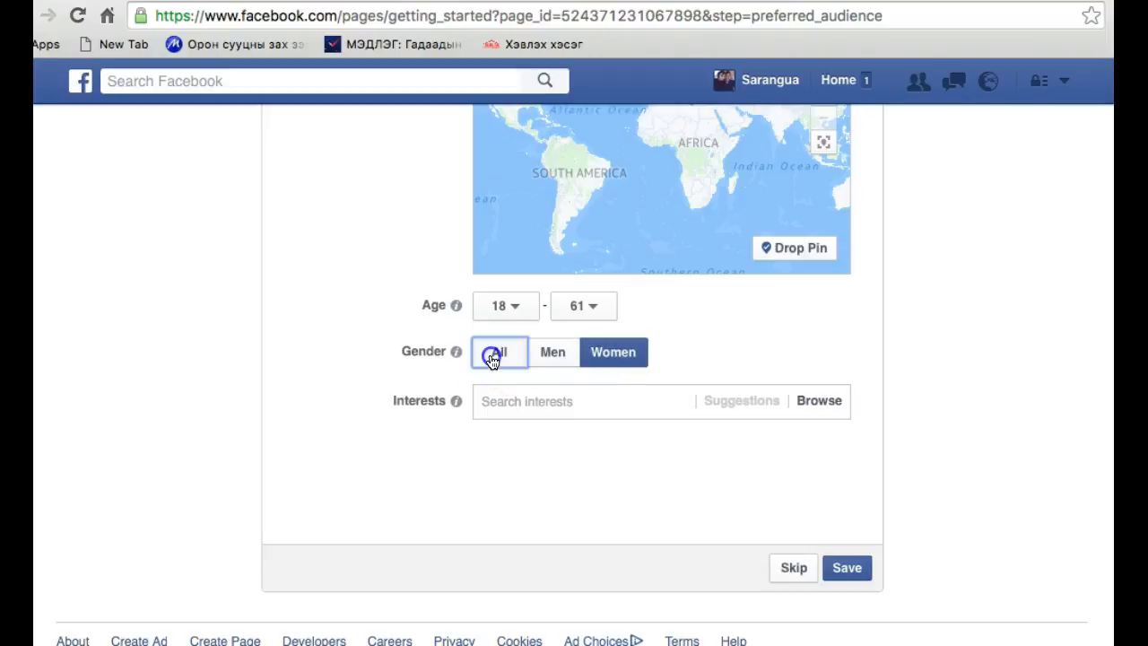
Browse the interest categories and add all of Business and industry to the audience's interests
left_click(508, 415)
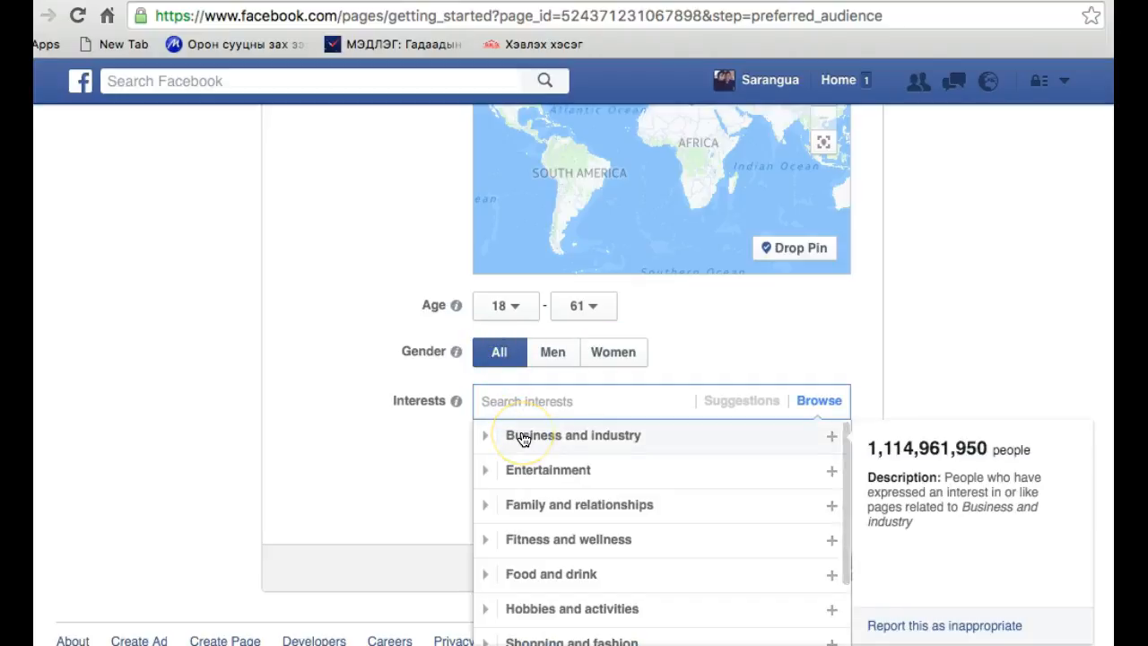
left_click(523, 438)
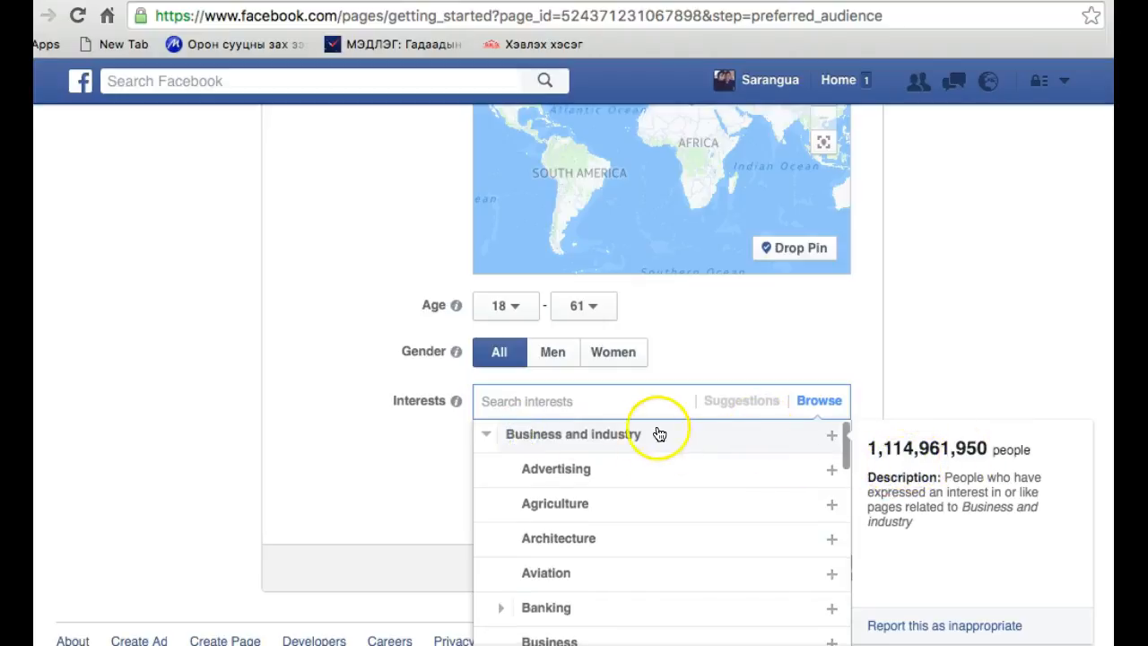
left_click(586, 448)
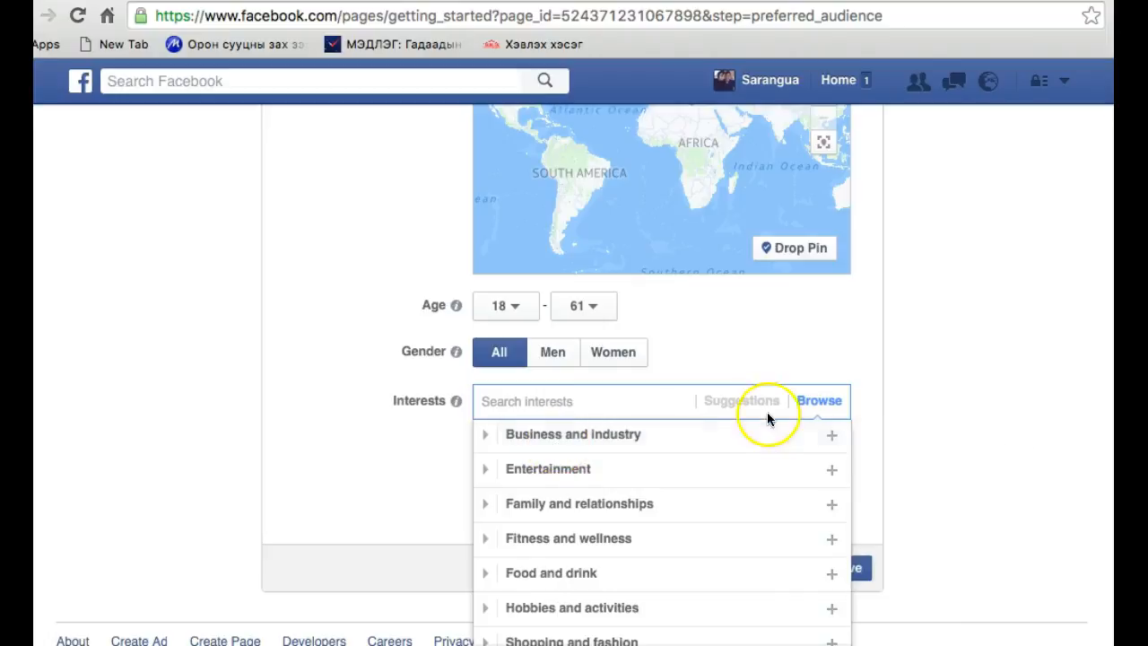
left_click(827, 436)
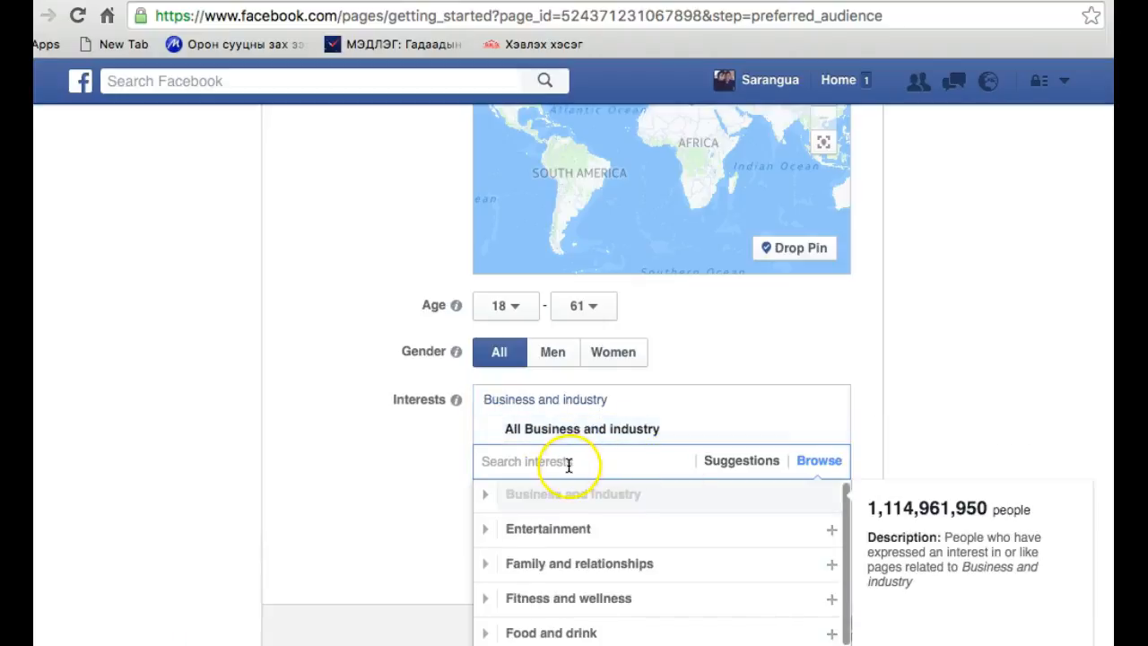
scroll(568, 464, "down", 2)
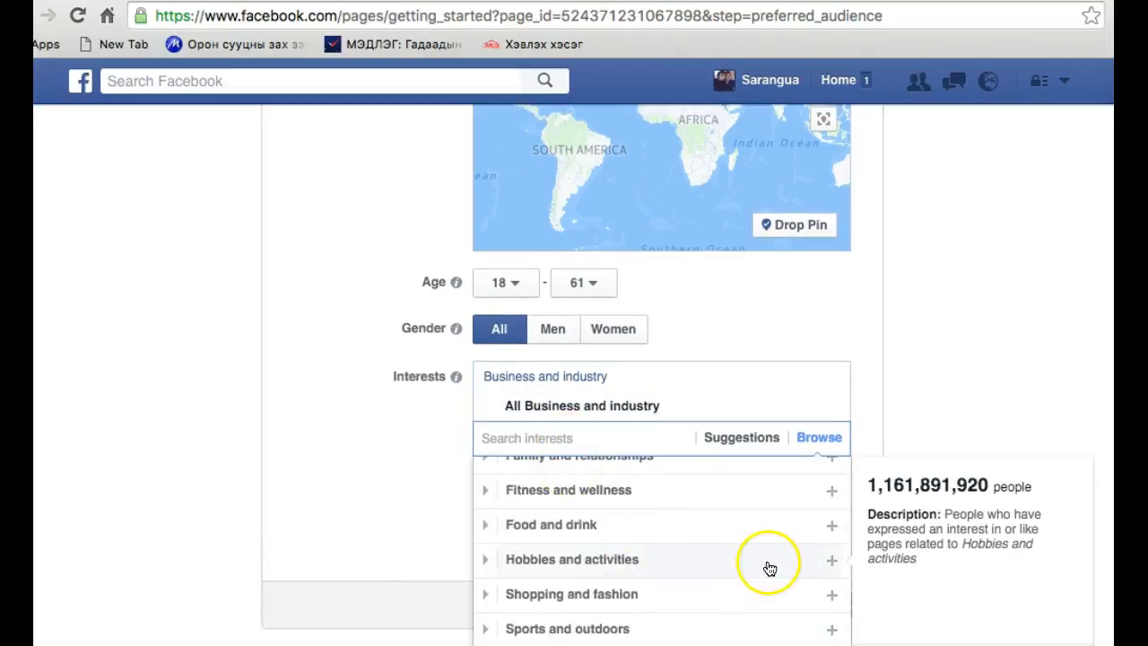
scroll(793, 569, "up", 2)
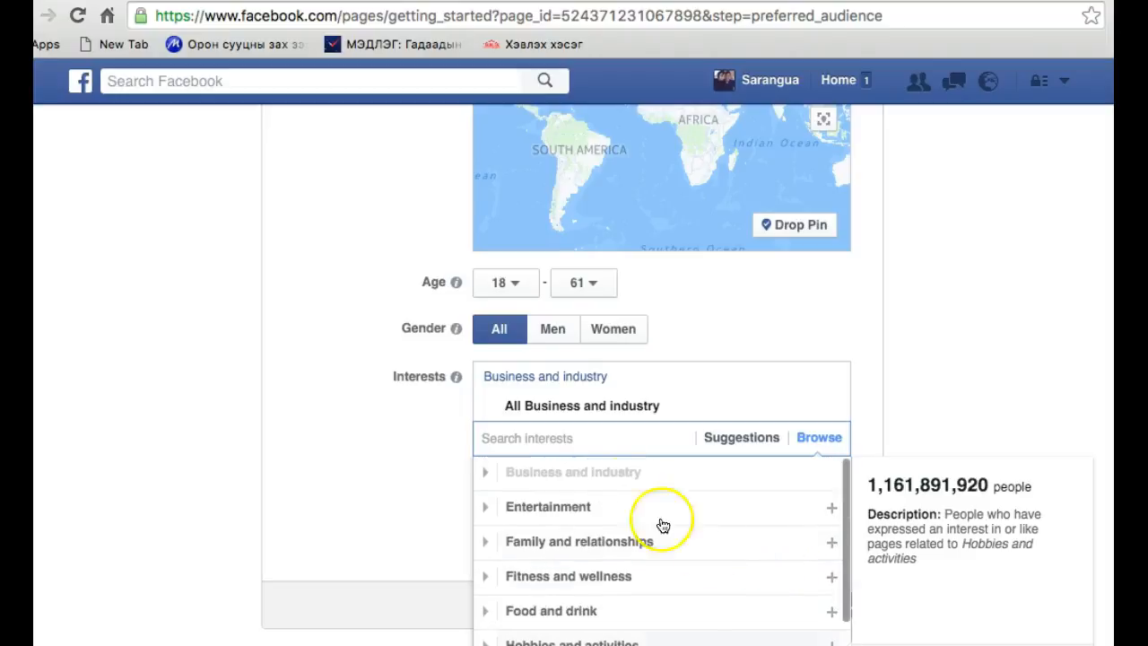
Search the interests for "entre", pick Entrepreneurship and accept narrowing the Business and industry targeting to it
left_click(561, 438)
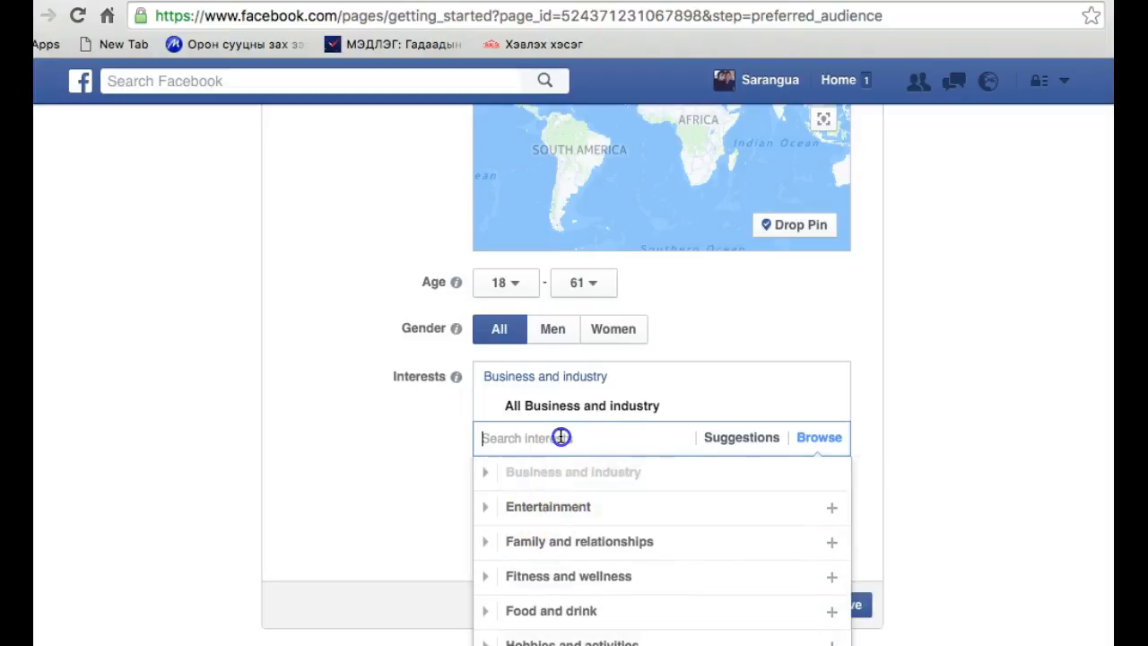
type("entre")
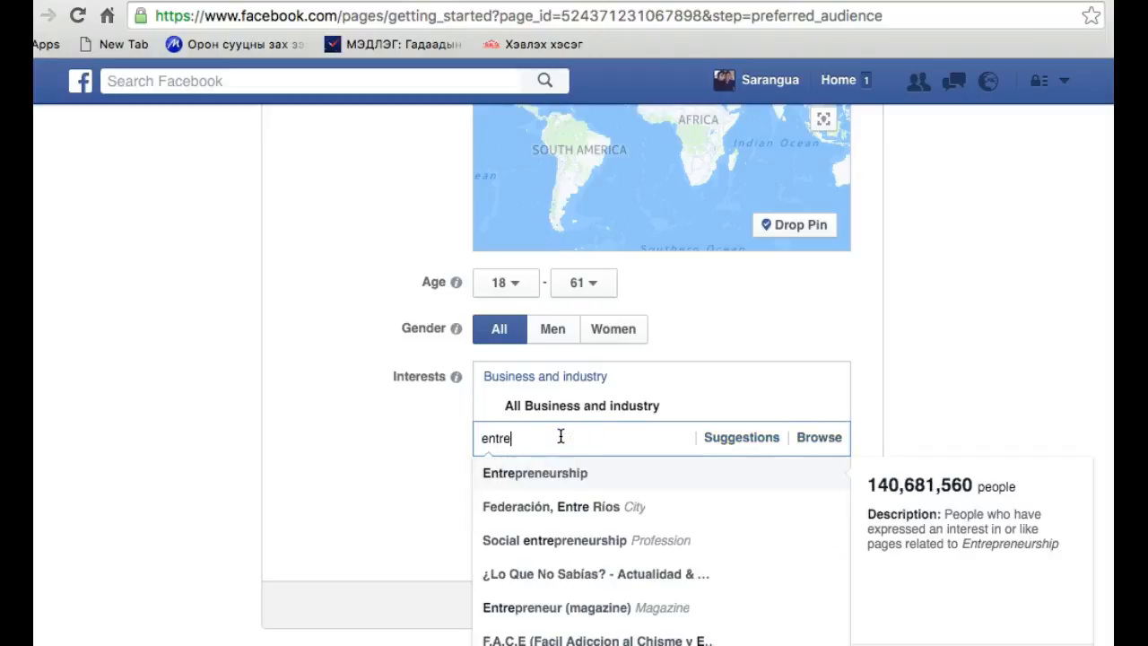
key("Down")
key("Up")
key("Return")
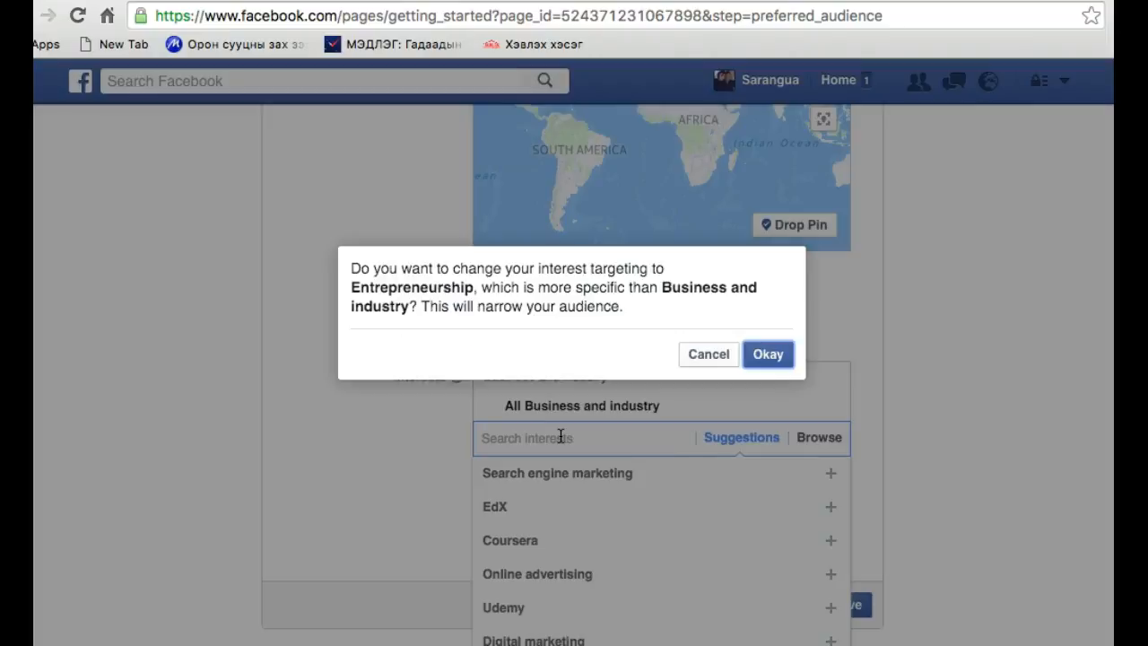
left_click(769, 356)
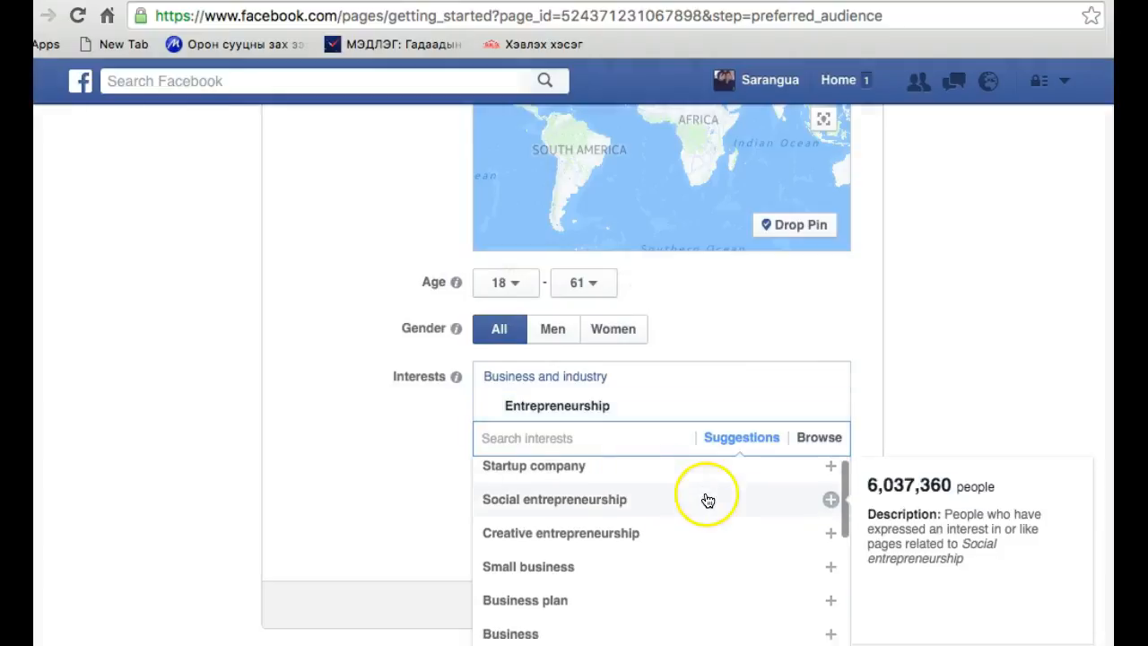
Add the suggested interests Startup company, Business plan and Business model, and save the preferred page audience
scroll(708, 500, "down", 3)
scroll(790, 500, "up", 4)
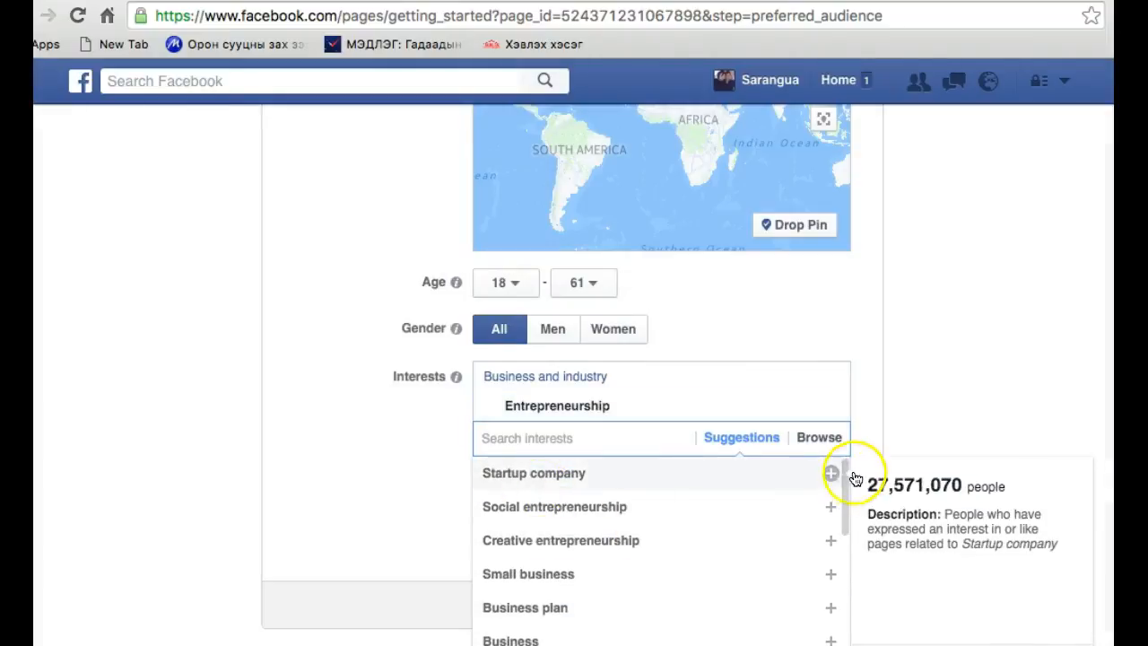
left_click(829, 473)
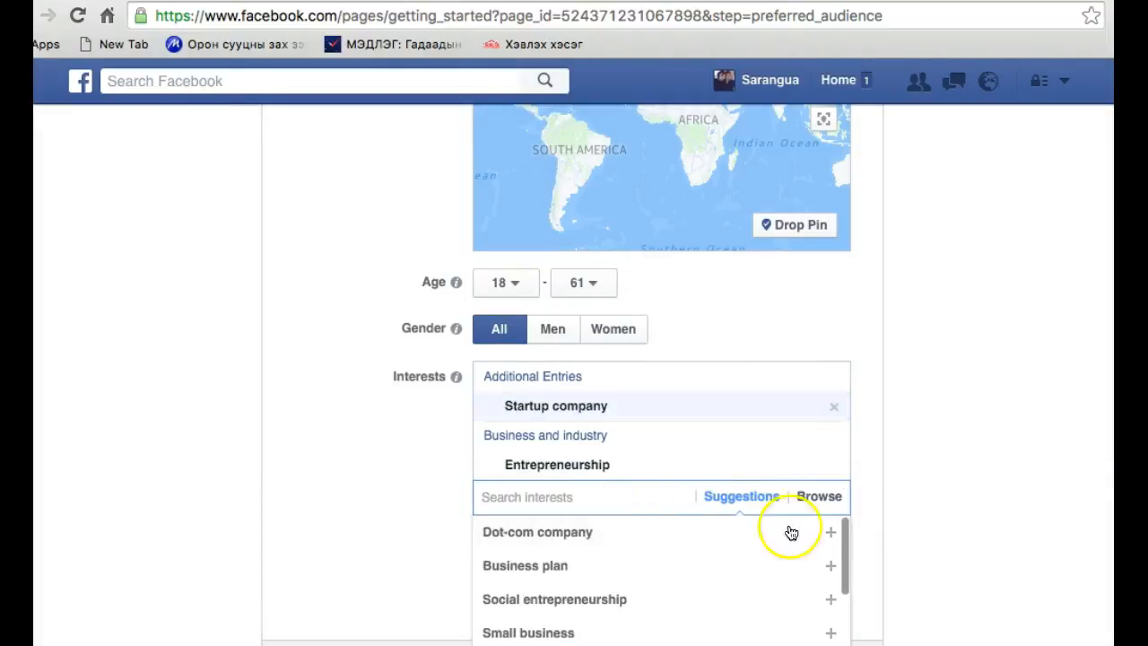
left_click(830, 566)
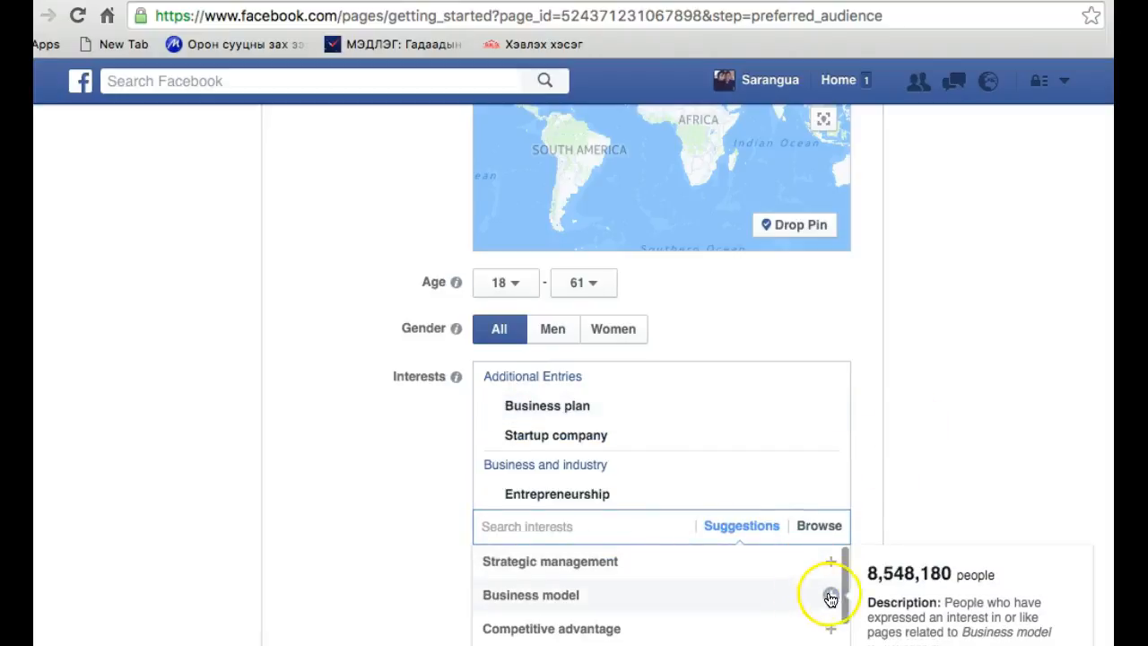
left_click(830, 597)
left_click(936, 466)
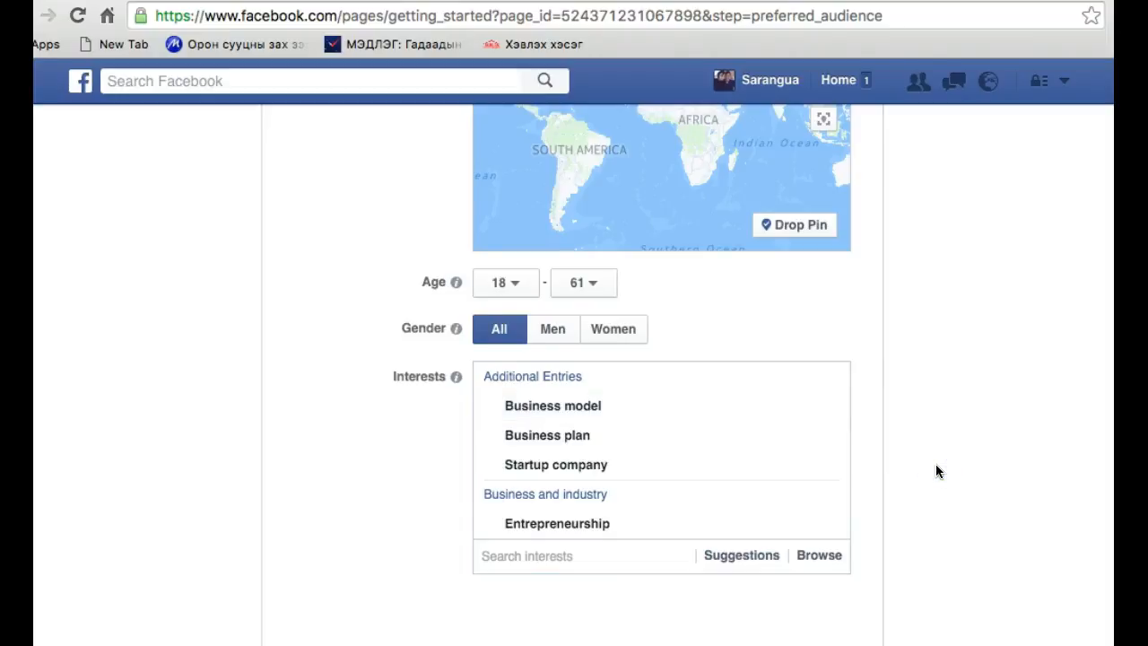
scroll(929, 468, "down", 3)
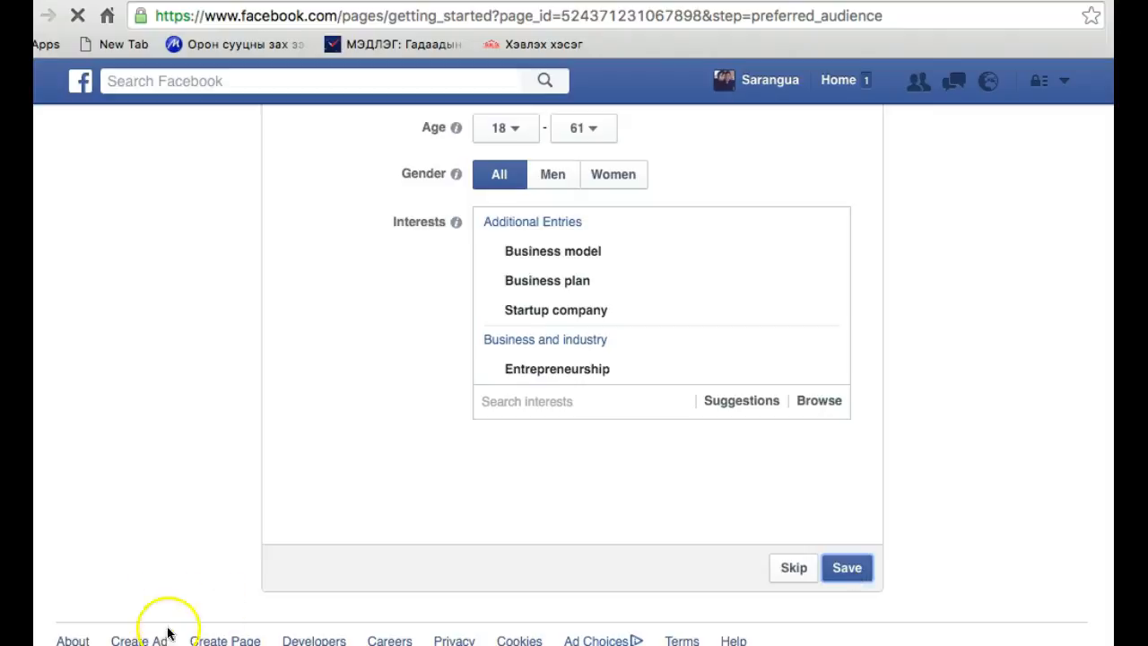
scroll(178, 572, "down", 7)
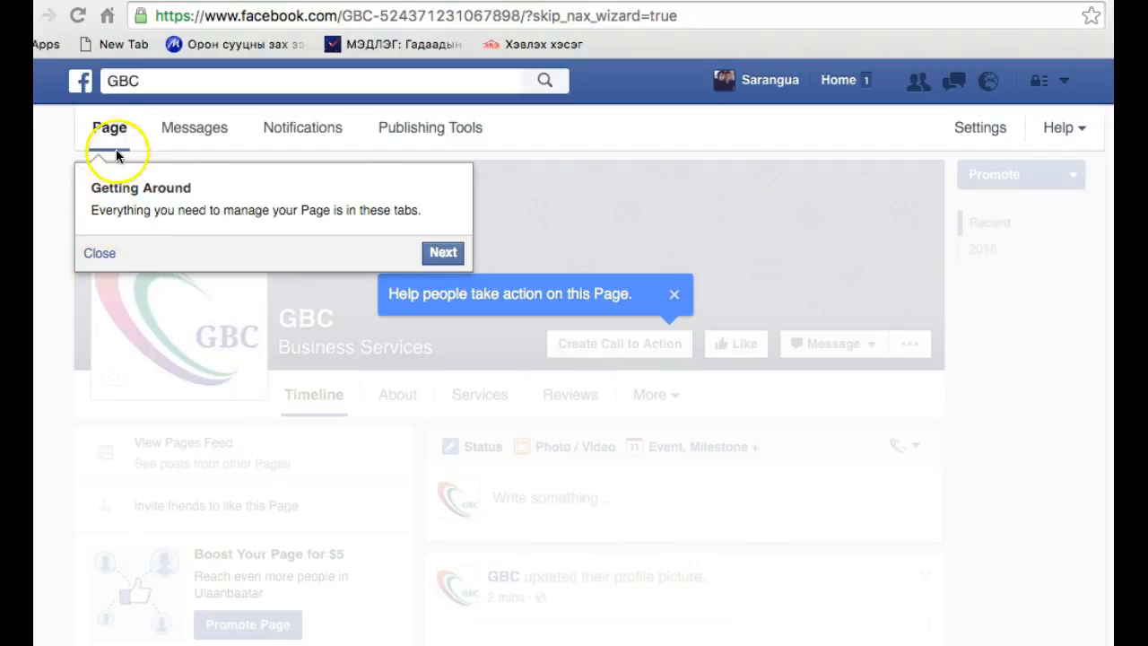
Go through the Getting Around tour, skipping the page like, and look over the new GBC page
left_click(442, 254)
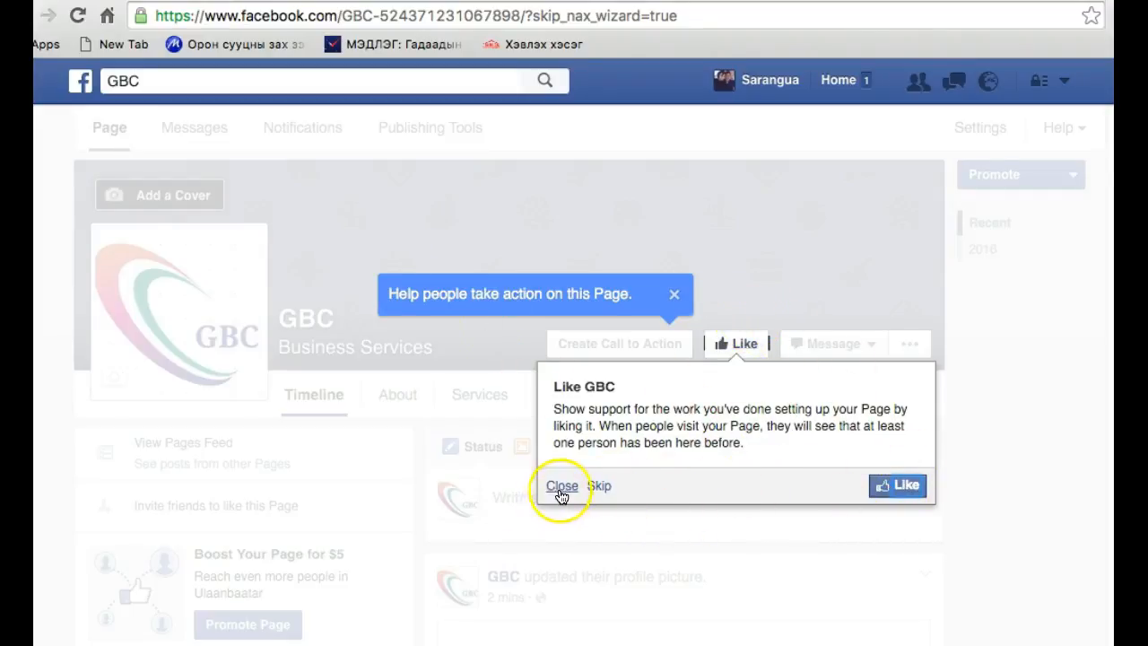
left_click(601, 487)
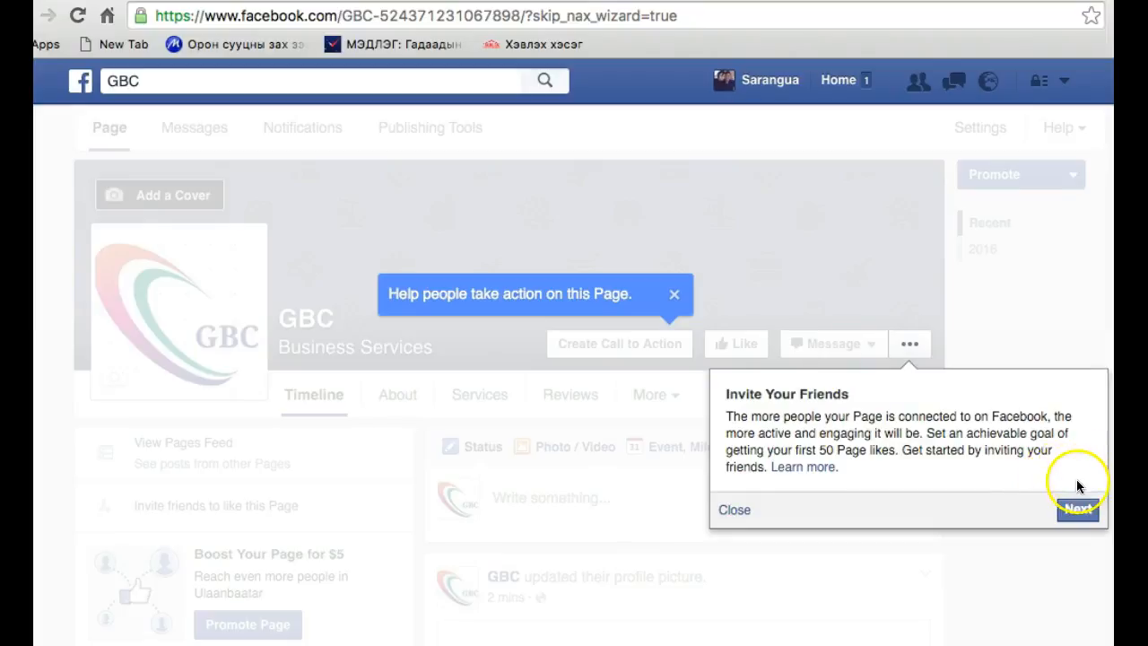
left_click(1079, 510)
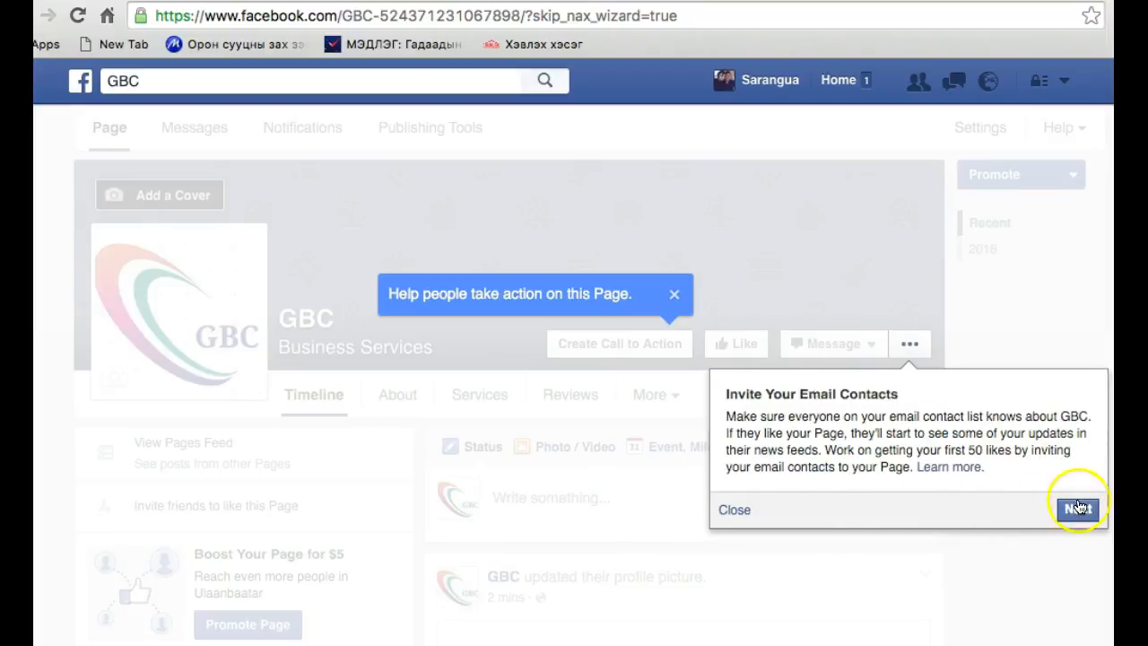
left_click(1078, 510)
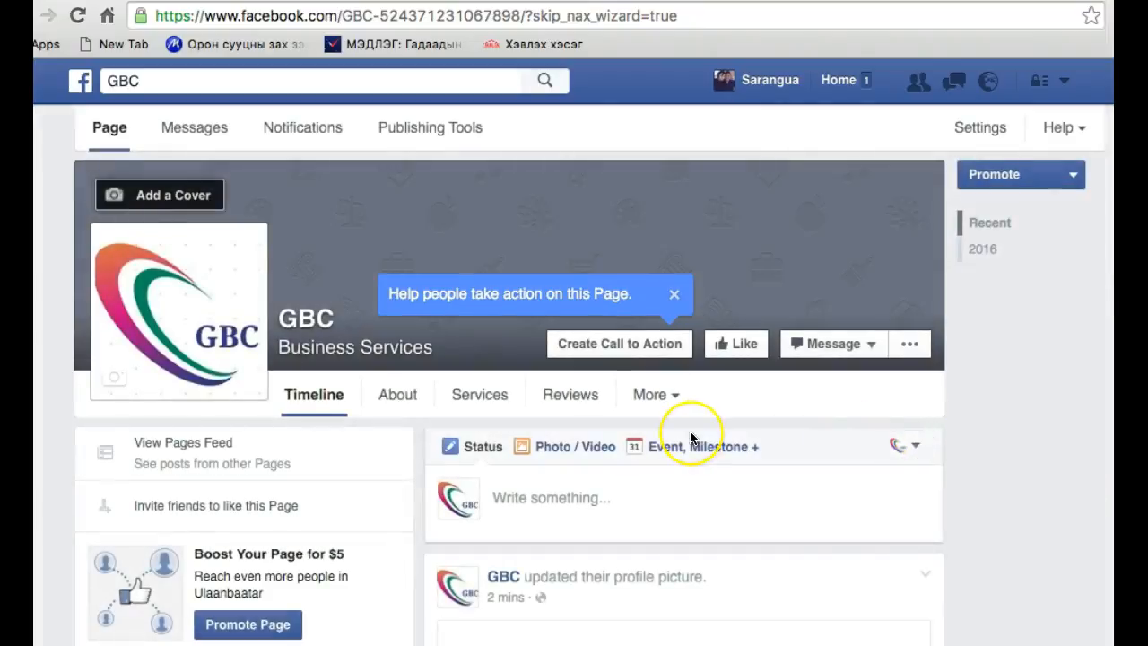
scroll(691, 437, "down", 5)
scroll(690, 437, "down", 5)
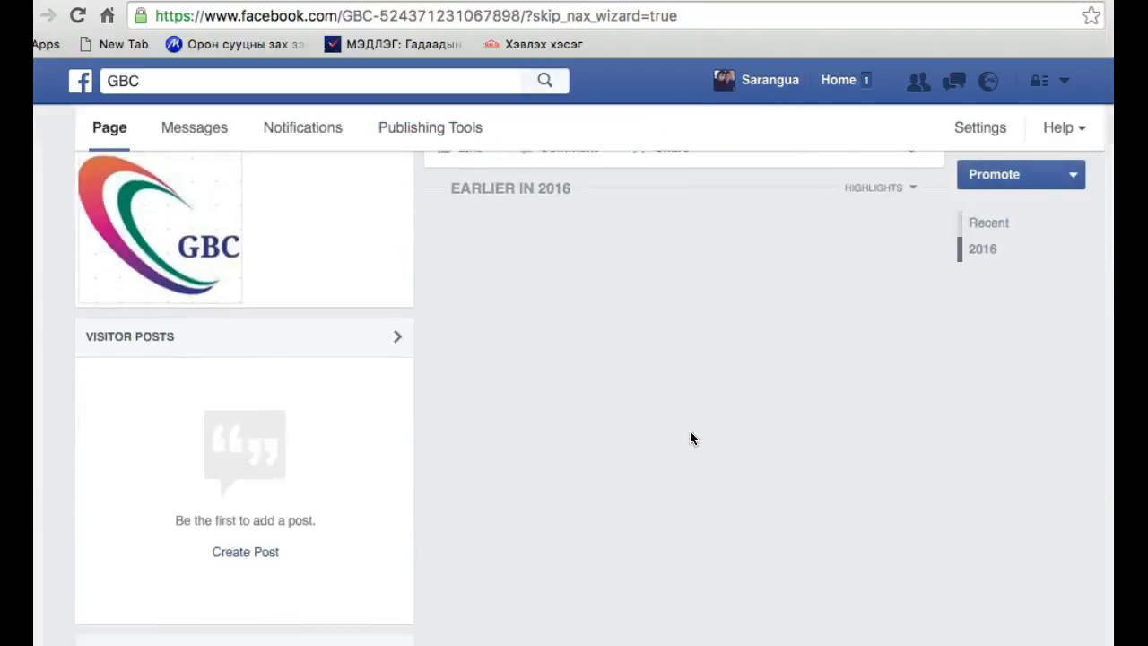
scroll(691, 437, "up", 10)
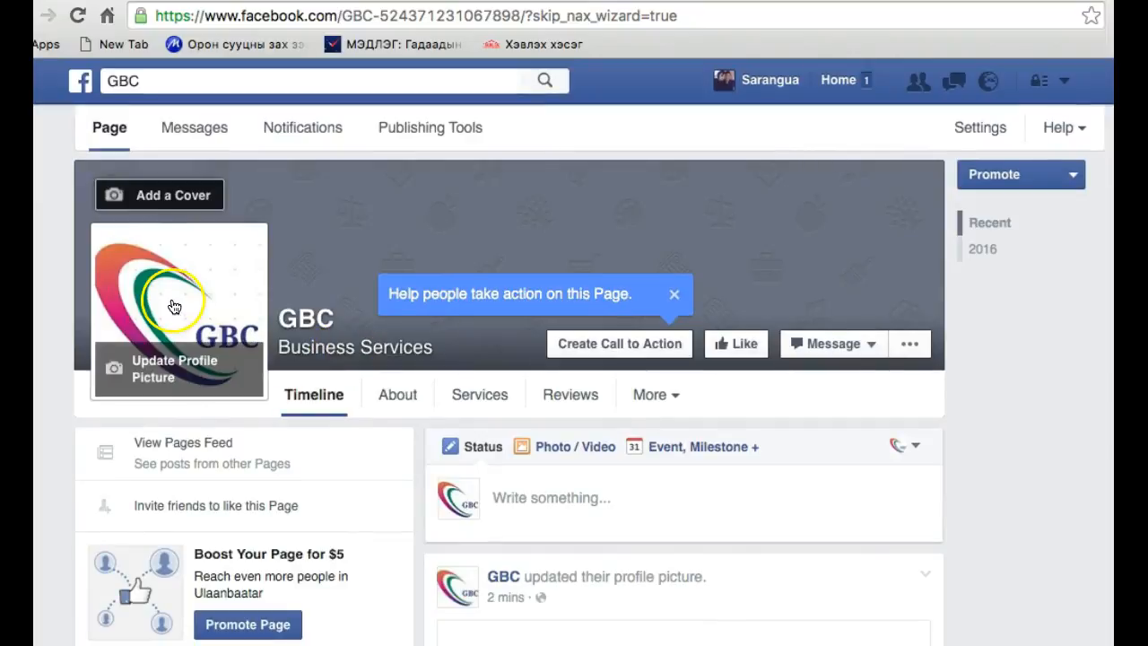
left_click(867, 344)
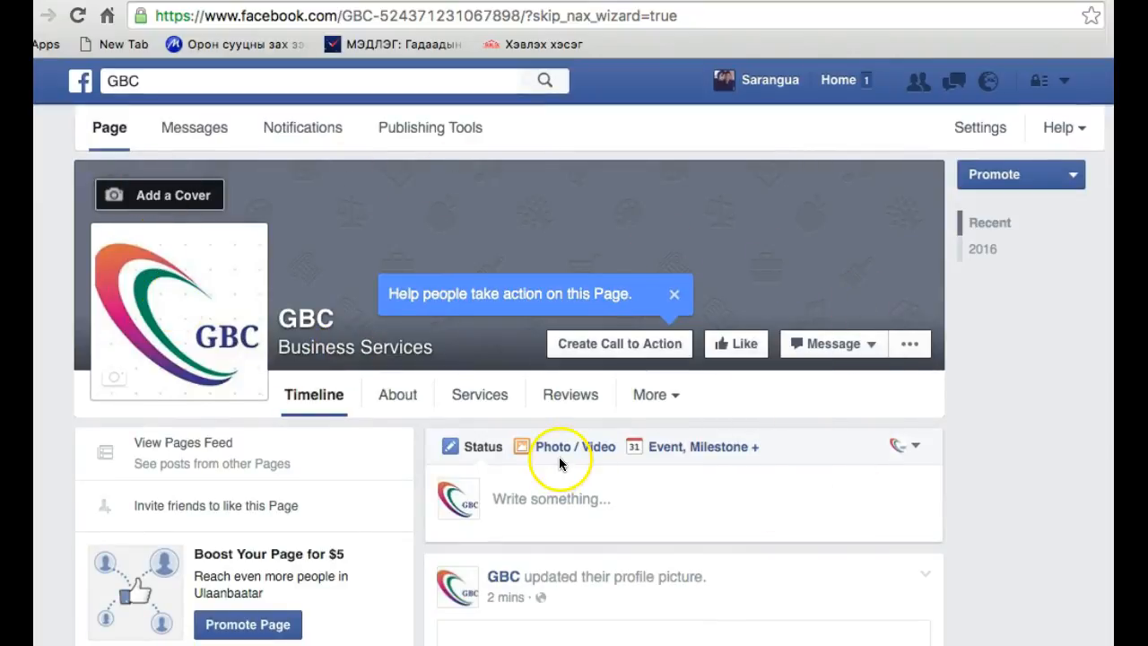
Check the options for adding a cover to the GBC page, and search for and open an existing business person's page as an example
left_click(153, 199)
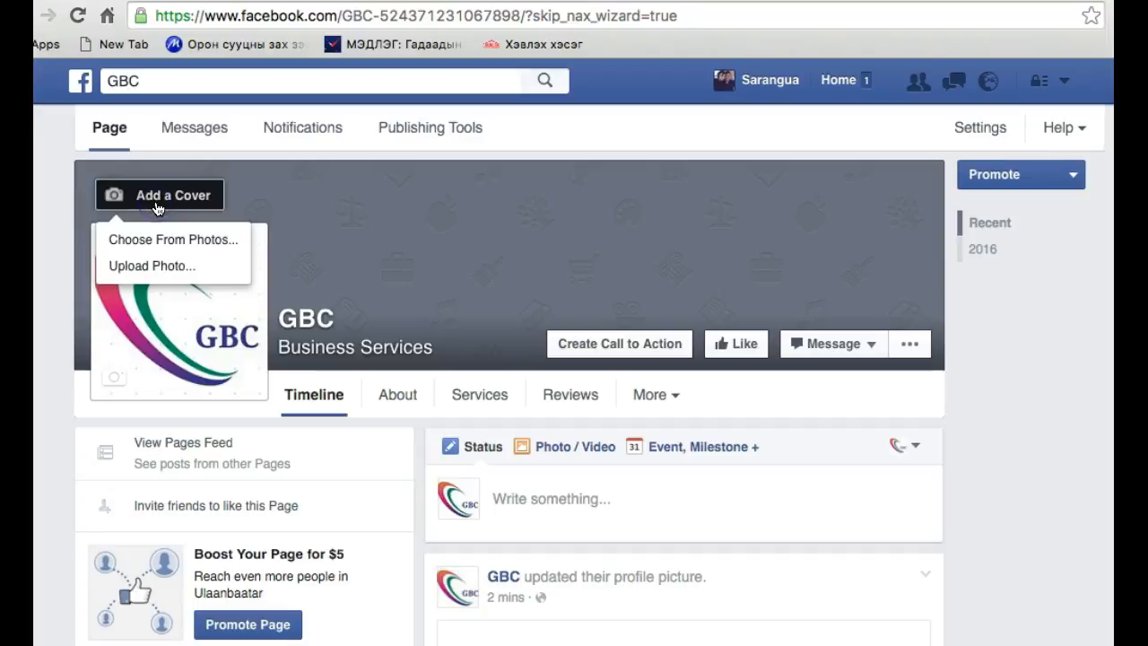
left_click(156, 206)
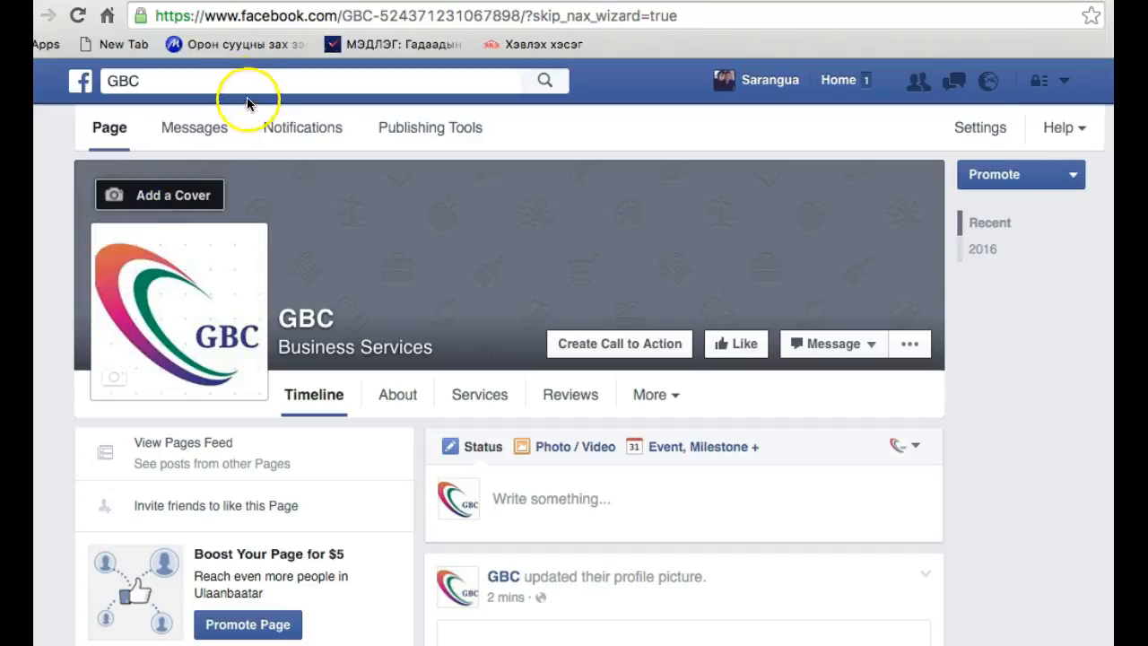
left_click(231, 81)
type("om/Oyu")
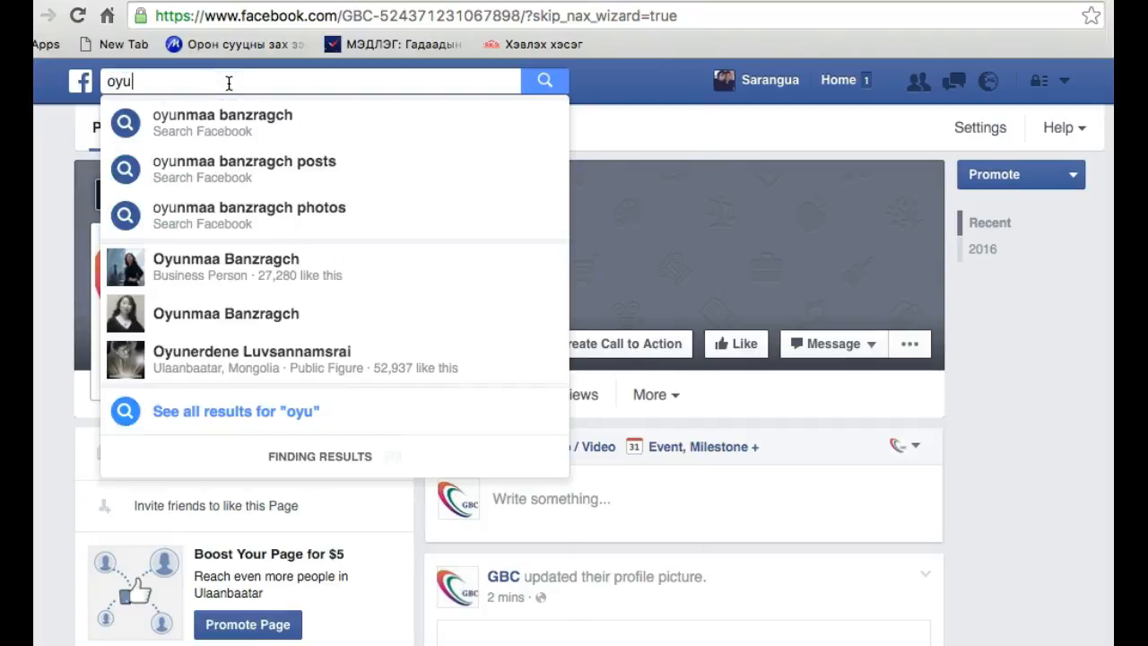
type("n")
left_click(218, 262)
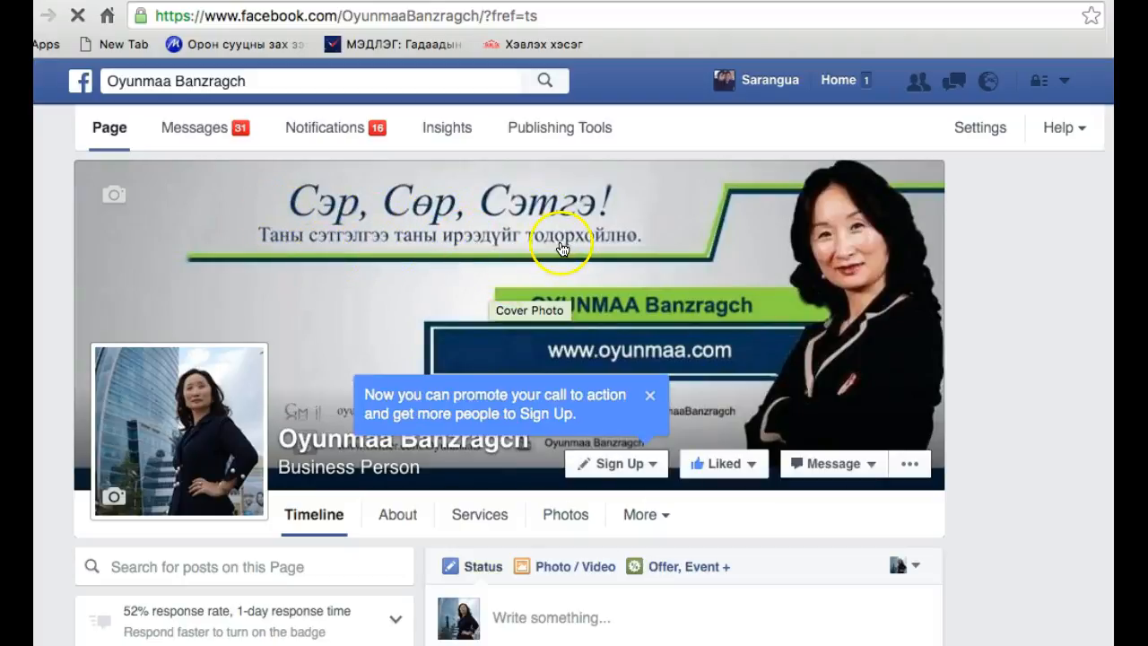
Dismiss the call-to-action promotion tip and examine the example page's cover photo, profile picture and posts
left_click(649, 394)
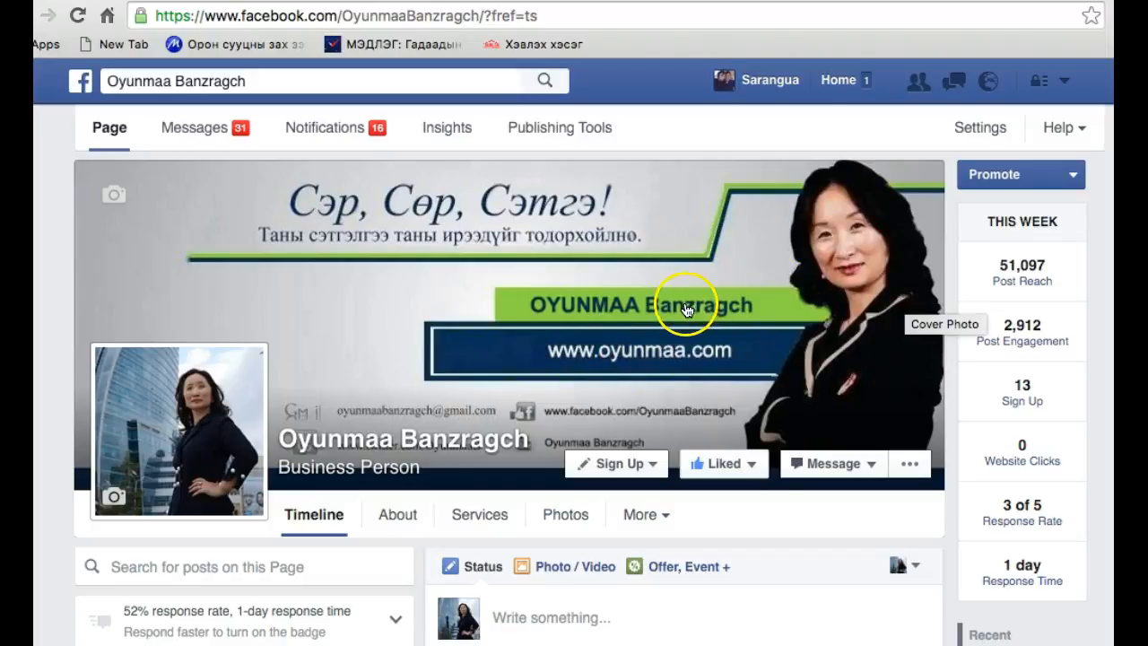
scroll(687, 307, "down", 2)
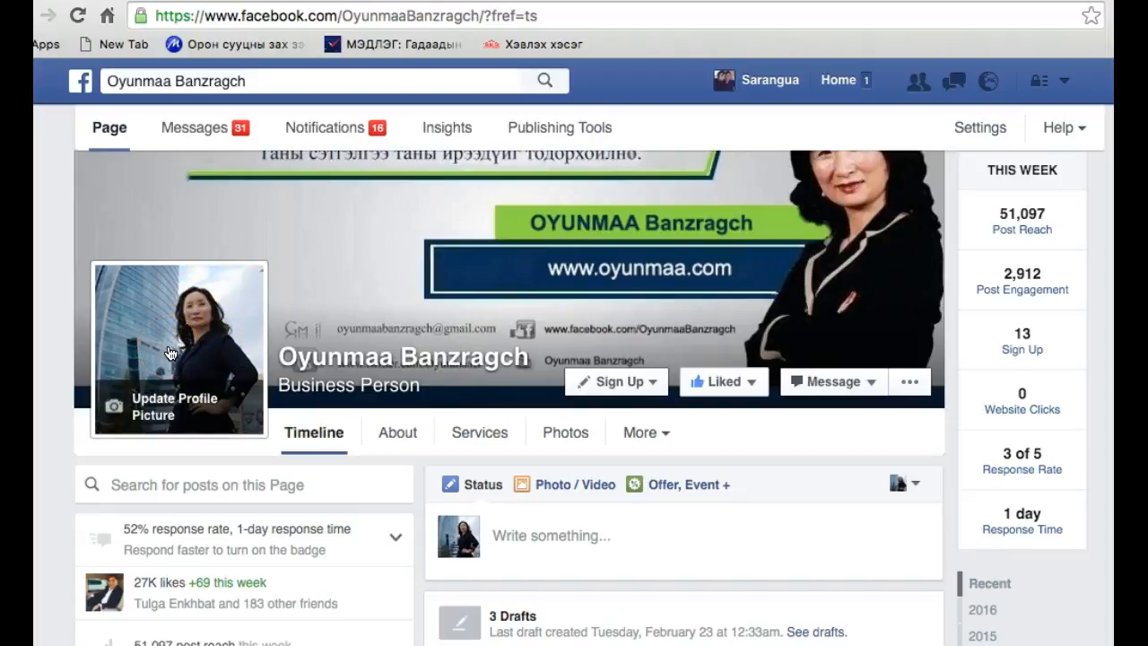
scroll(169, 352, "down", 5)
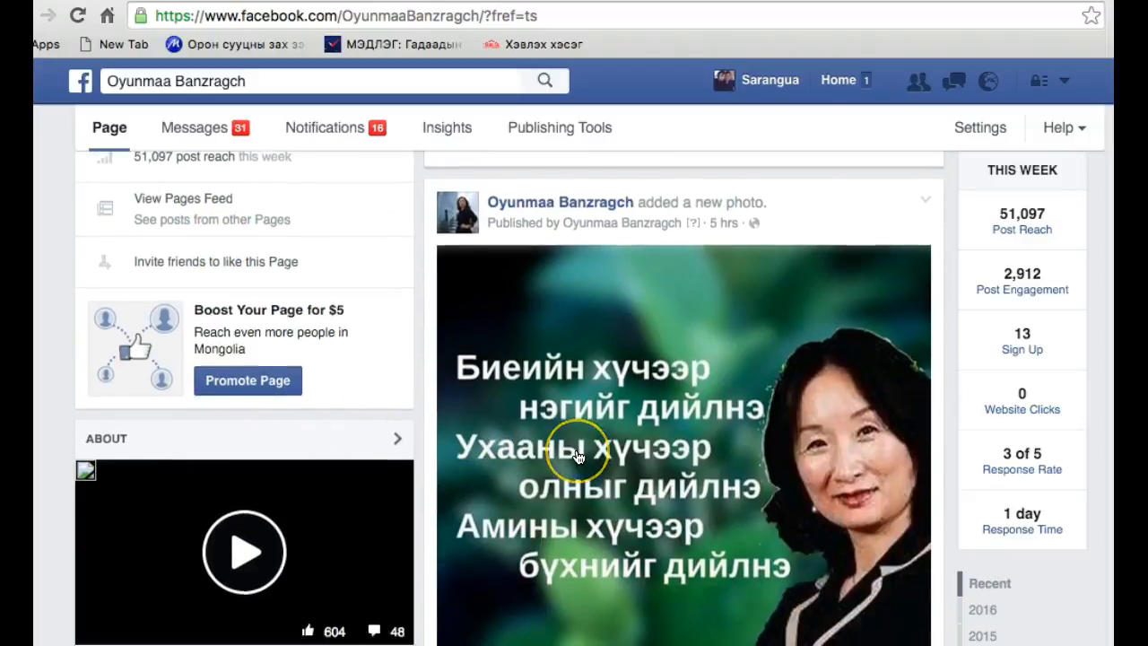
scroll(574, 457, "down", 2)
scroll(578, 458, "down", 2)
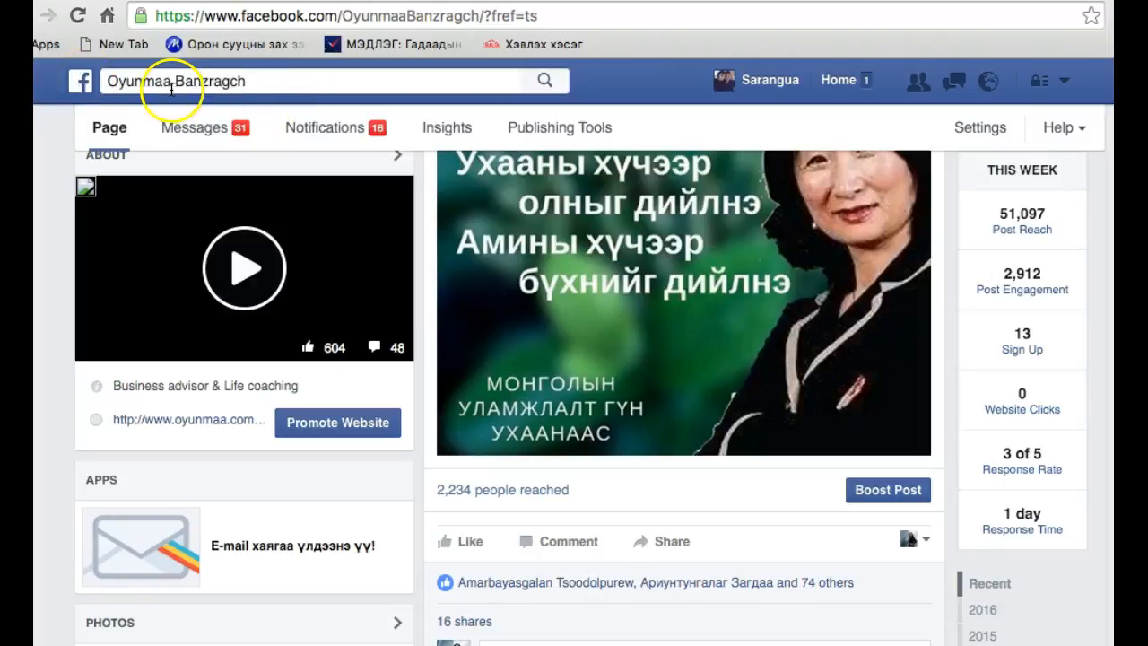
Return to the news feed, show the full list of managed pages and open the GBC page
left_click(82, 83)
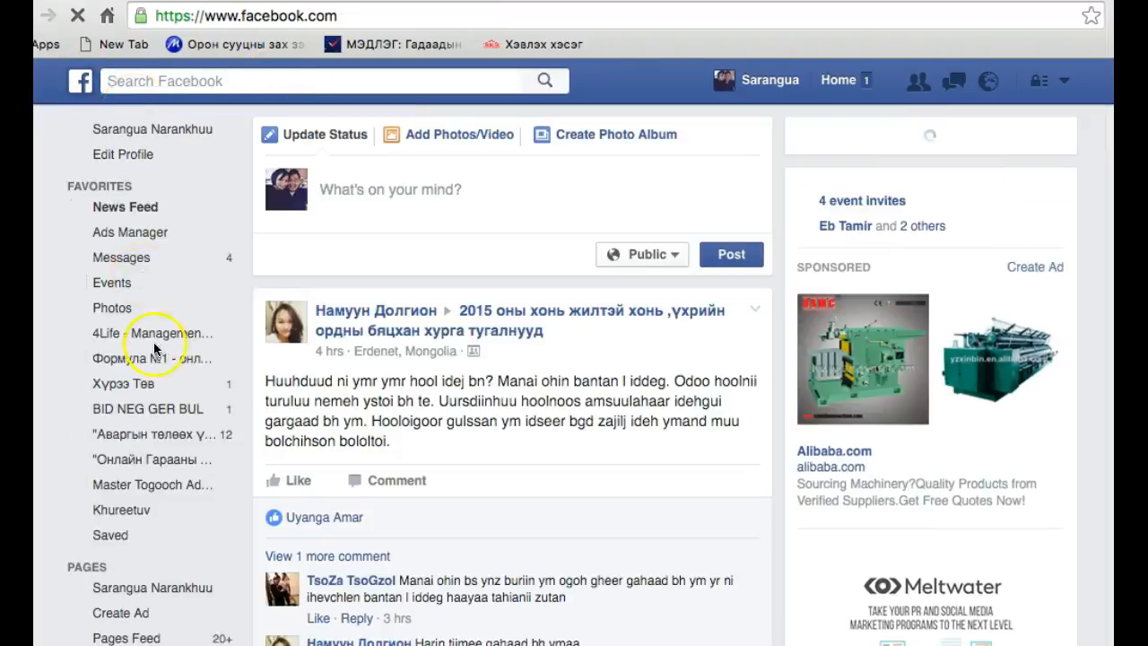
scroll(135, 587, "down", 3)
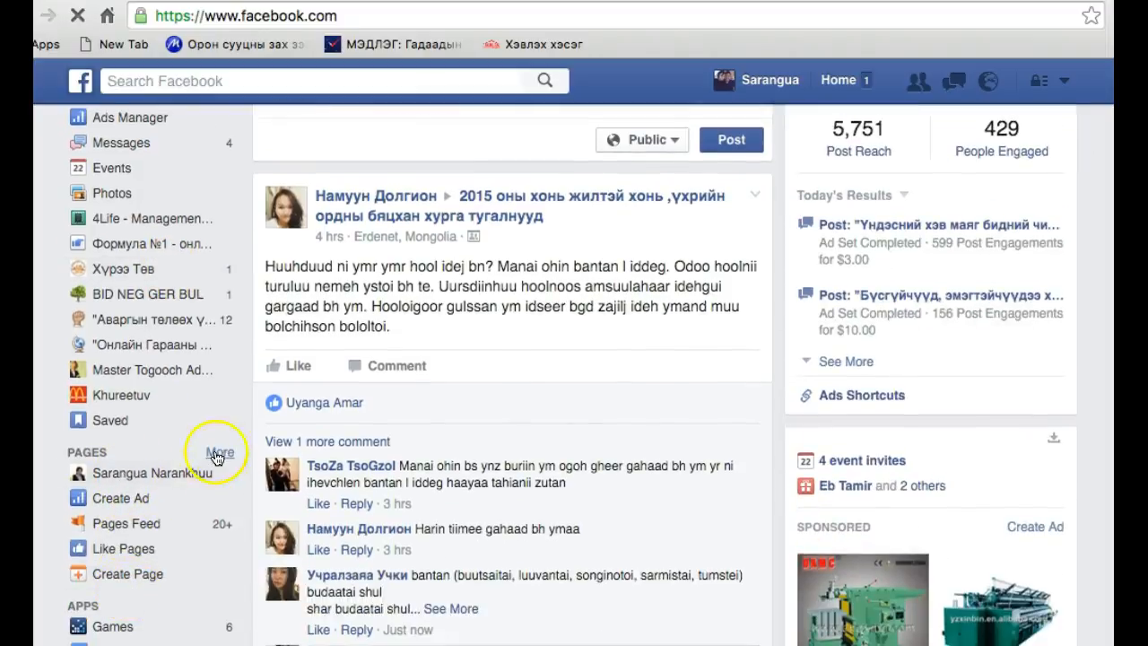
left_click(220, 454)
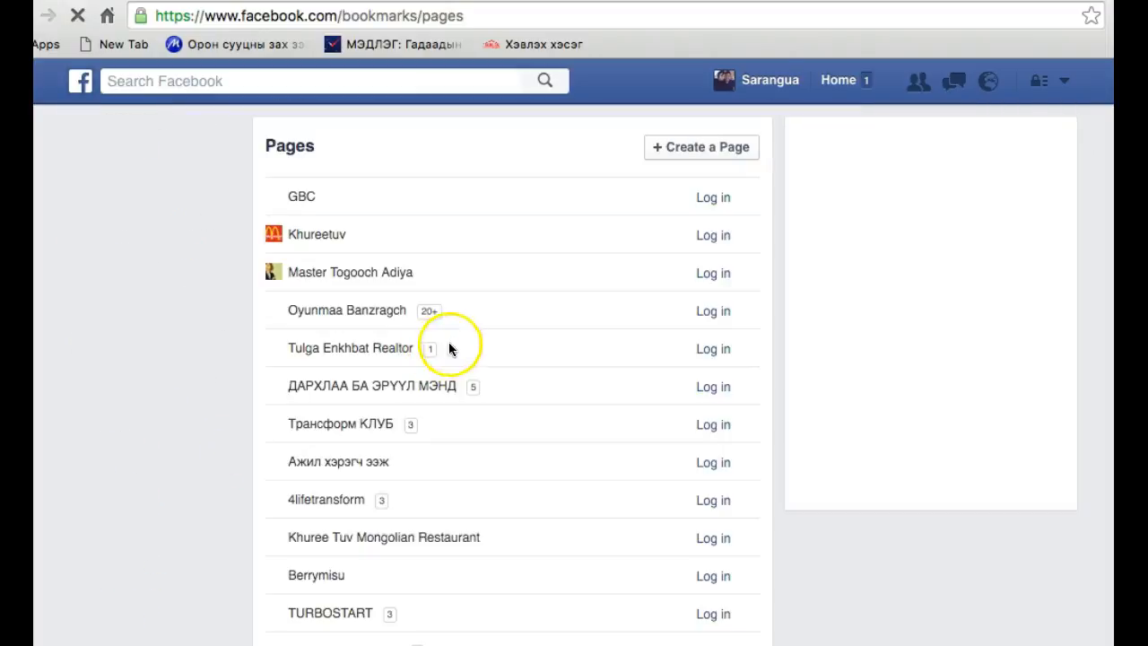
scroll(366, 462, "down", 3)
scroll(366, 474, "up", 3)
left_click(302, 182)
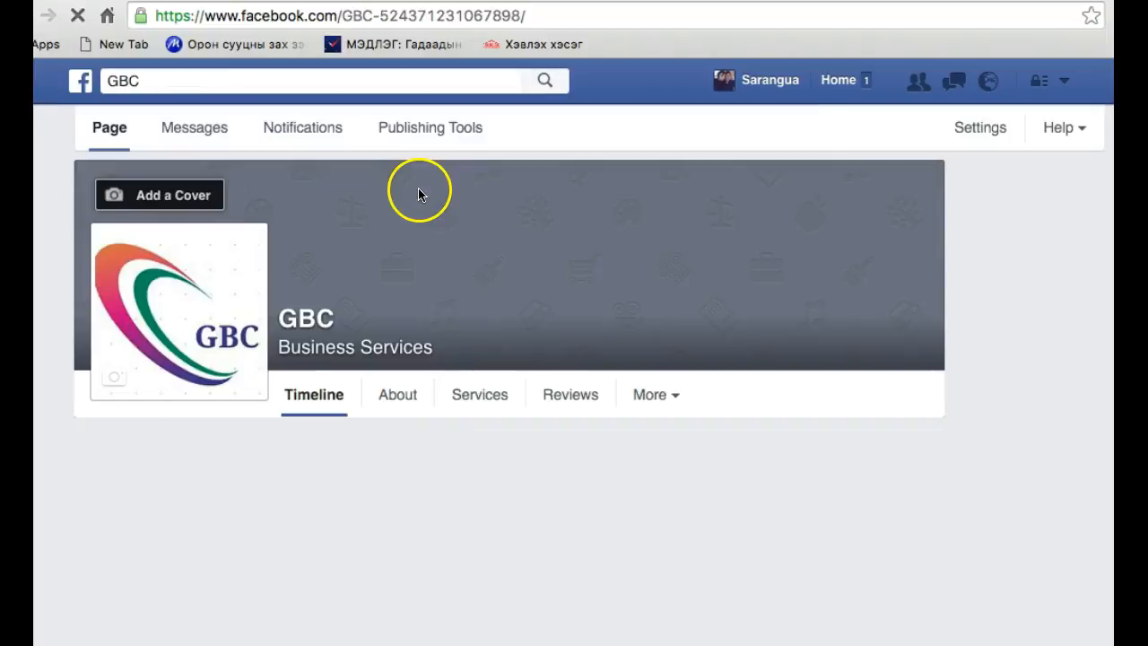
Look over the GBC page's About details, photos, posting options and empty cover area
scroll(505, 510, "down", 5)
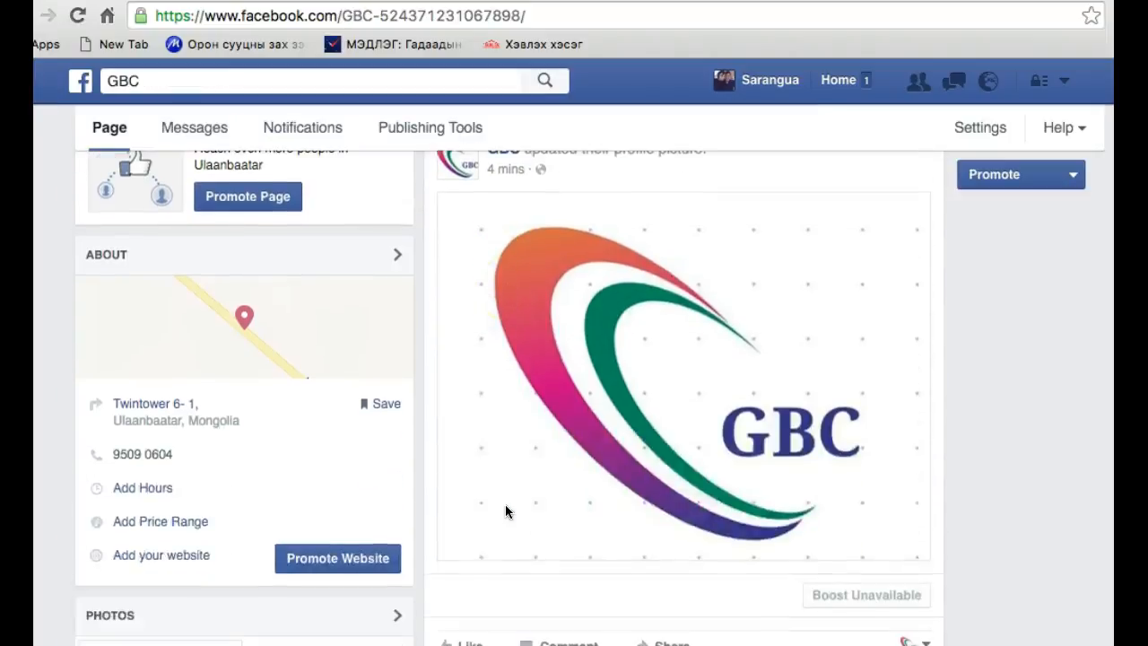
scroll(505, 511, "down", 2)
scroll(351, 359, "down", 1)
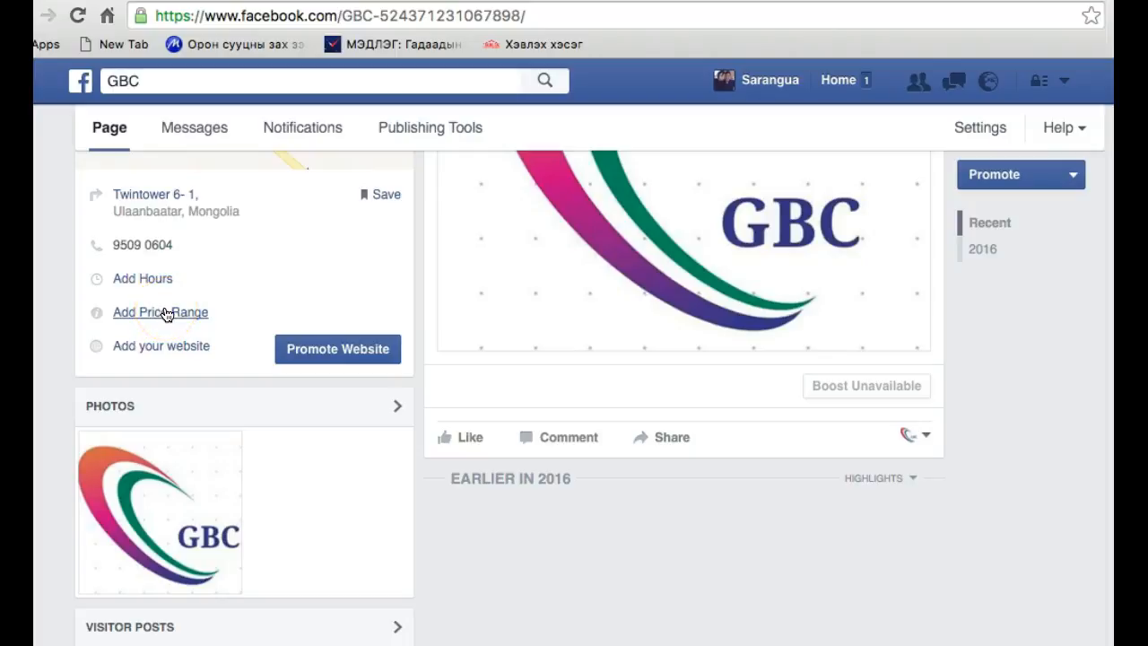
left_click(157, 351)
scroll(478, 413, "down", 2)
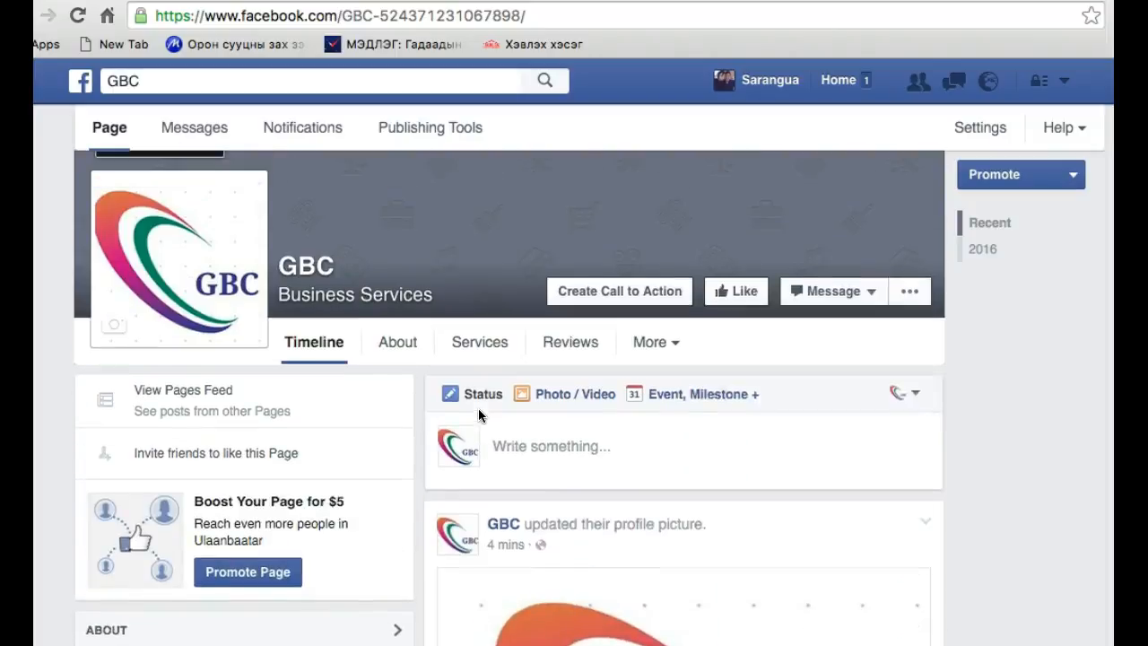
right_click(479, 404)
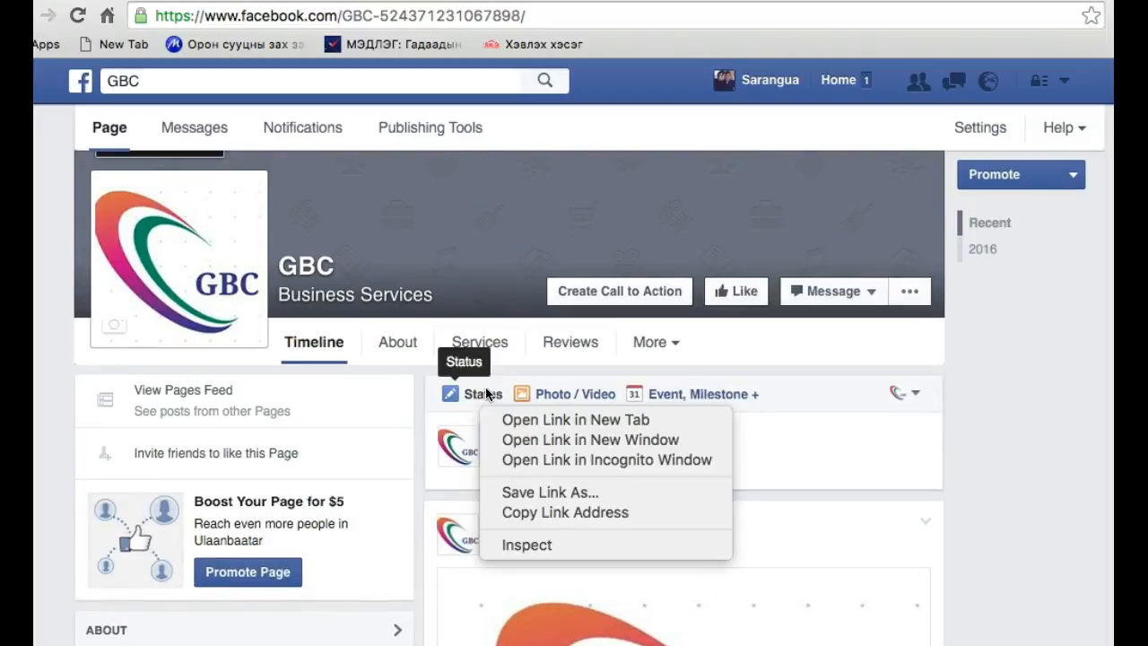
left_click(456, 444)
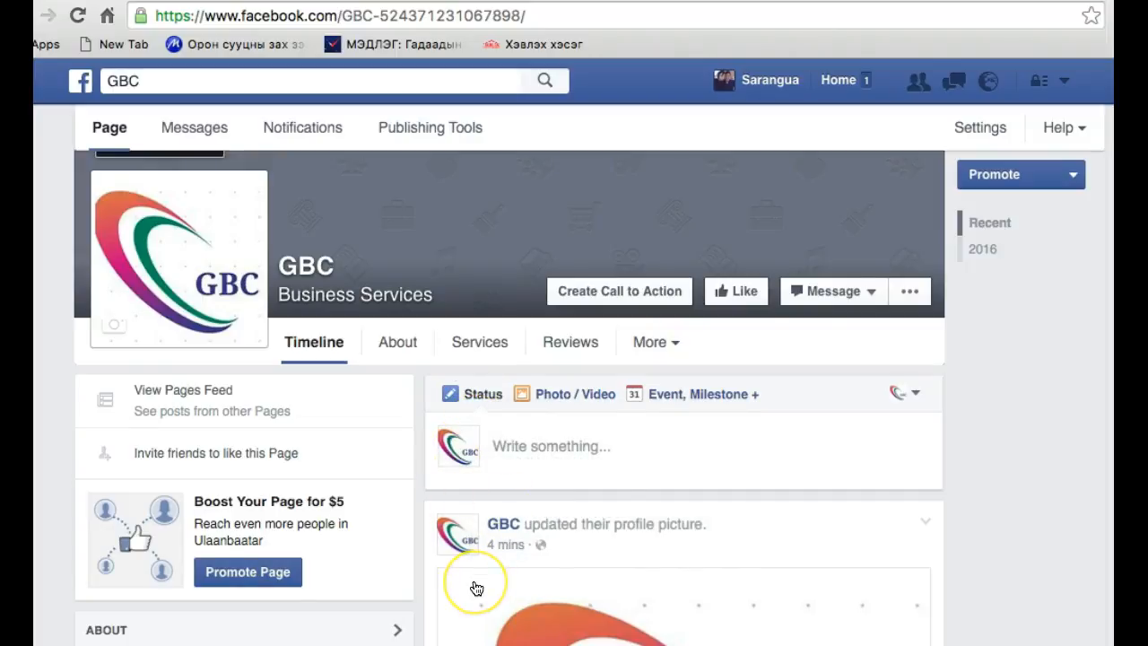
scroll(474, 582, "up", 2)
scroll(475, 588, "down", 1)
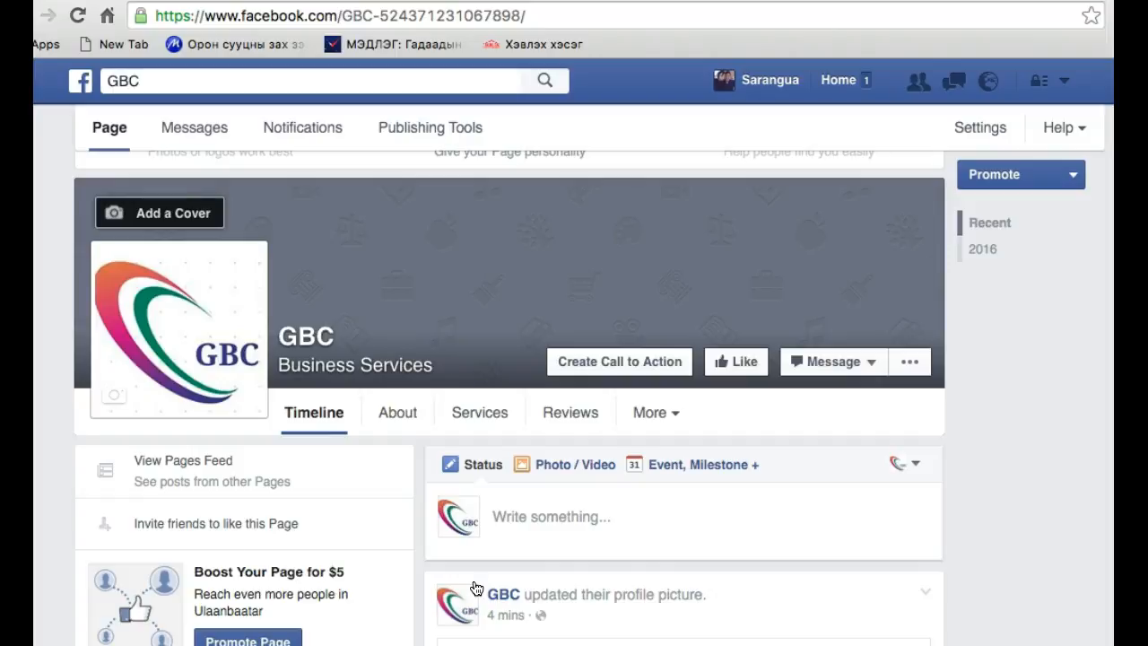
scroll(424, 503, "down", 5)
scroll(424, 504, "down", 4)
scroll(199, 215, "up", 1)
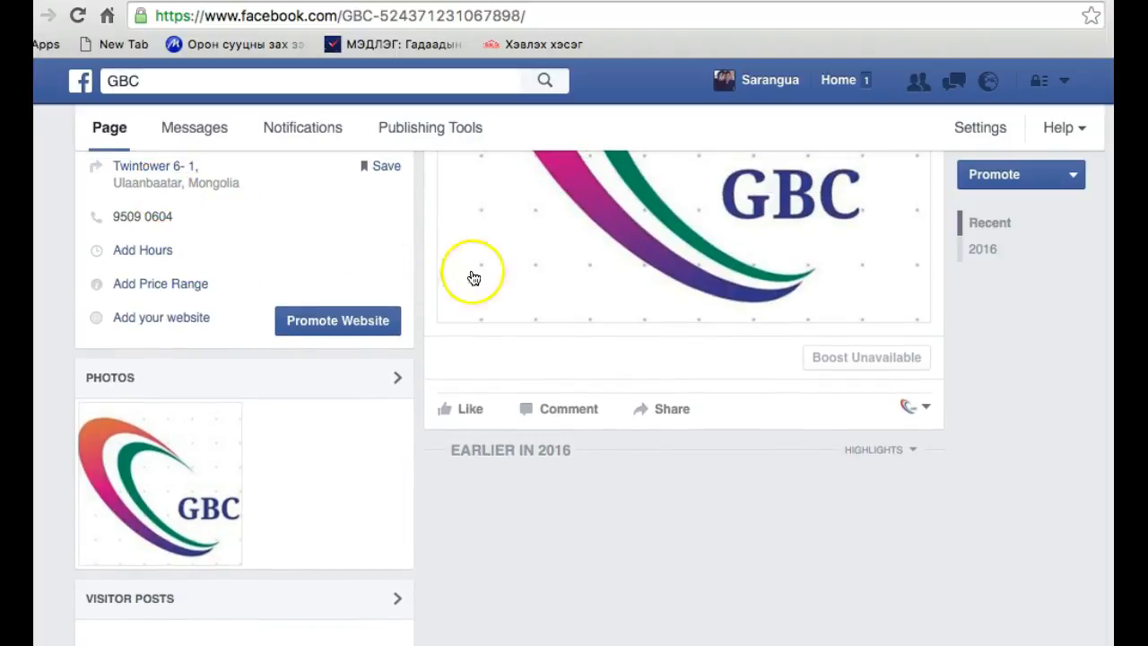
scroll(559, 323, "up", 6)
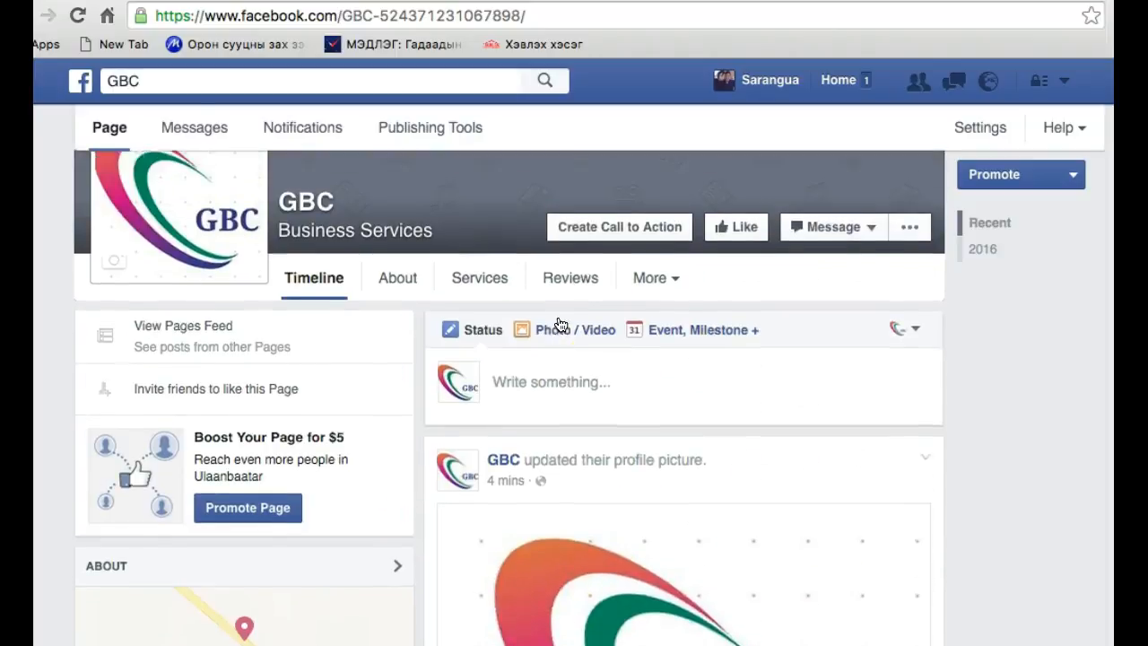
scroll(557, 324, "up", 1)
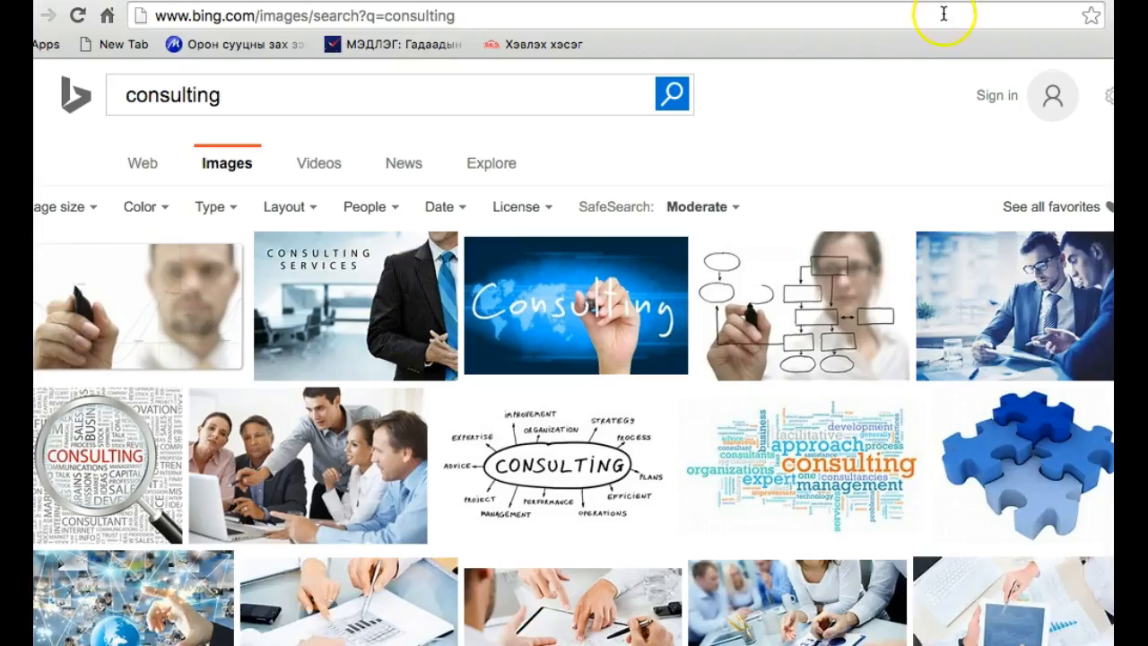
Switch to the browser tab with the Bing image results, go to Google and search its images for "consulting"
left_click(944, 13)
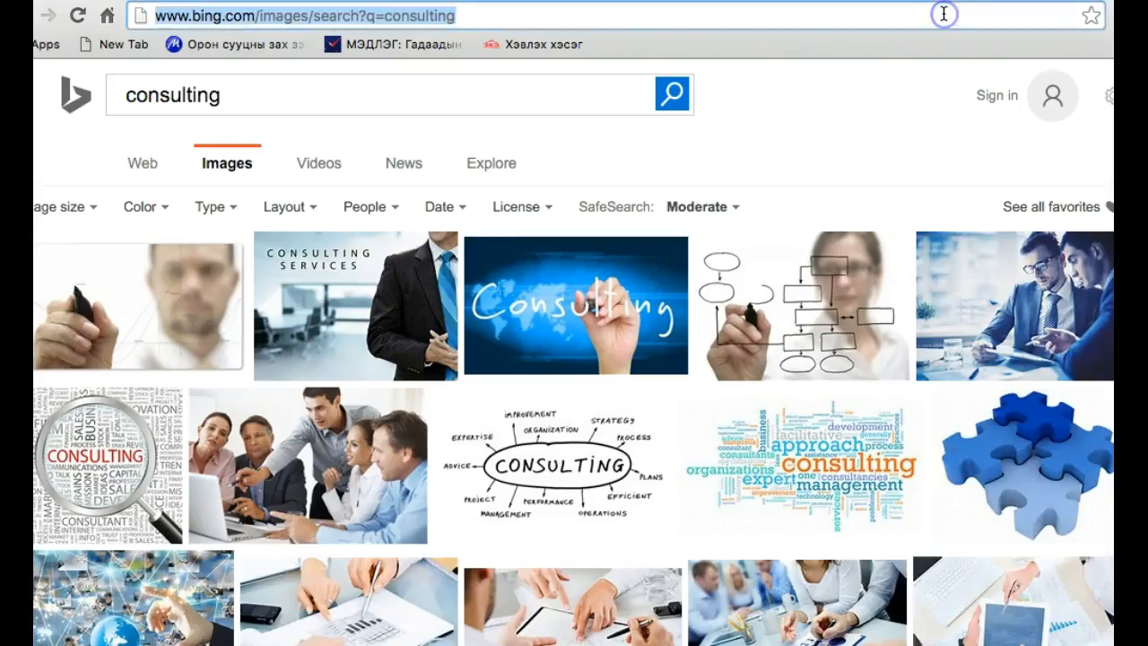
type("google")
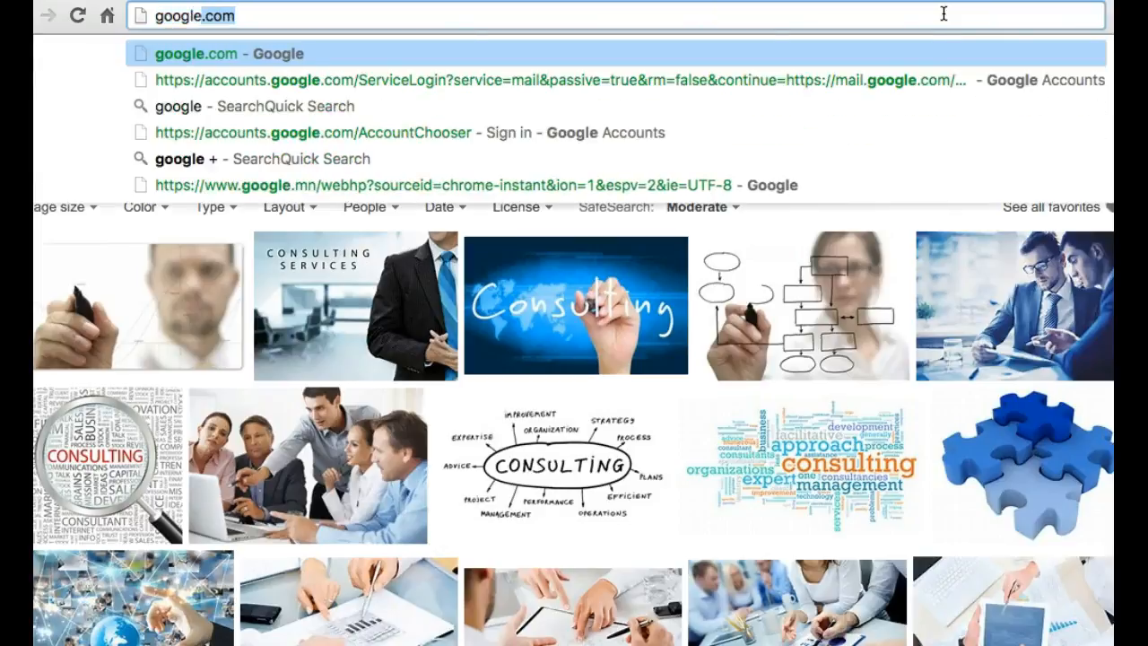
key("Return")
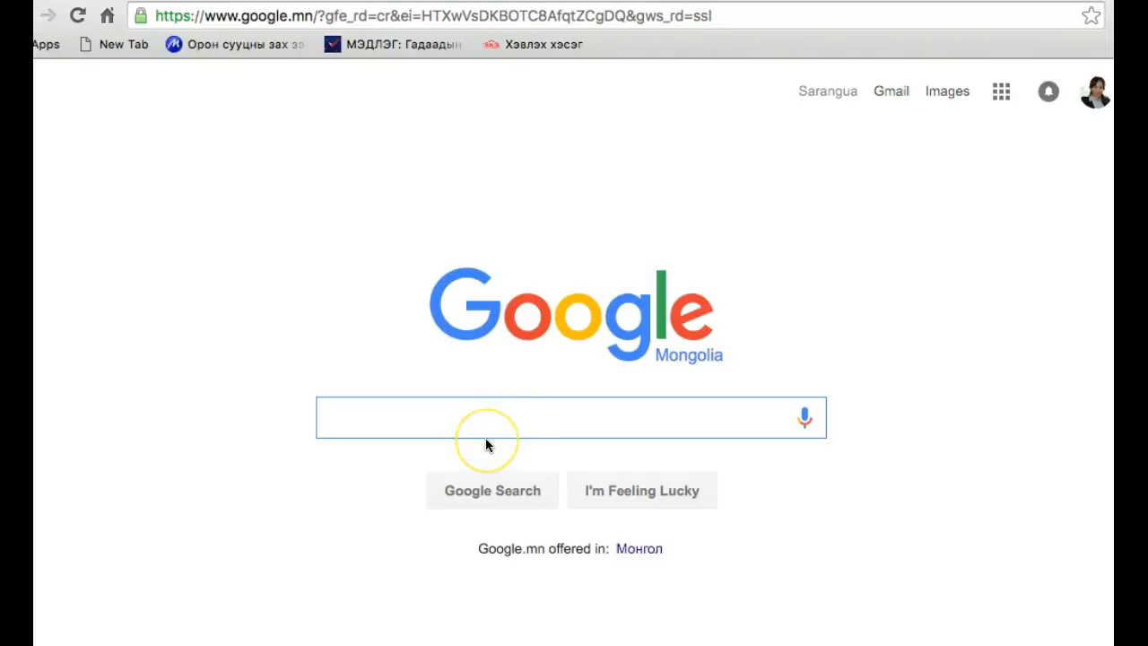
type("consul")
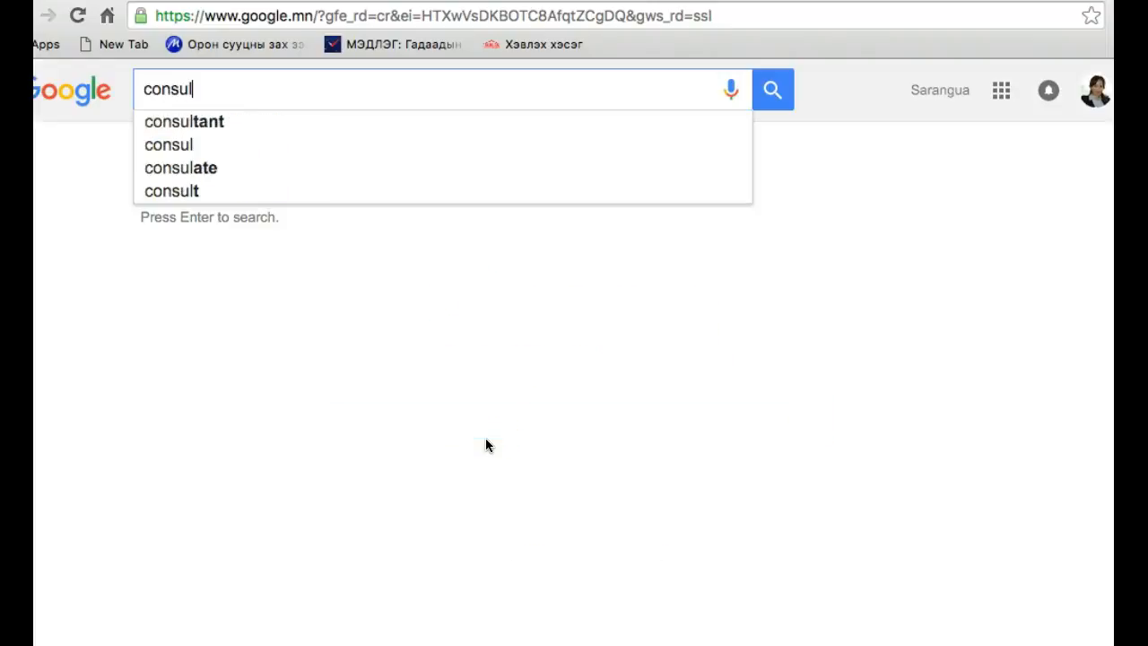
type("ting")
key("Return")
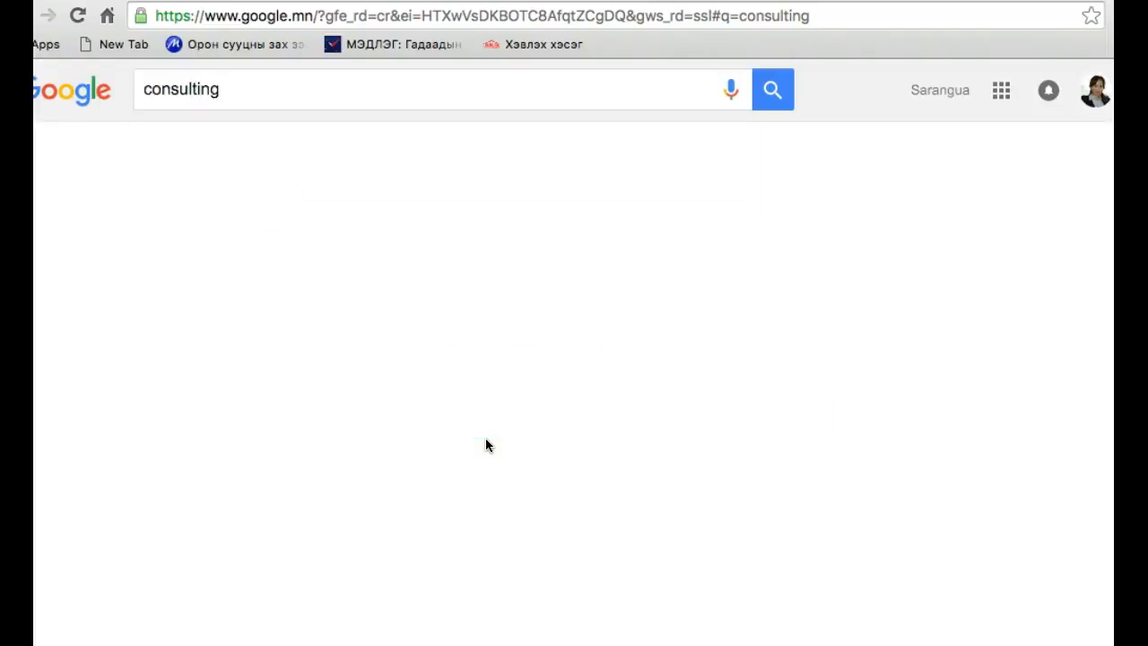
left_click(216, 167)
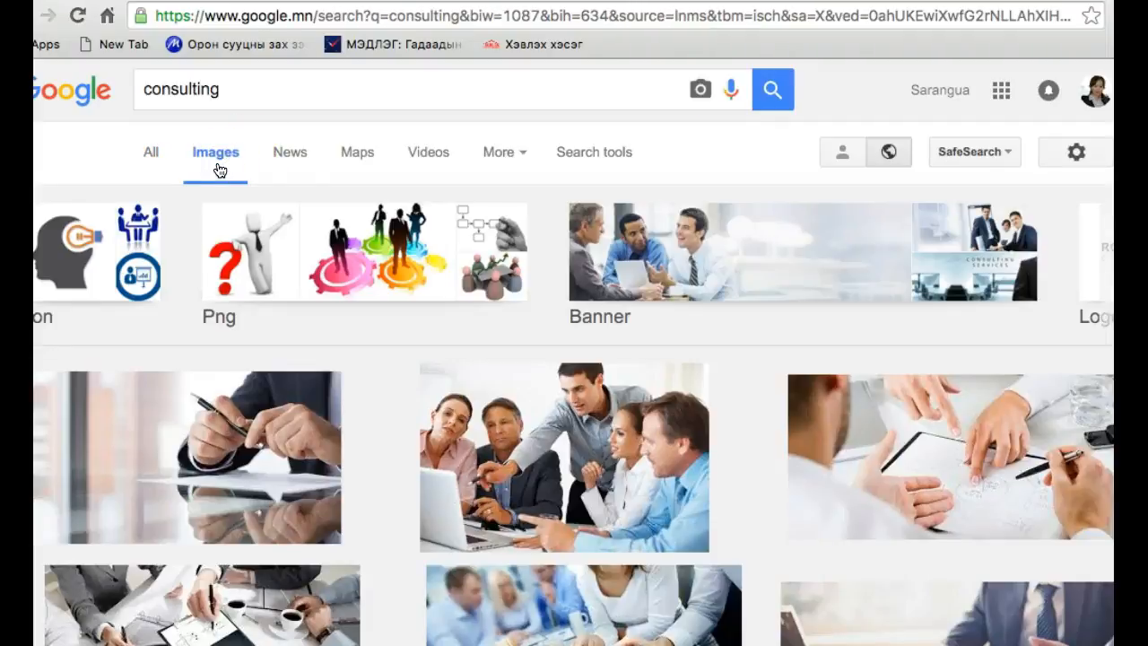
Filter the consulting image results to sizes larger than 1024×768
scroll(850, 392, "down", 5)
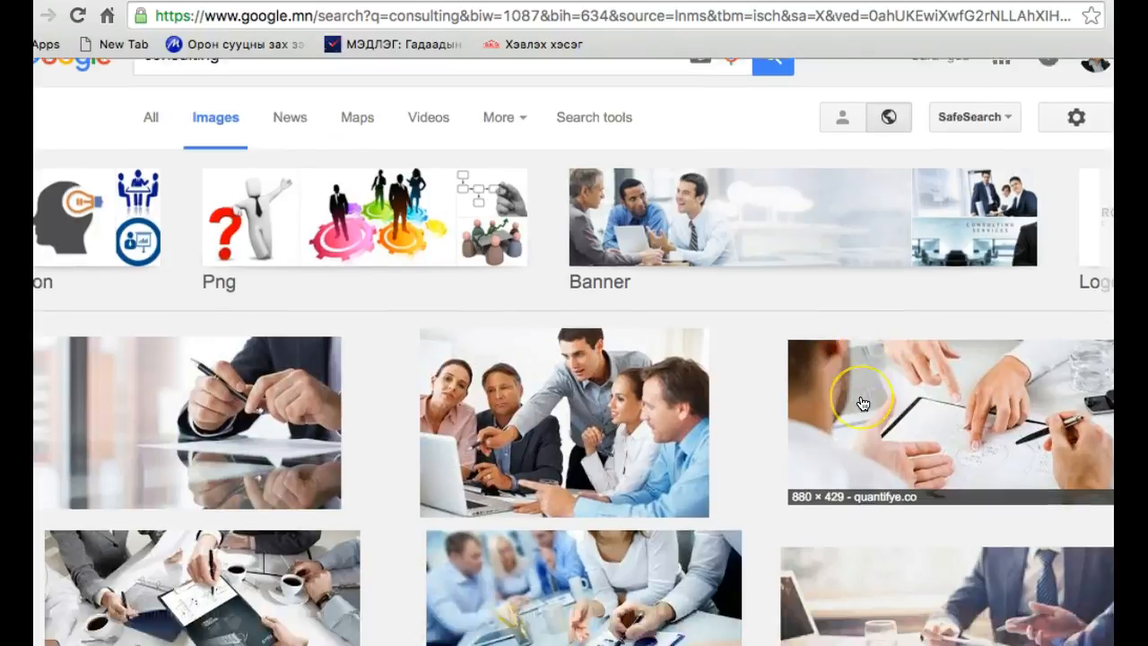
scroll(861, 402, "up", 5)
left_click(595, 150)
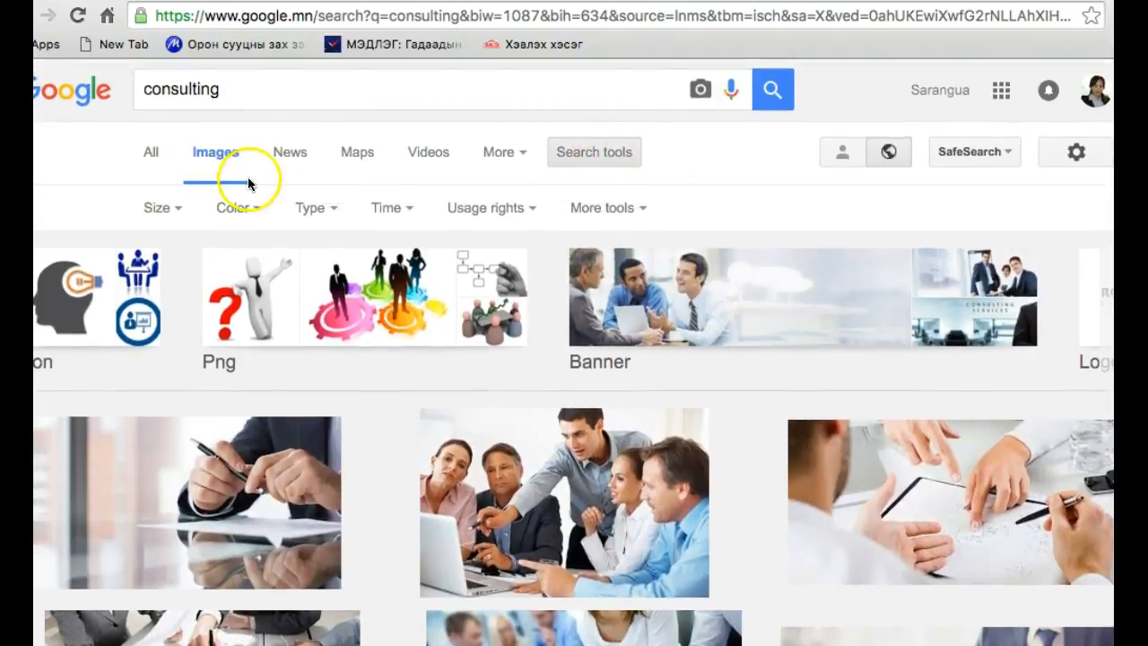
left_click(170, 208)
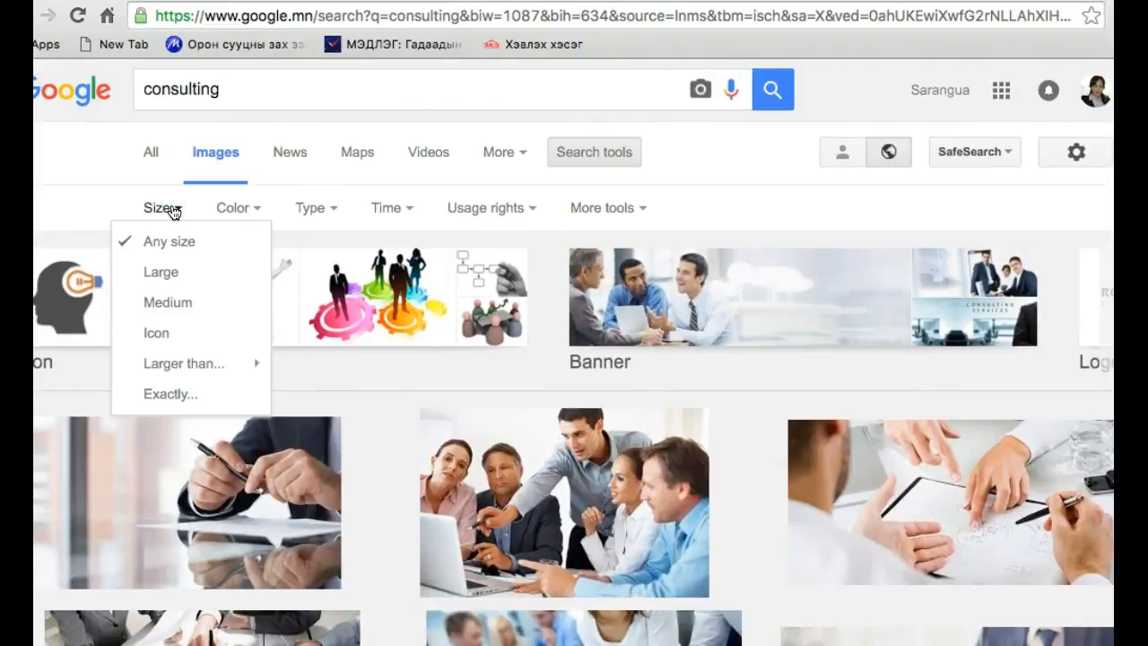
mouse_move(160, 364)
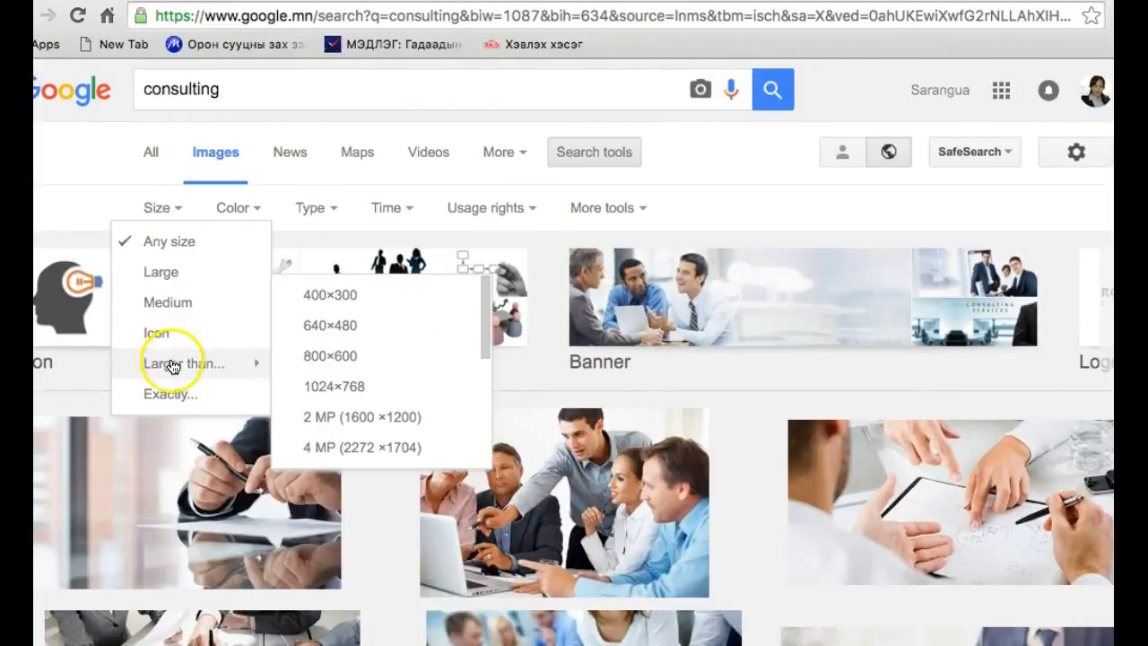
left_click(348, 387)
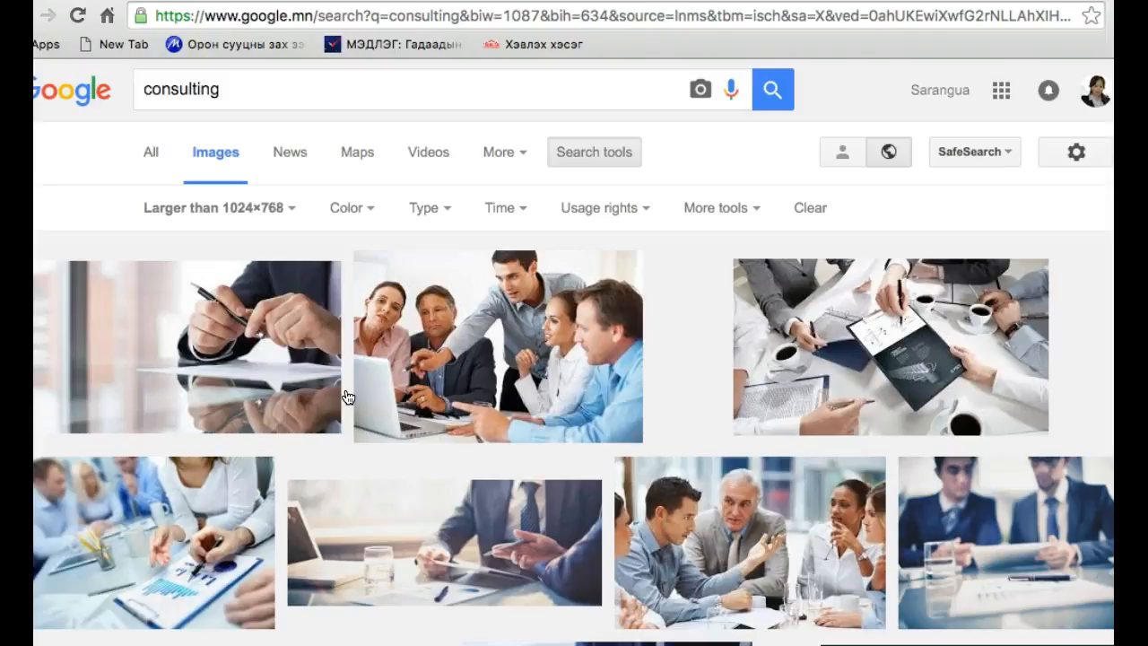
Open the first consulting result, the hands holding a pen, at full size and save it to the Desktop as the JPEG image "slider"
left_click(247, 359)
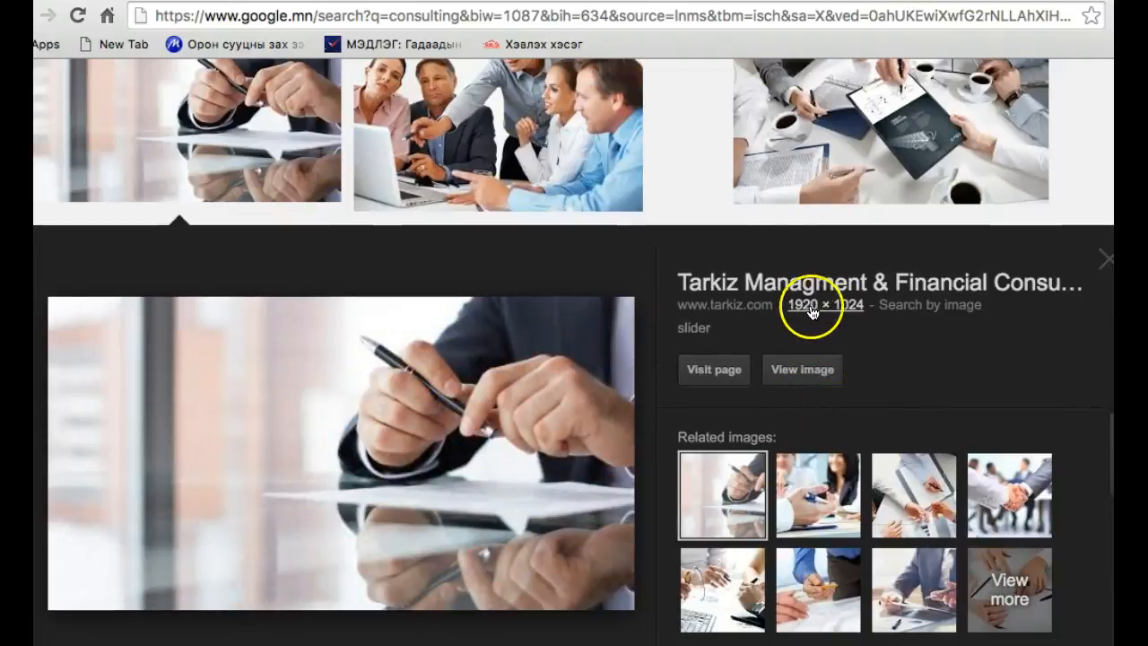
left_click(787, 381)
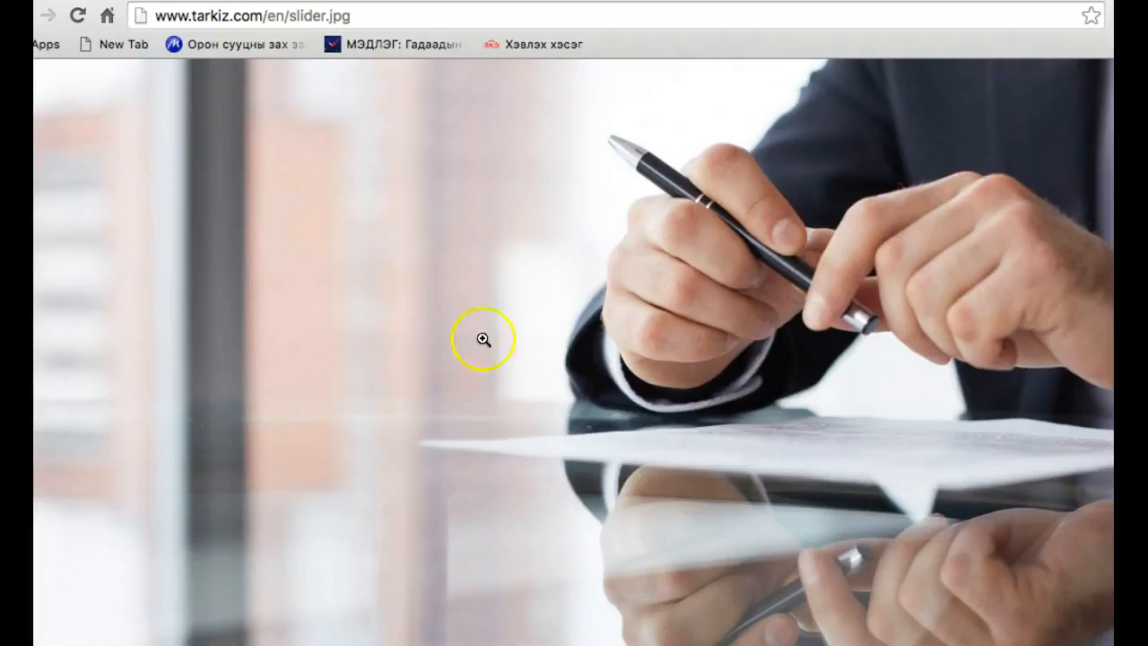
right_click(392, 298)
left_click(429, 330)
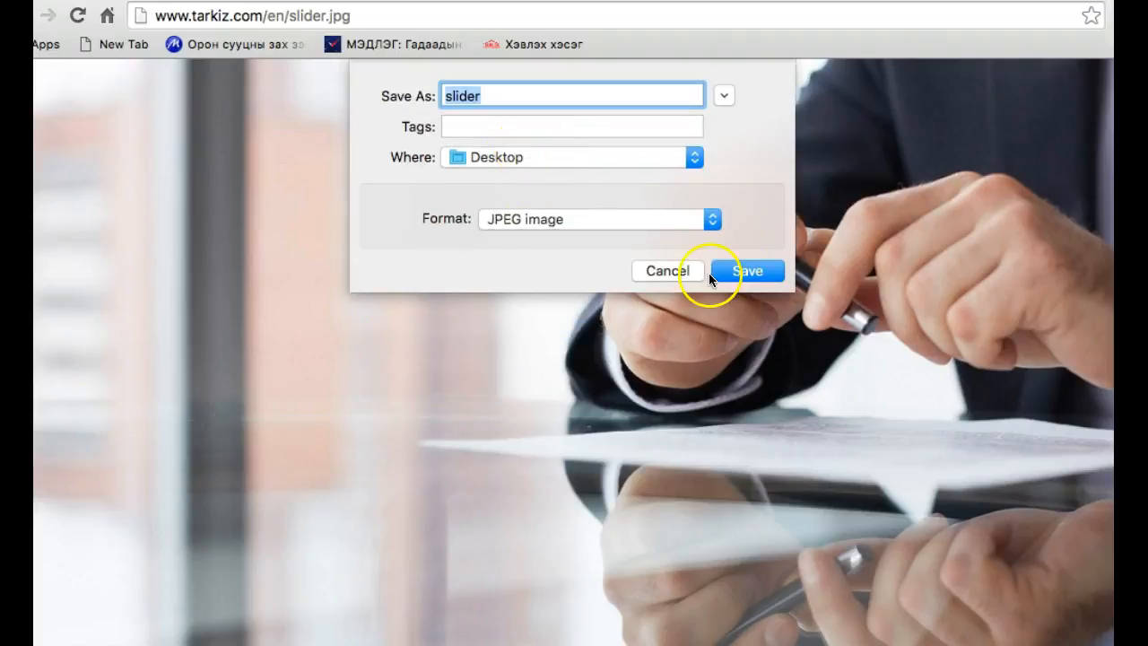
left_click(743, 273)
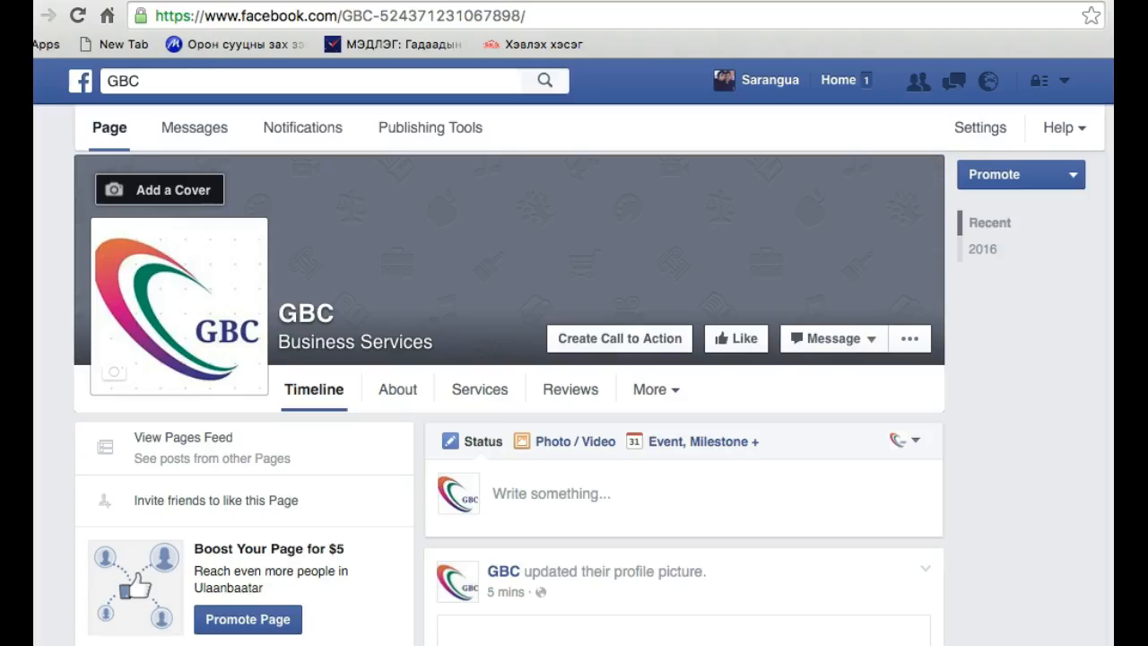
Switch back to the GBC Facebook page, upload slider.jpg from the Desktop as the cover photo and save the changes
left_click(116, 188)
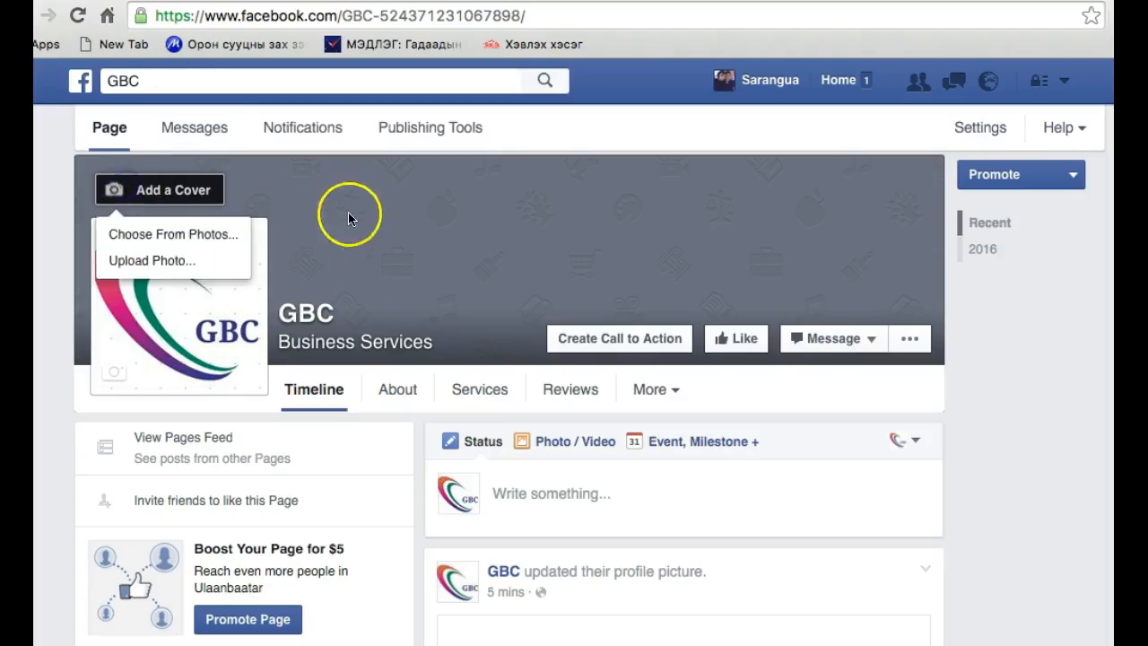
left_click(177, 261)
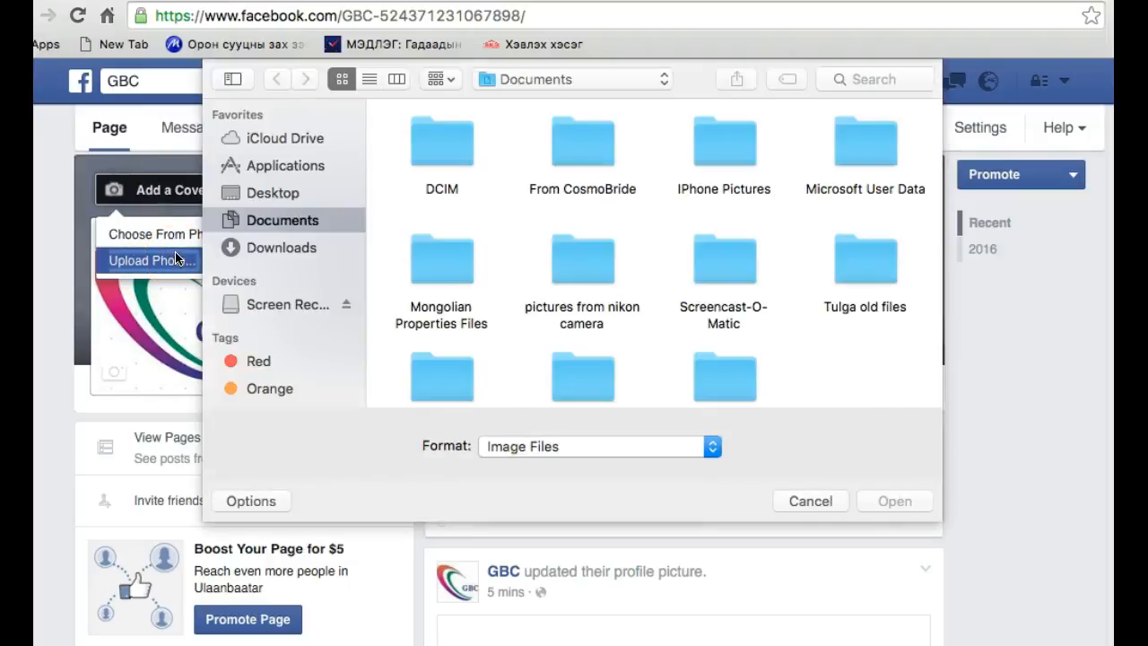
scroll(728, 332, "down", 10)
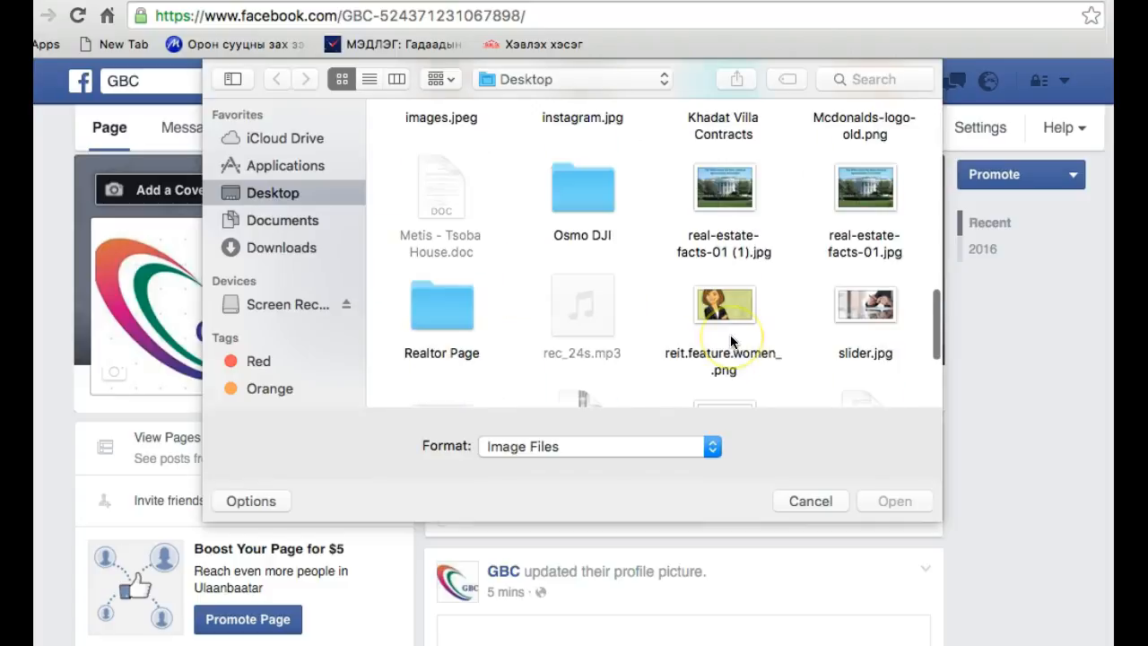
scroll(730, 335, "down", 3)
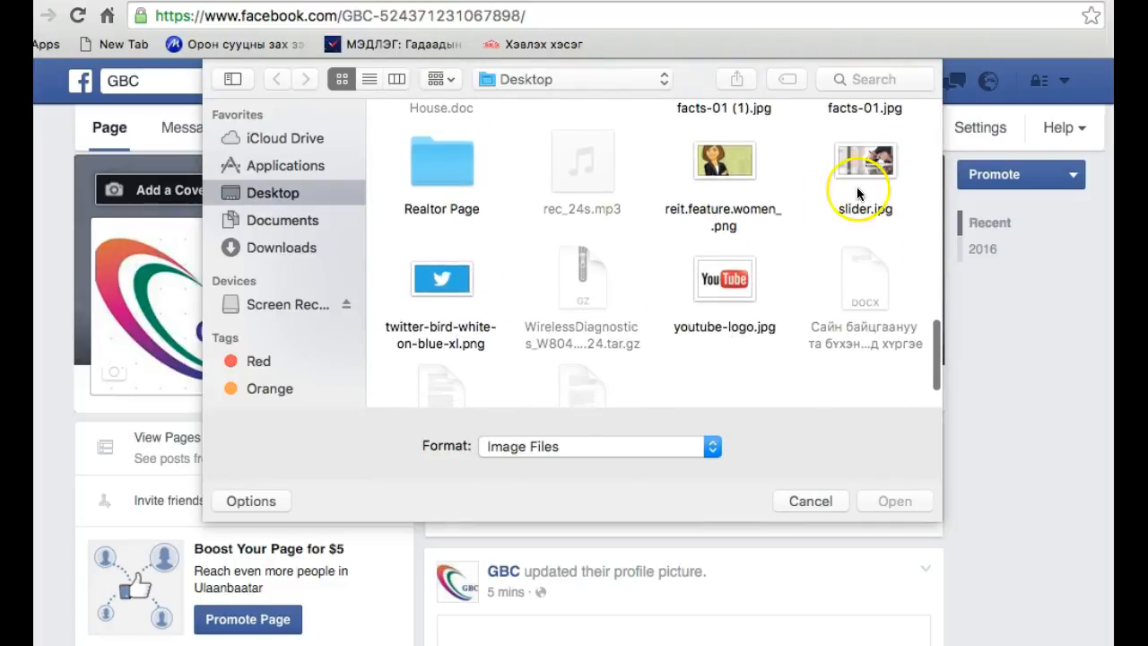
left_click(857, 159)
left_click(917, 503)
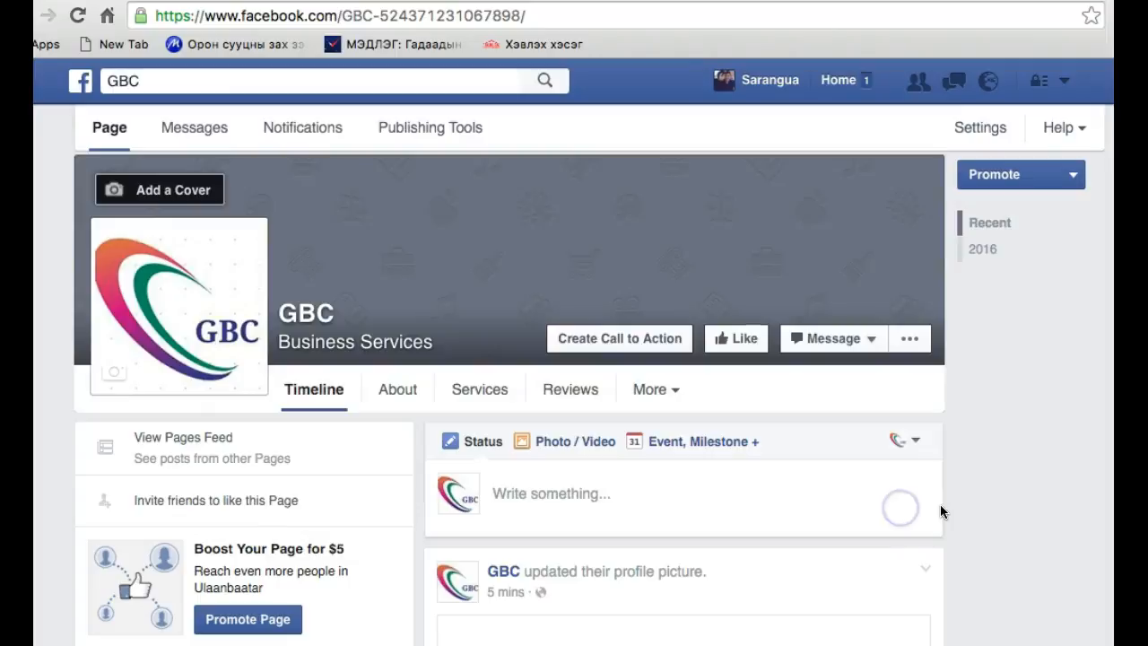
left_click(910, 509)
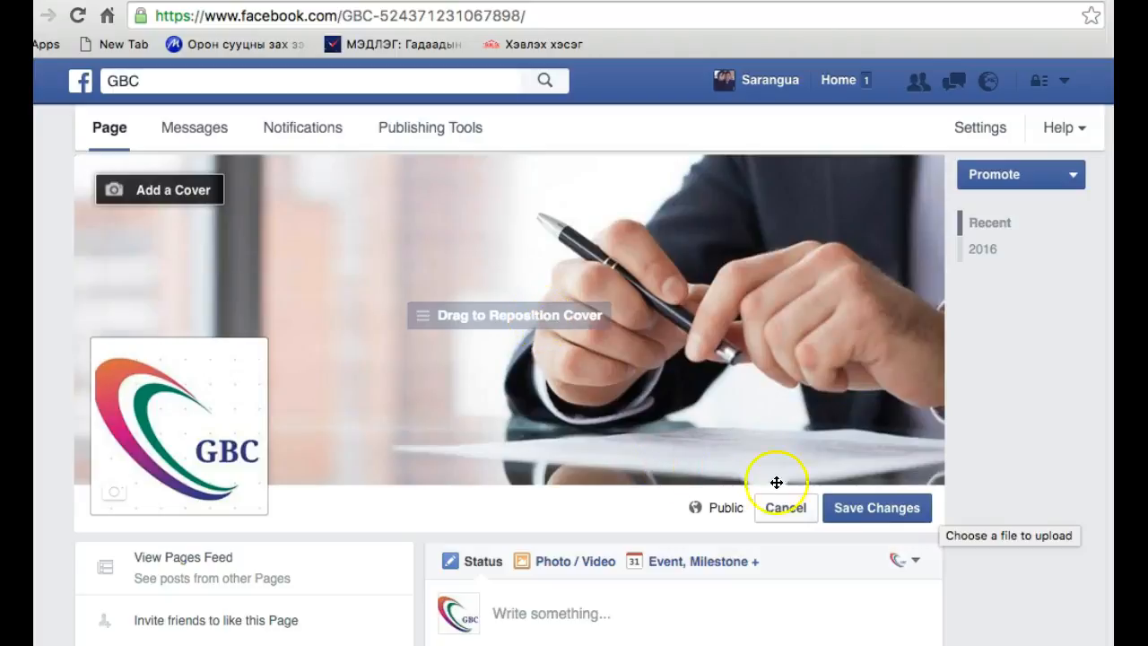
left_click(859, 514)
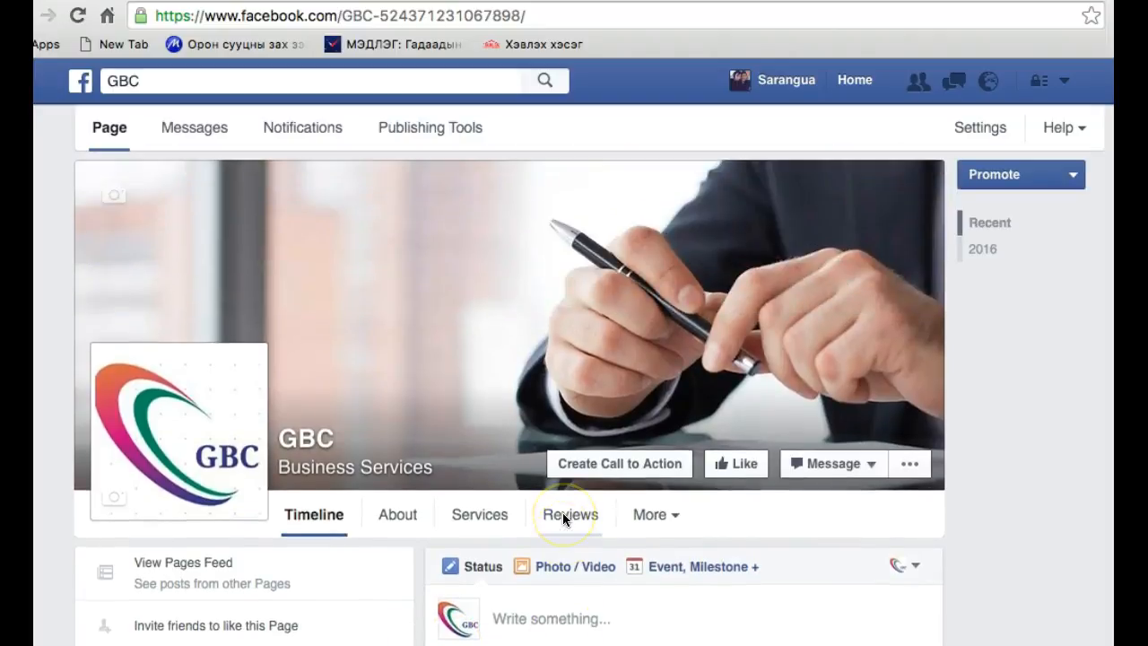
Look over the GBC page's timeline with the new cover, its posts, and the About, Photos, Visitor Posts and Reviews sections
scroll(518, 580, "down", 5)
scroll(518, 579, "down", 10)
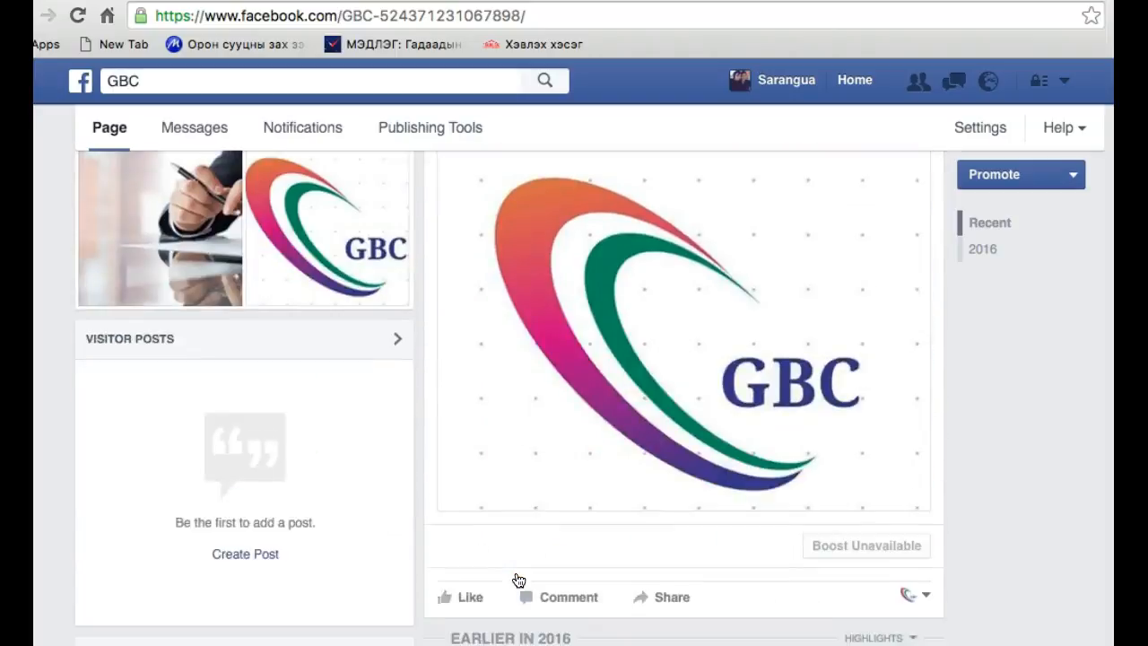
scroll(518, 580, "up", 10)
scroll(519, 579, "up", 5)
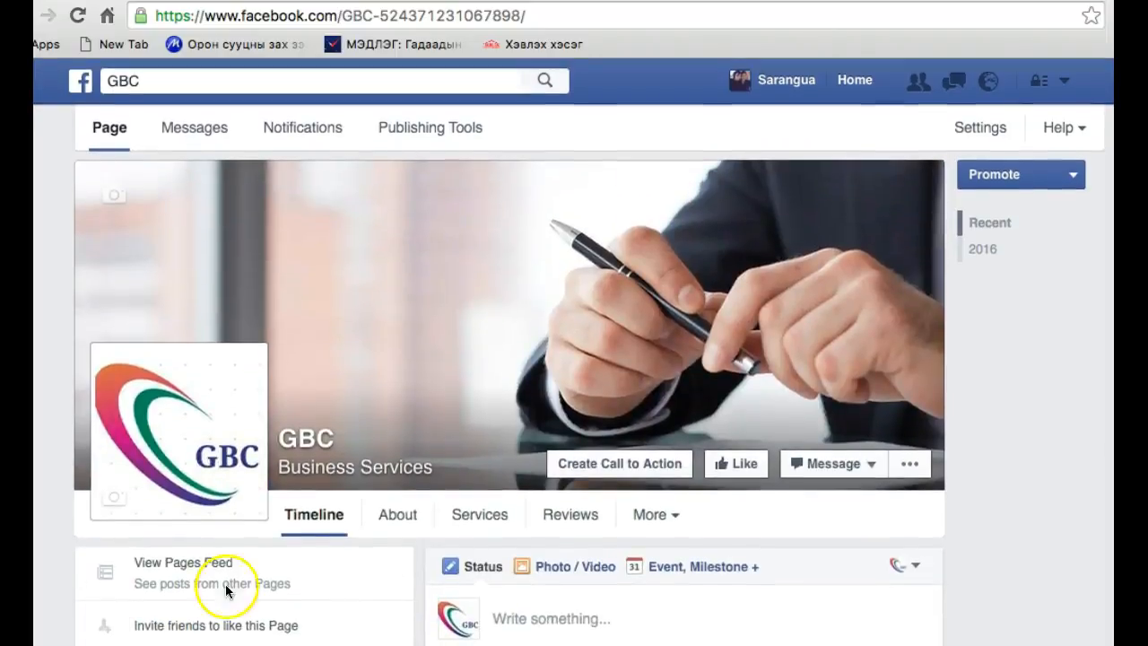
scroll(391, 574, "down", 5)
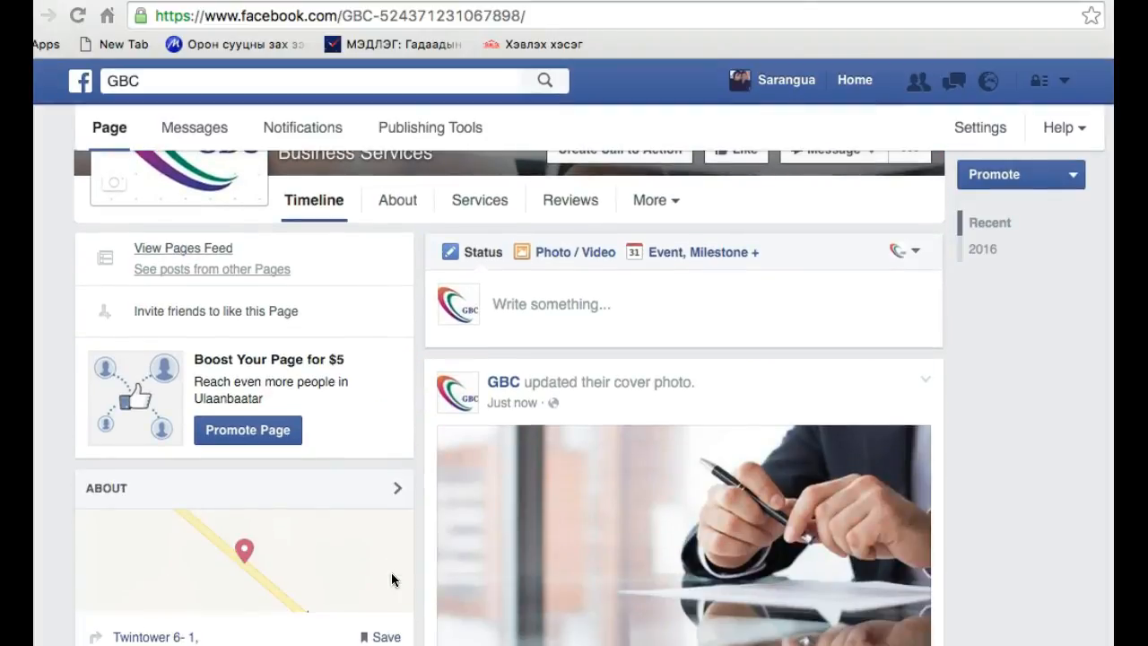
scroll(391, 573, "down", 1)
left_click(497, 531)
scroll(497, 531, "down", 8)
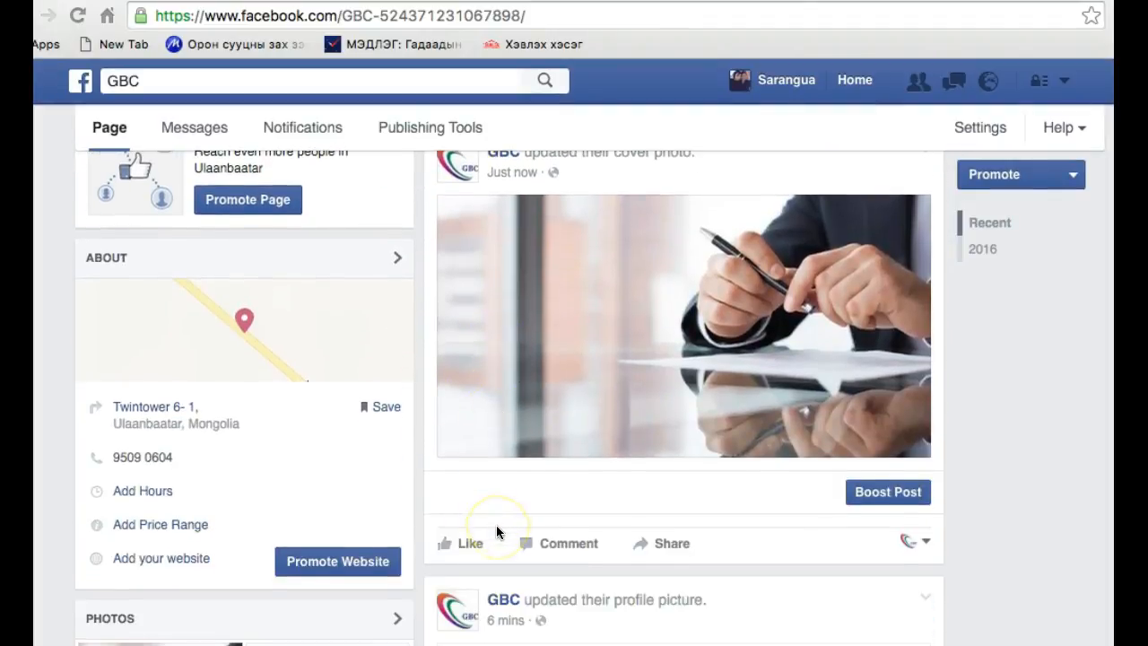
scroll(496, 532, "up", 10)
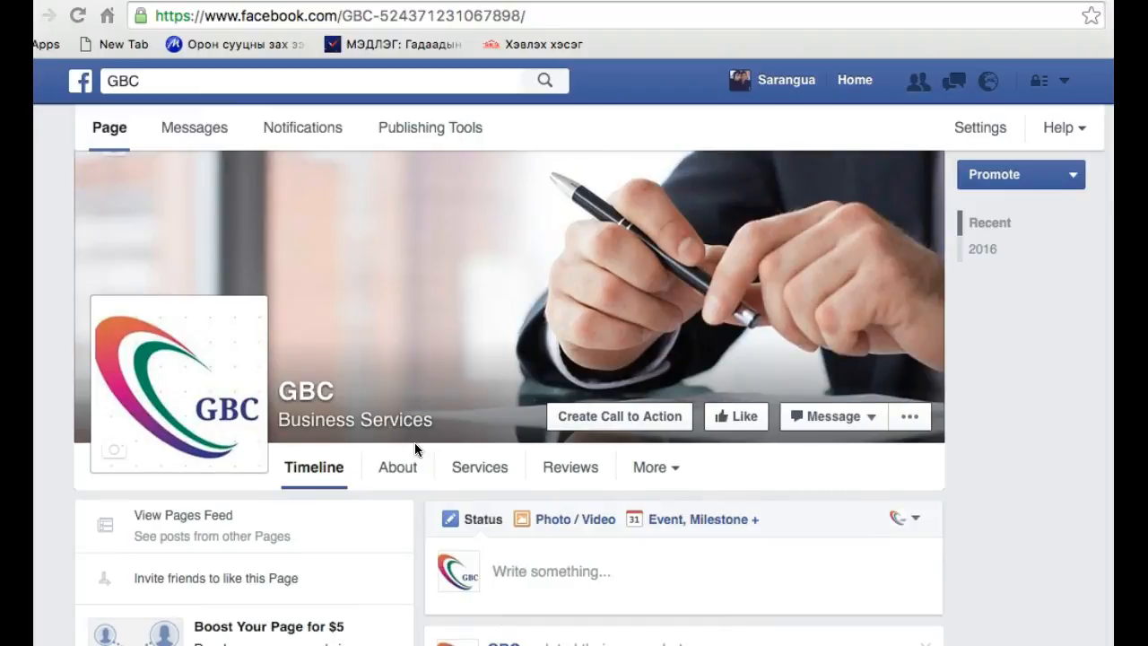
scroll(415, 442, "down", 9)
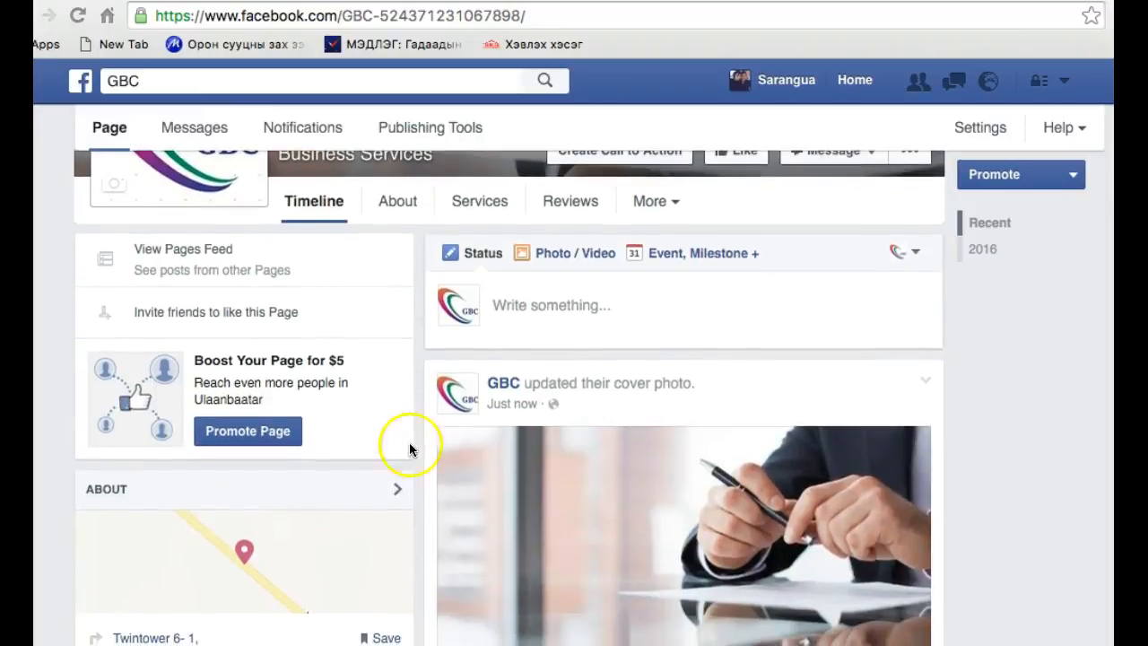
scroll(377, 395, "up", 4)
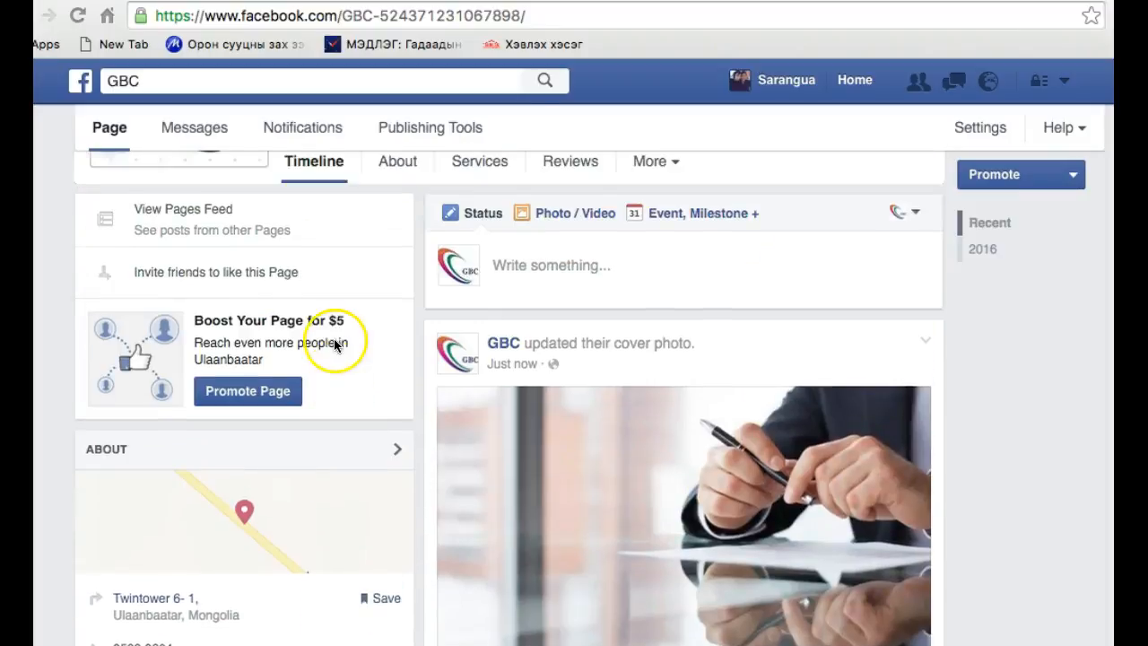
scroll(613, 498, "down", 4)
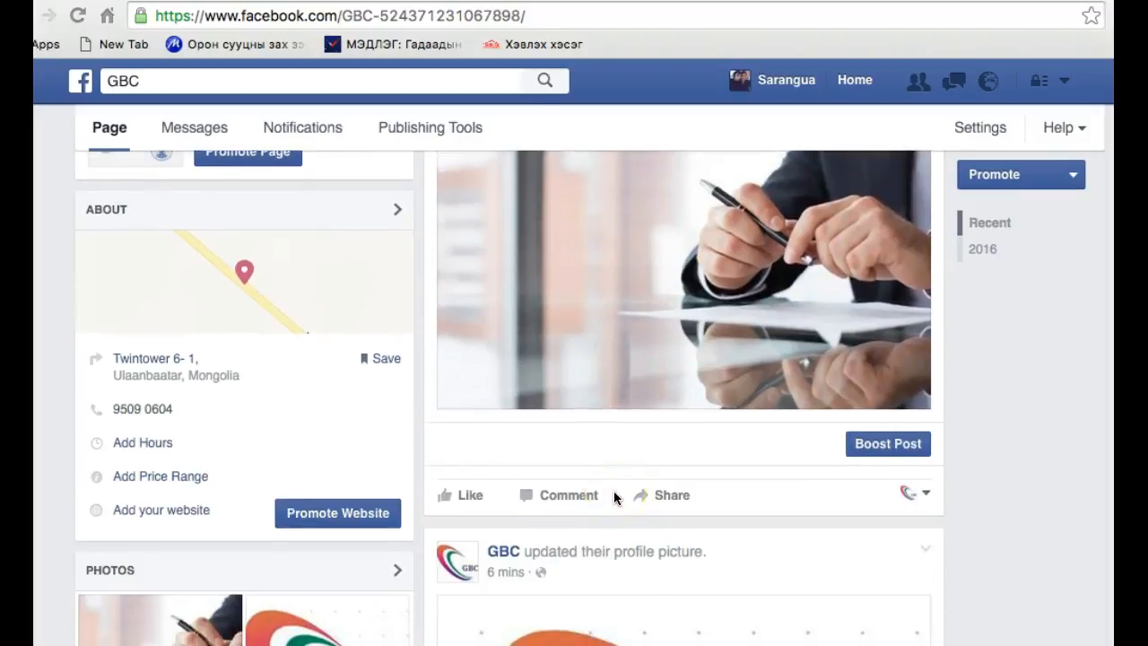
scroll(615, 493, "down", 10)
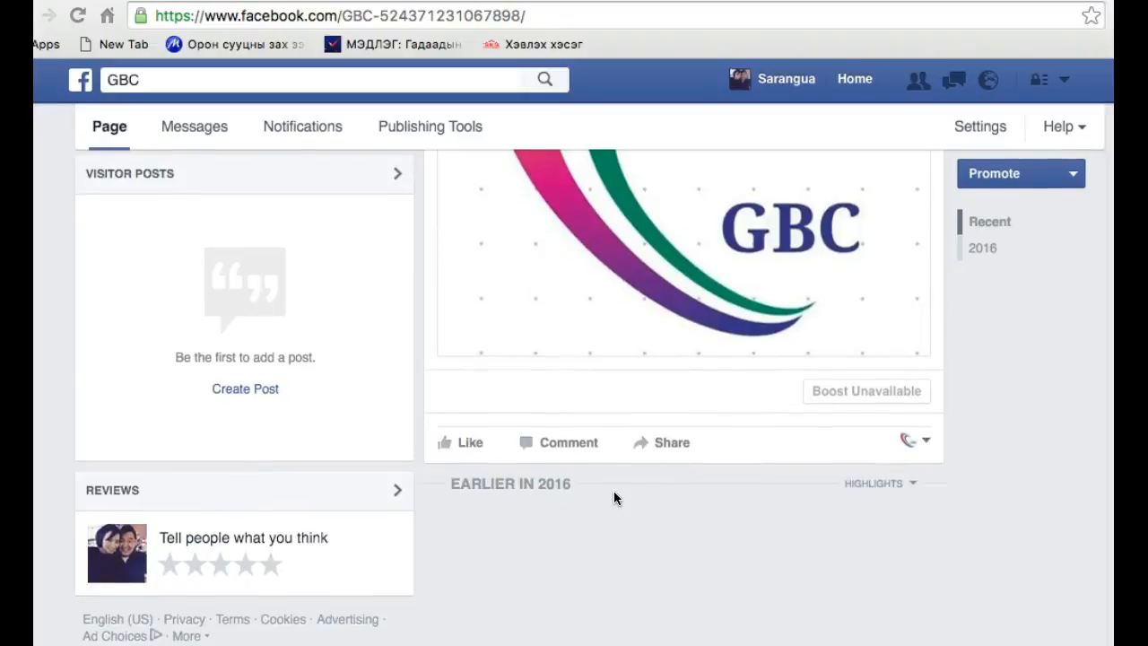
scroll(614, 491, "up", 12)
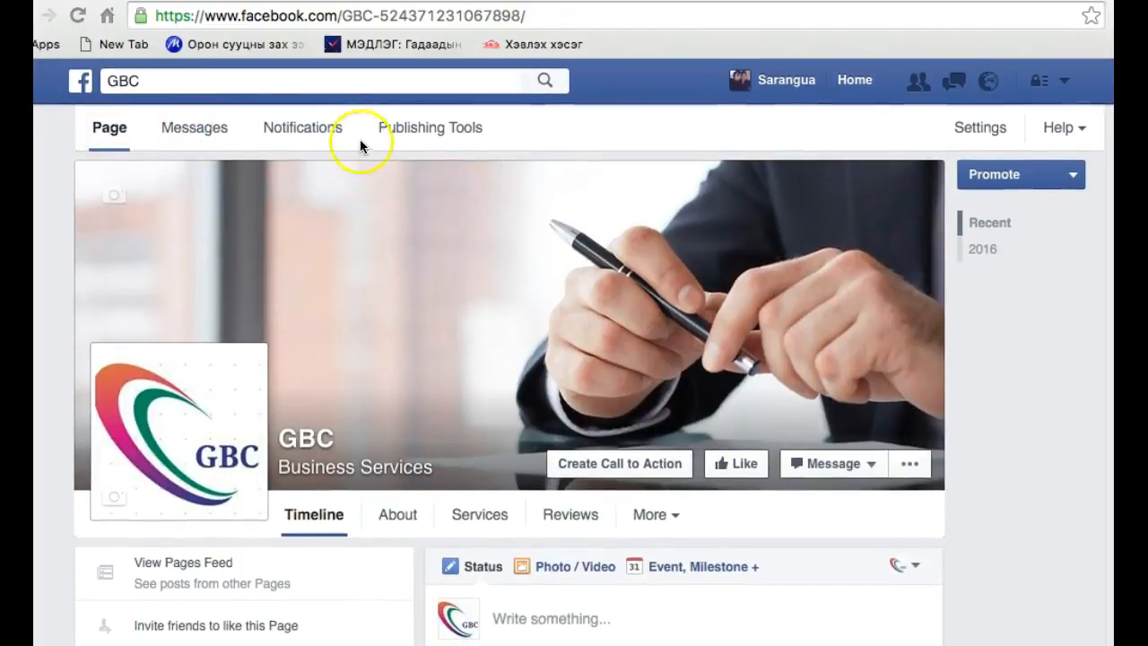
Go through the GBC page's main Page view, its message inbox and its notifications
left_click(103, 131)
scroll(295, 333, "down", 3)
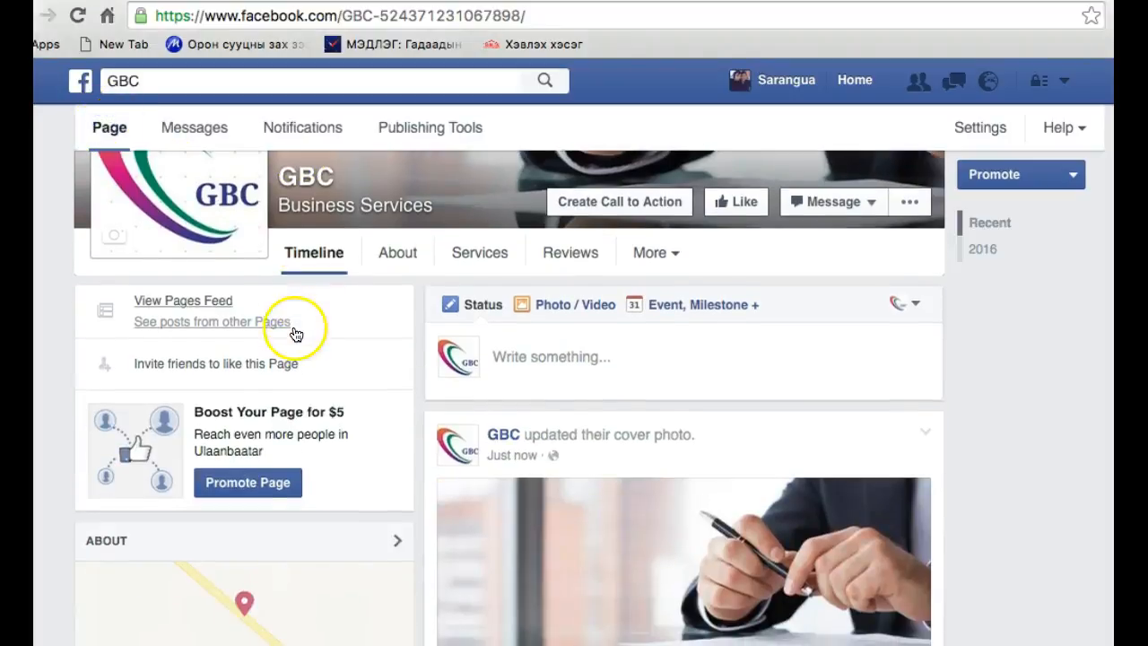
scroll(398, 481, "down", 9)
scroll(359, 377, "up", 12)
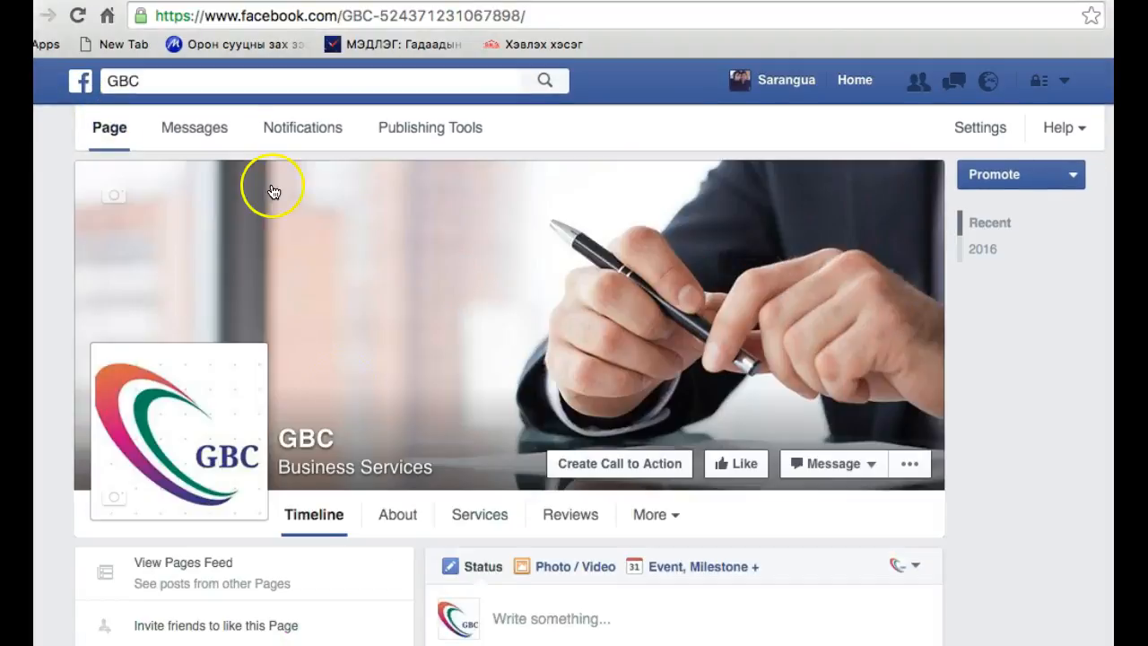
left_click(212, 123)
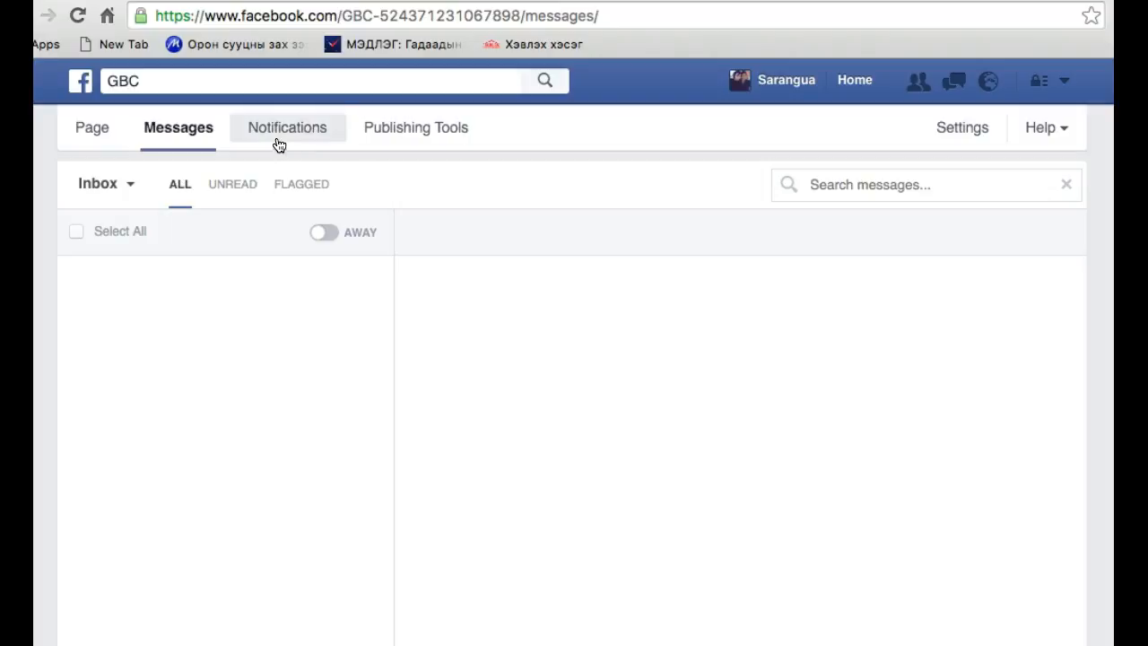
left_click(278, 142)
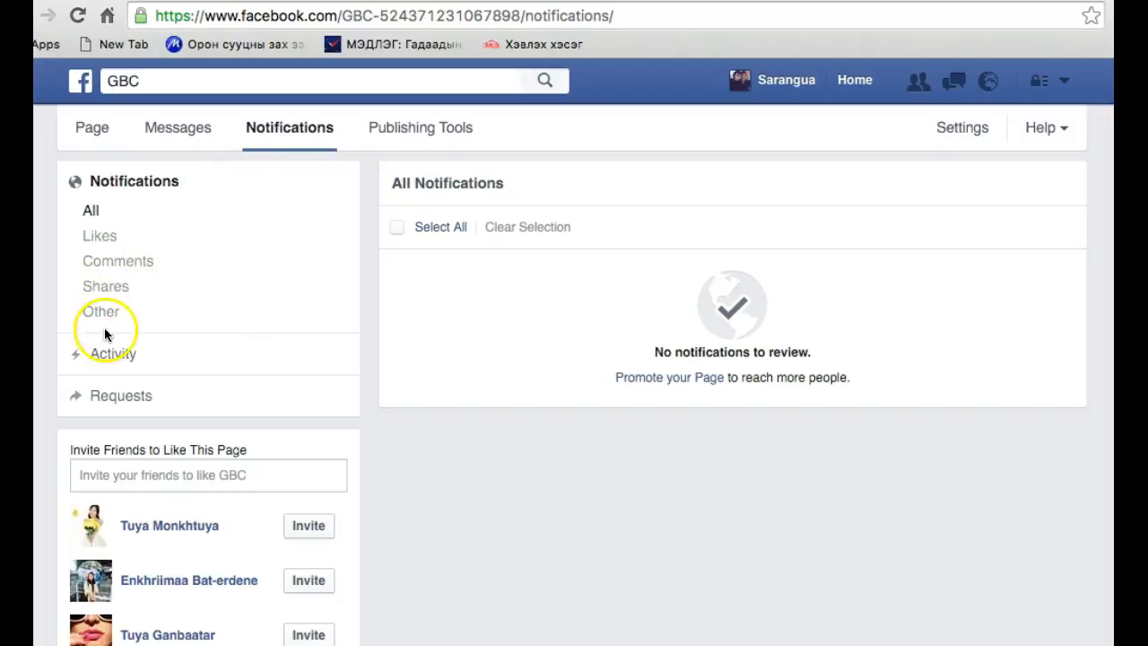
Examine the page's publishing tools: published, scheduled, draft and expiring posts, and the video library
left_click(424, 143)
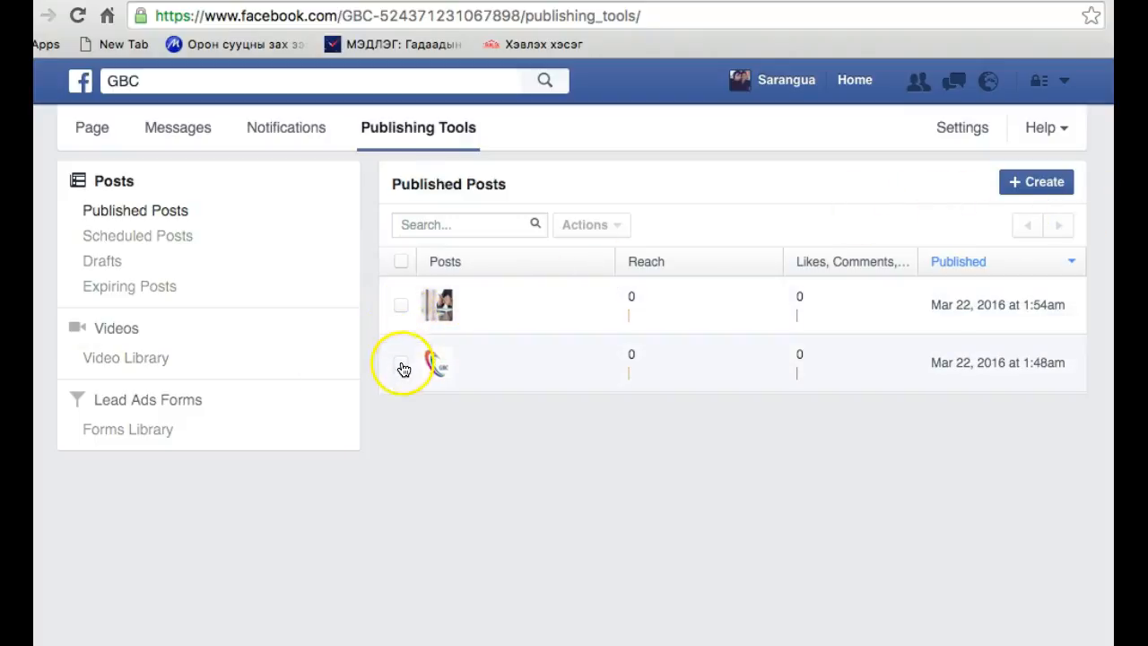
left_click(146, 234)
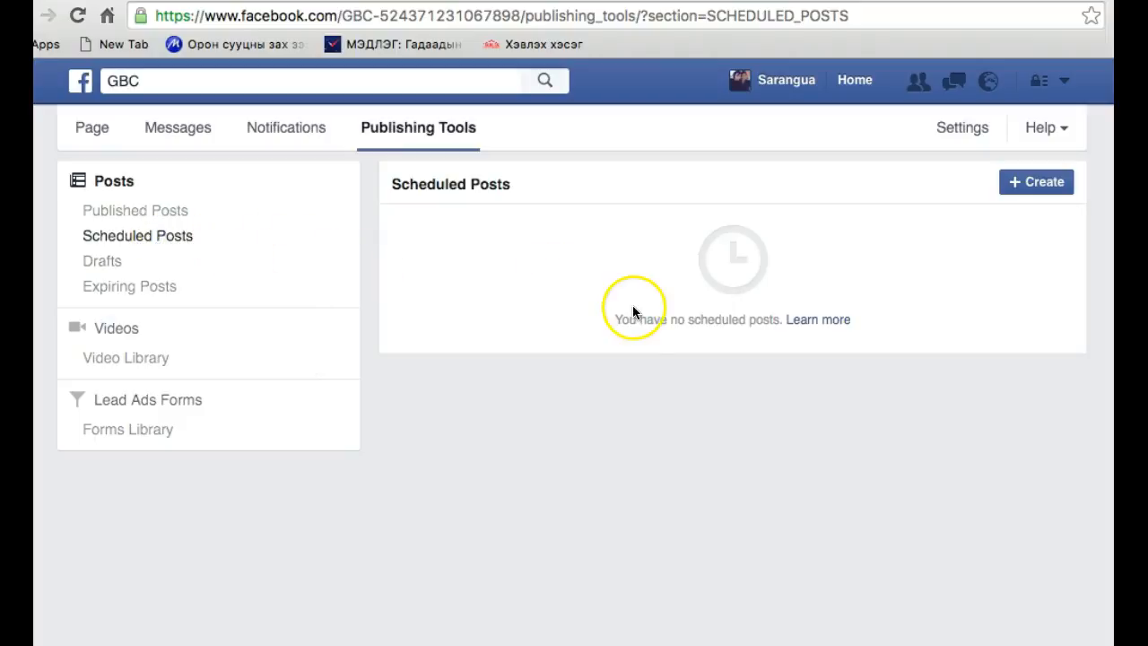
left_click(97, 262)
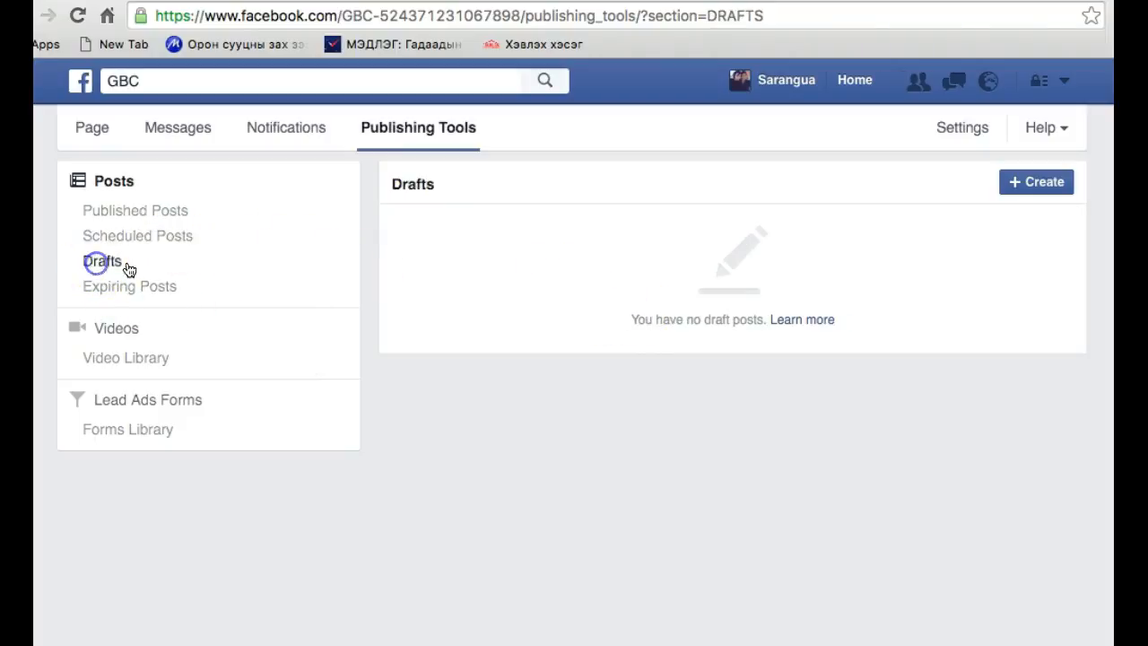
left_click(117, 296)
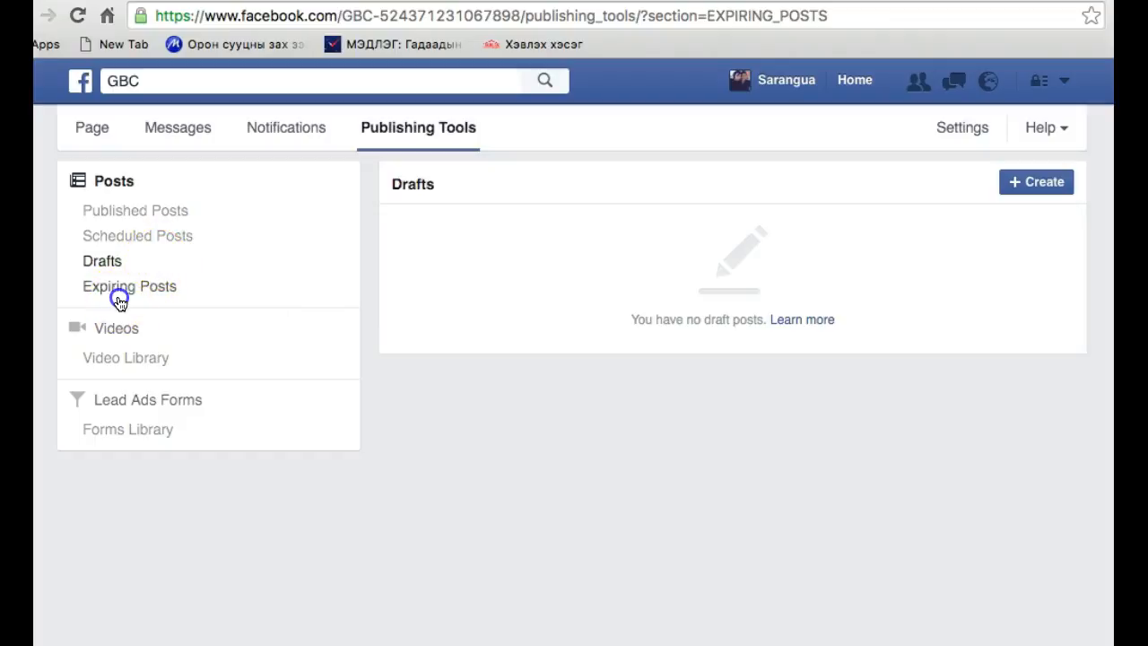
left_click(199, 337)
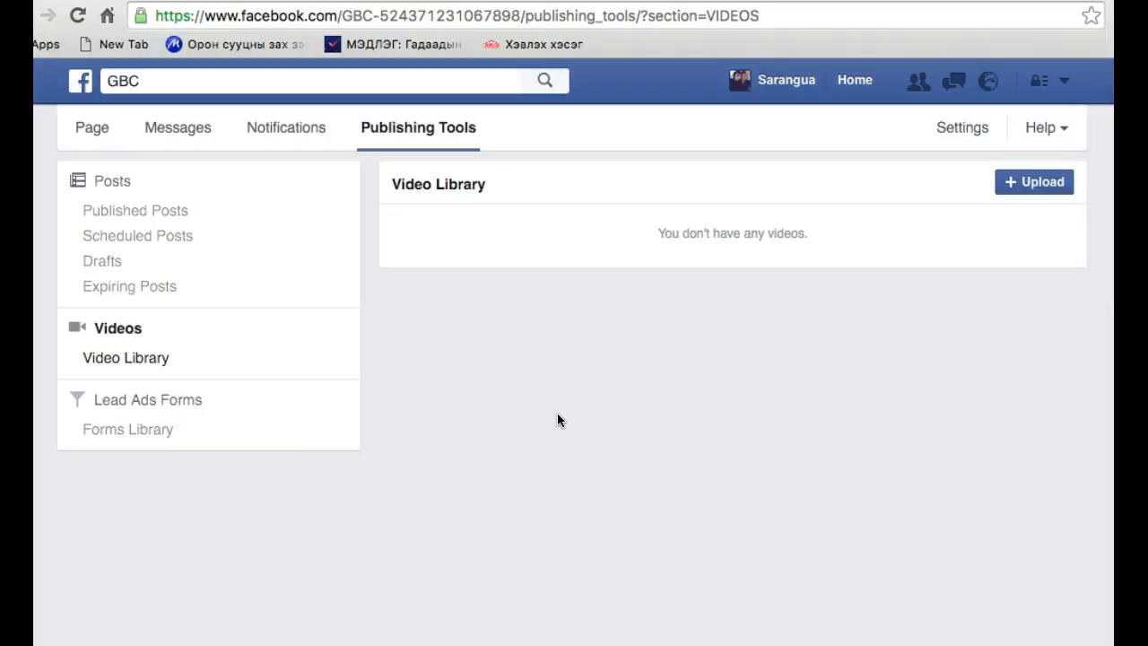
Open the GBC page's settings and review the General options from Favorites down to Merge Pages
left_click(963, 130)
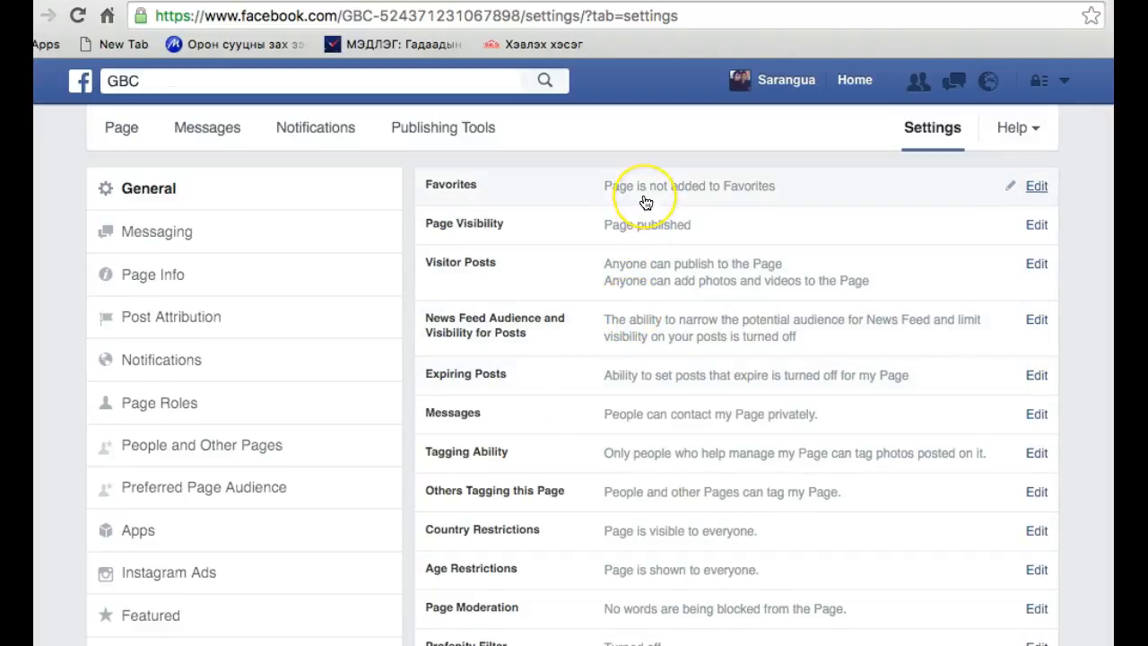
scroll(645, 203, "down", 1)
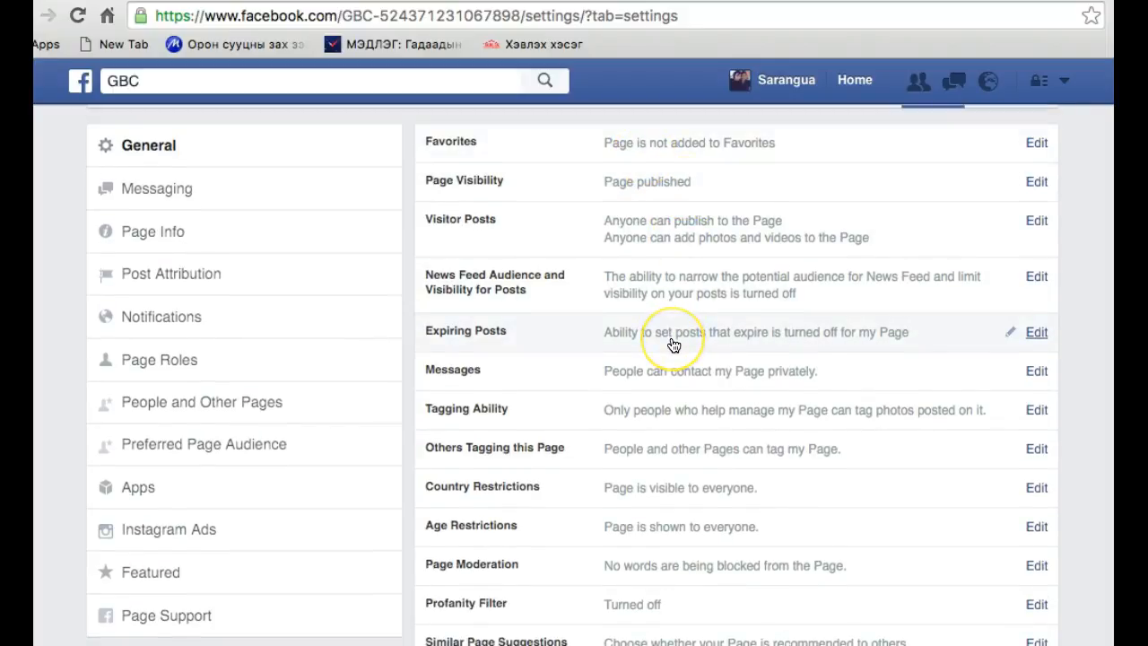
scroll(673, 345, "down", 1)
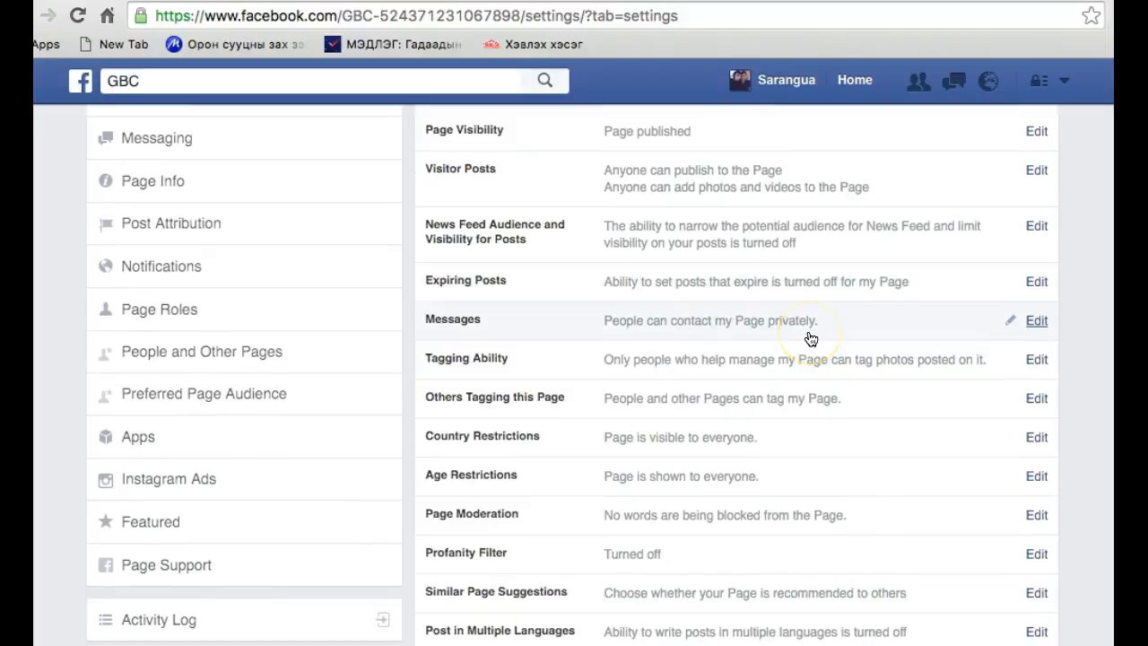
scroll(763, 508, "down", 3)
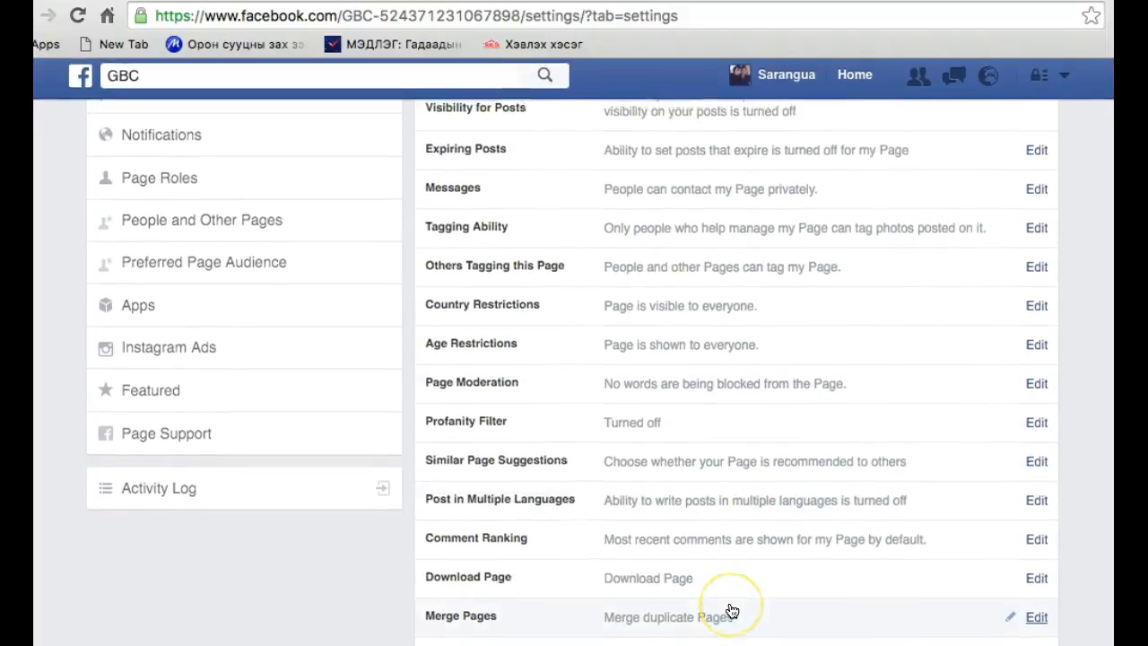
scroll(728, 610, "up", 5)
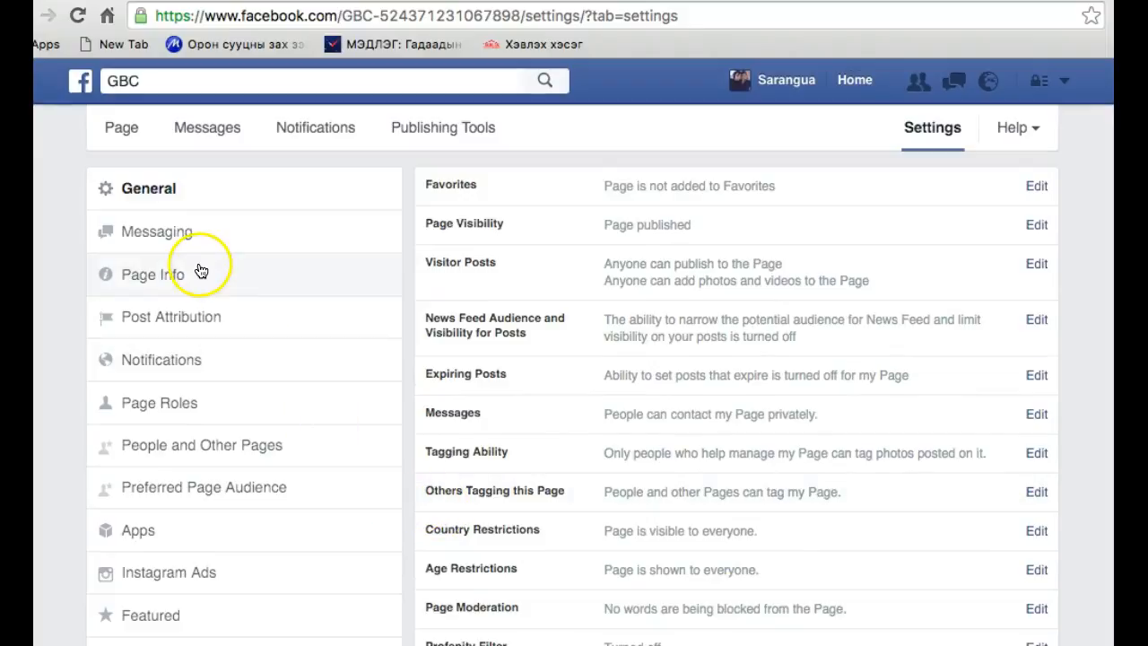
Assign a colleague the Editor role under Page Roles and save the change with the account password
left_click(192, 405)
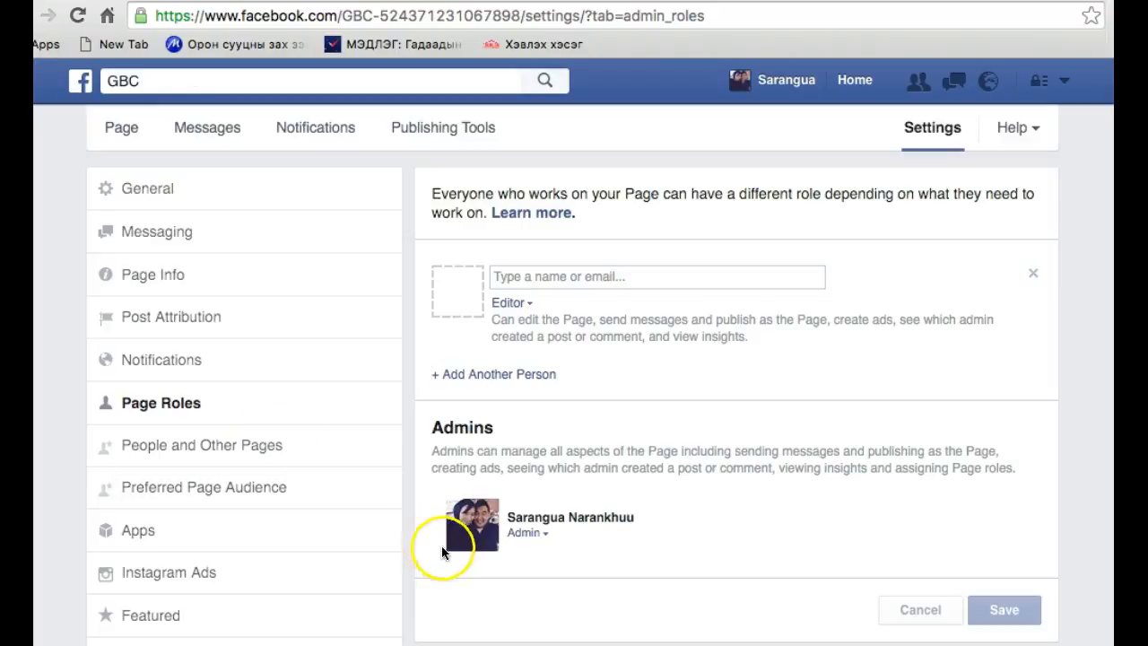
left_click(557, 278)
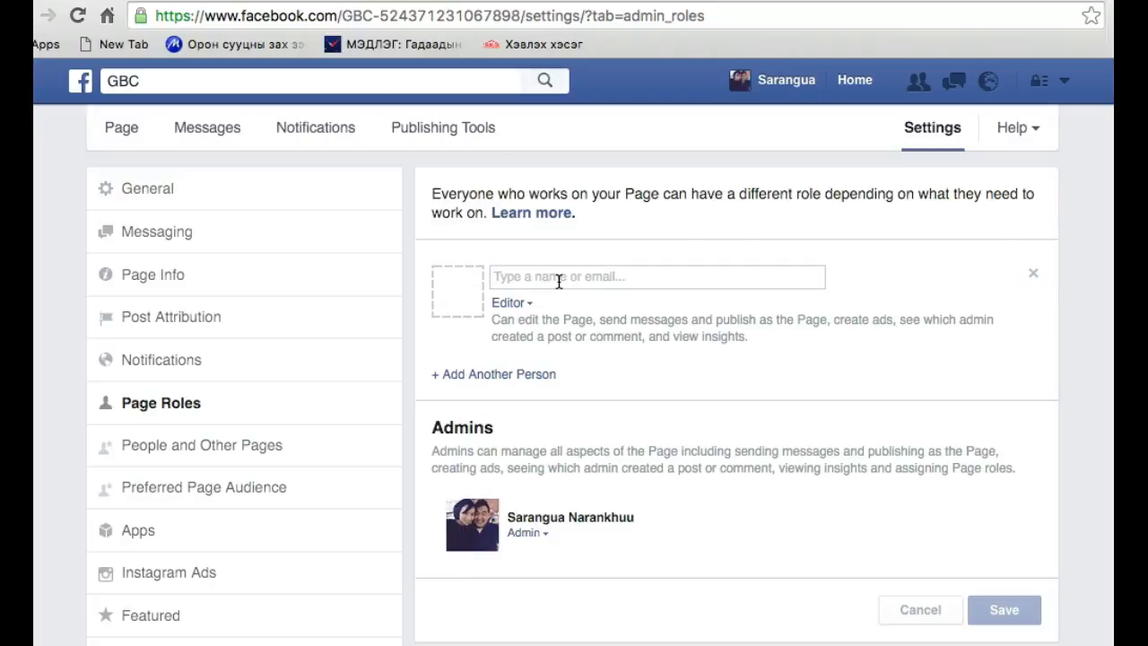
type("oyu")
key("Return")
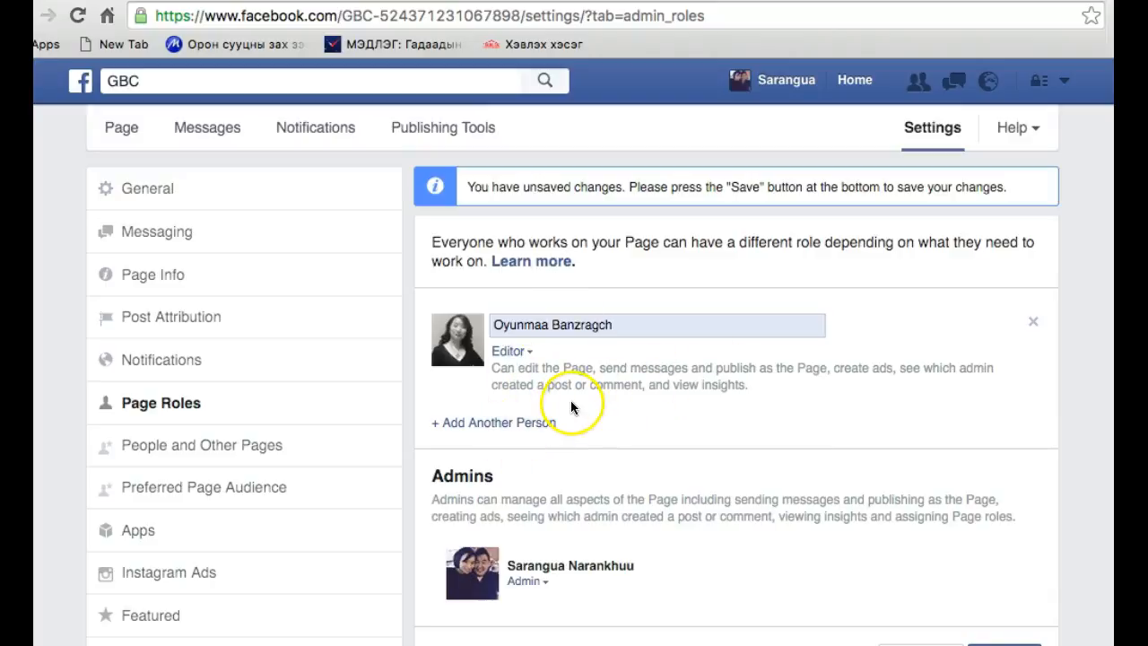
left_click(1003, 643)
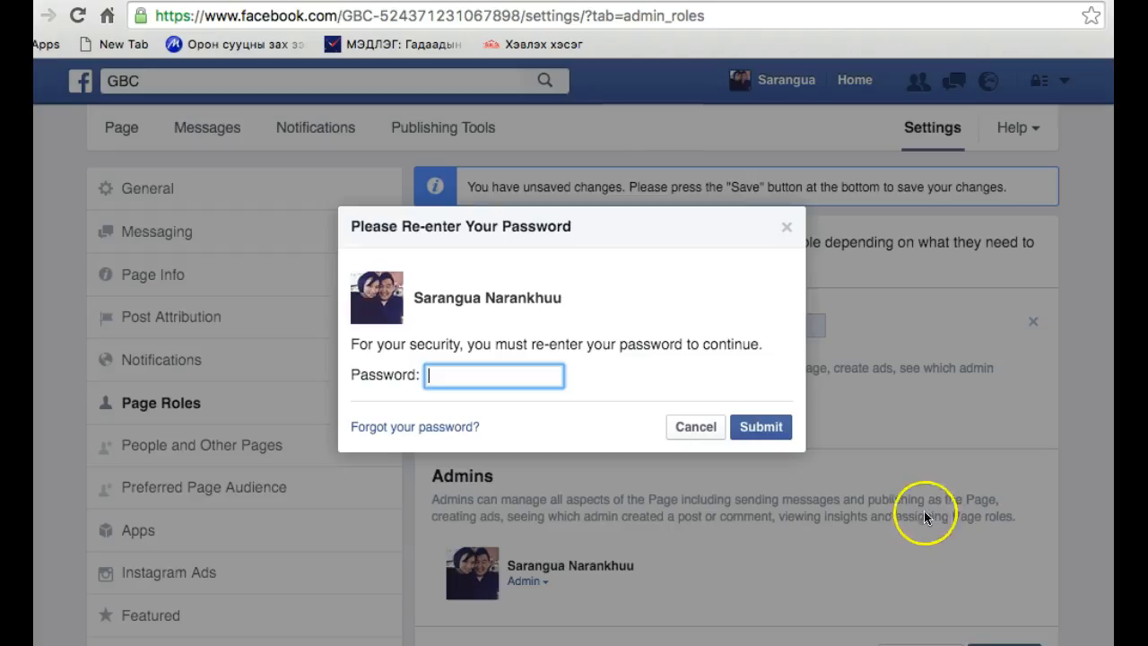
type("••")
left_click(731, 428)
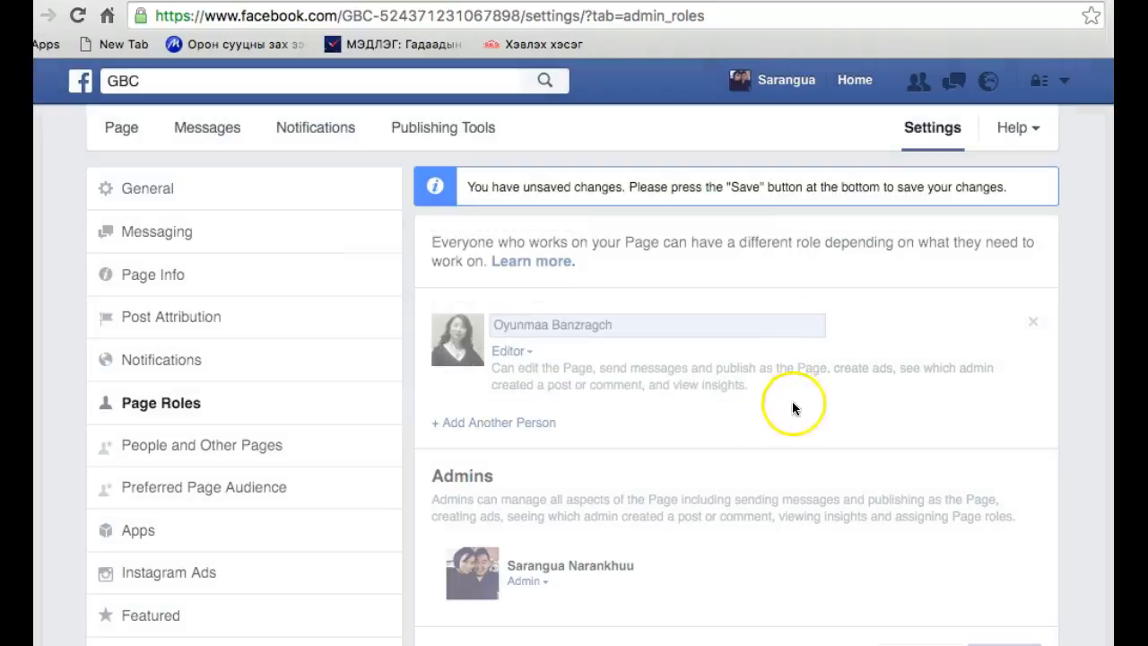
scroll(644, 415, "down", 1)
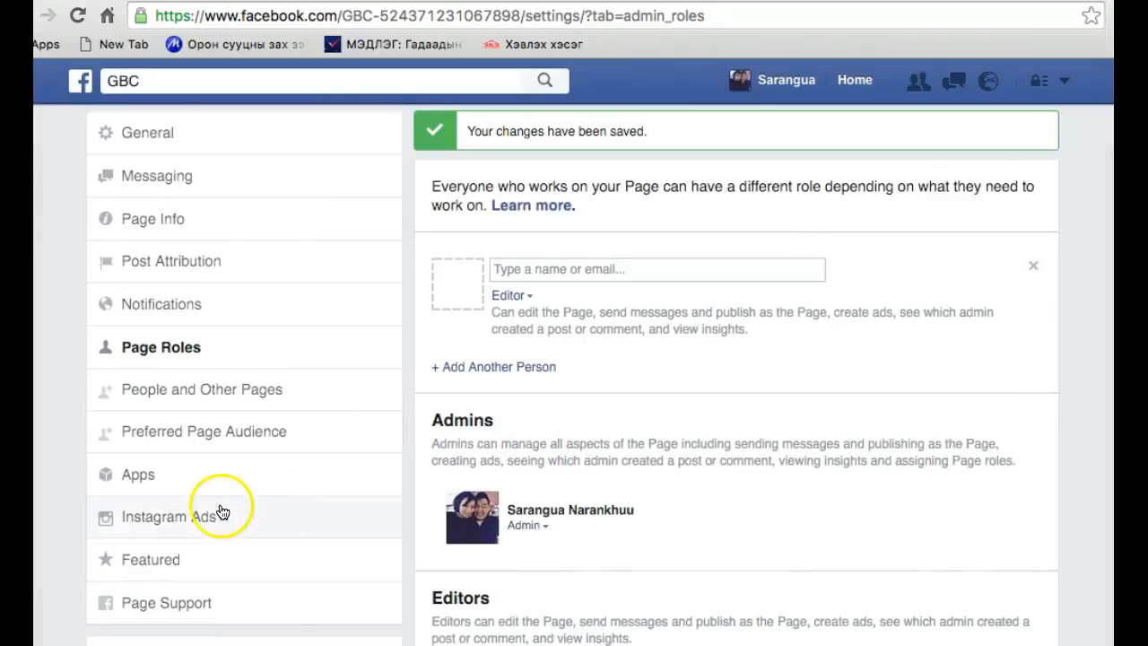
Return to the GBC page and look over its timeline, photos and visitor posts
scroll(226, 229, "up", 1)
left_click(120, 127)
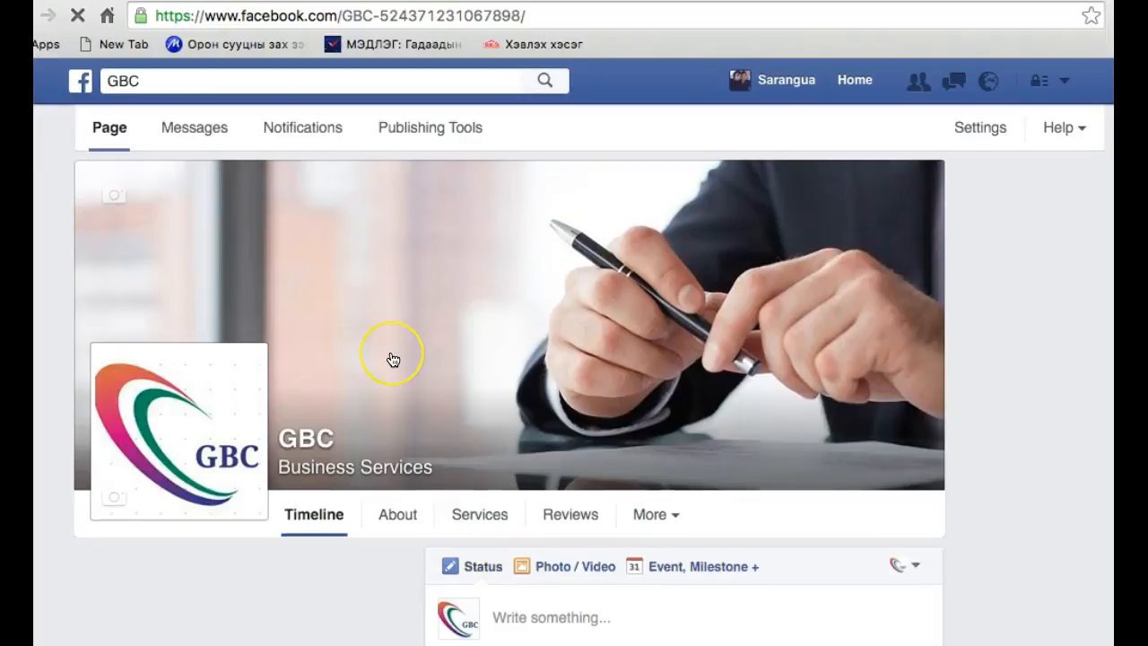
scroll(392, 357, "down", 3)
scroll(392, 359, "down", 10)
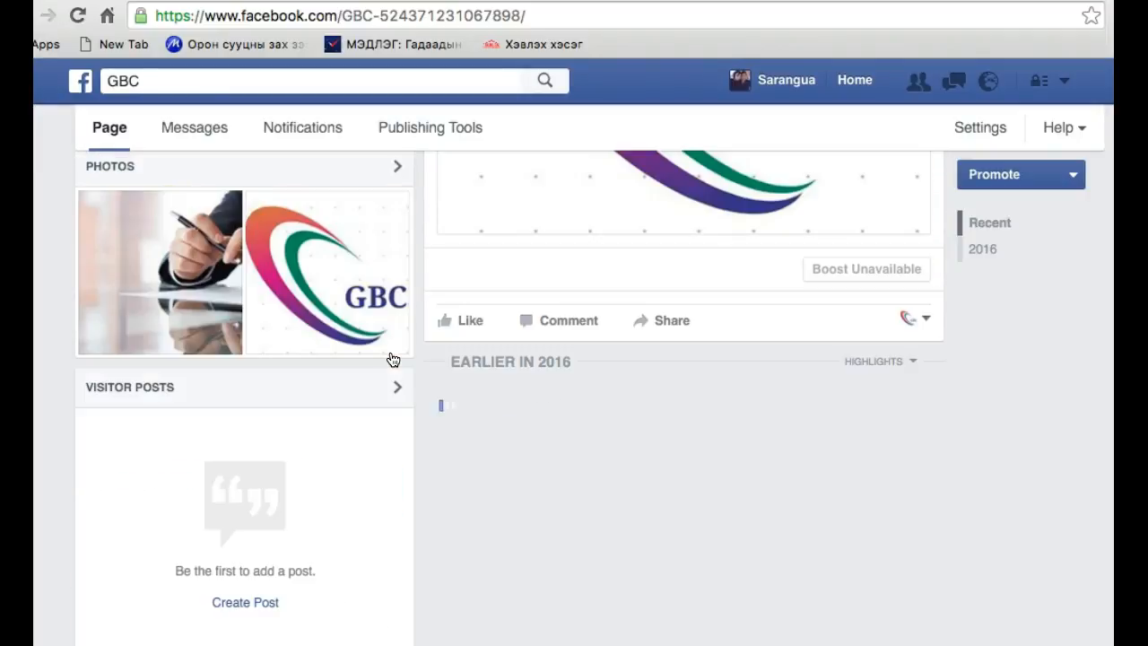
scroll(390, 339, "up", 10)
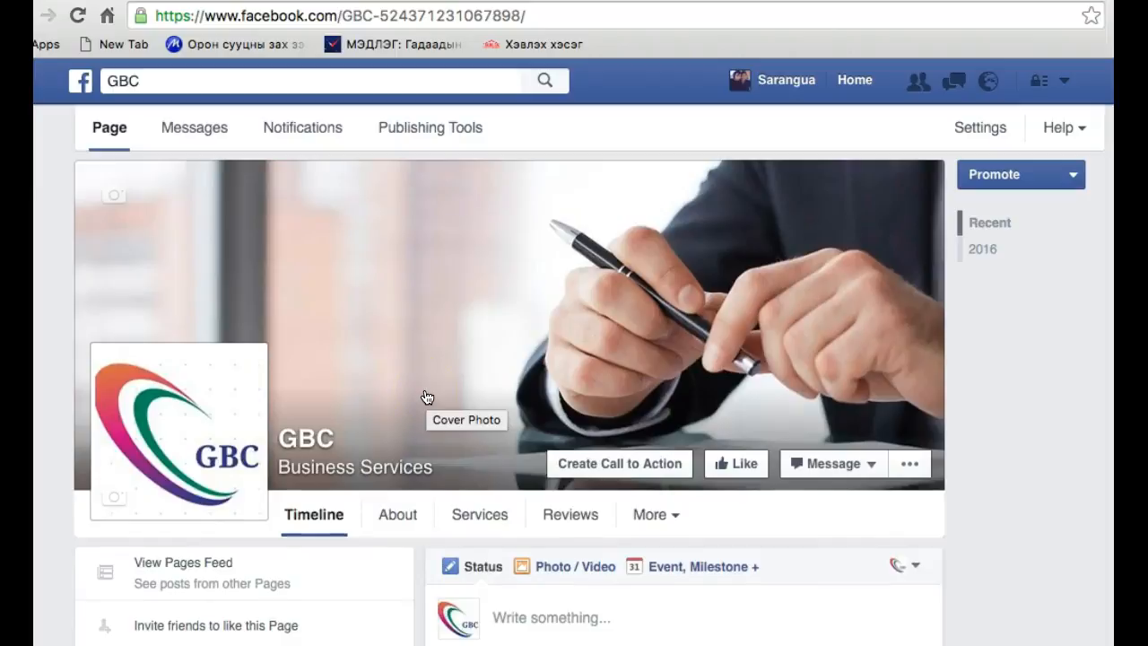
scroll(639, 474, "down", 2)
left_click(637, 399)
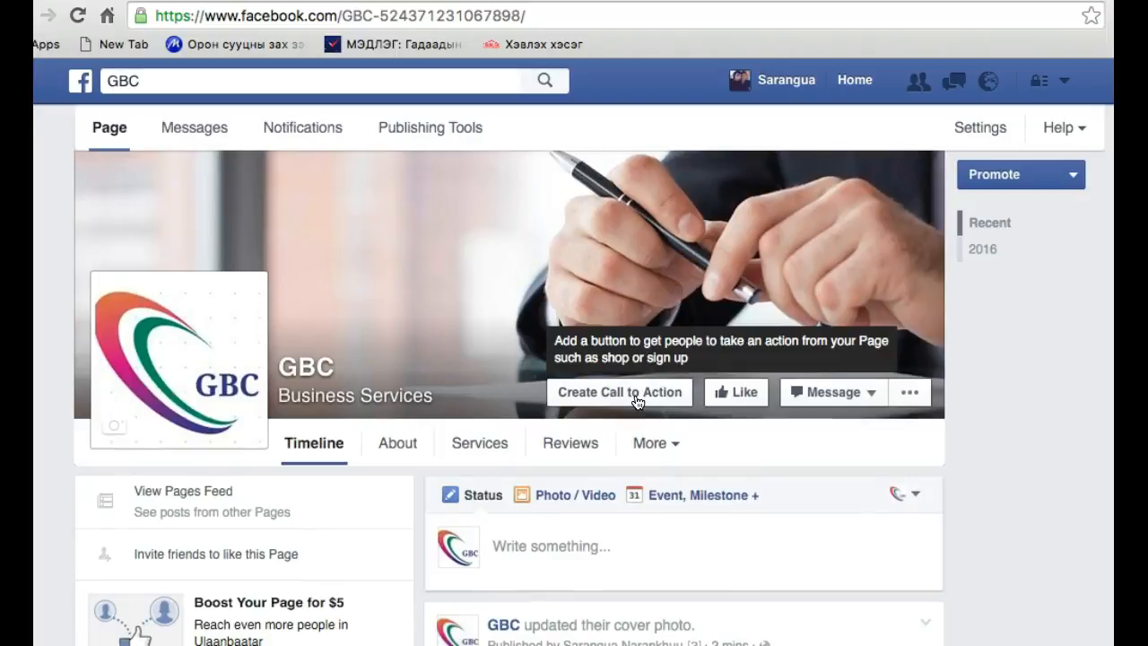
left_click(653, 405)
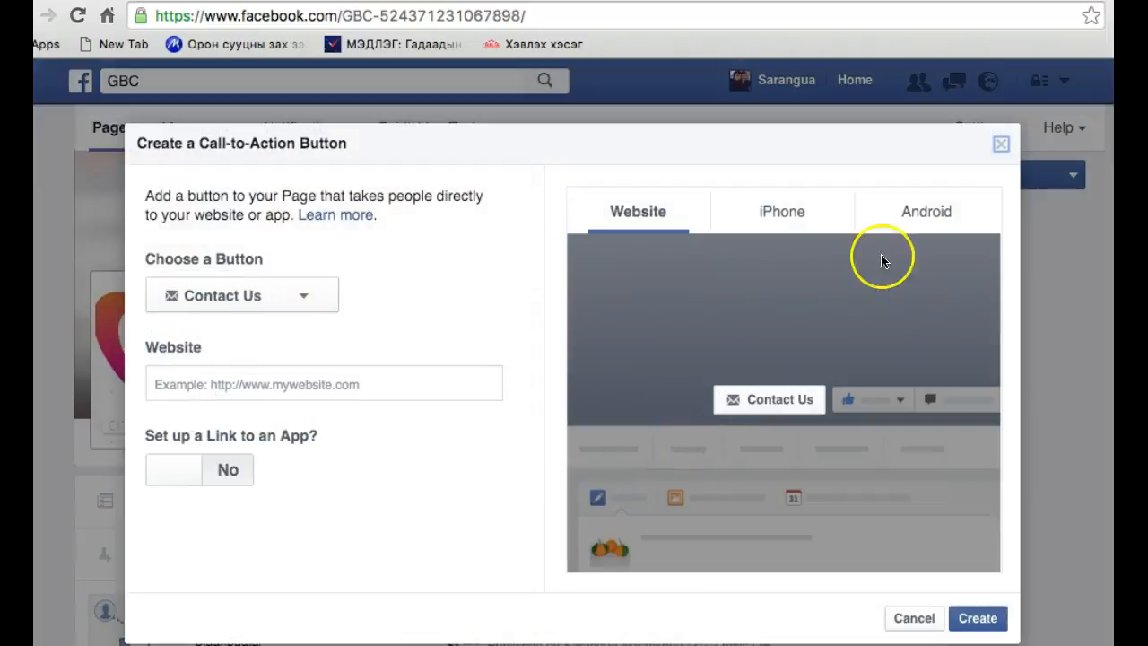
left_click(1001, 144)
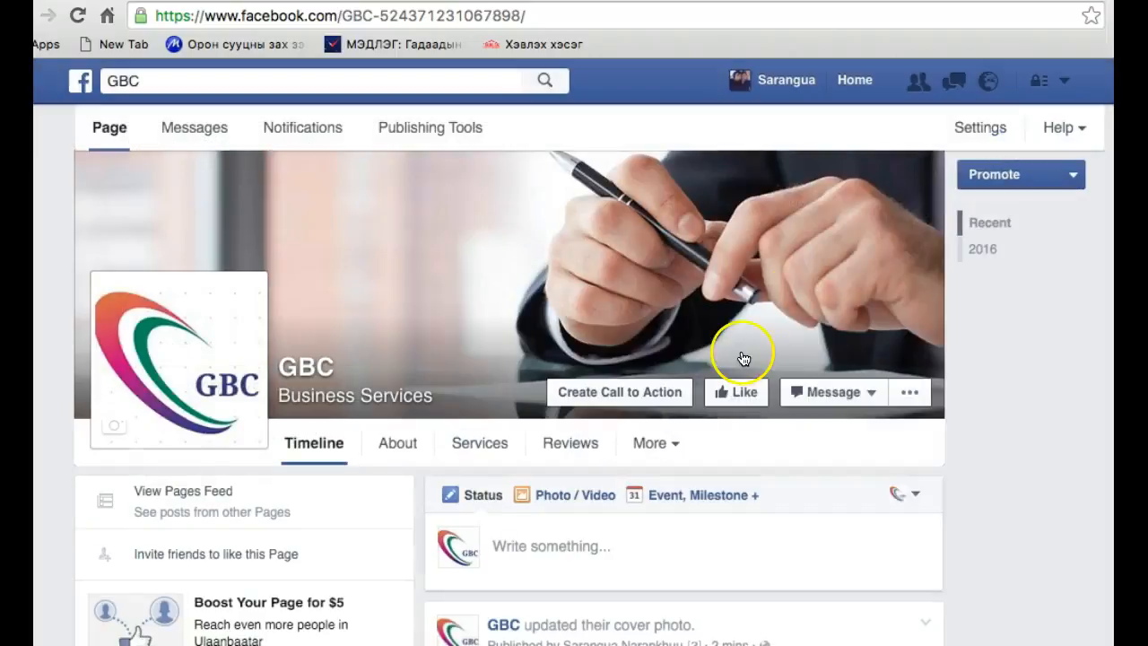
scroll(691, 449, "down", 4)
scroll(692, 446, "down", 9)
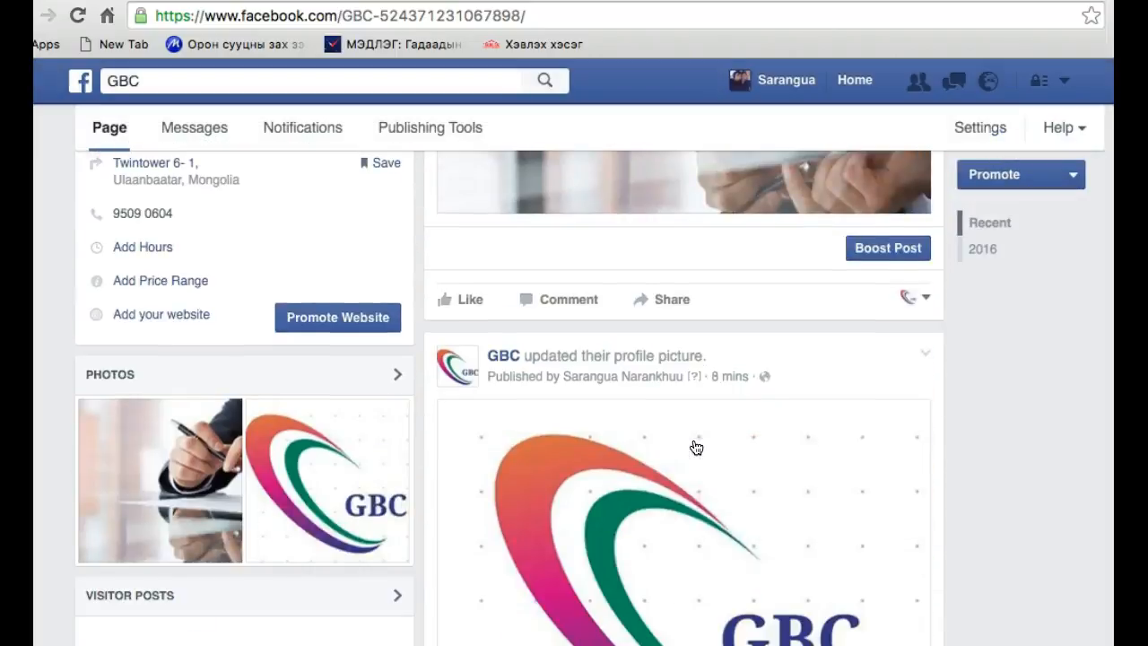
scroll(696, 447, "up", 7)
scroll(696, 448, "up", 6)
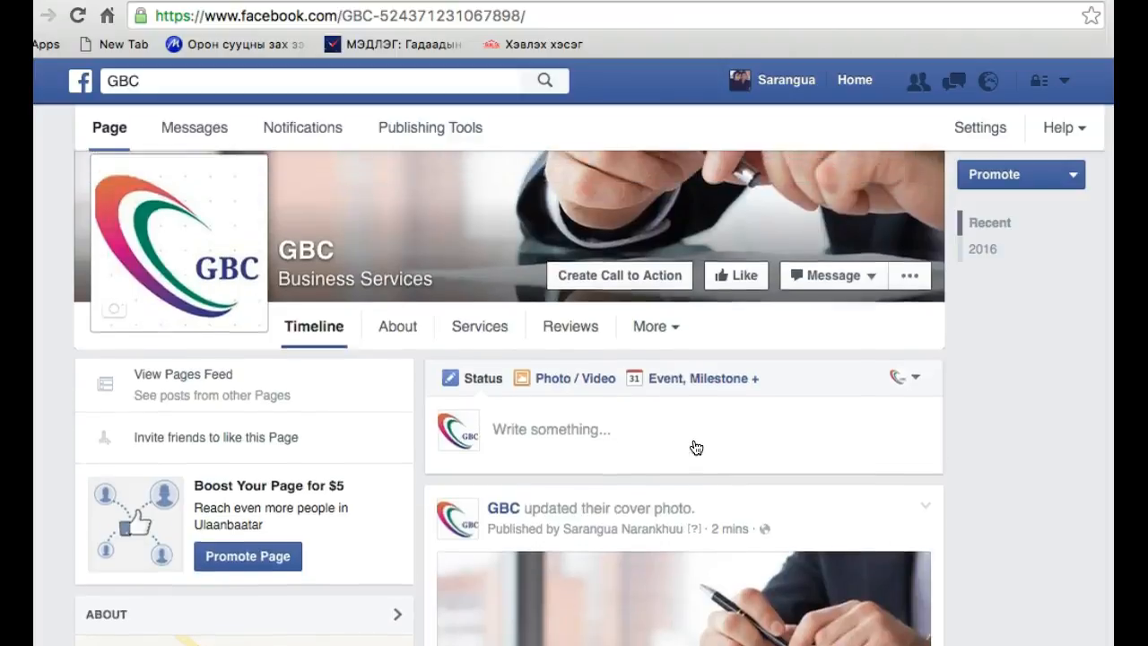
left_click(685, 466)
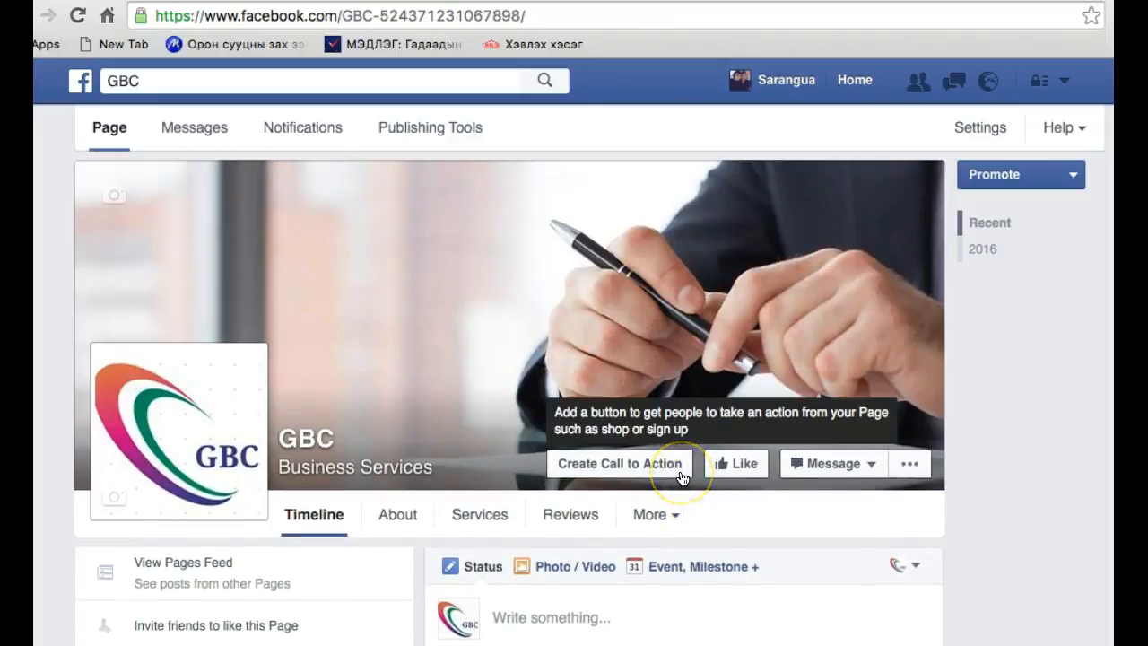
Start a call-to-action button for the page, trying Send Message and Shop Now before choosing Sign Up
scroll(681, 478, "down", 3)
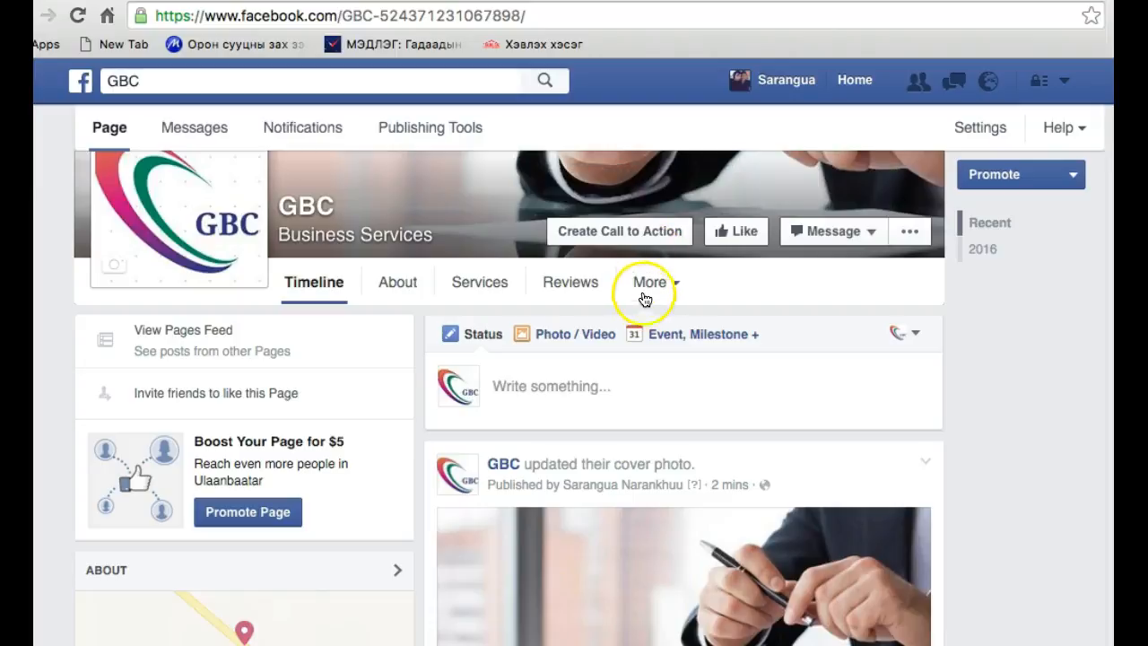
left_click(663, 235)
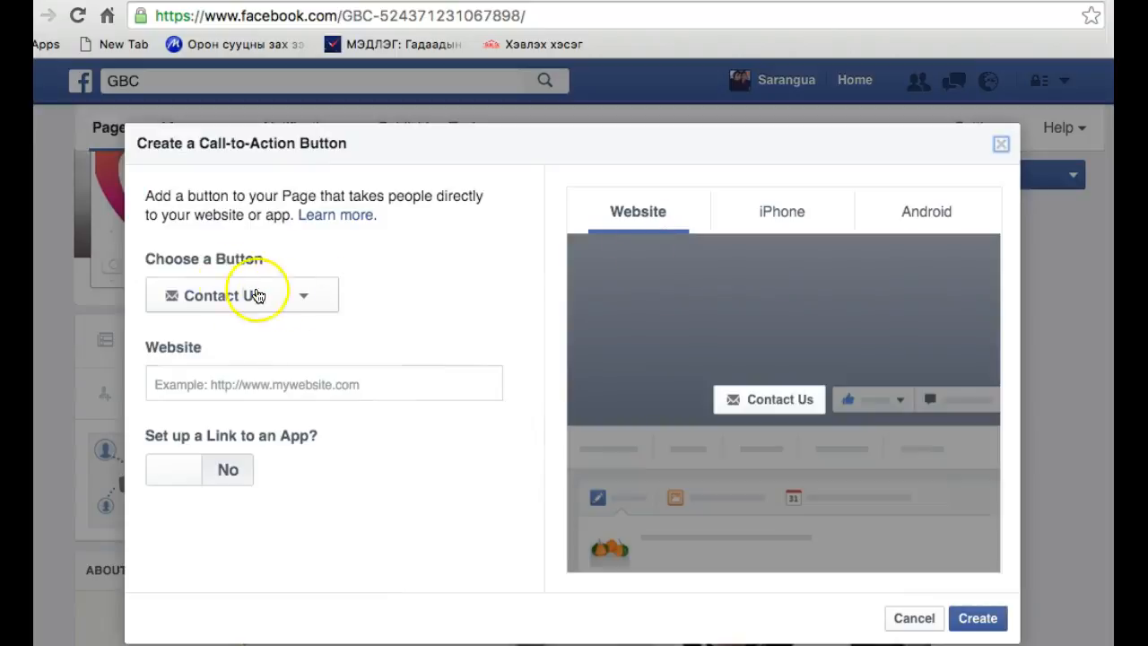
left_click(175, 303)
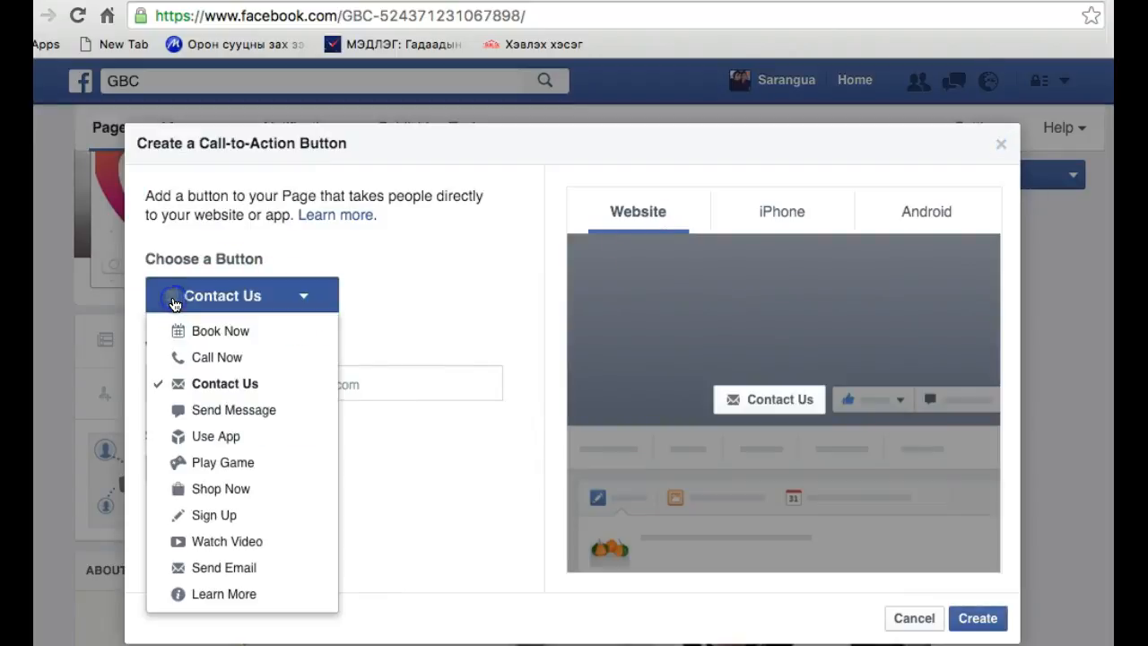
left_click(187, 330)
left_click(223, 309)
left_click(220, 412)
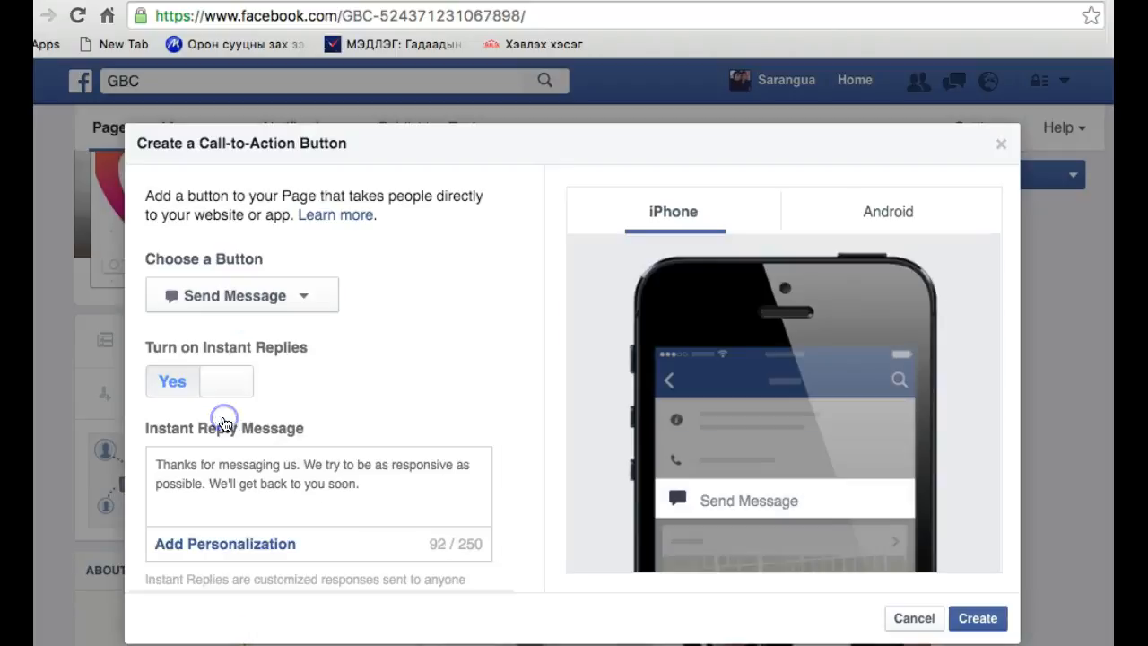
left_click(305, 296)
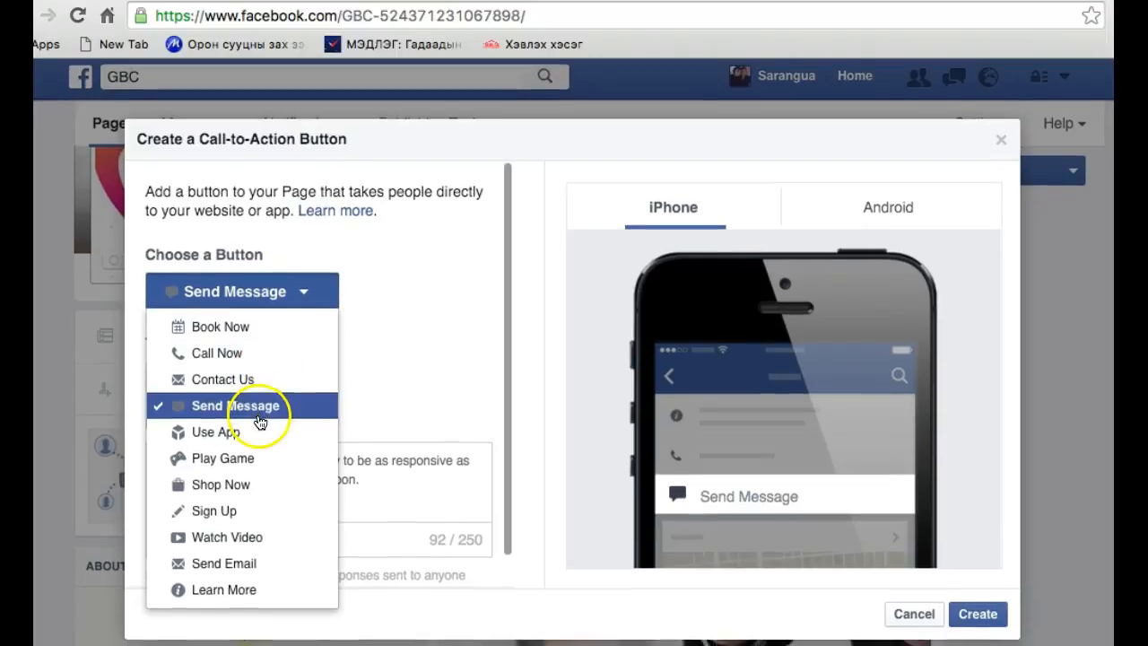
left_click(260, 489)
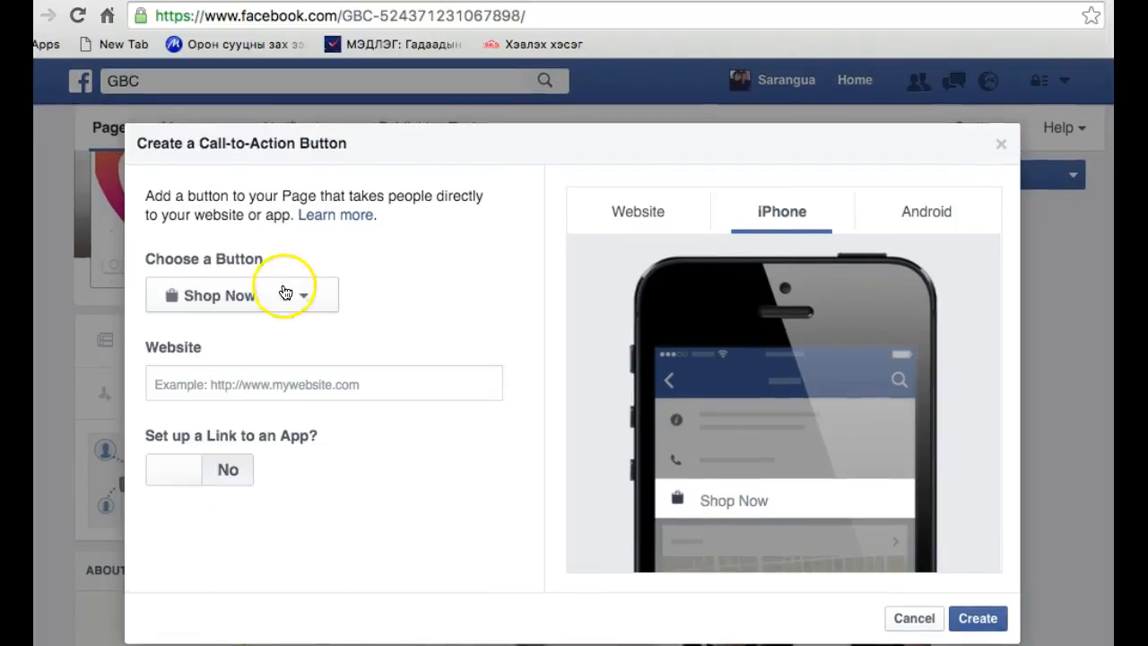
left_click(285, 289)
left_click(269, 514)
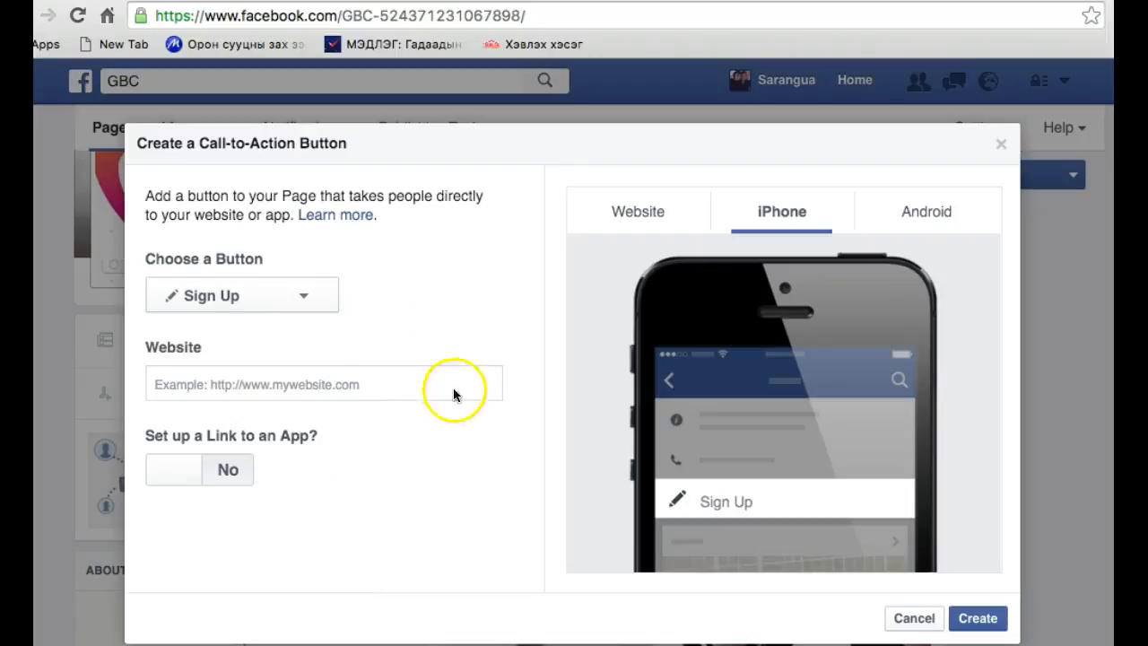
Set the Sign Up button's website to wwww.oyunmaa.com/onlinestartup and create the call-to-action button
left_click(377, 385)
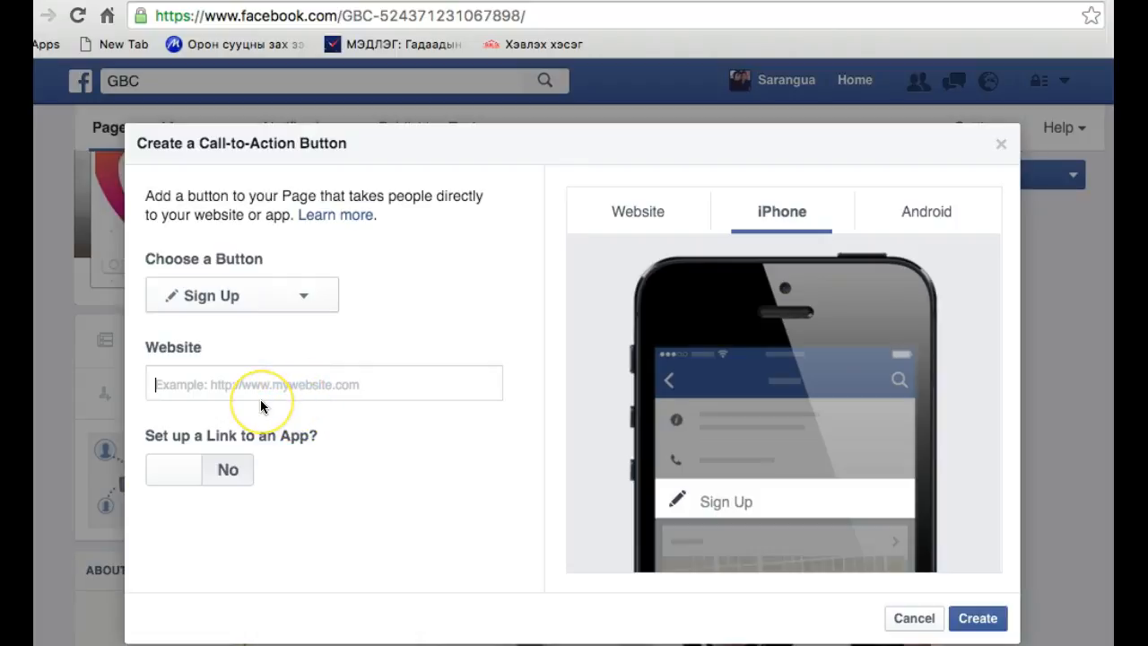
type("www.")
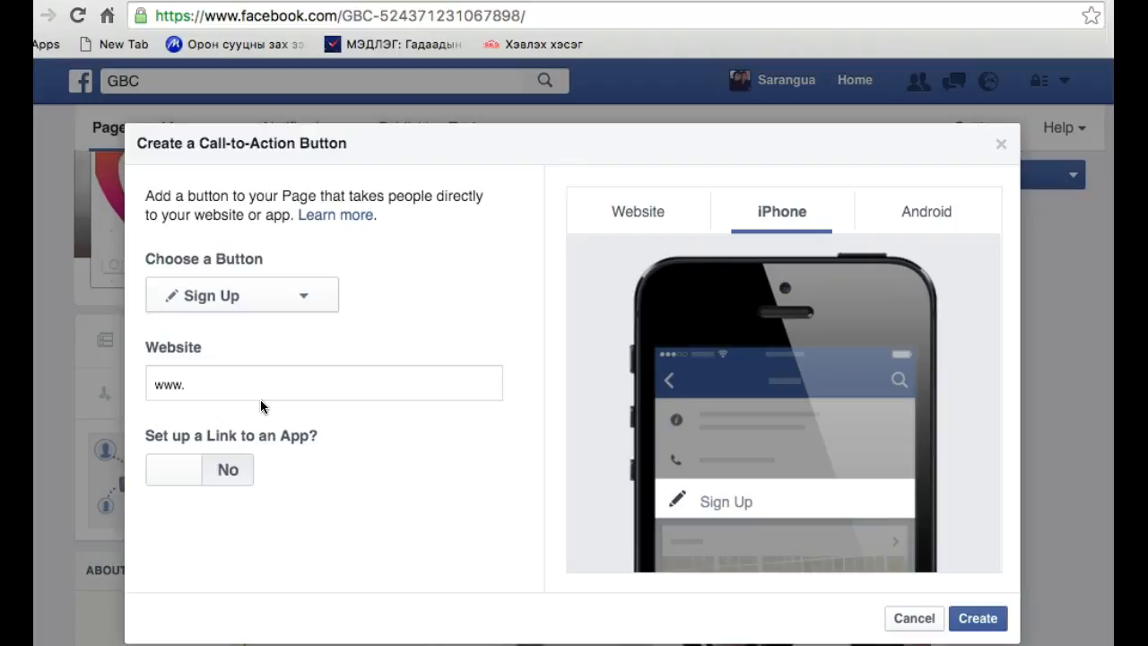
type("pr")
key("BackSpace")
key("BackSpace")
key("BackSpace")
key("BackSpace")
key("BackSpace")
key("BackSpace")
type("www.")
type("gbc")
key("BackSpace")
key("BackSpace")
key("BackSpace")
key("BackSpace")
key("BackSpace")
key("BackSpace")
key("BackSpace")
type("wwww.oyunmaa.com/onlinestartup")
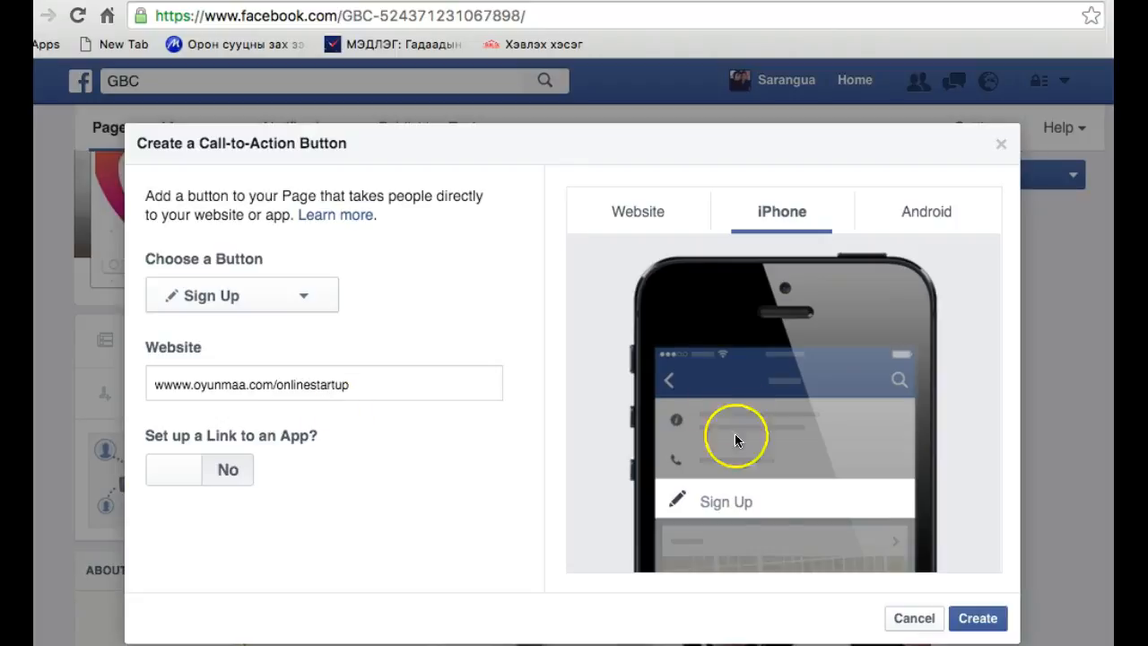
left_click(988, 621)
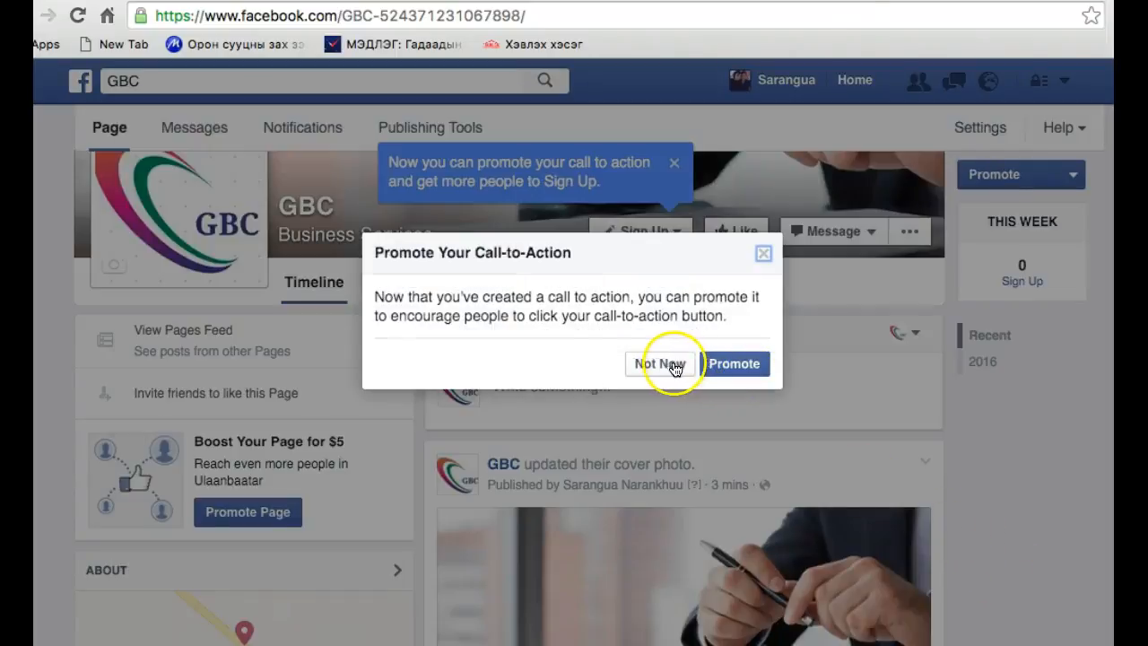
Open the promotion for the Sign Up call to action, examine its desktop news feed preview, and close it without promoting
left_click(739, 363)
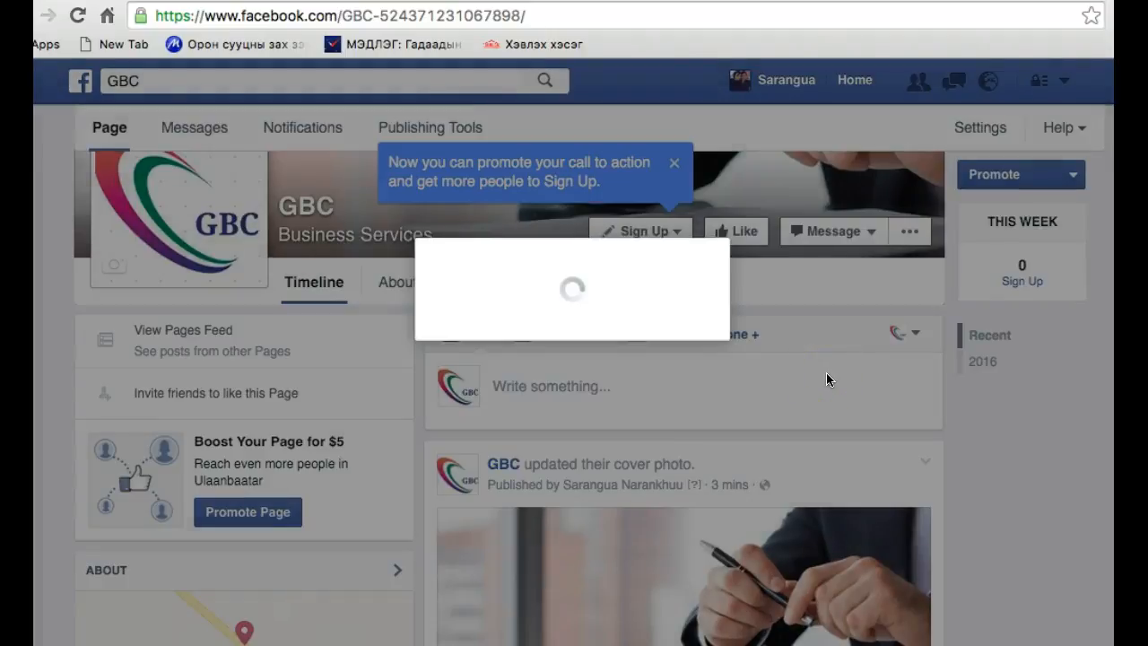
left_click(805, 371)
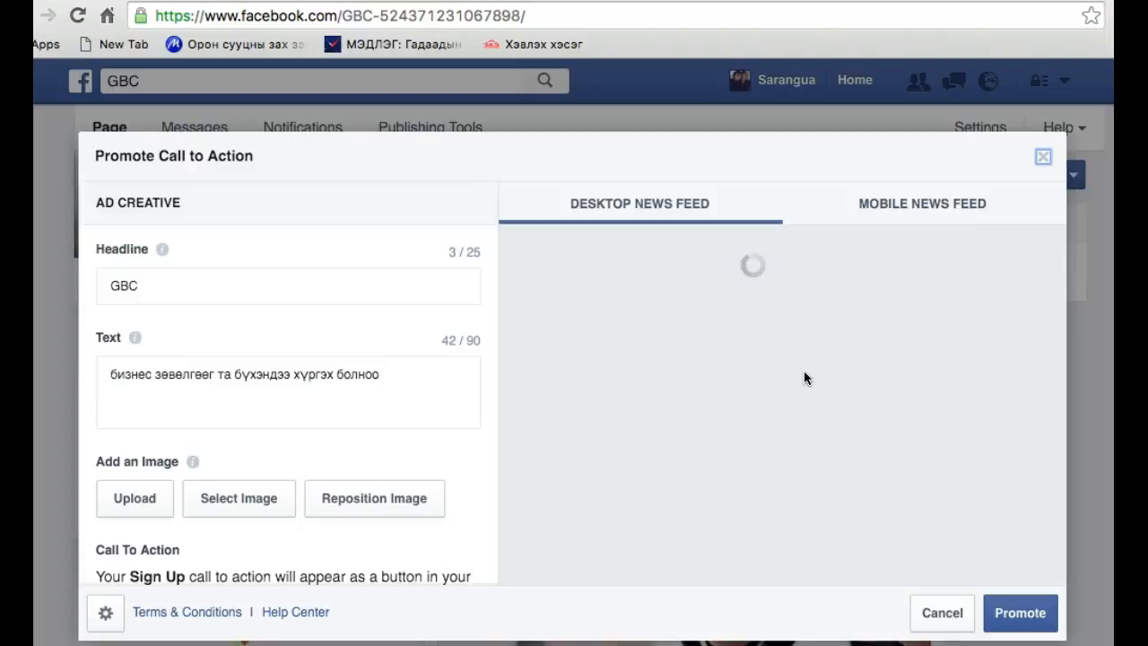
left_click(776, 421)
scroll(775, 422, "down", 3)
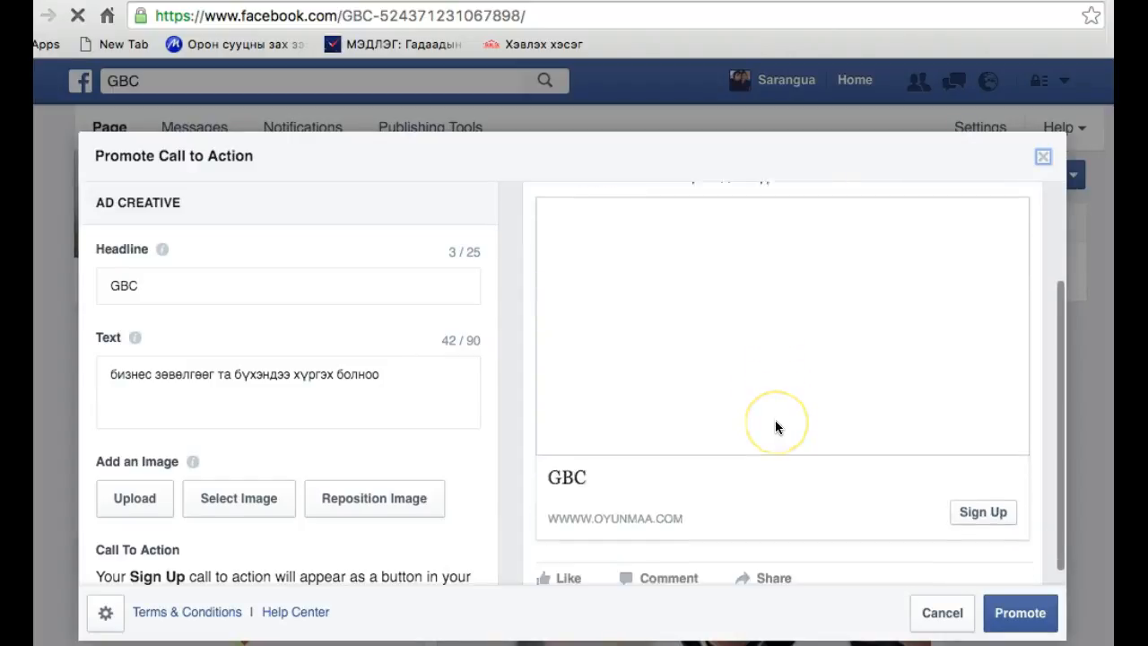
left_click(765, 442)
scroll(765, 442, "down", 5)
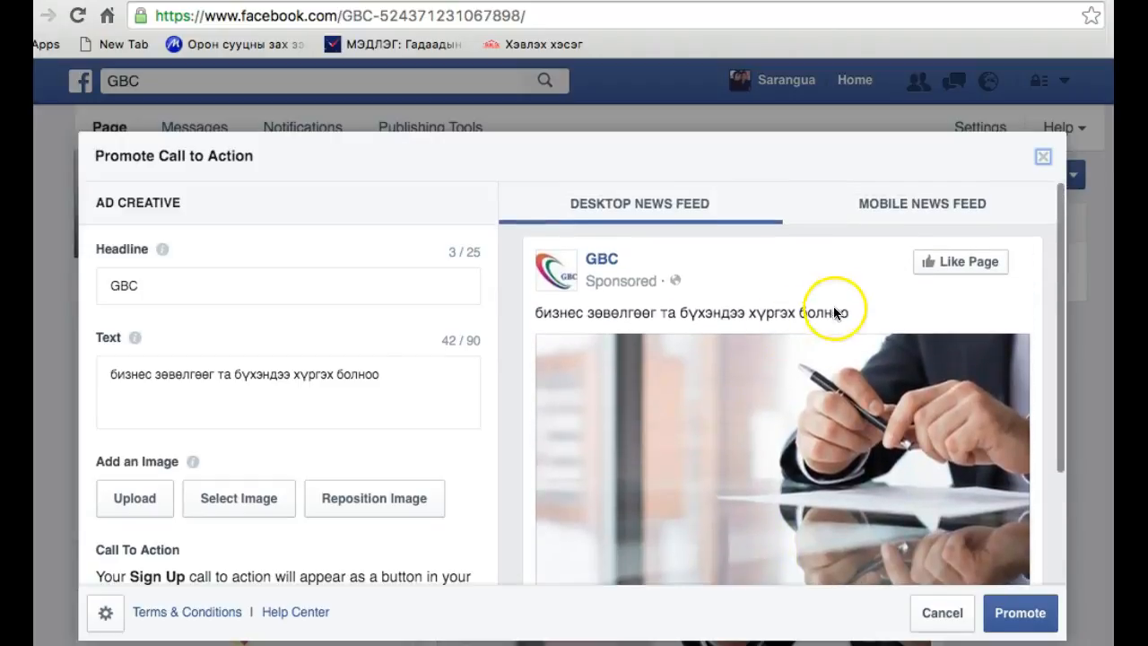
scroll(616, 356, "down", 2)
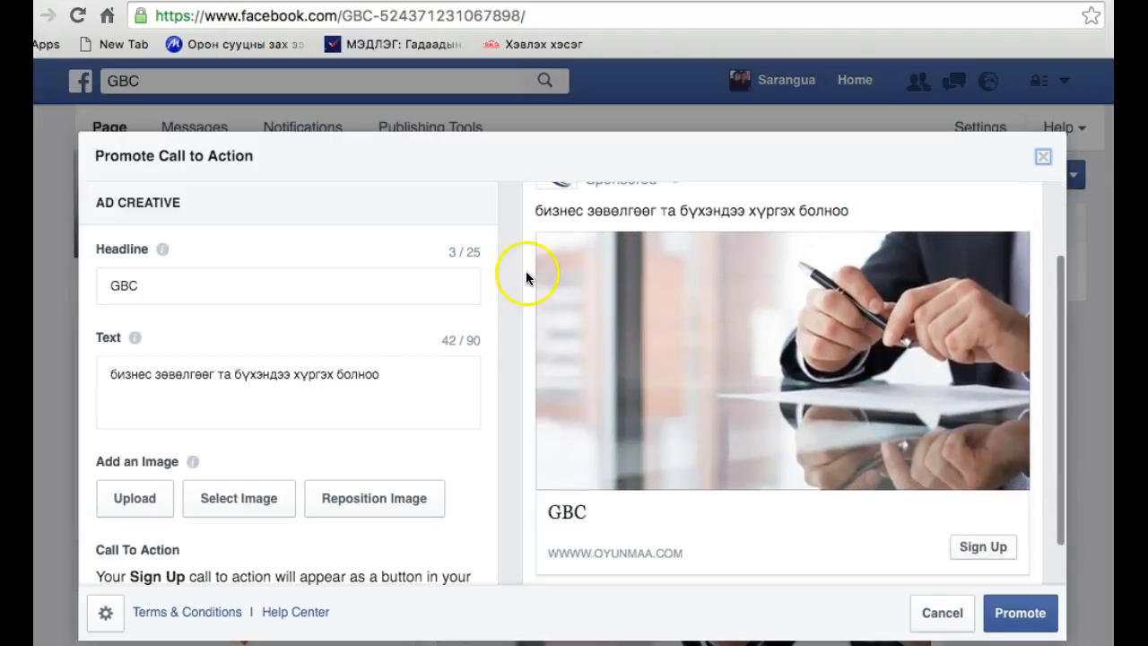
scroll(734, 382, "down", 1)
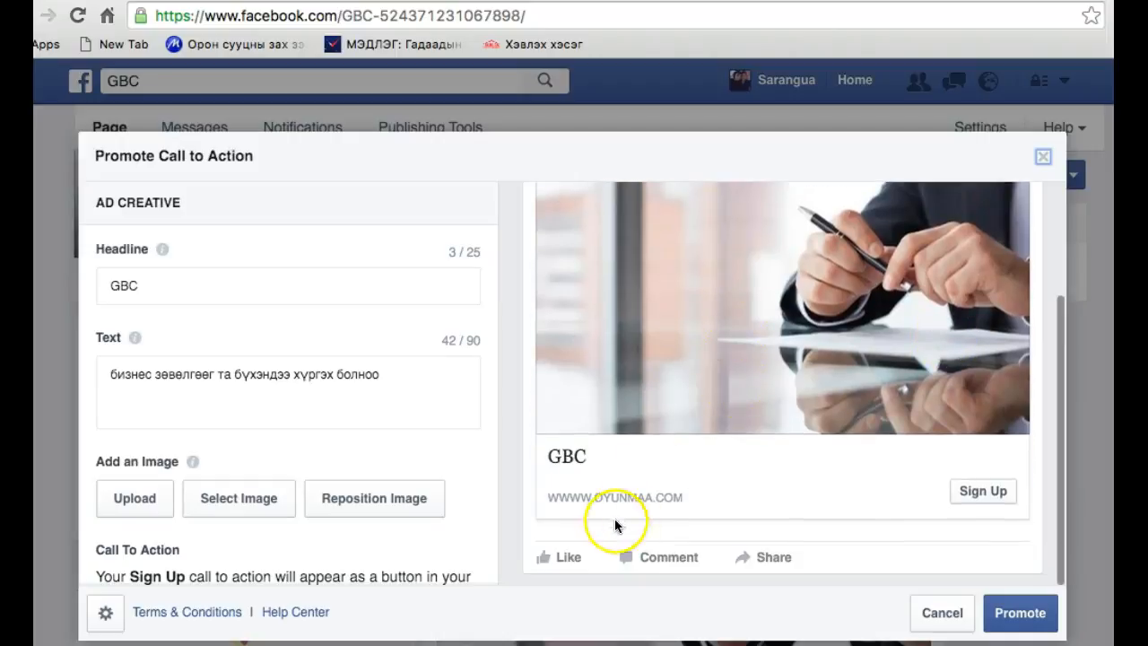
left_click(1042, 158)
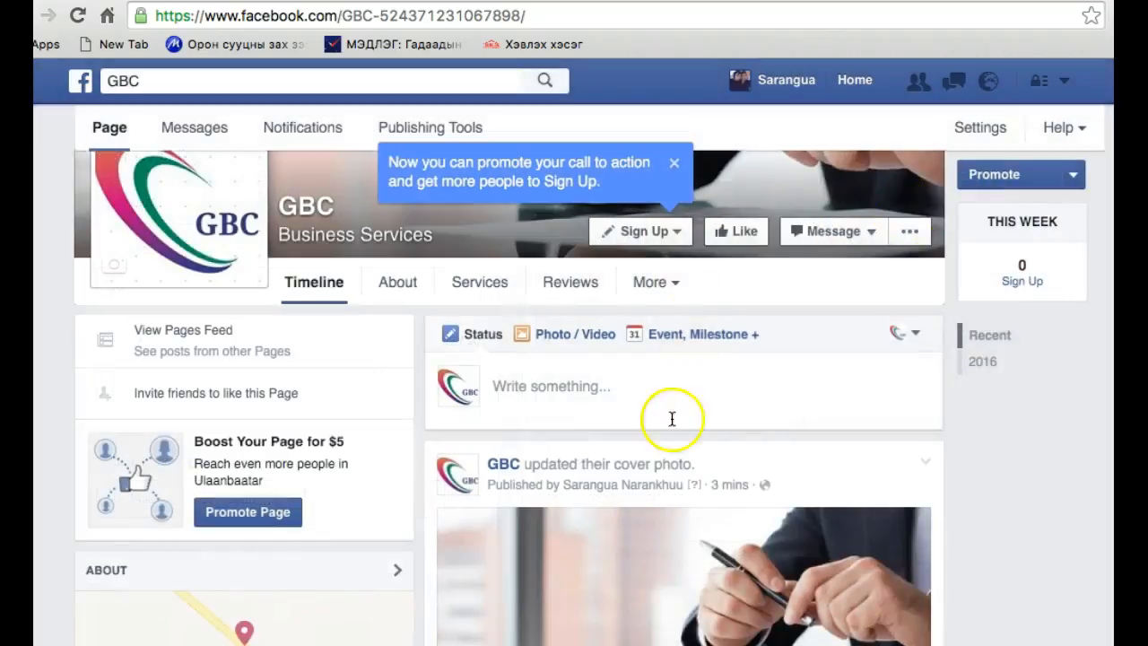
Dismiss the promotion hint and test the page's Sign Up button
left_click(673, 164)
left_click(676, 235)
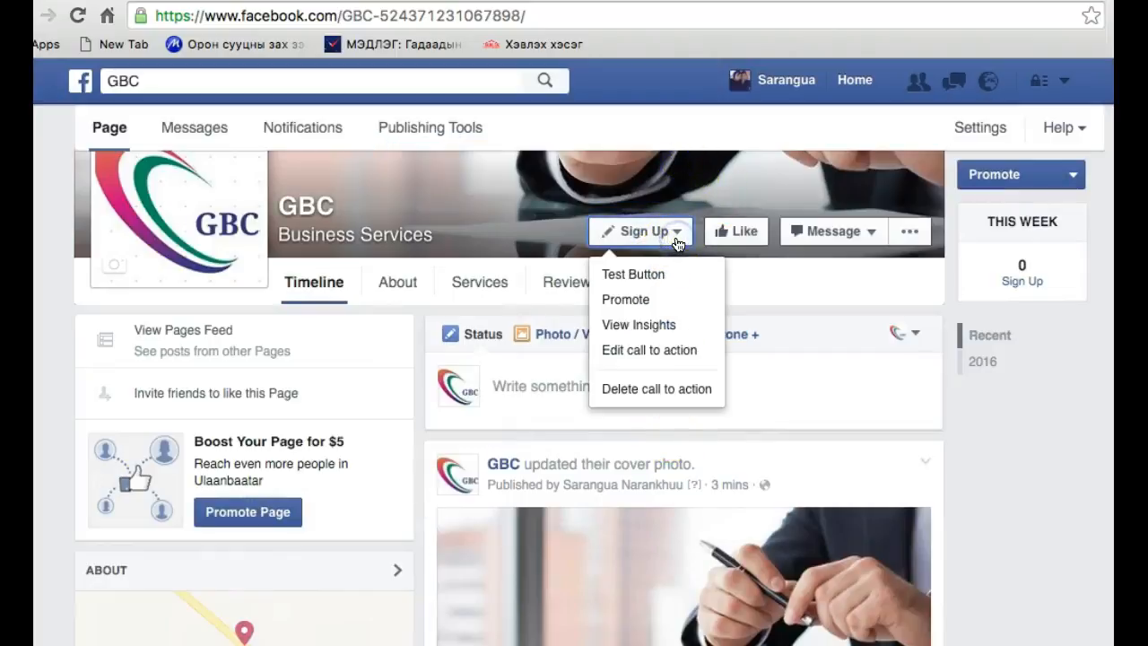
left_click(668, 277)
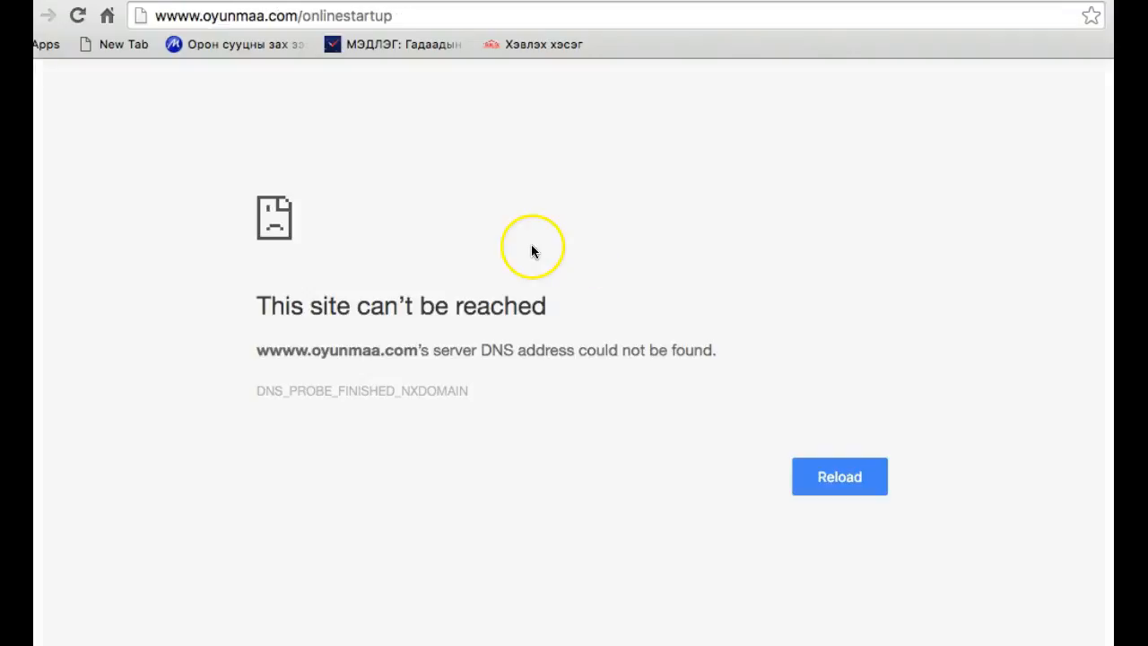
Load oyunmaa.com/onlinestartup in the browser and look over the page
left_click(450, 25)
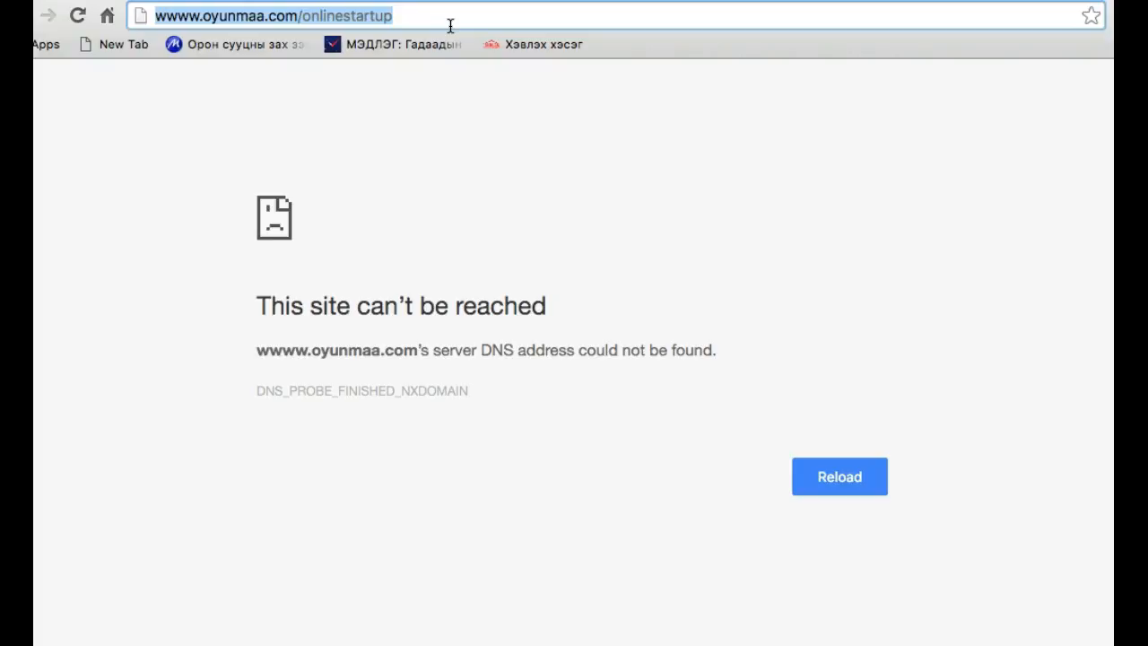
left_click(450, 26)
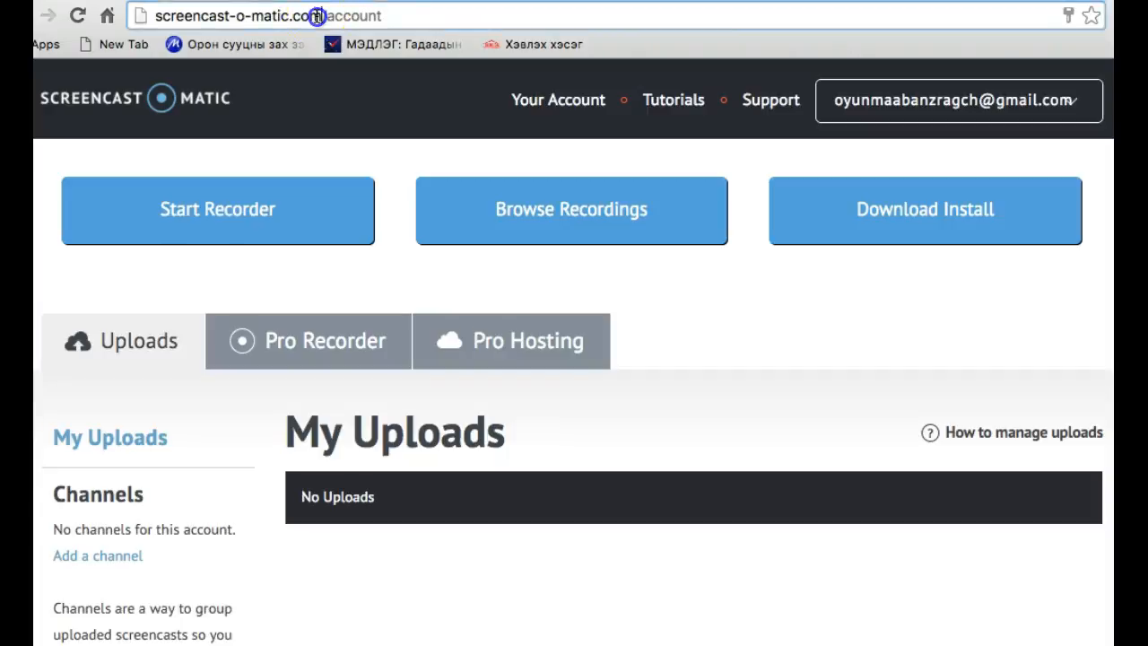
left_click(316, 15)
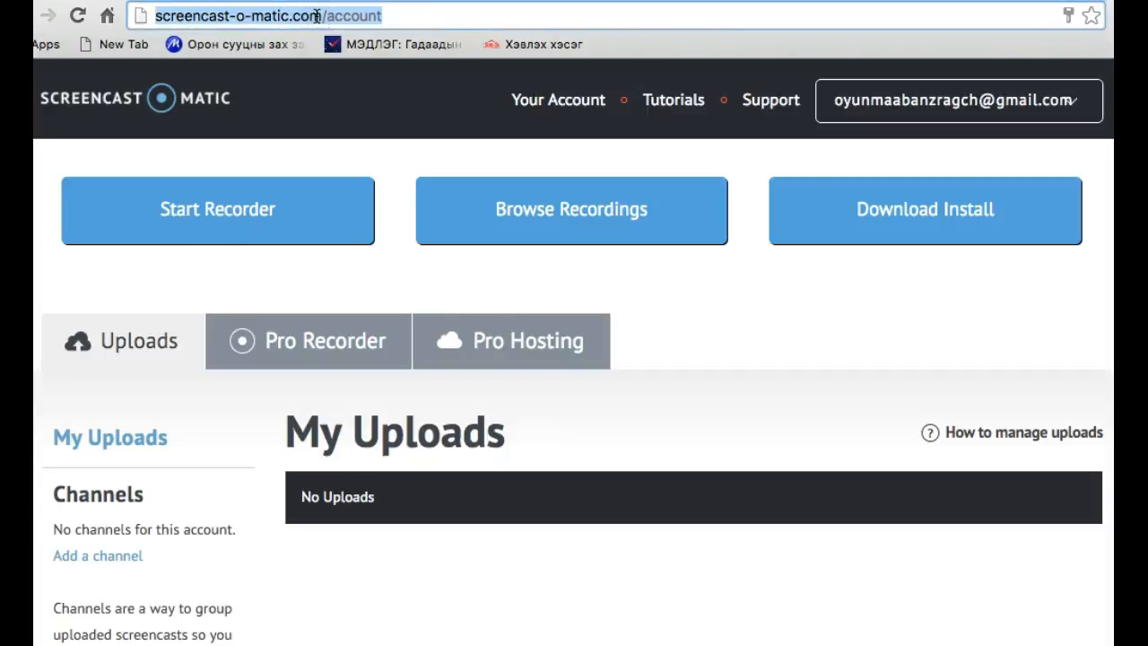
type("www.oyu")
key("BackSpace")
key("BackSpace")
key("BackSpace")
key("BackSpace")
key("BackSpace")
key("BackSpace")
key("BackSpace")
type("oyunmaaa.c")
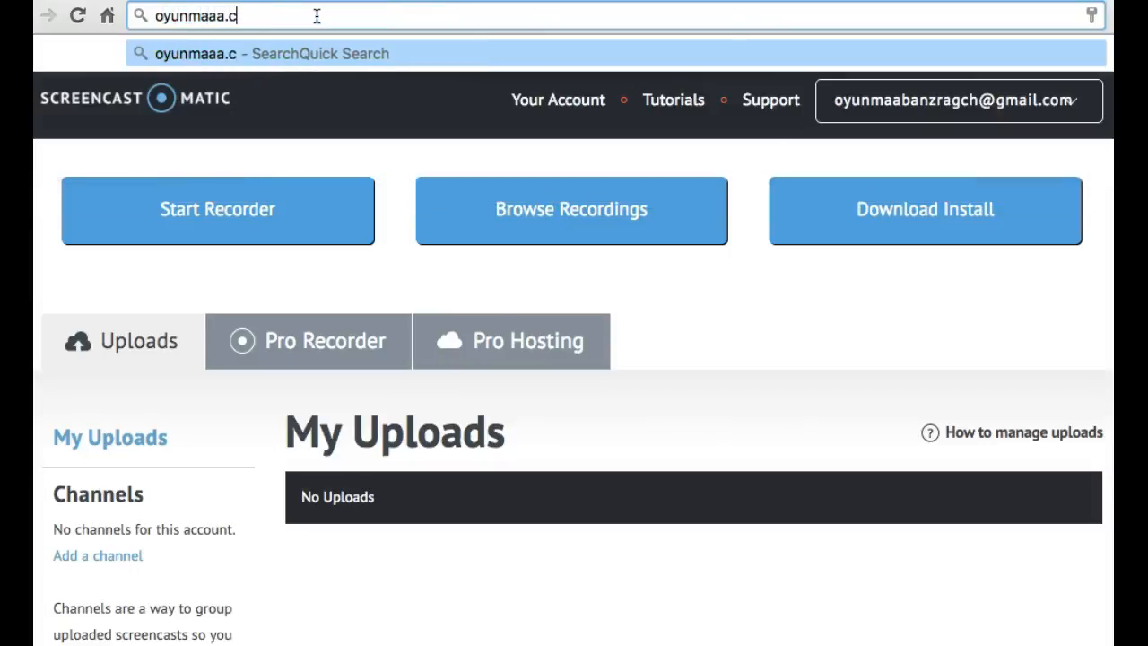
key("BackSpace")
key("BackSpace")
key("BackSpace")
type(".com")
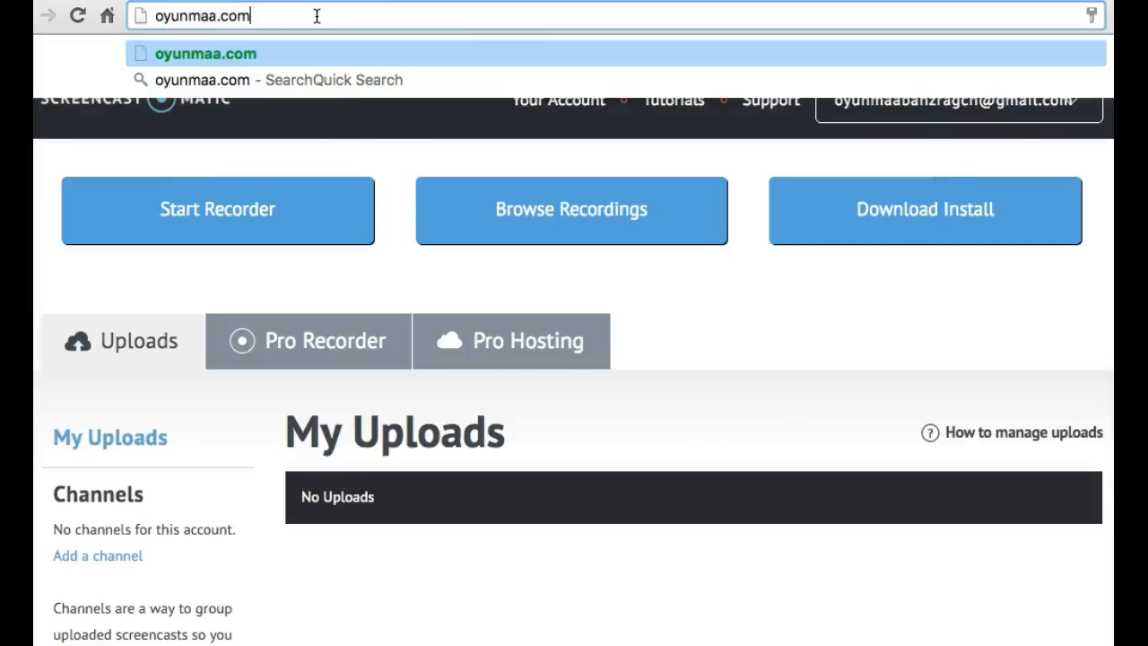
type("/onlinestartu")
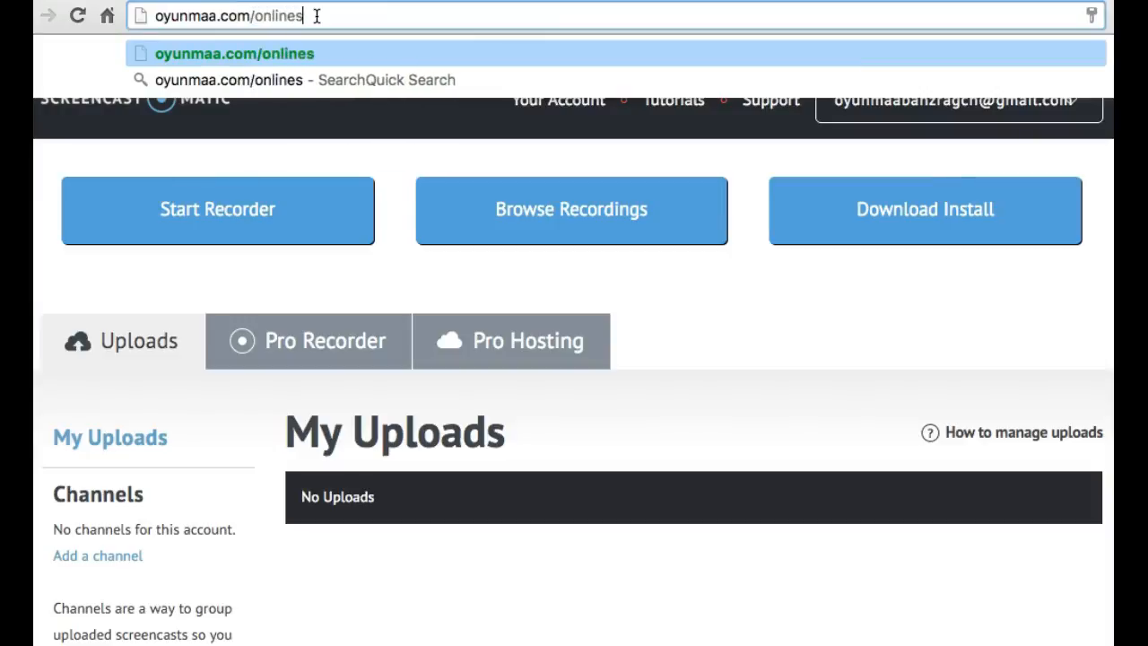
type("p")
key("Return")
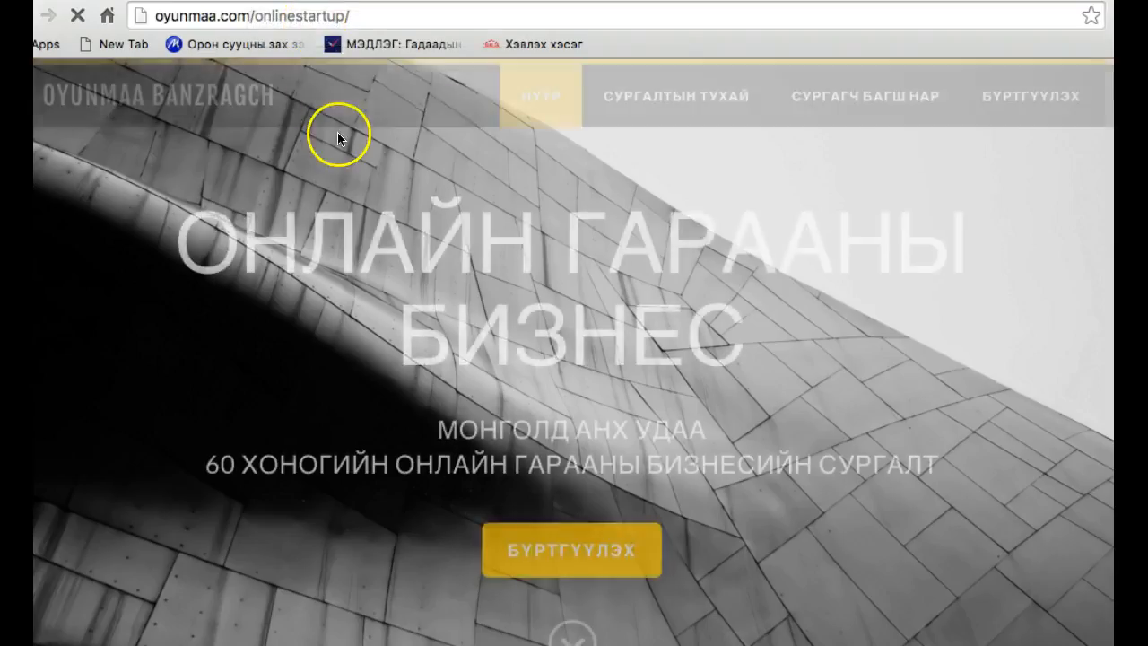
scroll(376, 273, "down", 3)
scroll(377, 276, "up", 3)
left_click(298, 9)
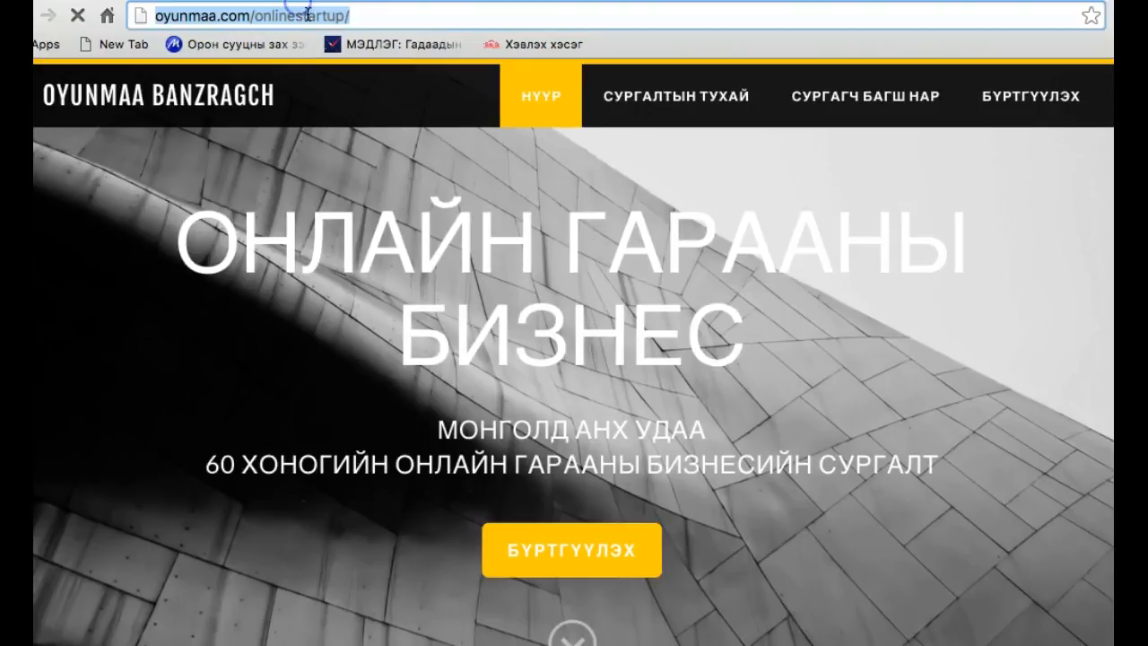
right_click(312, 13)
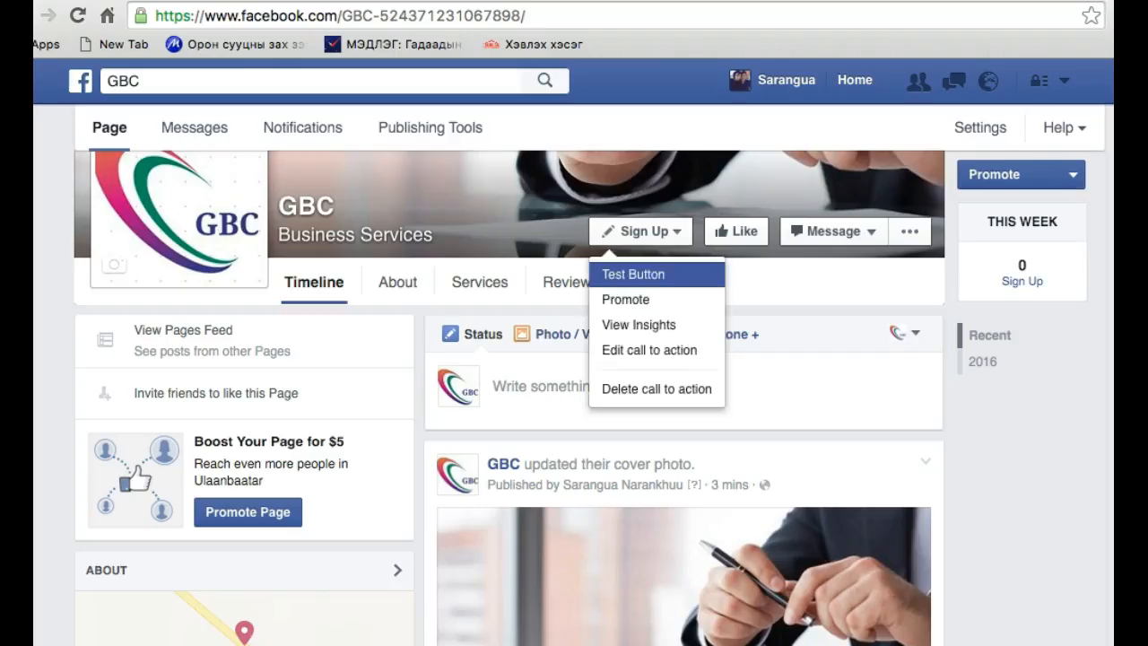
left_click(526, 200)
left_click(673, 236)
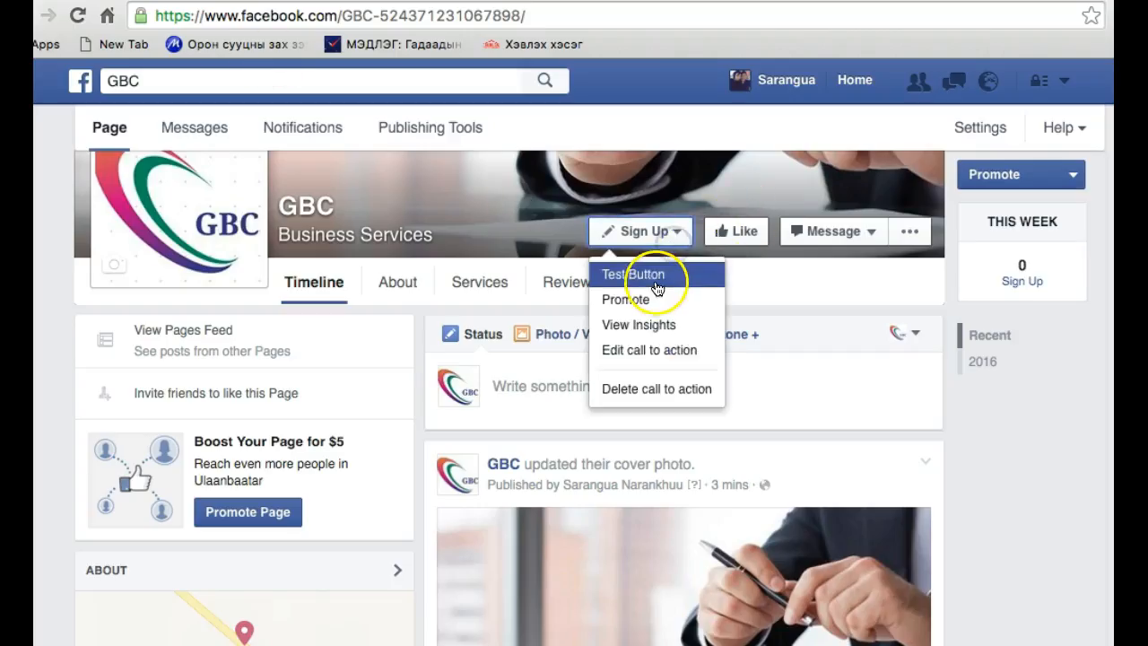
left_click(649, 350)
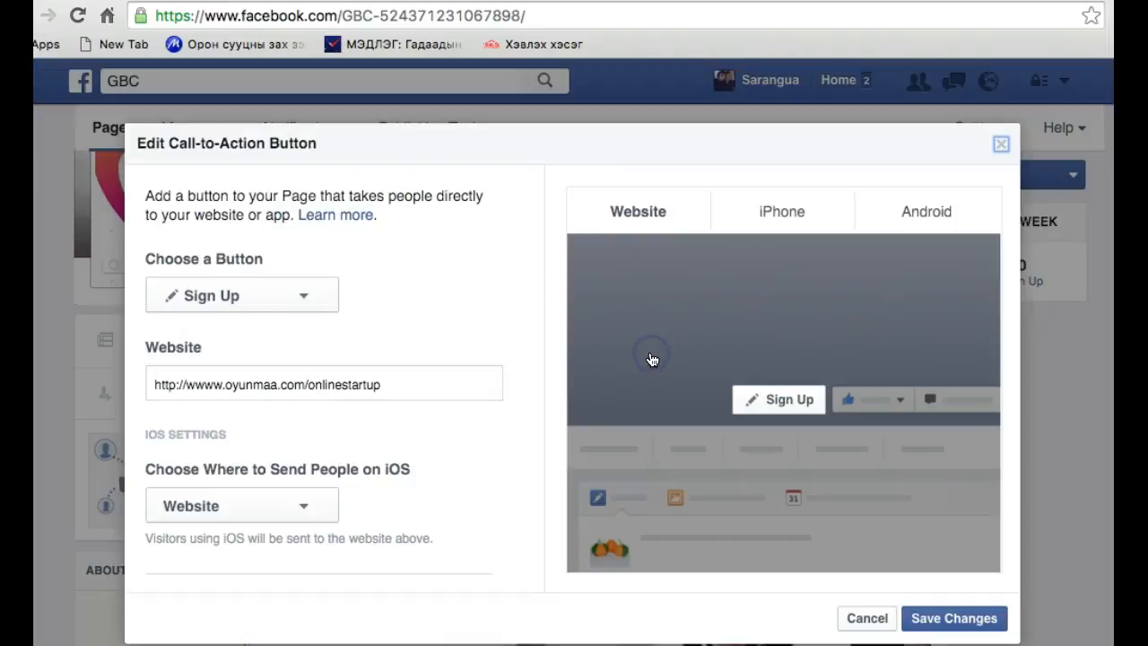
left_click(286, 389)
triple_click(286, 389)
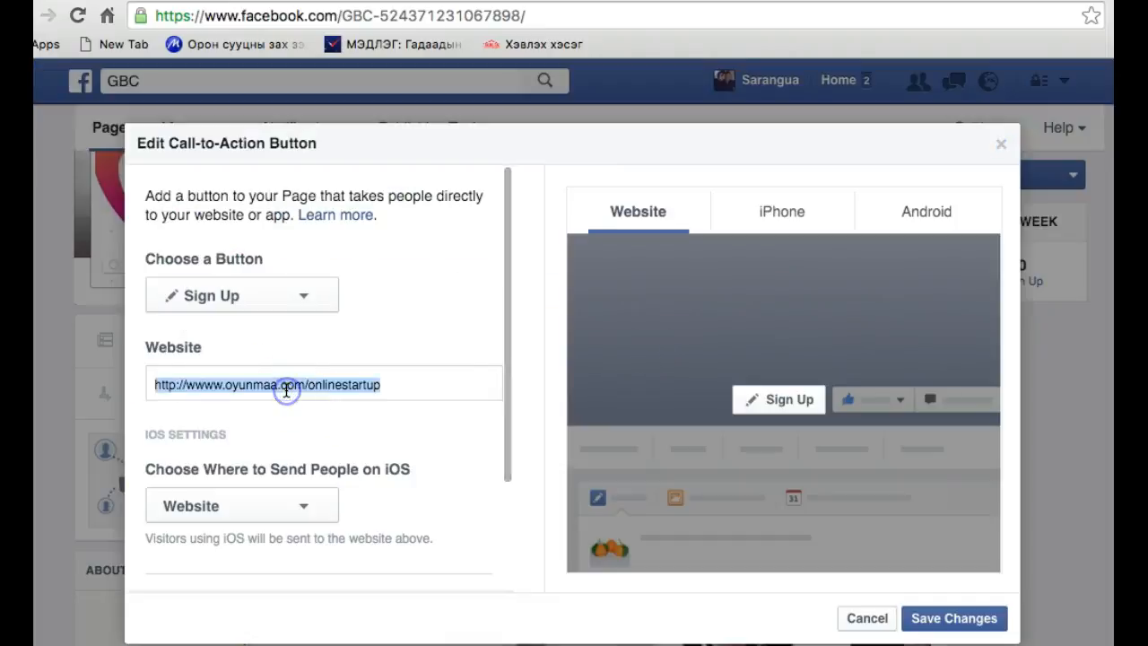
key("ctrl+v")
scroll(490, 455, "down", 2)
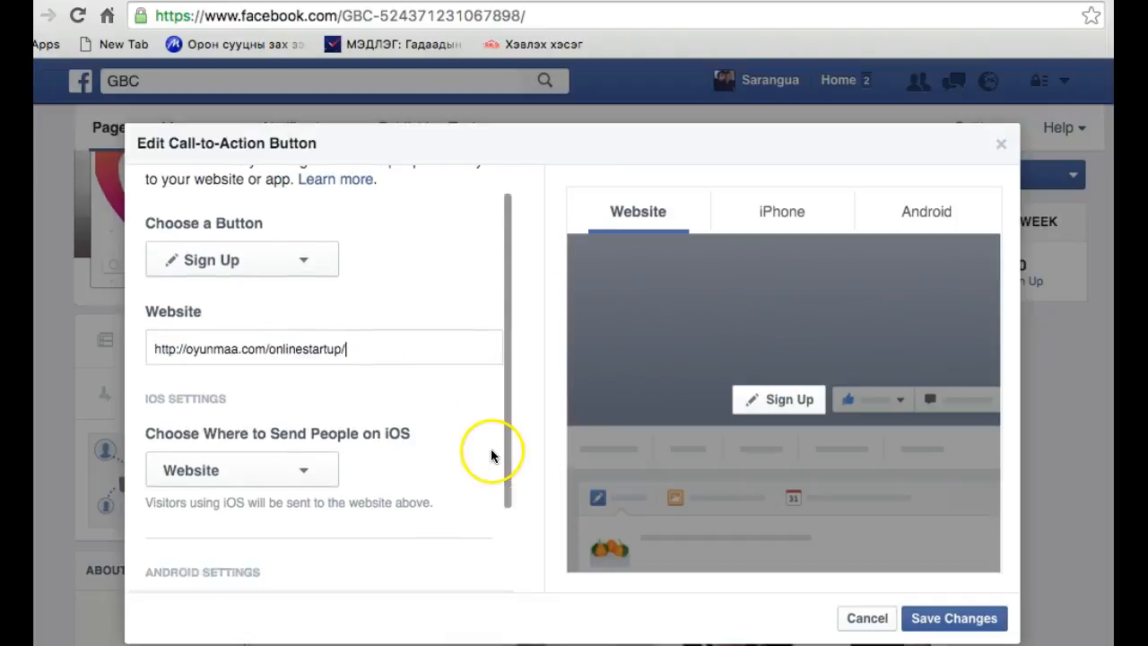
left_click(953, 618)
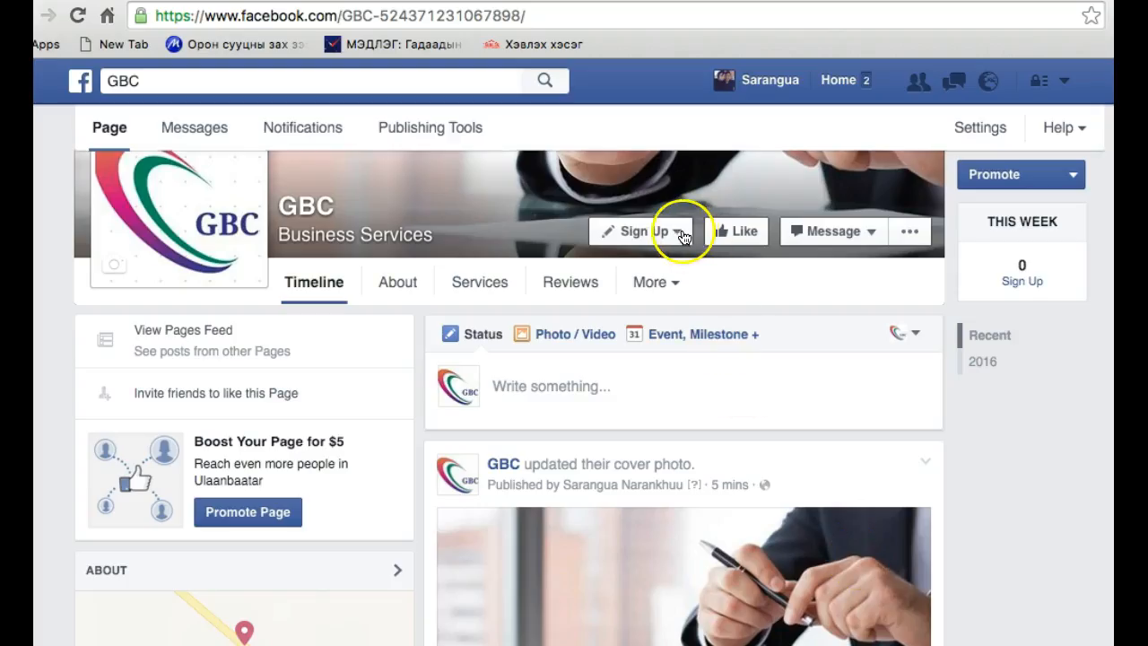
Test the page's Sign Up button again and look through the linked website's home page and videos
left_click(681, 235)
left_click(652, 275)
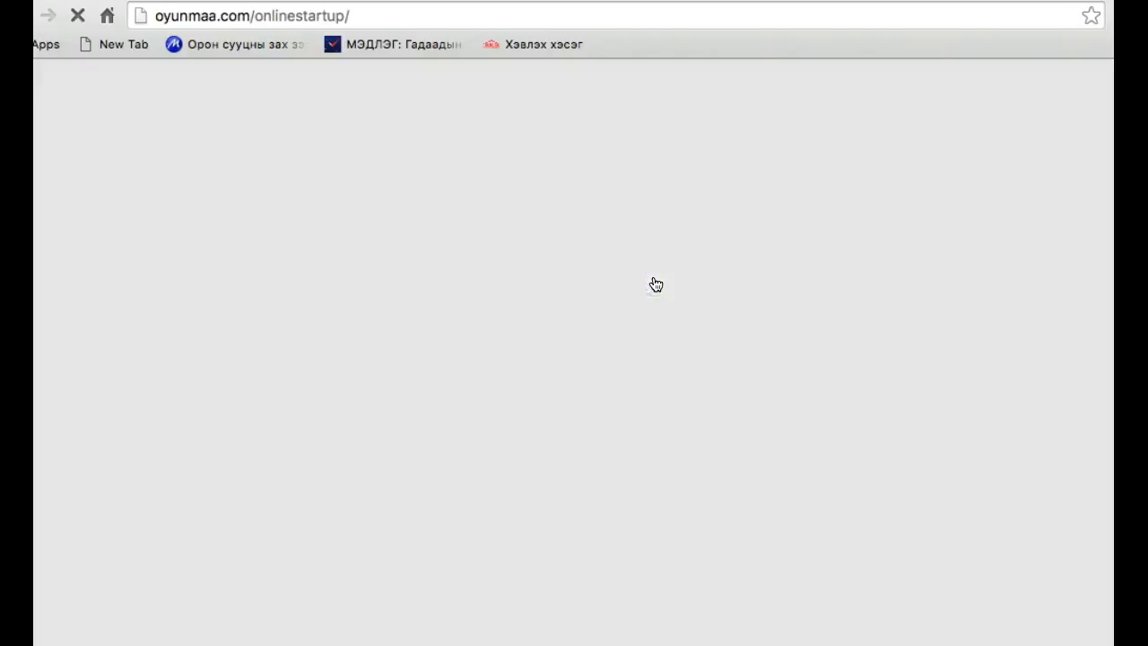
scroll(445, 399, "down", 7)
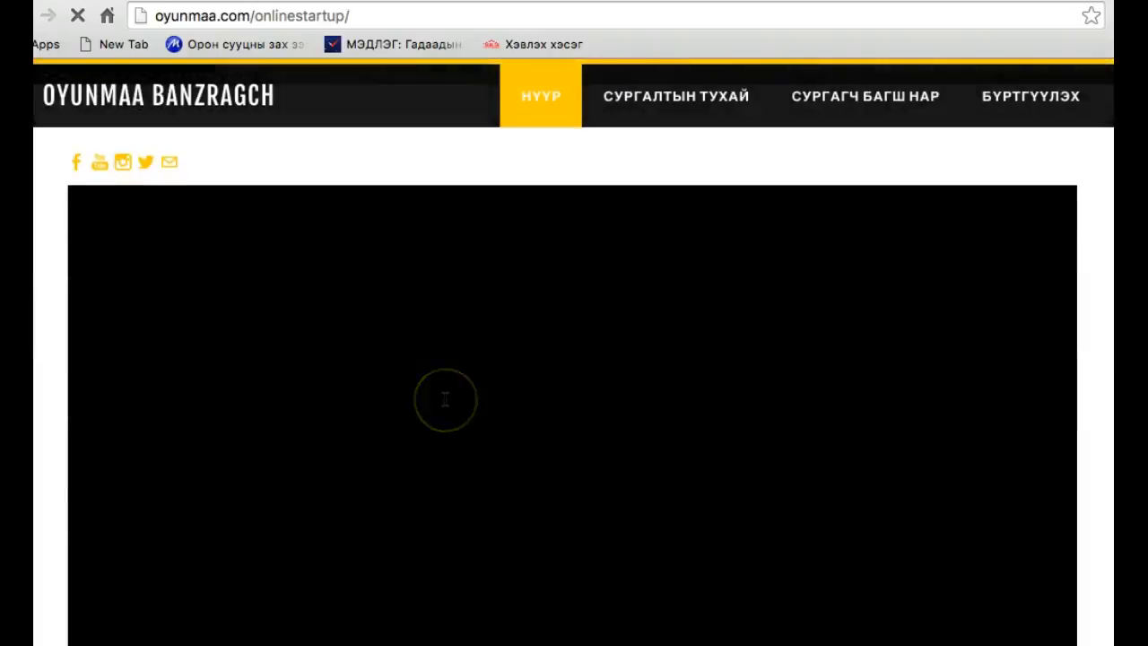
scroll(445, 399, "down", 5)
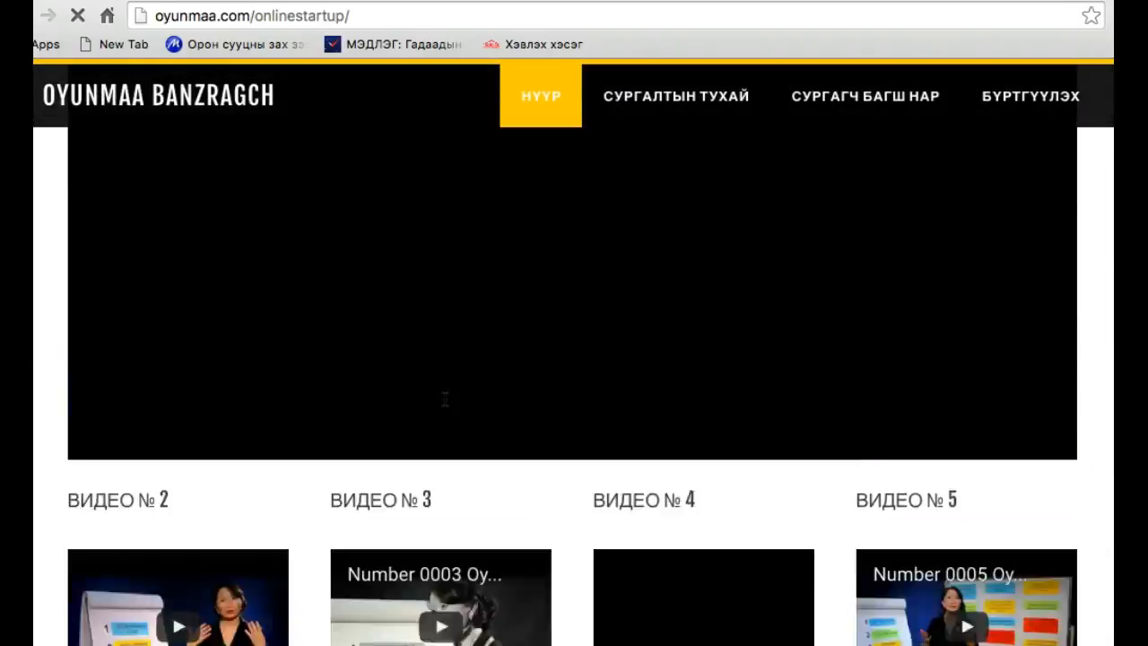
scroll(445, 399, "up", 12)
scroll(445, 396, "down", 5)
scroll(445, 395, "up", 5)
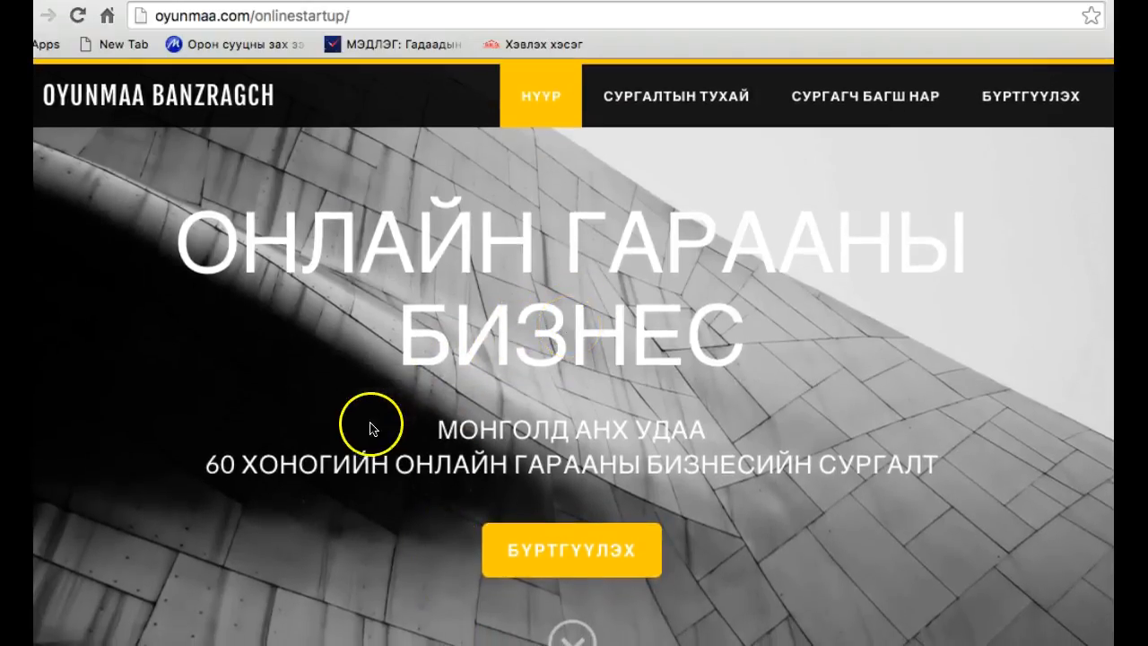
scroll(367, 431, "down", 6)
scroll(354, 398, "down", 3)
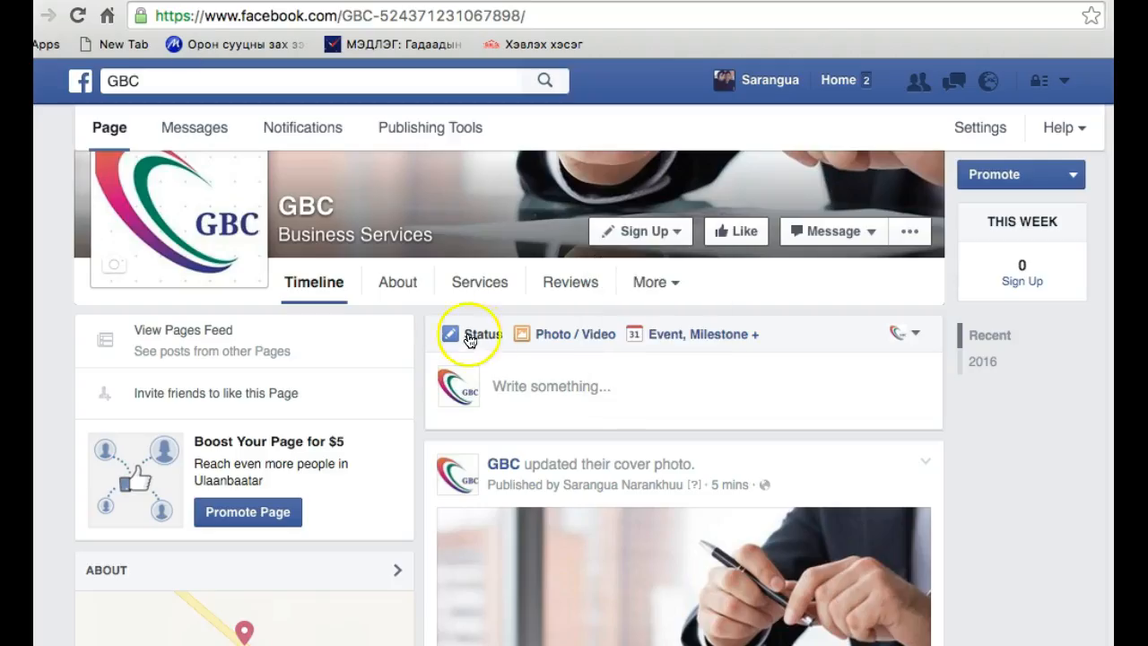
Return to the GBC Facebook page and look over its timeline posts, photos and cover
left_click(528, 401)
scroll(526, 405, "down", 3)
scroll(526, 407, "down", 6)
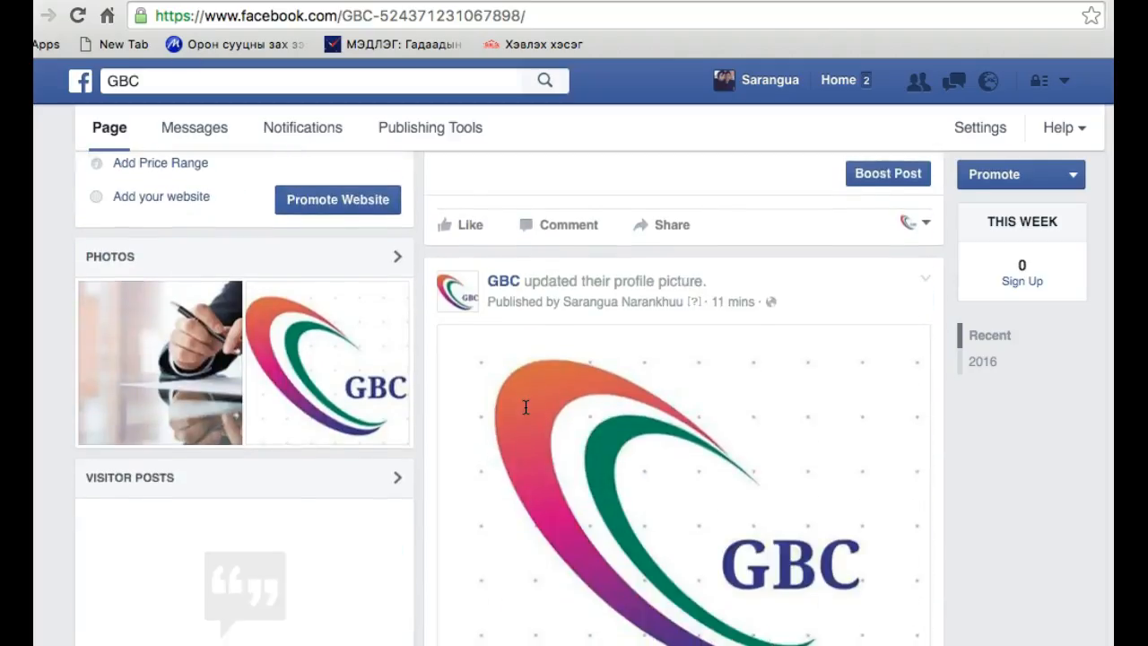
scroll(525, 408, "up", 10)
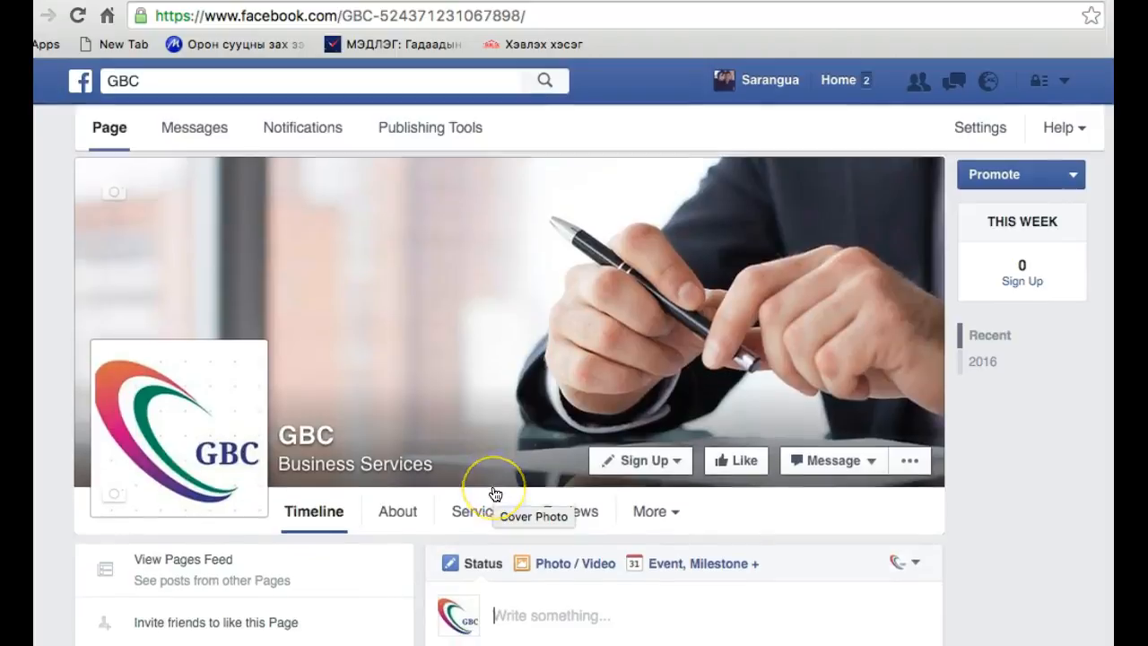
scroll(495, 494, "down", 3)
scroll(495, 494, "down", 1)
left_click(416, 377)
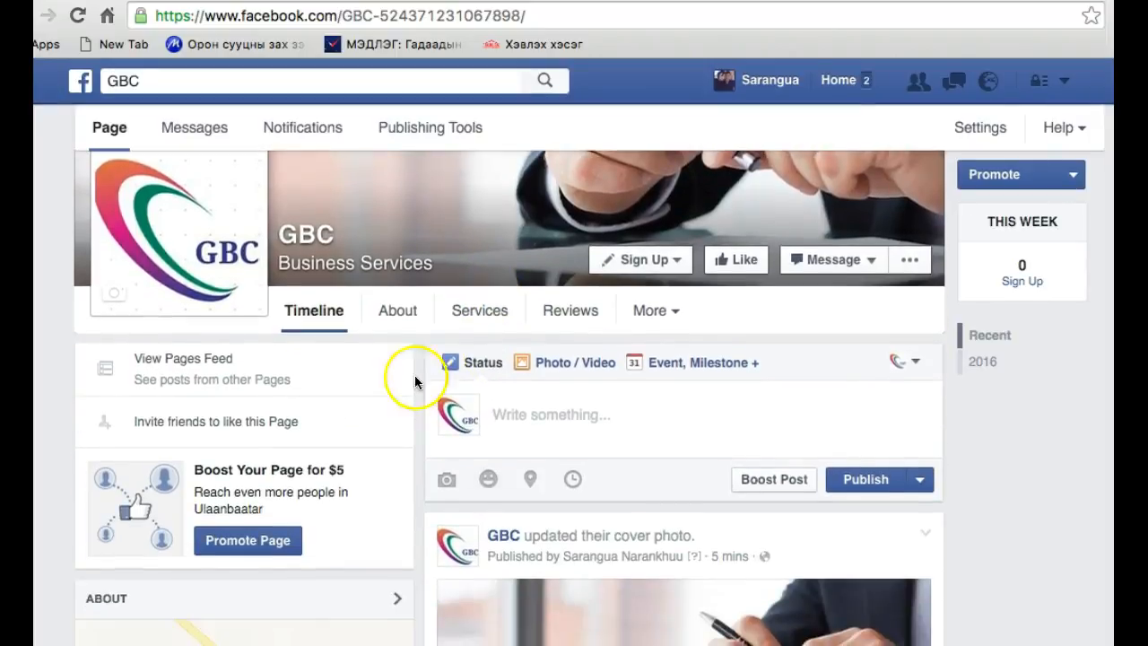
Open the GBC page's About section, view its overview, and switch to the Page Info details
left_click(395, 332)
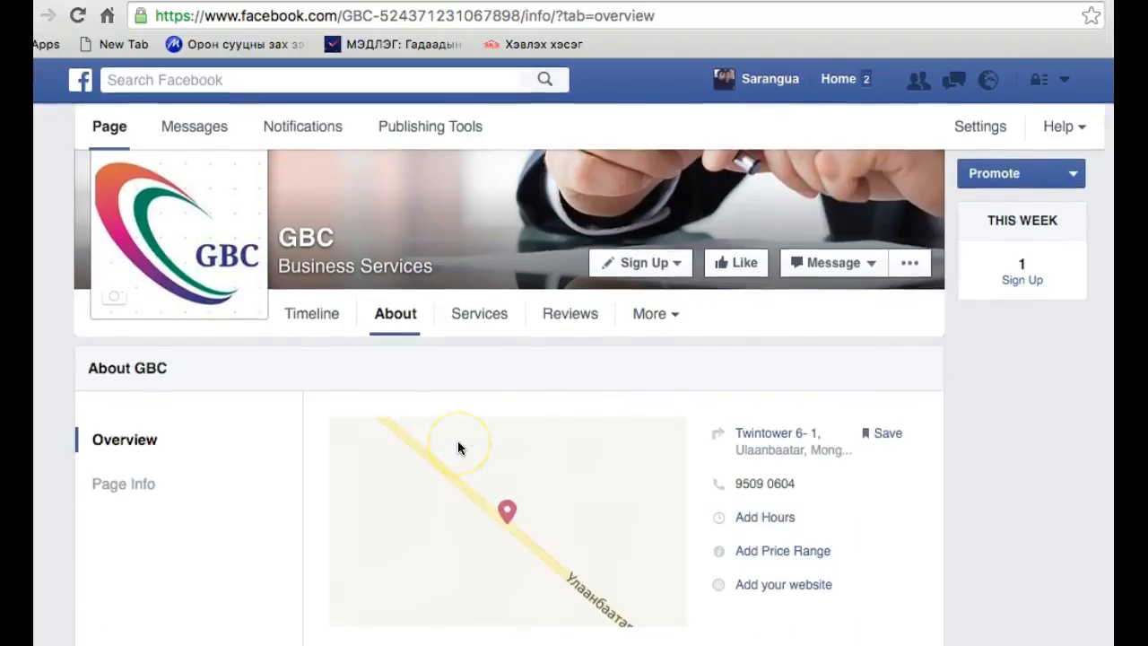
left_click(117, 444)
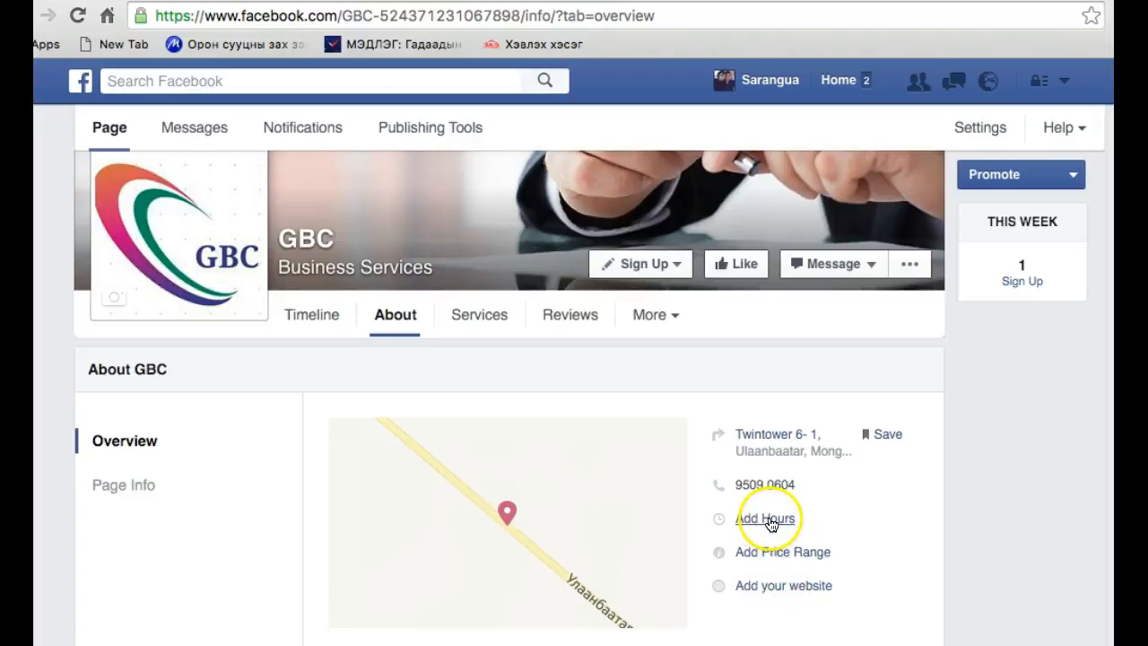
left_click(119, 489)
scroll(456, 518, "down", 5)
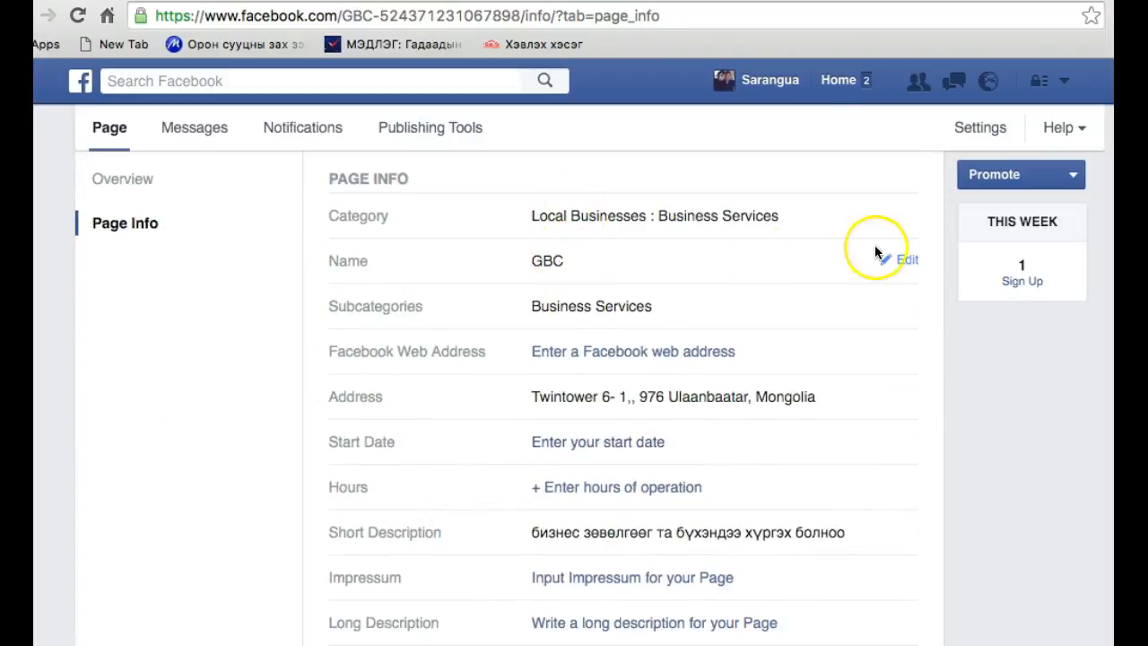
Examine the Page Info fields, from category, name and address to descriptions, price range, phone, email and website
mouse_move(918, 262)
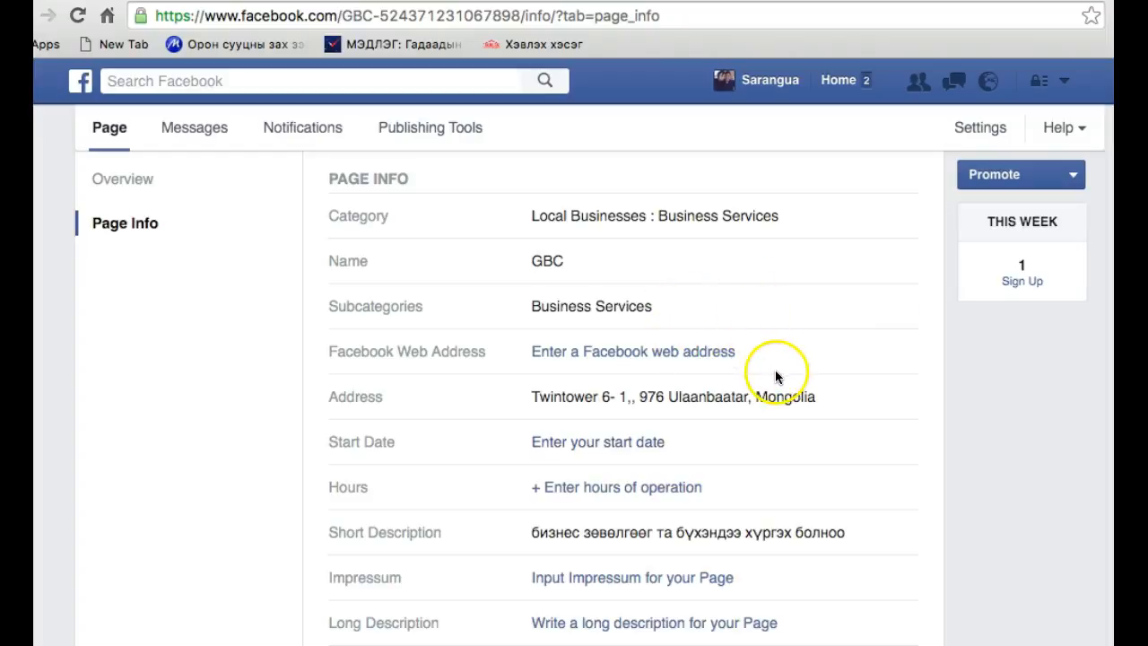
scroll(709, 454, "down", 3)
scroll(709, 455, "down", 3)
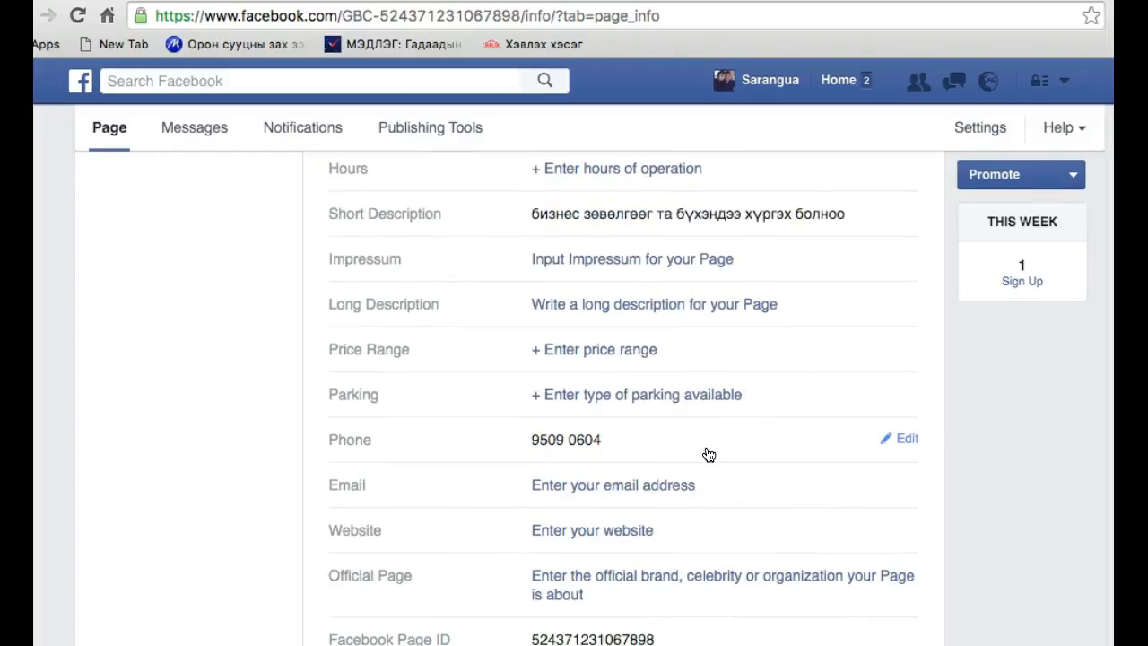
scroll(607, 358, "up", 4)
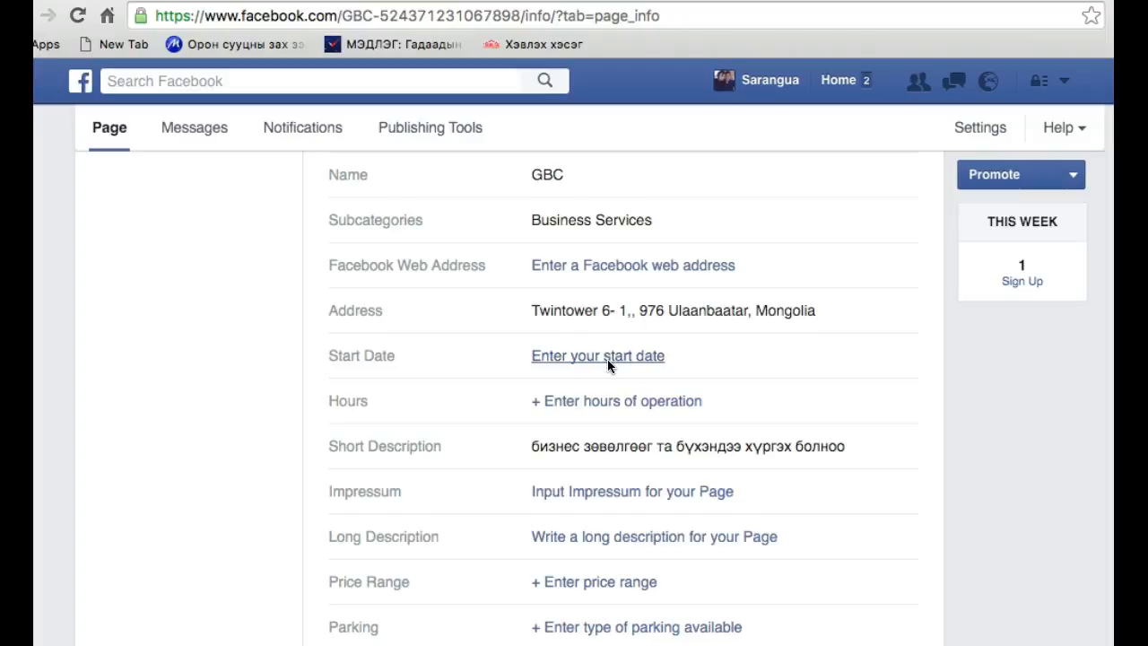
scroll(607, 530, "down", 2)
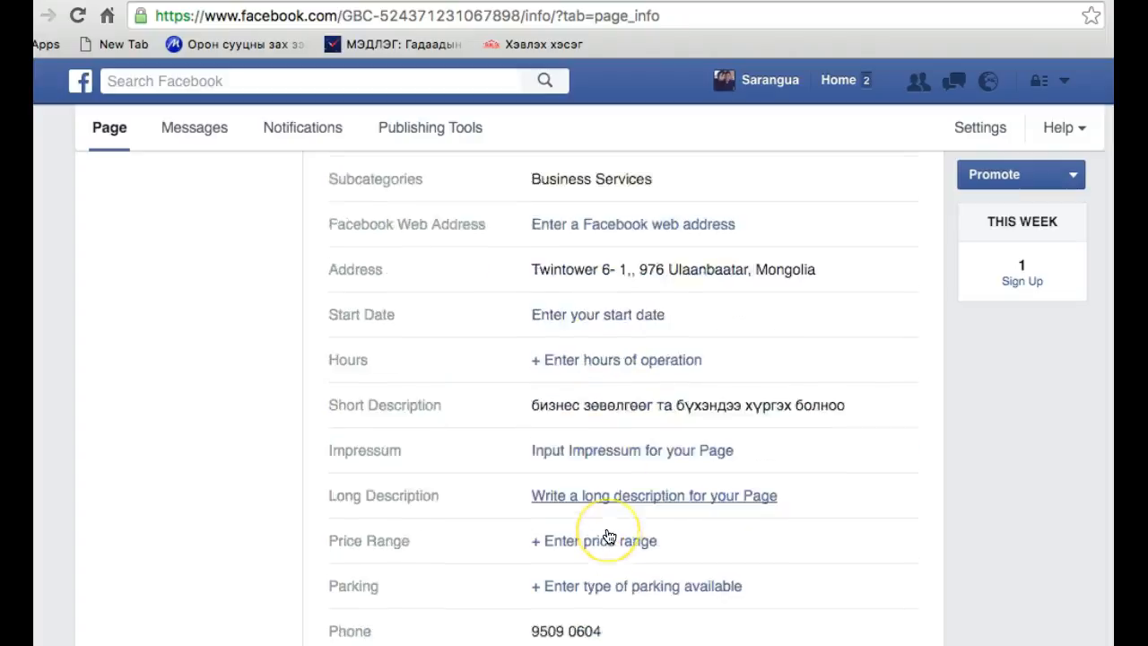
scroll(609, 537, "down", 2)
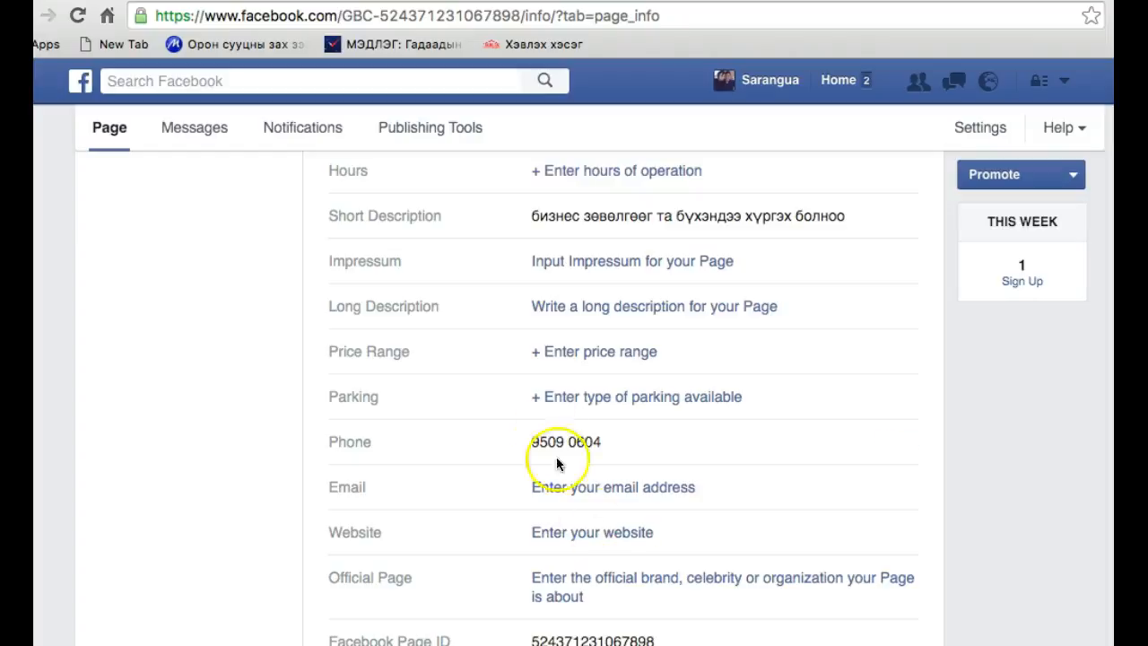
scroll(542, 350, "up", 4)
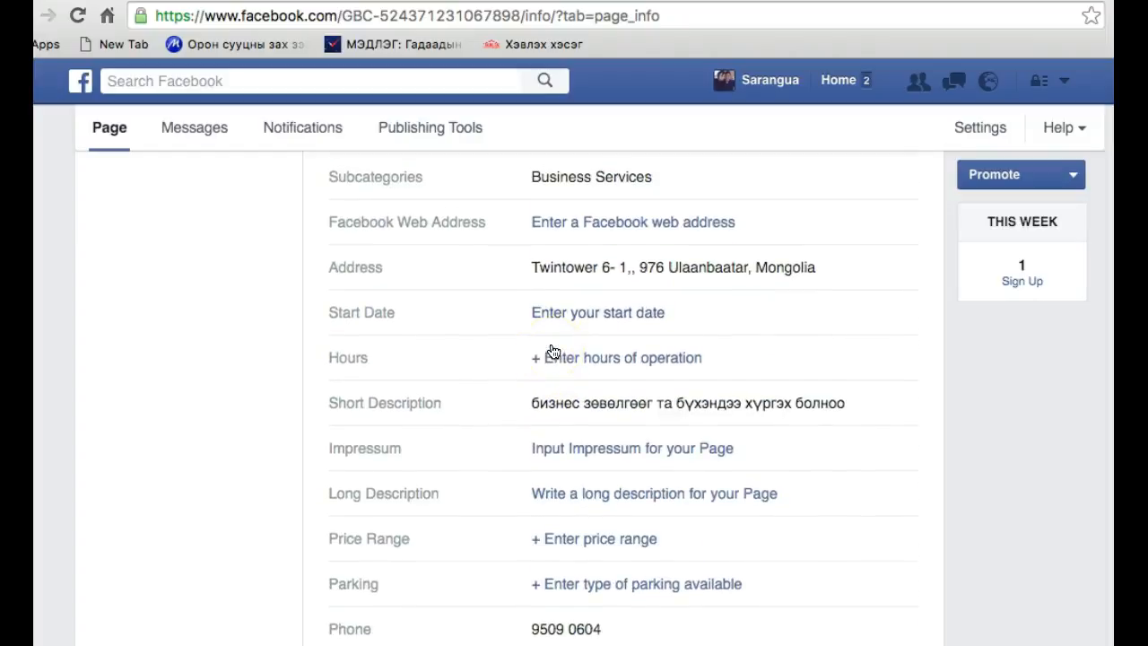
scroll(550, 351, "up", 4)
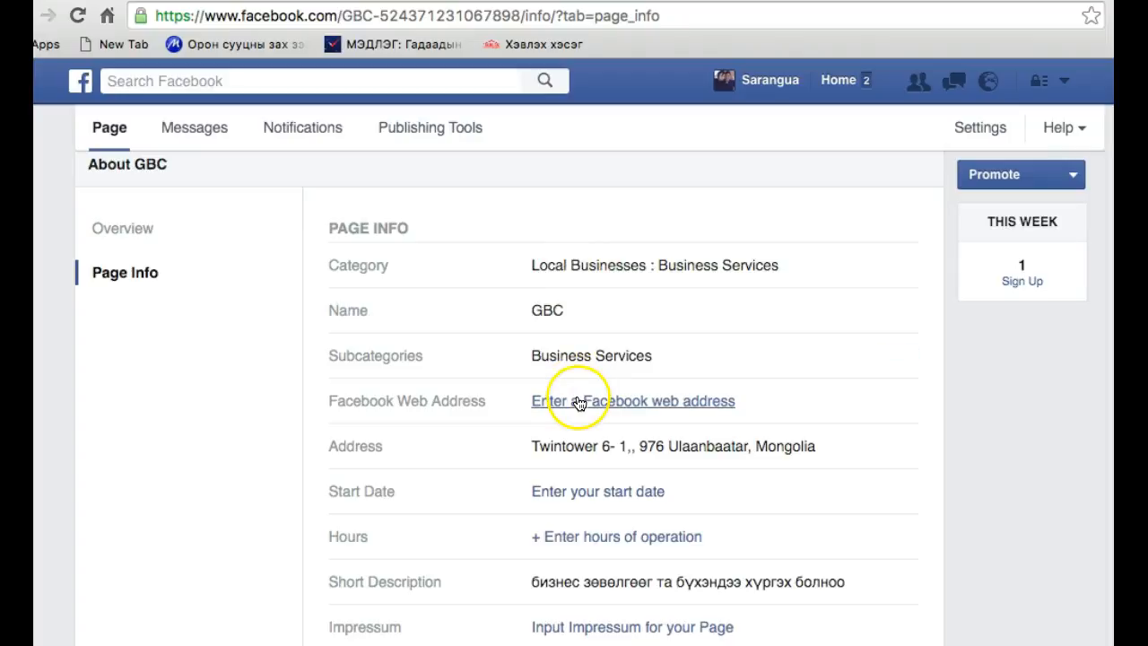
Check the Facebook Web Address option in Page Info twice, cancelling each time without entering an address
scroll(579, 403, "down", 1)
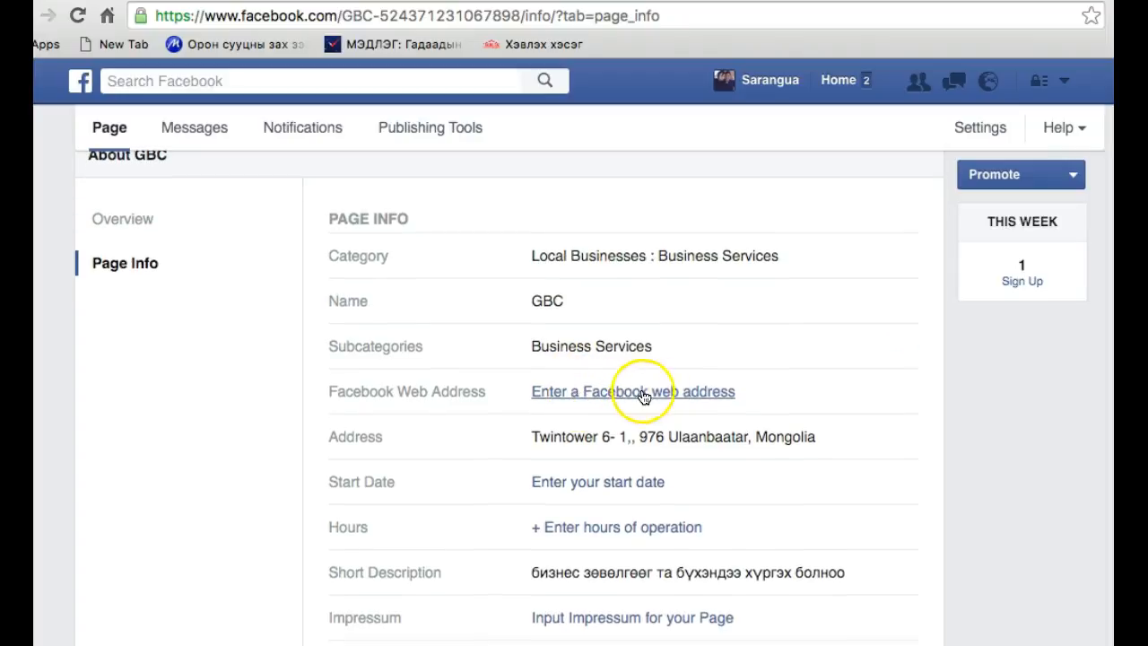
scroll(655, 395, "down", 3)
left_click(661, 313)
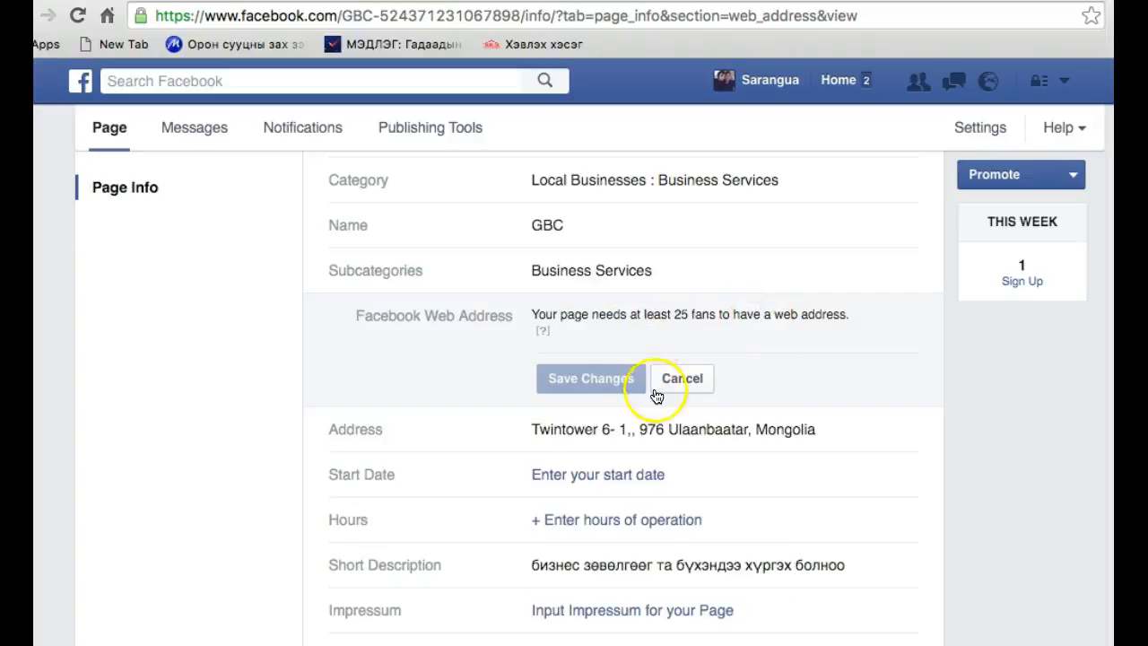
left_click(674, 381)
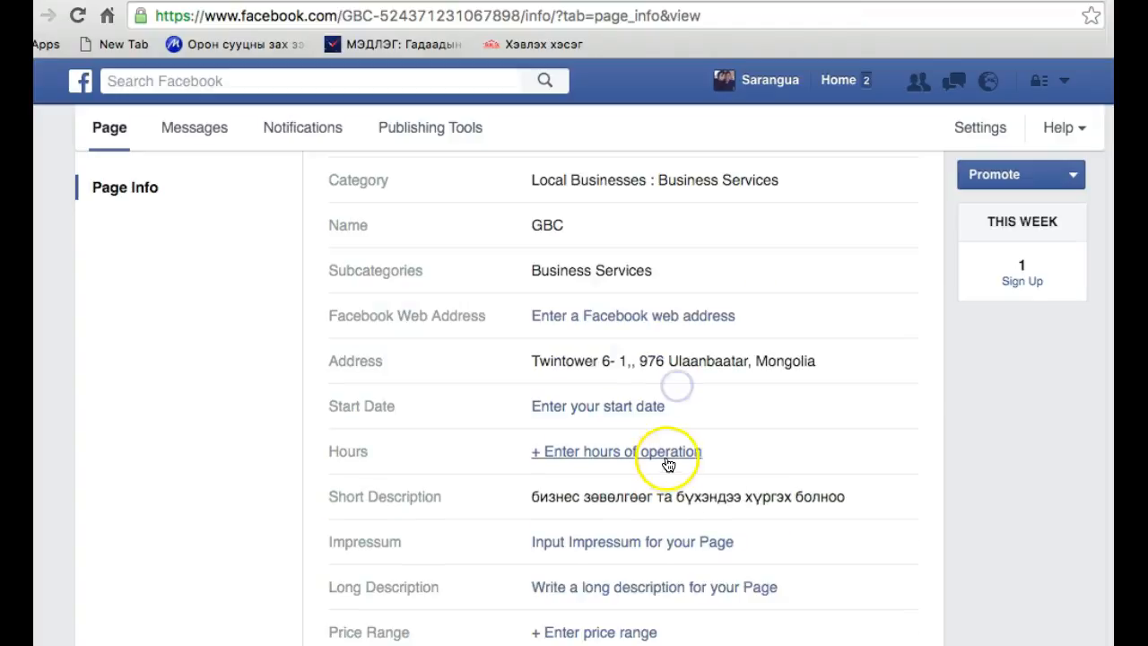
left_click(650, 322)
left_click(680, 388)
Look over the remaining Page Info fields and check the Long Description entry, cancelling without entering any text
scroll(674, 431, "down", 3)
scroll(641, 359, "up", 1)
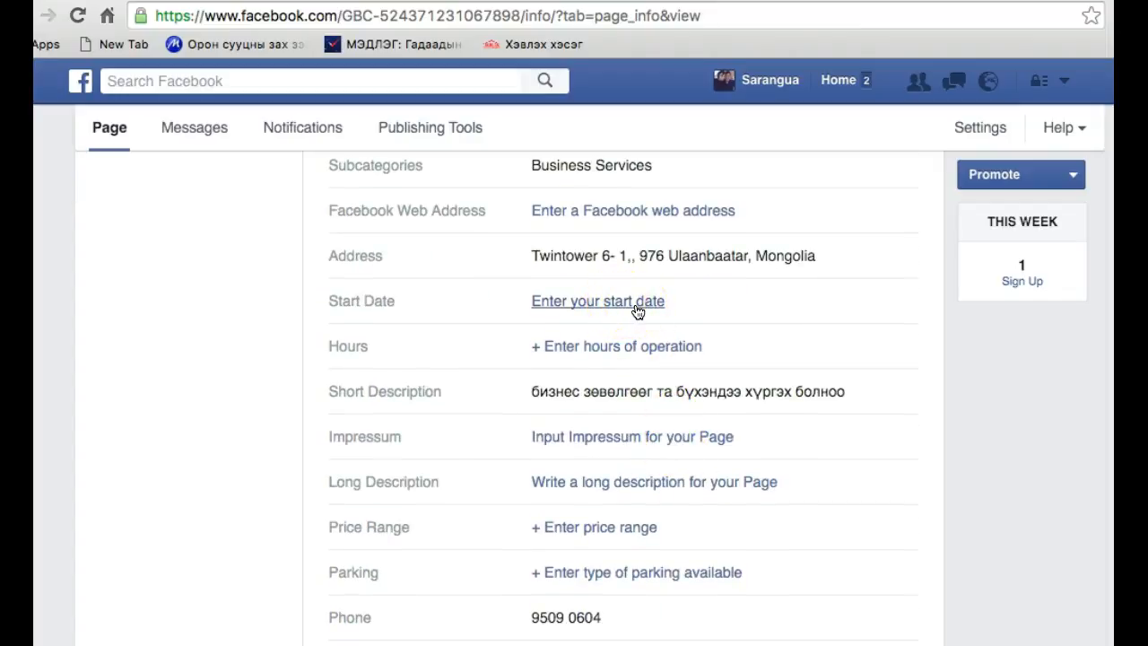
left_click(630, 353)
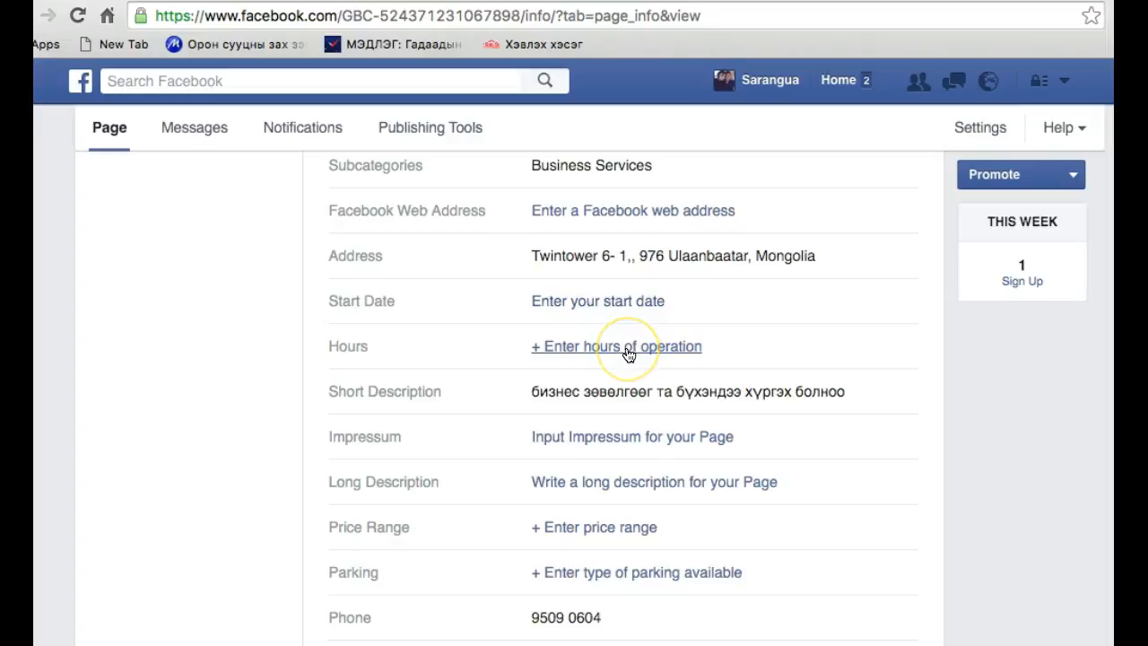
scroll(628, 354, "down", 2)
left_click(614, 414)
left_click(654, 438)
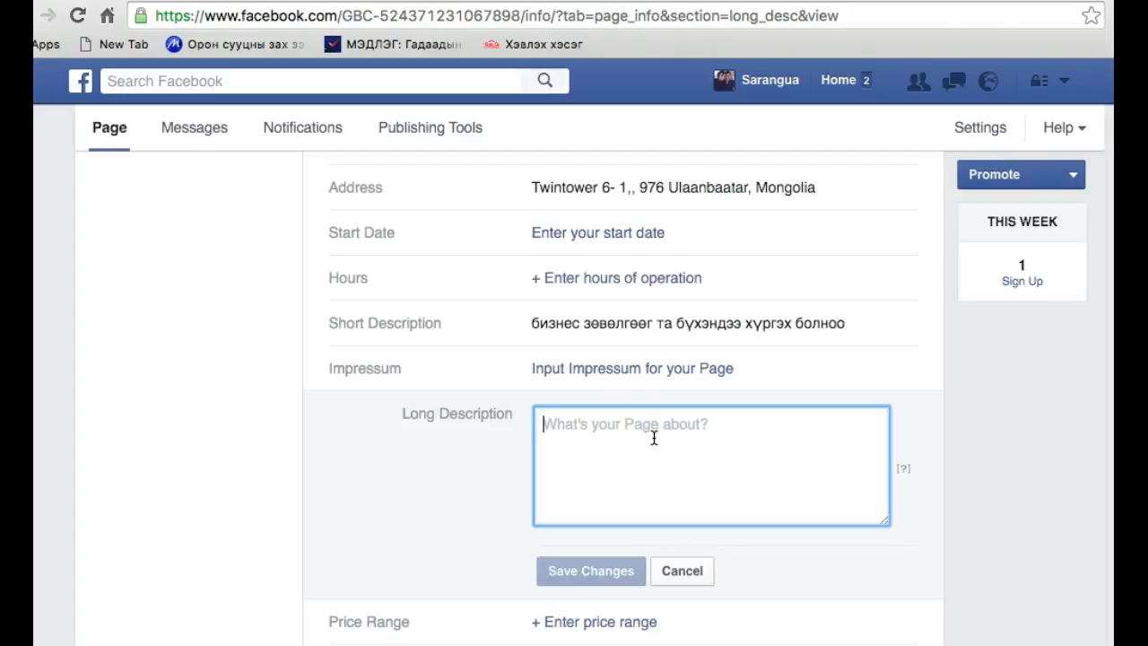
left_click(685, 574)
scroll(686, 583, "down", 2)
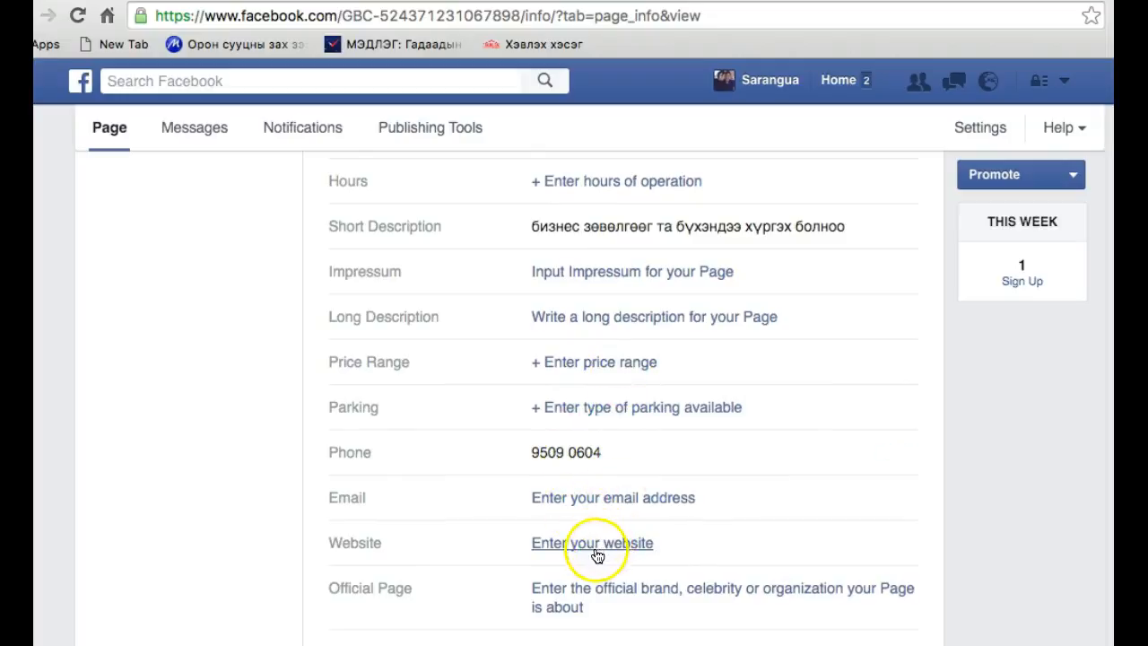
scroll(593, 598, "up", 10)
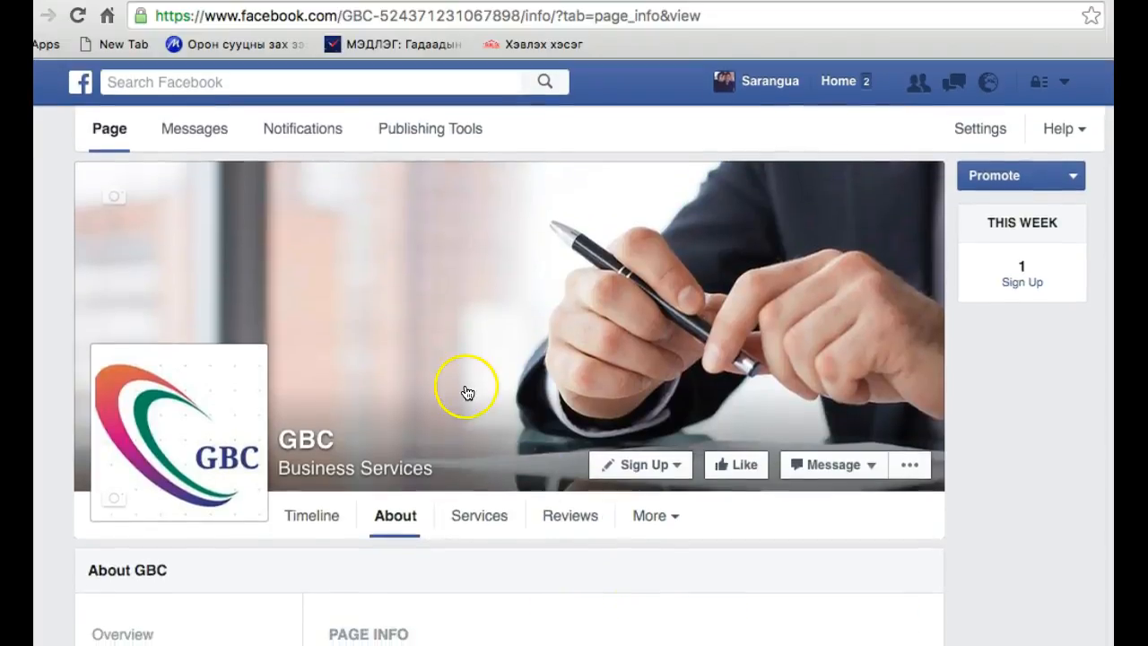
View the GBC page's Services and Reviews sections and check for further page sections
left_click(487, 512)
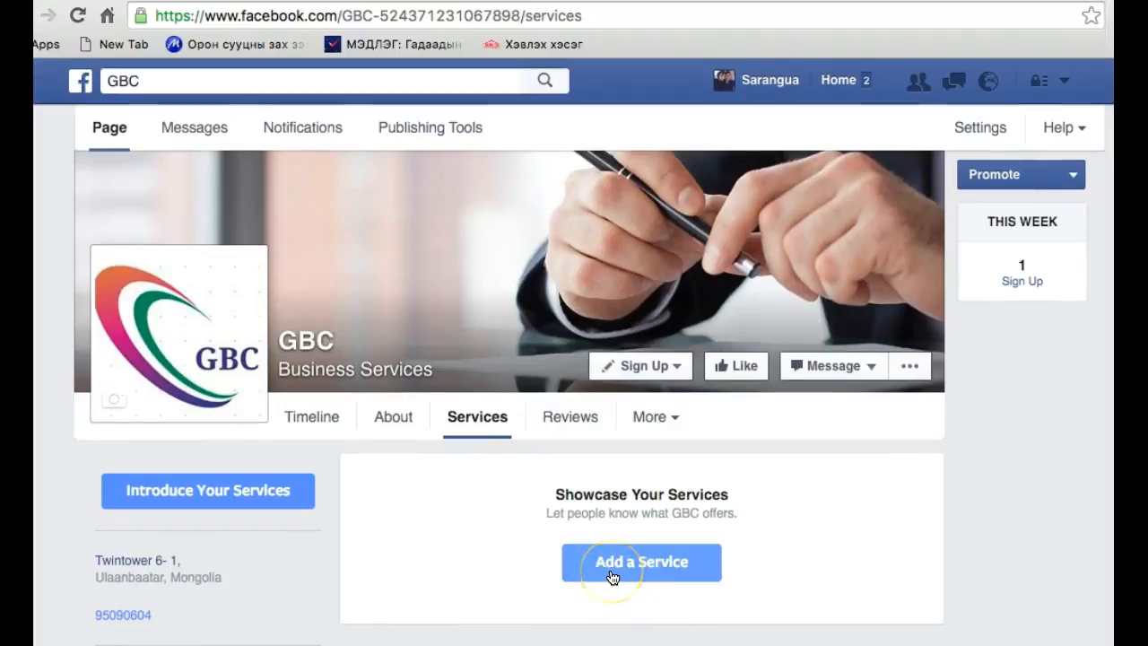
left_click(572, 433)
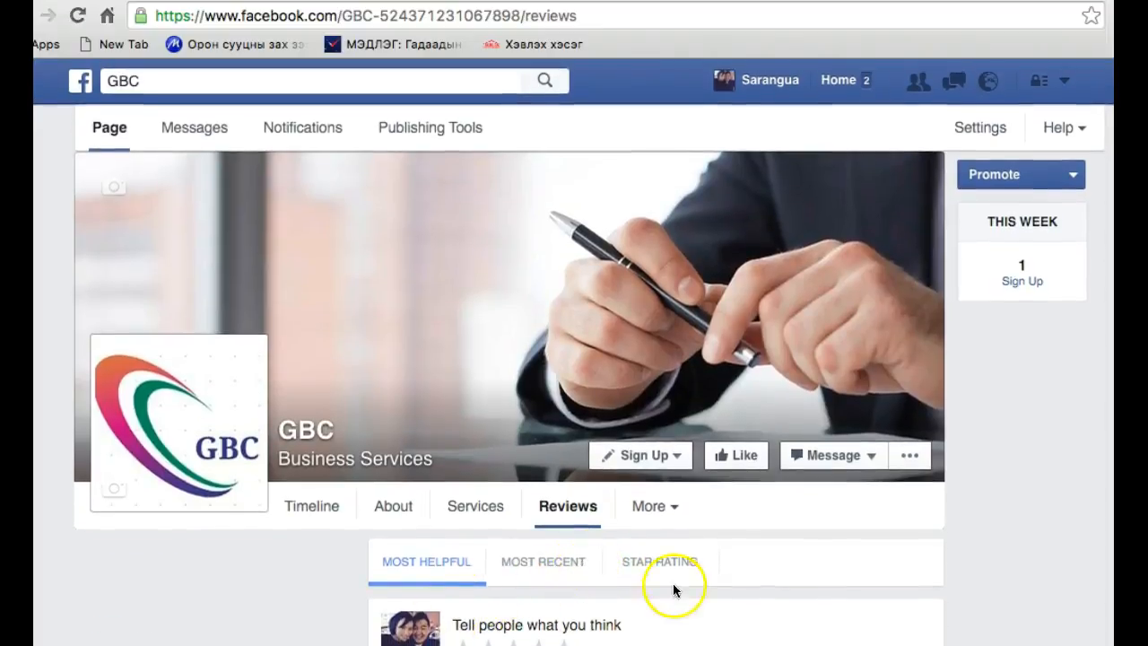
left_click(670, 510)
left_click(670, 517)
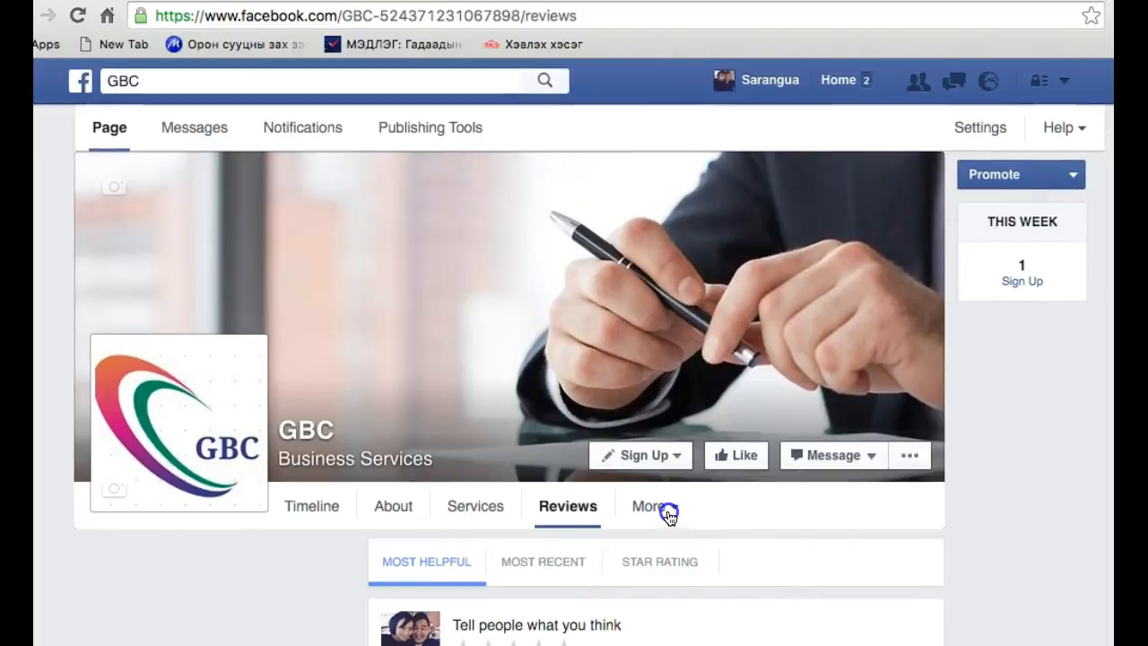
Return to the GBC page's timeline and look through its cover photo, profile picture post and photos
left_click(301, 522)
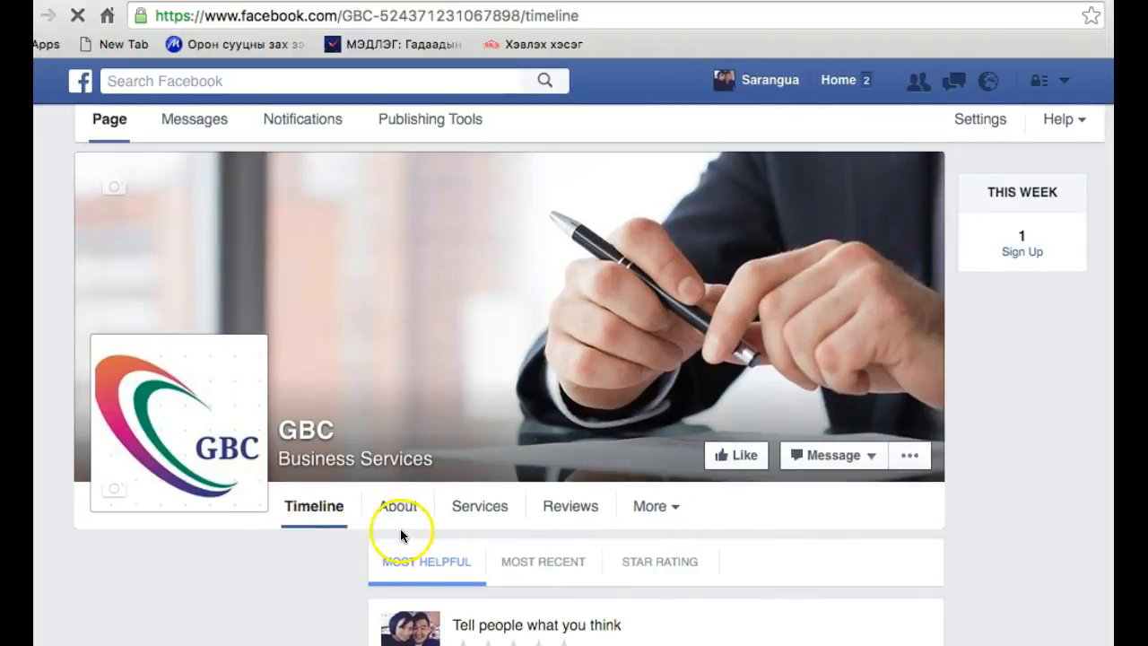
scroll(453, 530, "down", 5)
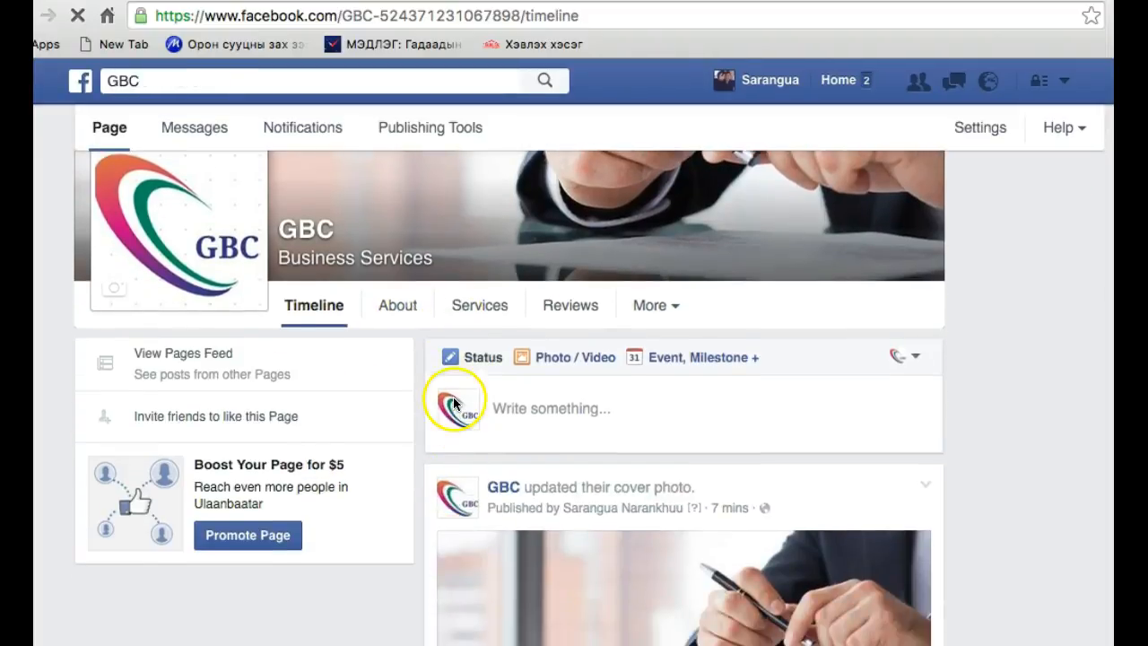
scroll(458, 438, "down", 6)
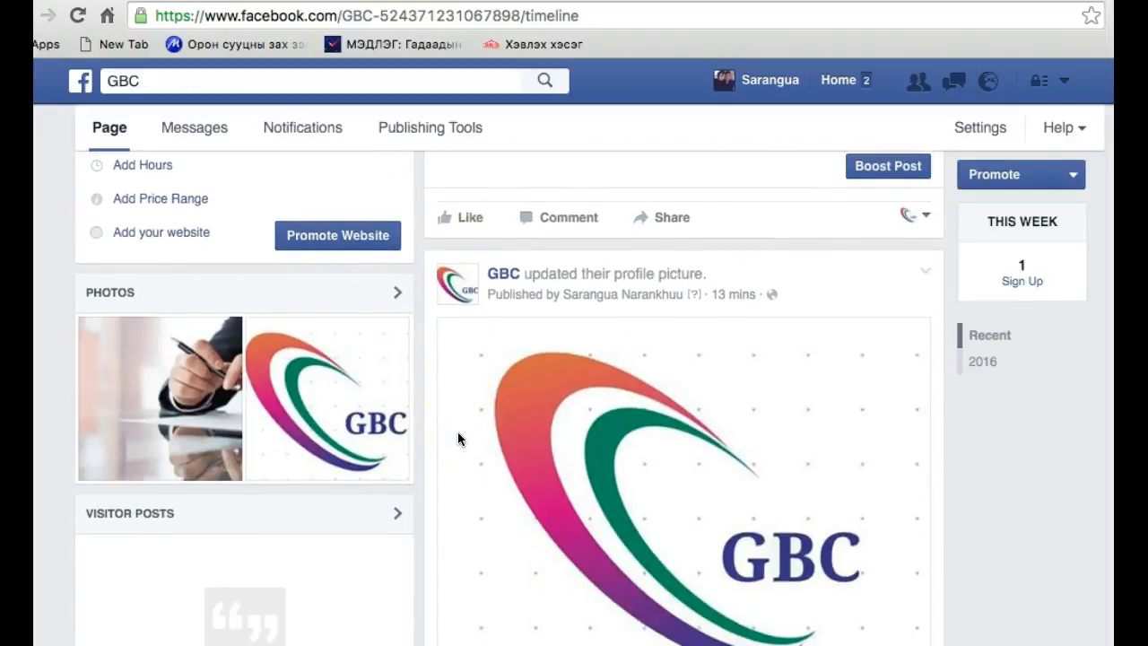
scroll(458, 438, "up", 11)
scroll(457, 438, "up", 3)
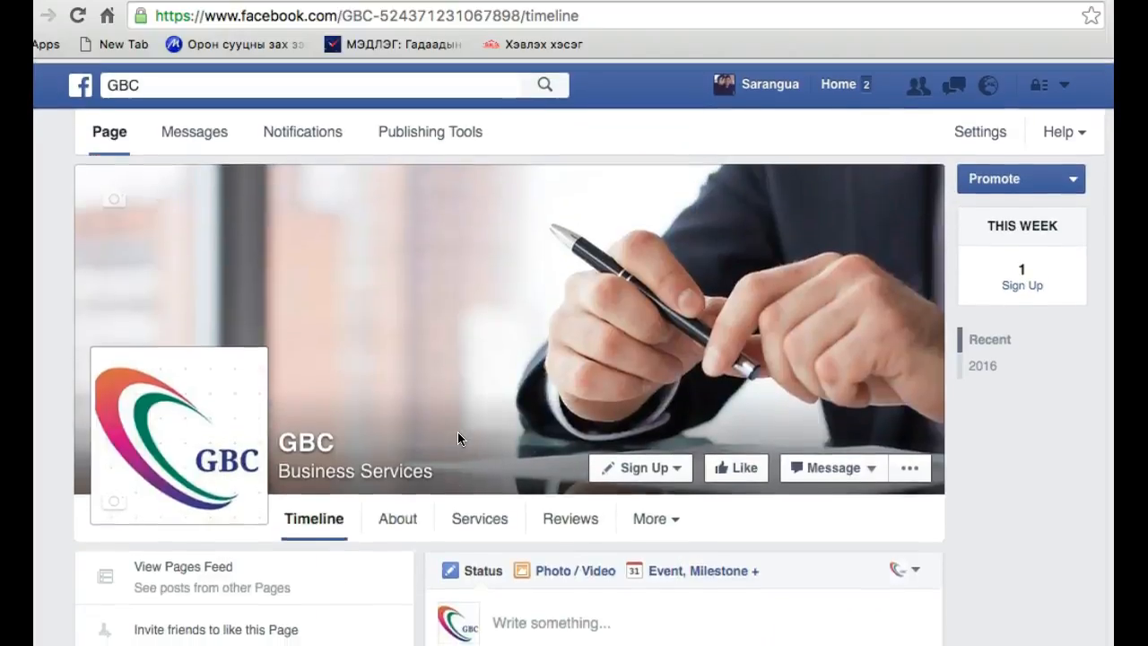
scroll(457, 438, "down", 6)
scroll(458, 437, "down", 4)
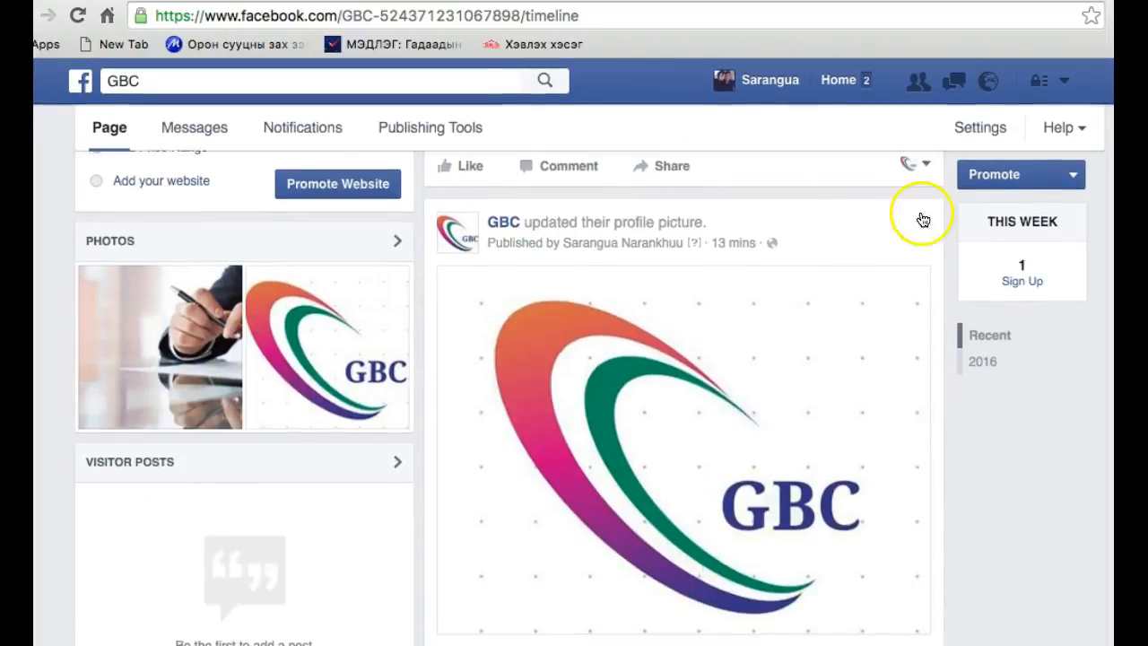
Open the GBC page's settings and look through the General options, from Favorites to Merge Pages
left_click(992, 125)
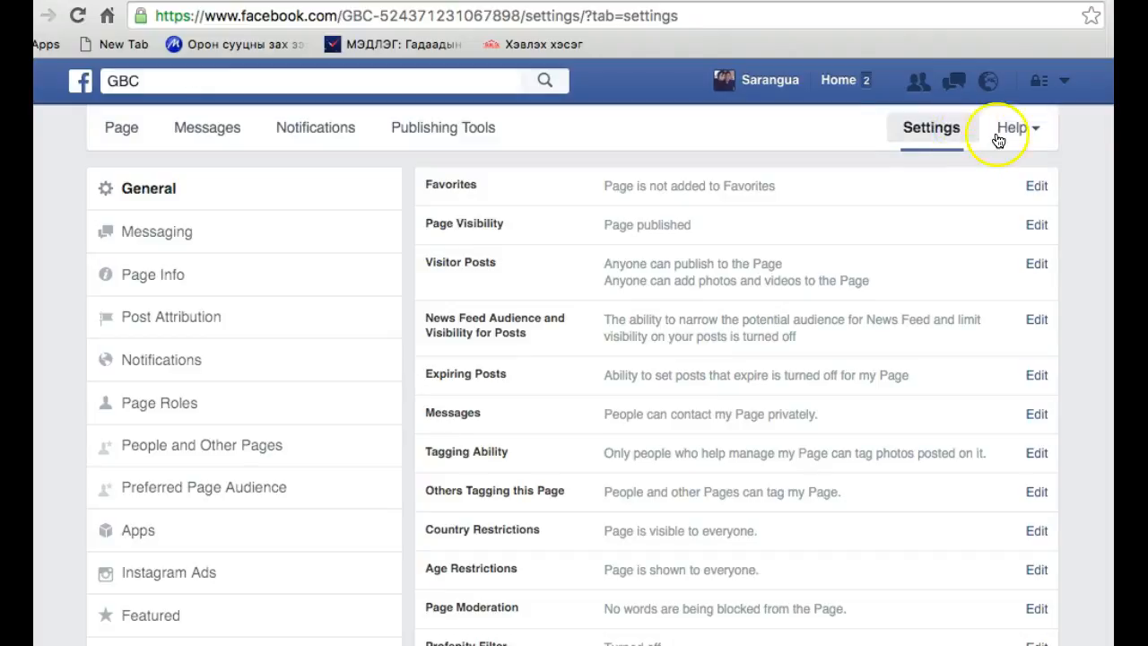
scroll(492, 296, "down", 1)
scroll(492, 296, "down", 2)
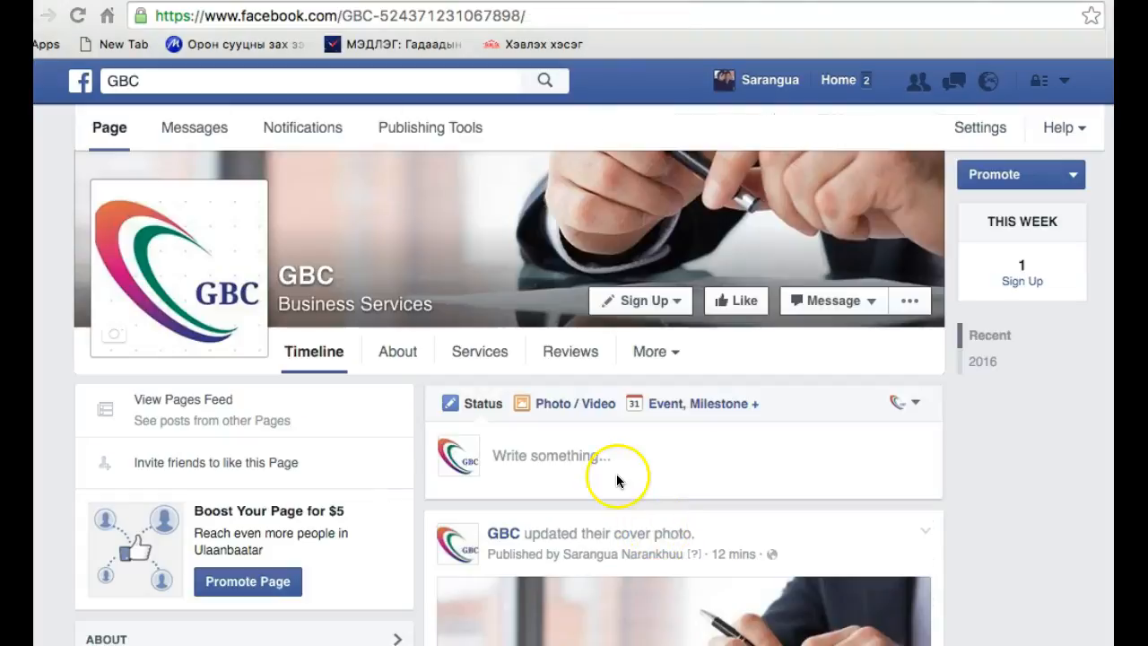
scroll(616, 476, "down", 2)
scroll(616, 473, "up", 3)
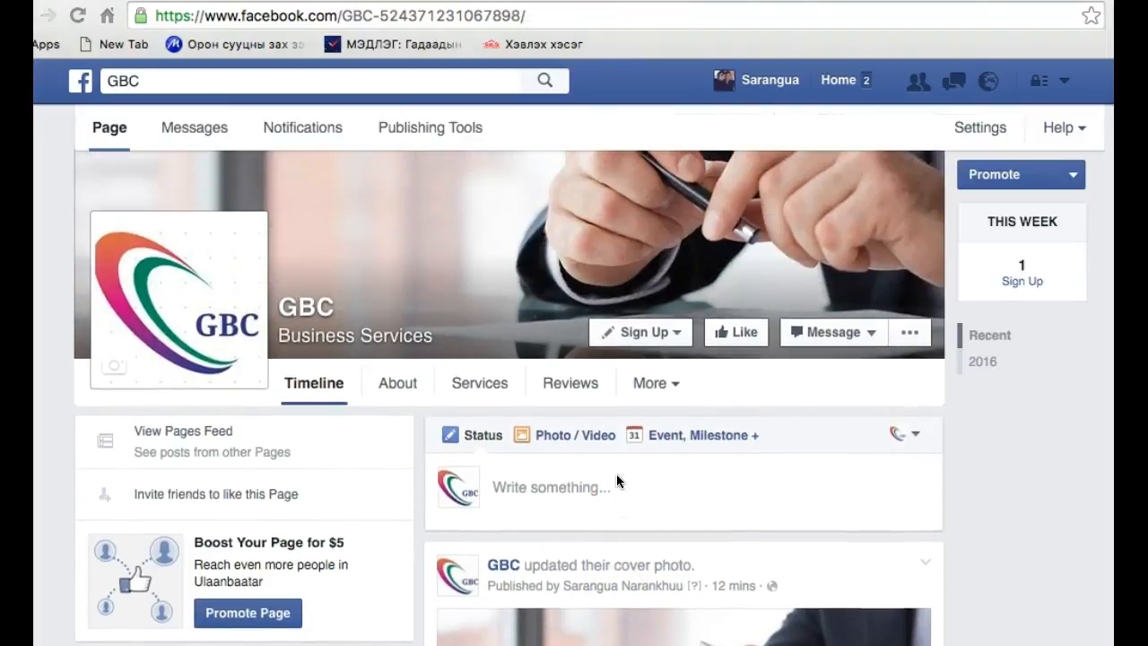
Switch the keyboard input to MongolianQWERTY and publish the status "Сайн байна уу" on the GBC timeline
scroll(557, 482, "down", 3)
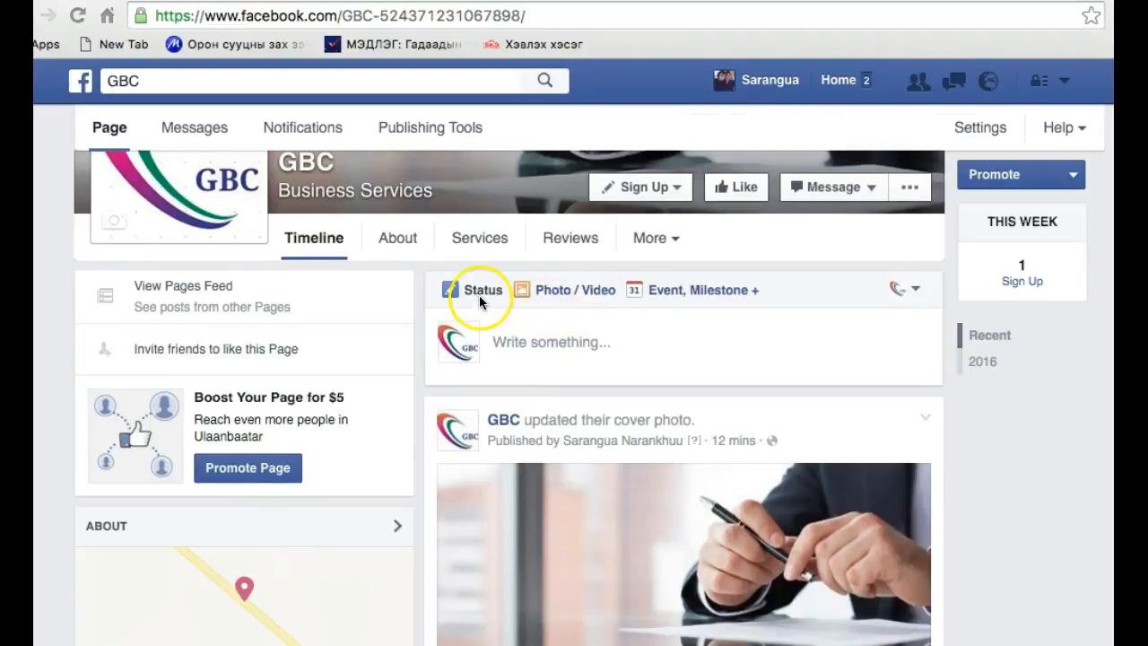
left_click(553, 344)
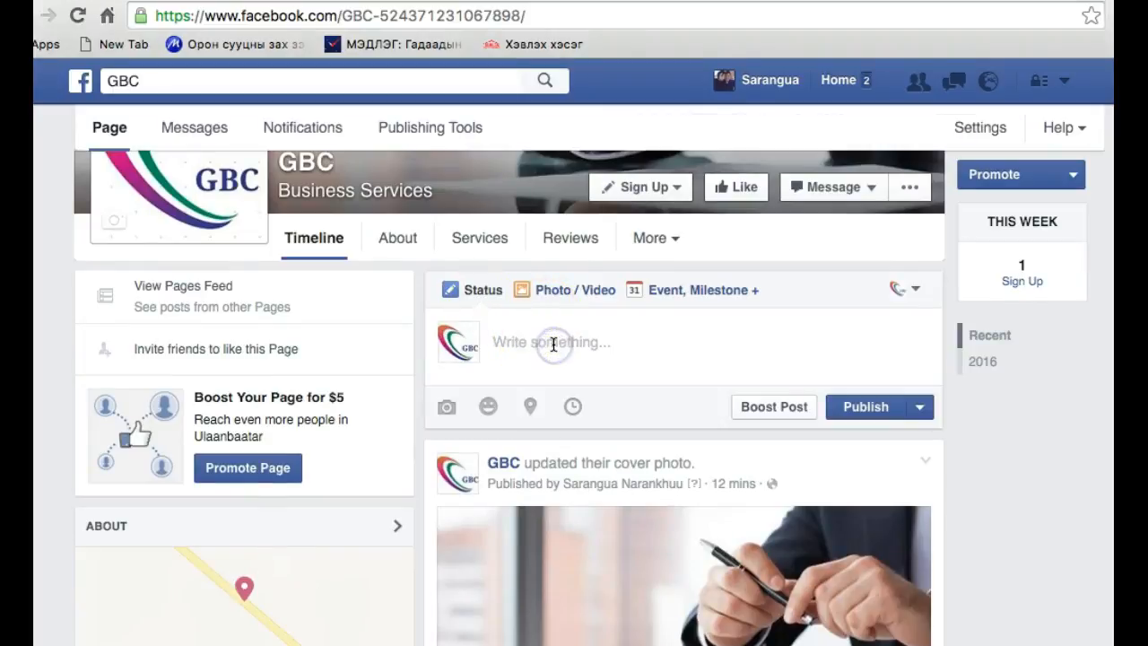
left_click(953, 1)
left_click(976, 17)
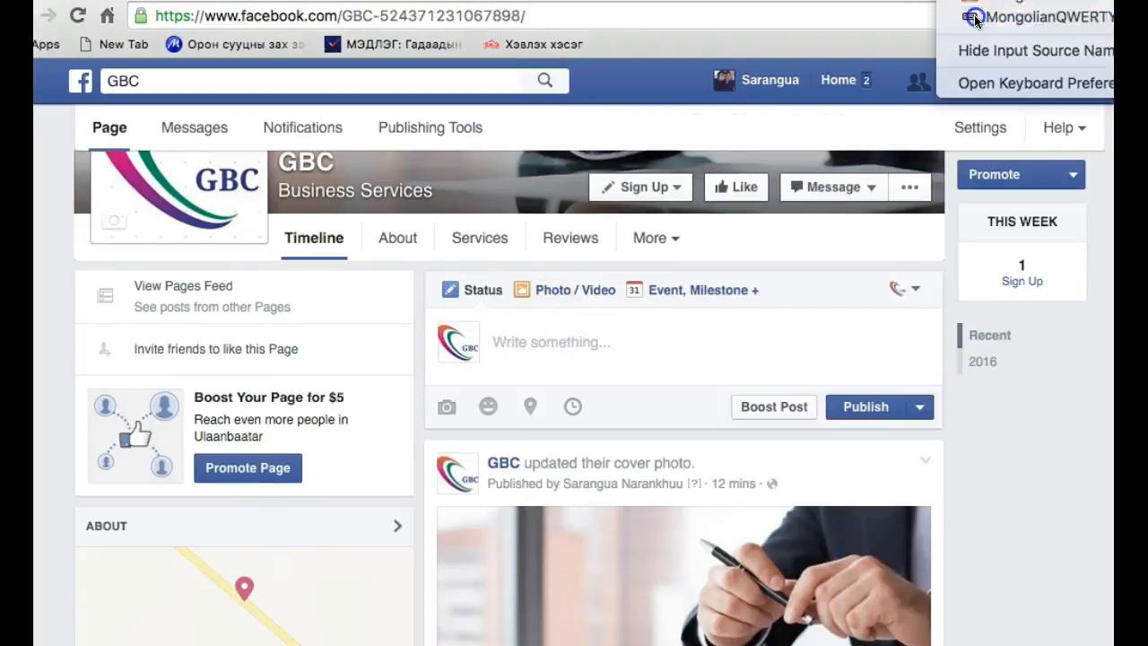
type("Сайн байна уу")
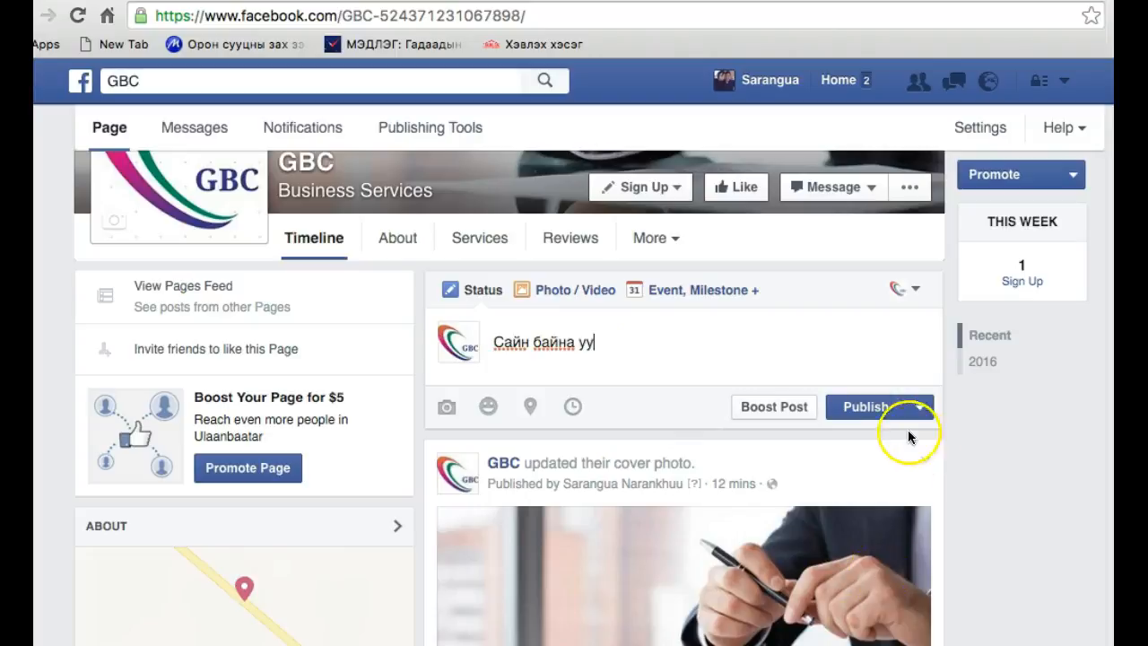
left_click(865, 416)
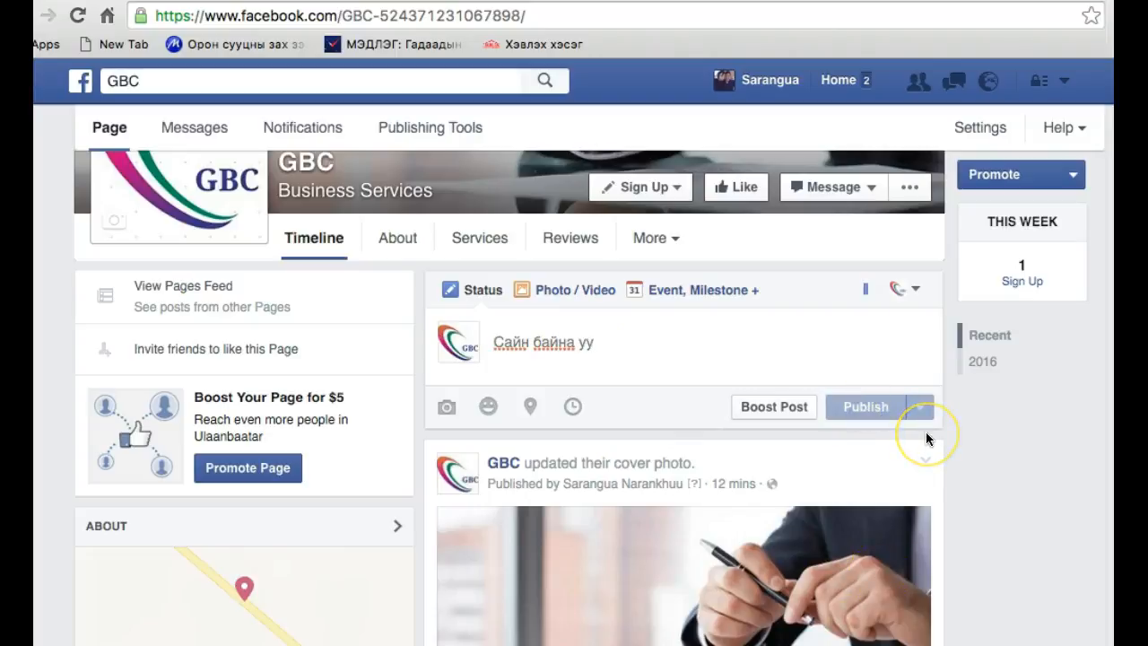
Open the photo and video posting options and review the choices from Upload Photos/Video to Create Slideshow
left_click(562, 293)
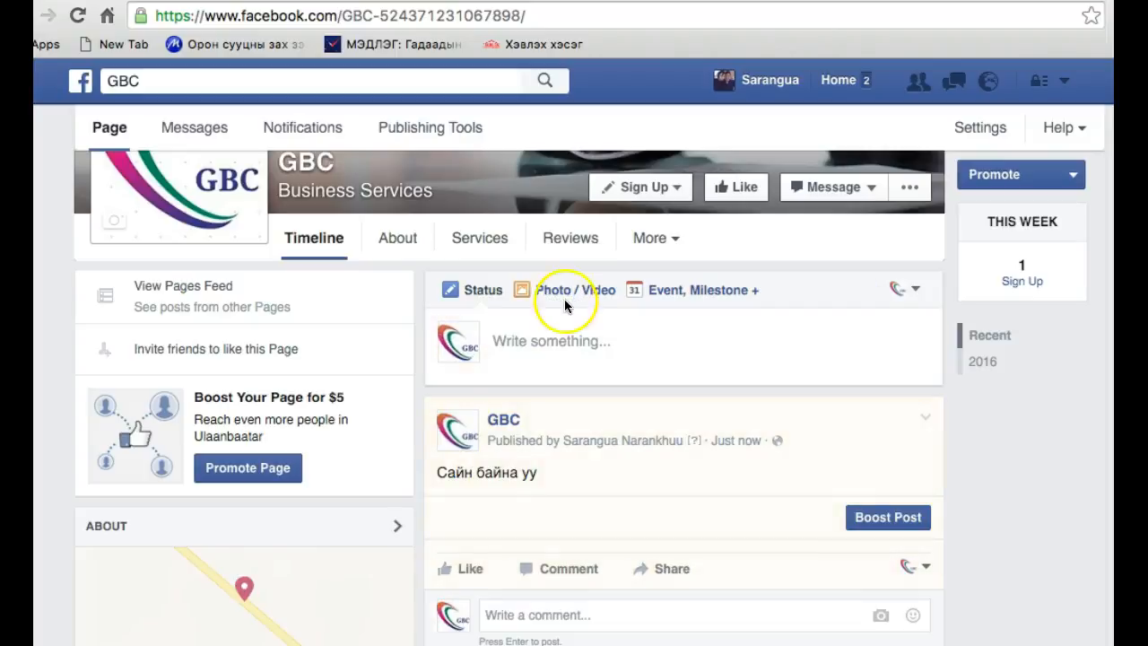
left_click(575, 356)
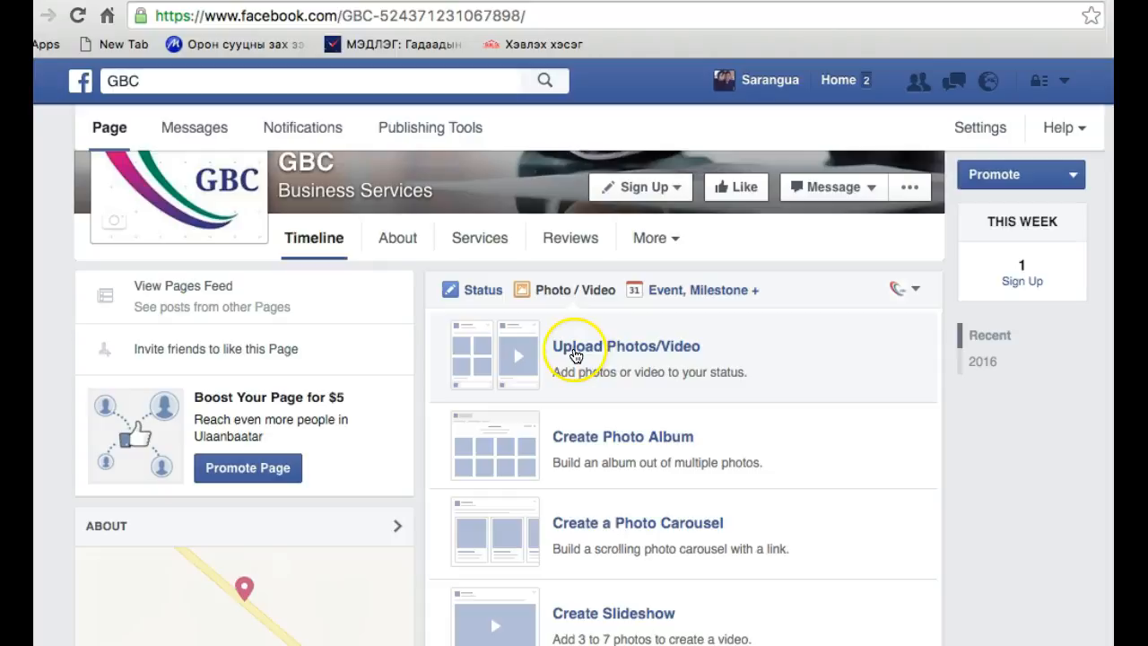
scroll(575, 356, "down", 3)
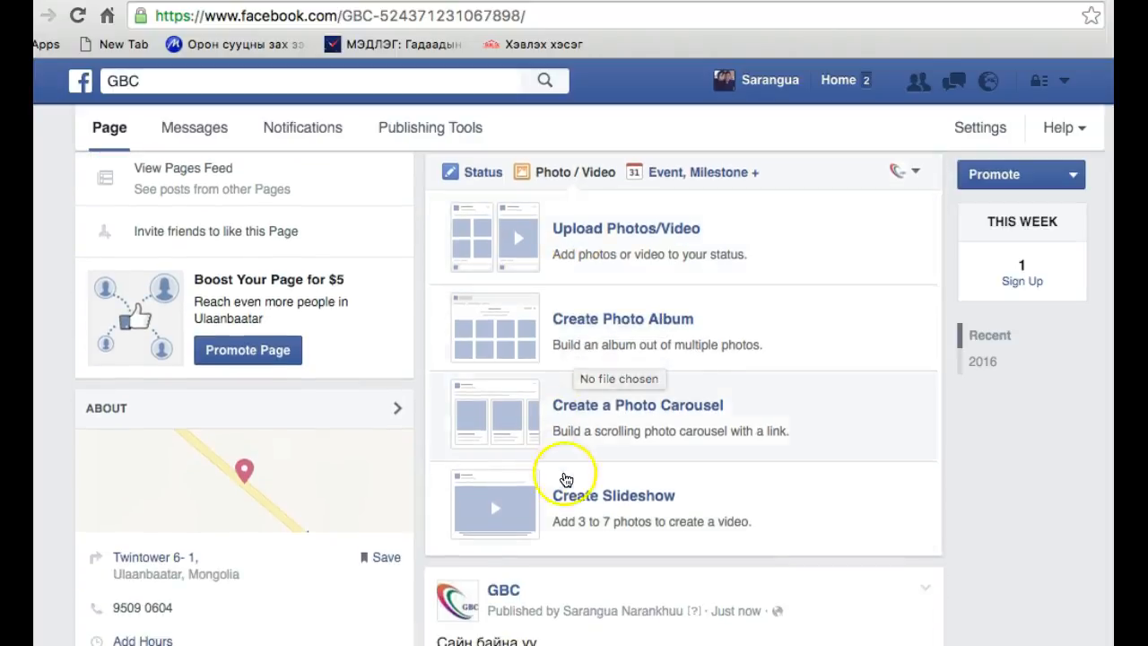
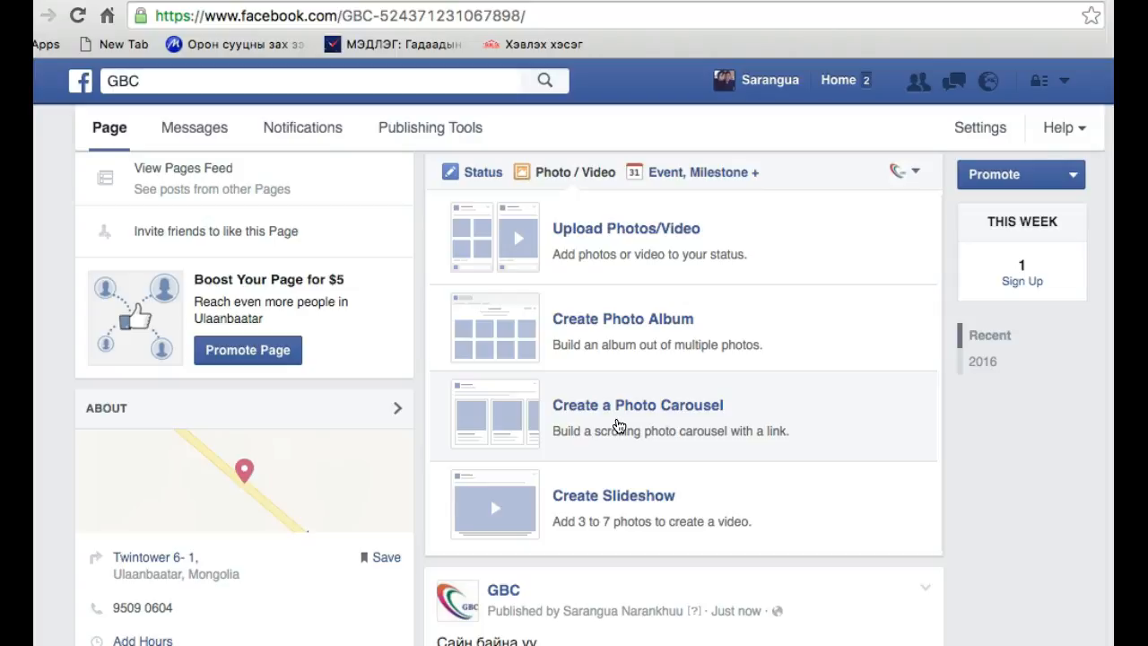
Open the new event form for GBC, look through its fields from Event Photo to Description, and cancel it
left_click(475, 433)
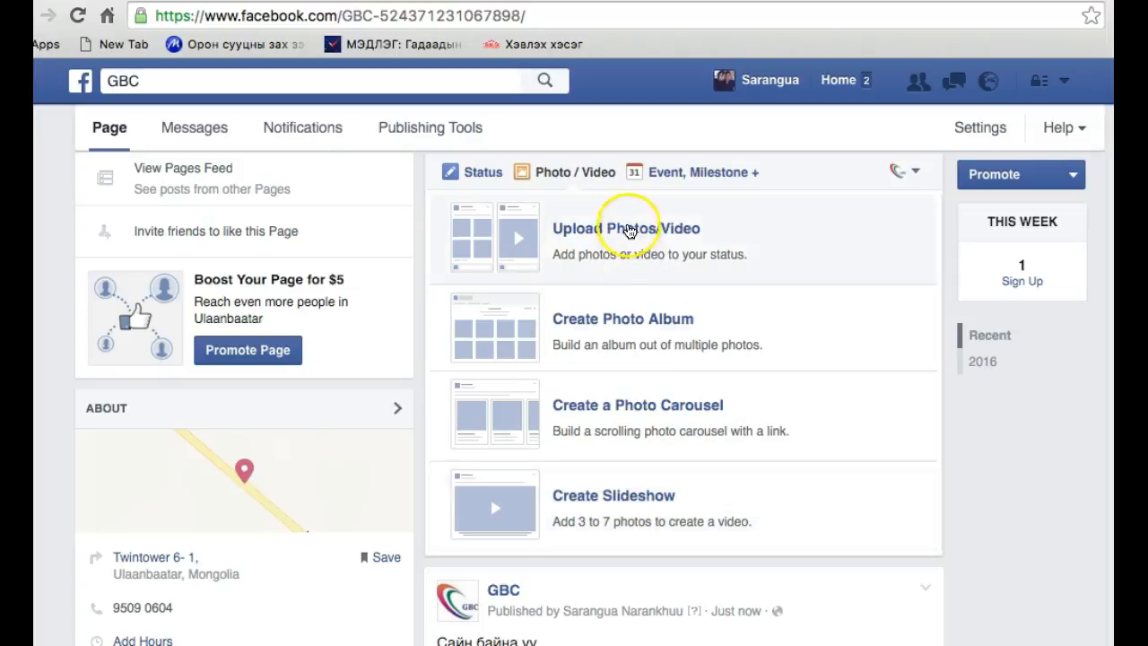
left_click(690, 176)
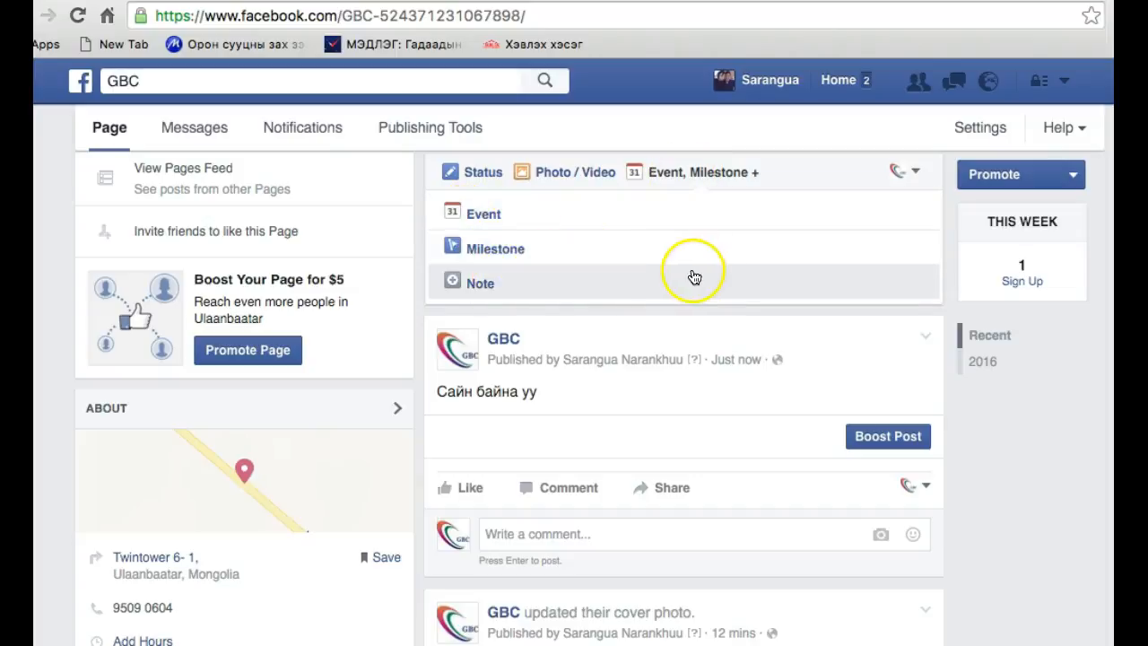
left_click(496, 216)
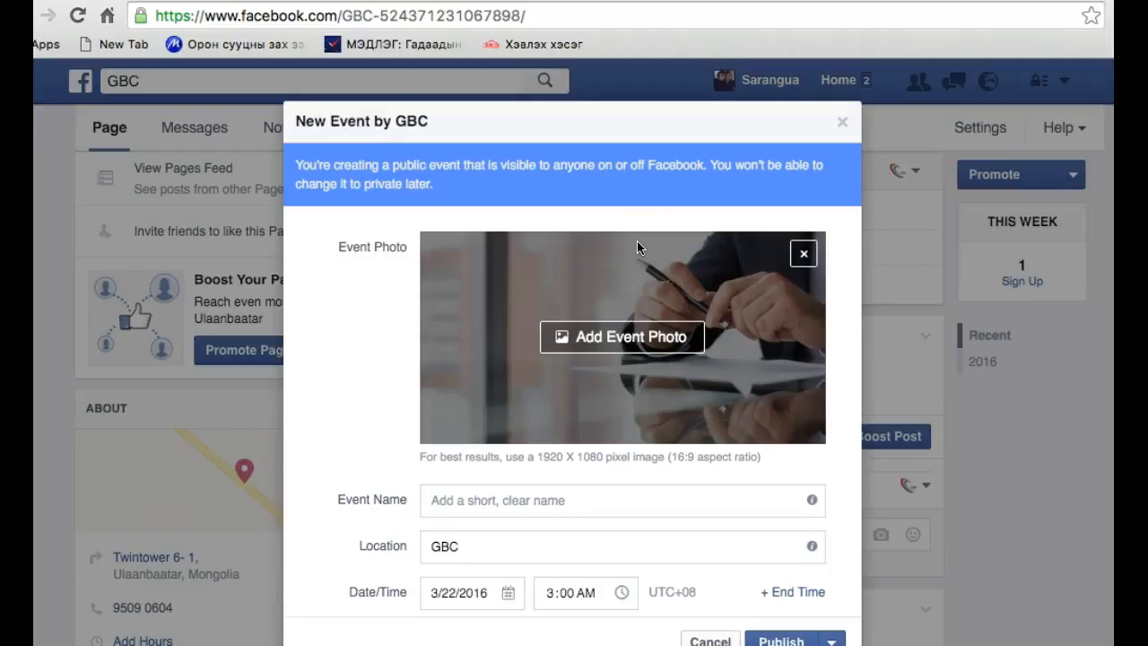
left_click(641, 410)
scroll(641, 408, "down", 2)
right_click(641, 412)
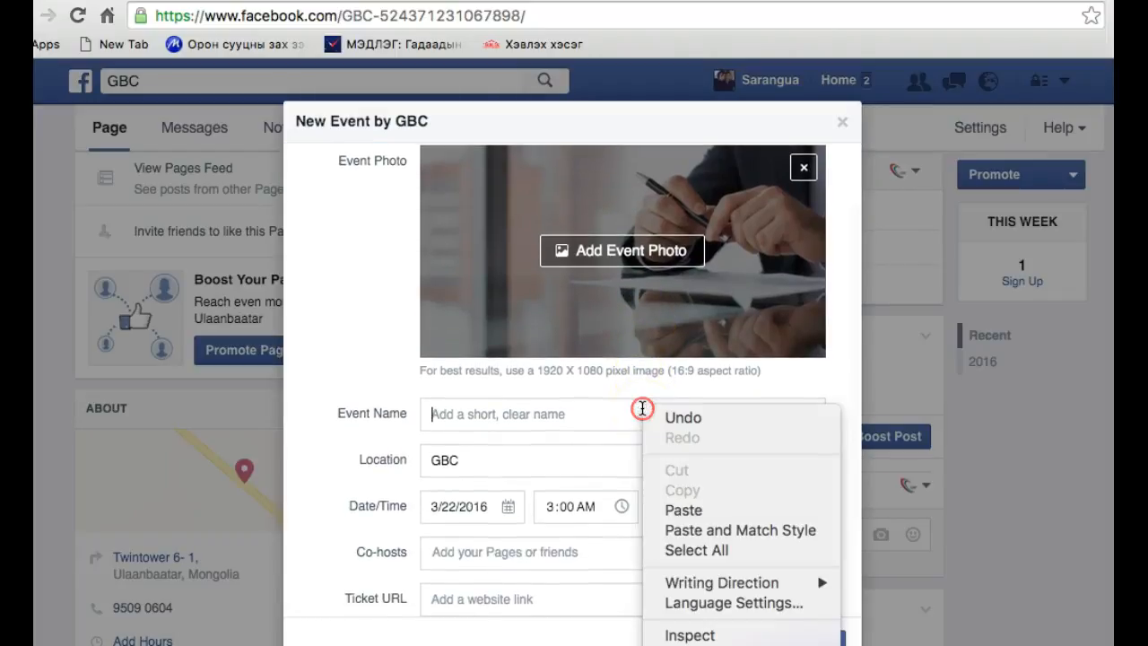
left_click(530, 410)
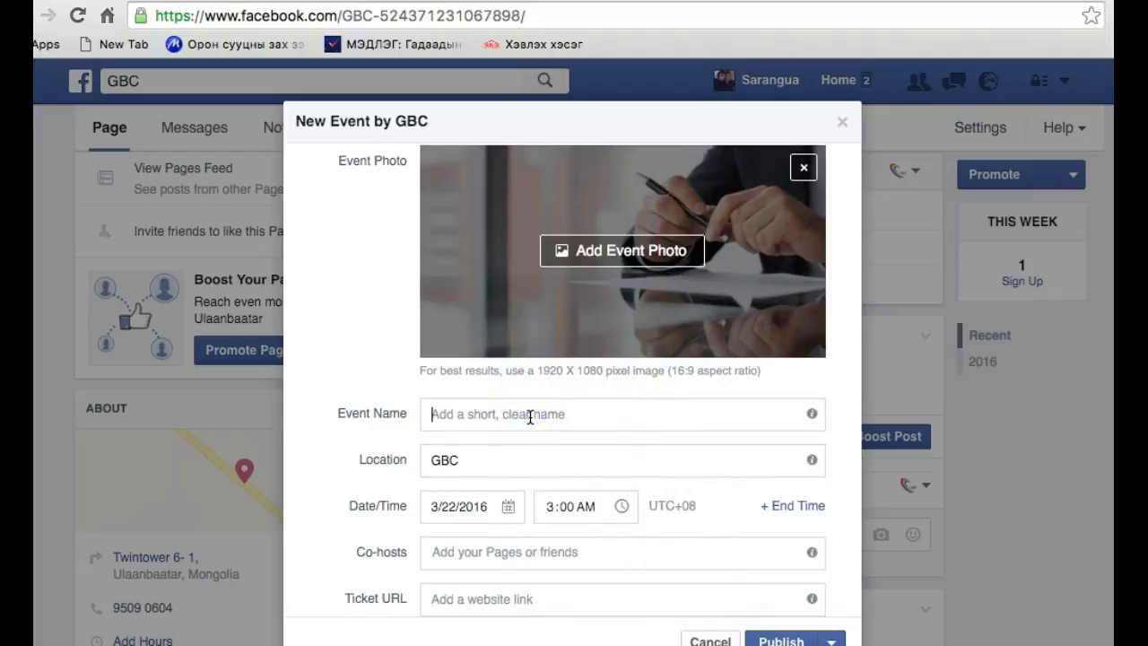
scroll(530, 416, "down", 2)
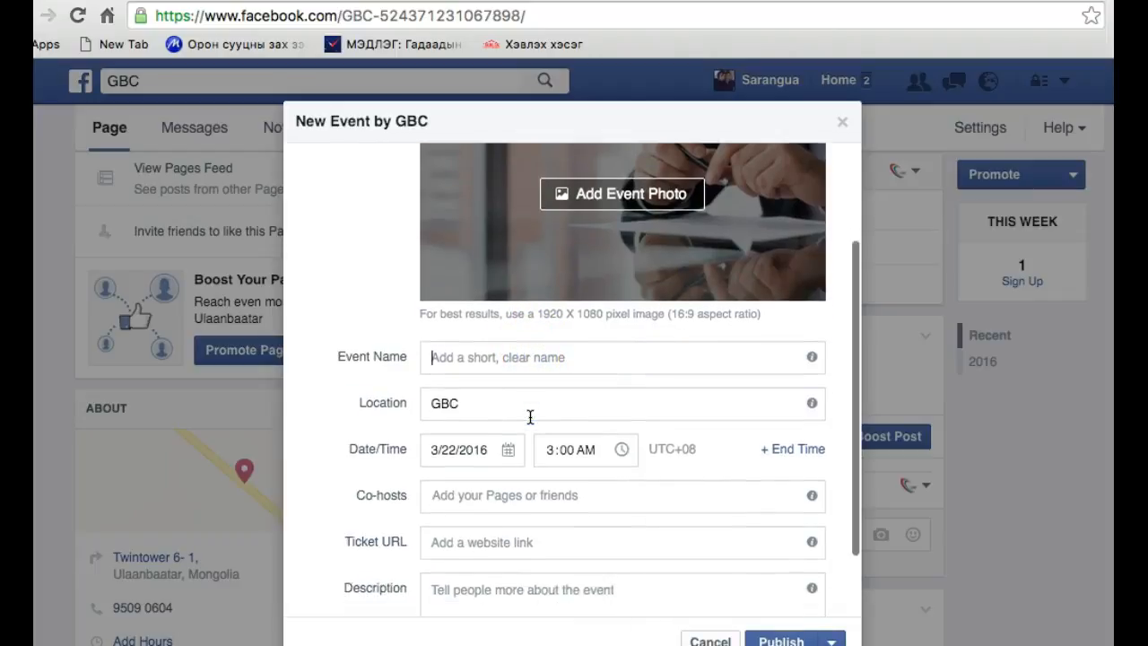
left_click(511, 376)
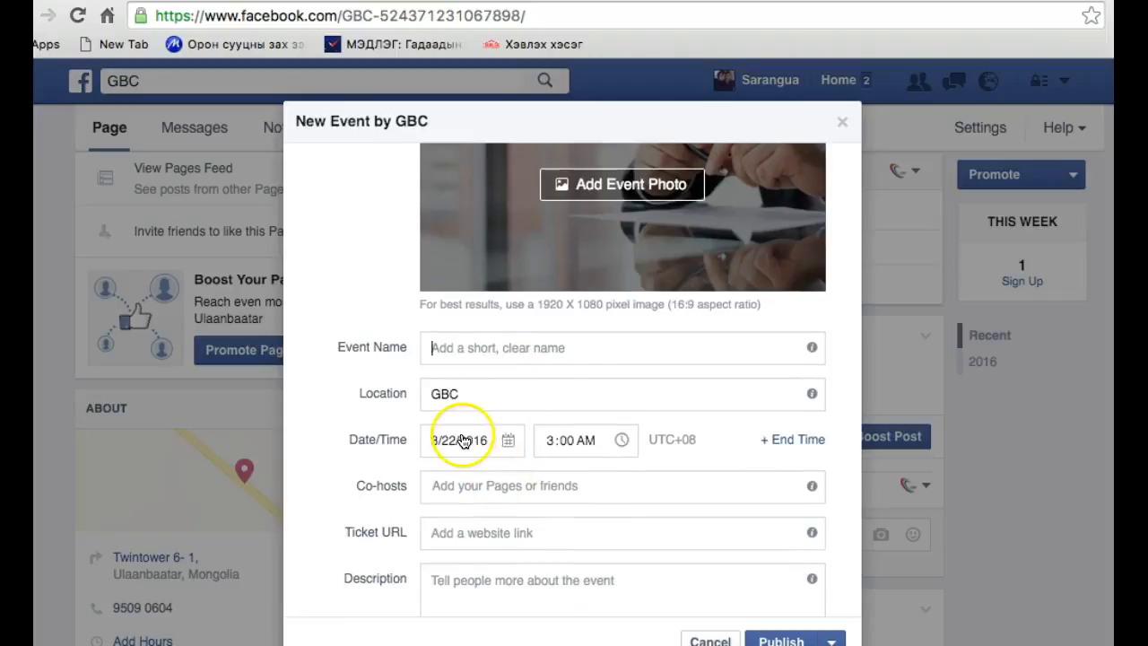
scroll(509, 485, "down", 2)
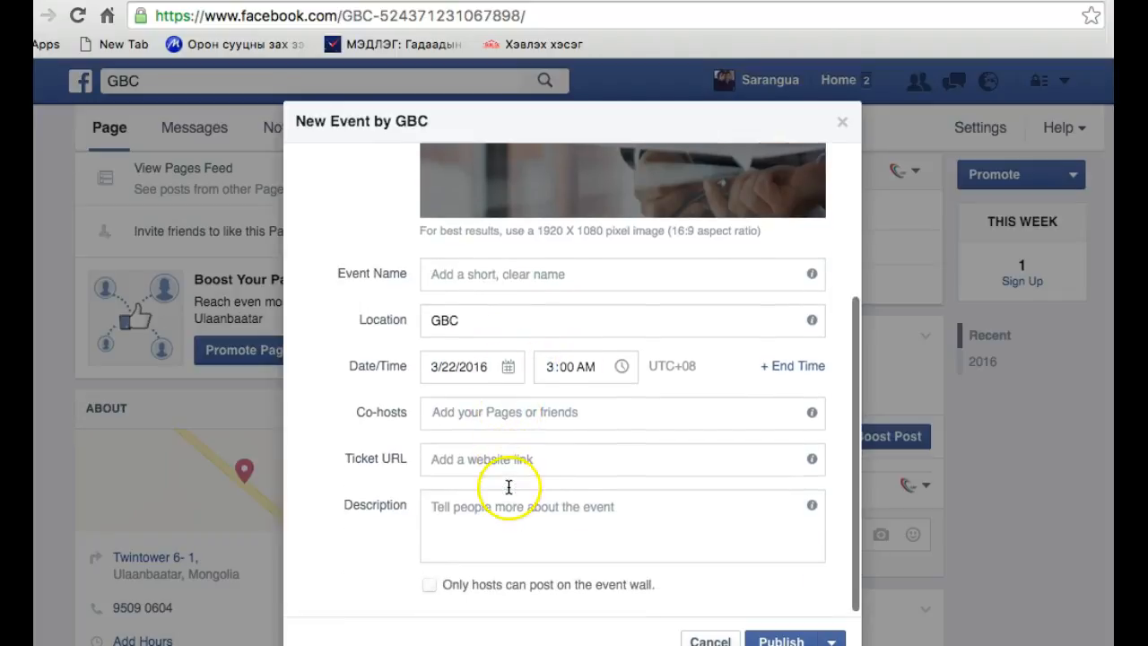
left_click(476, 456)
left_click(461, 503)
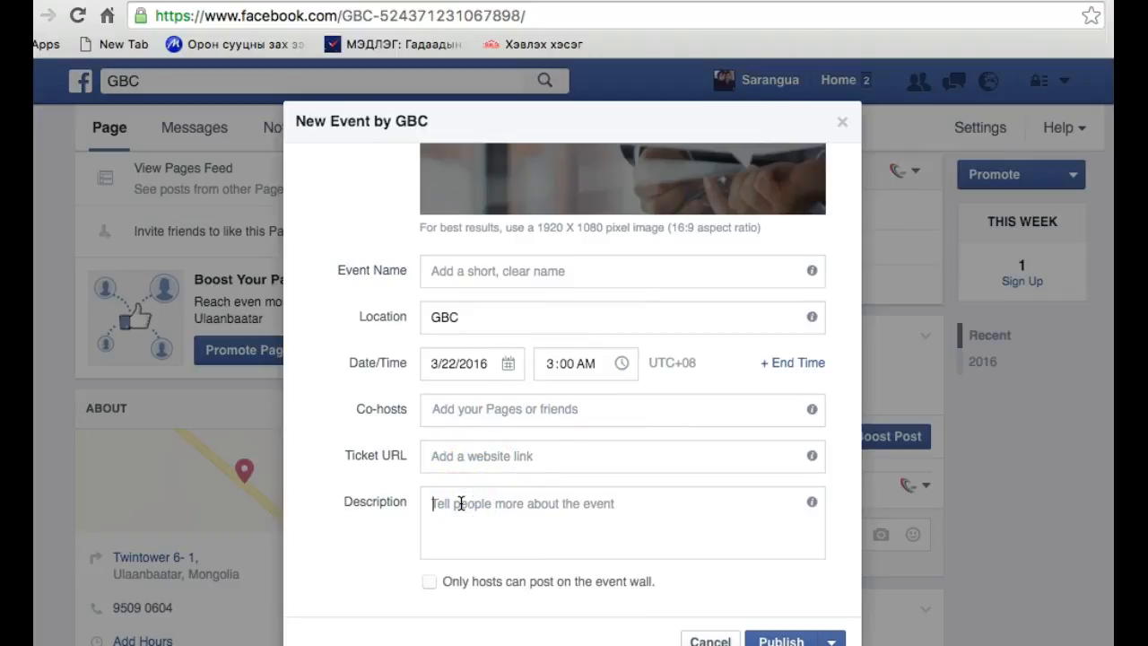
left_click(706, 641)
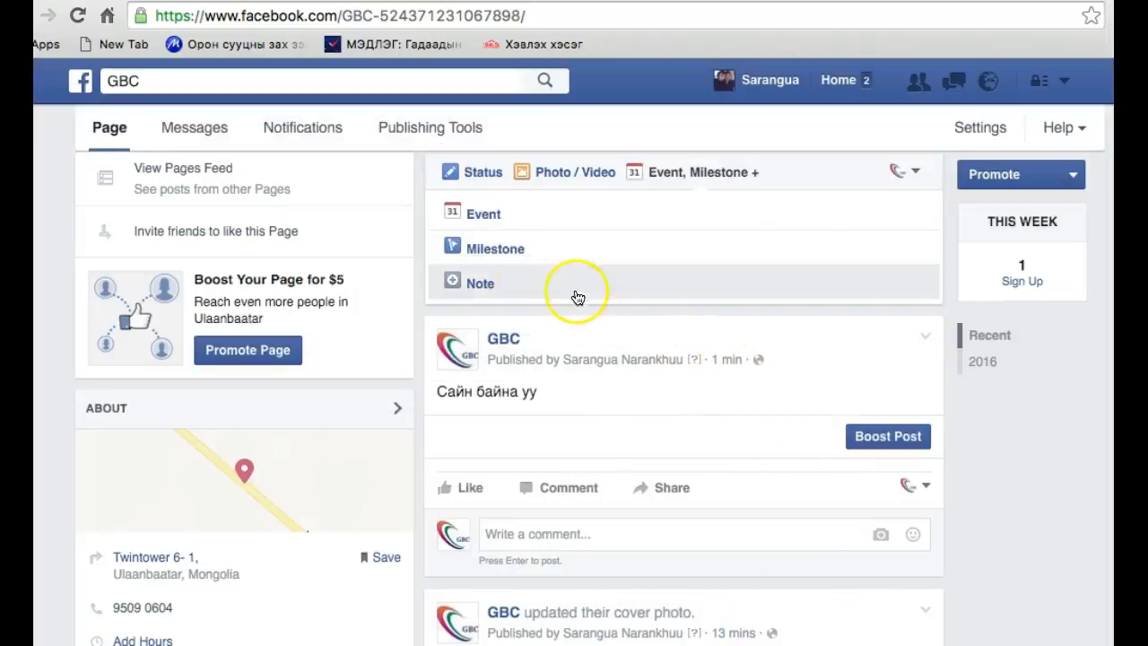
Open the Milestone form, review its title, location, date, story and photo fields, and cancel it
left_click(503, 256)
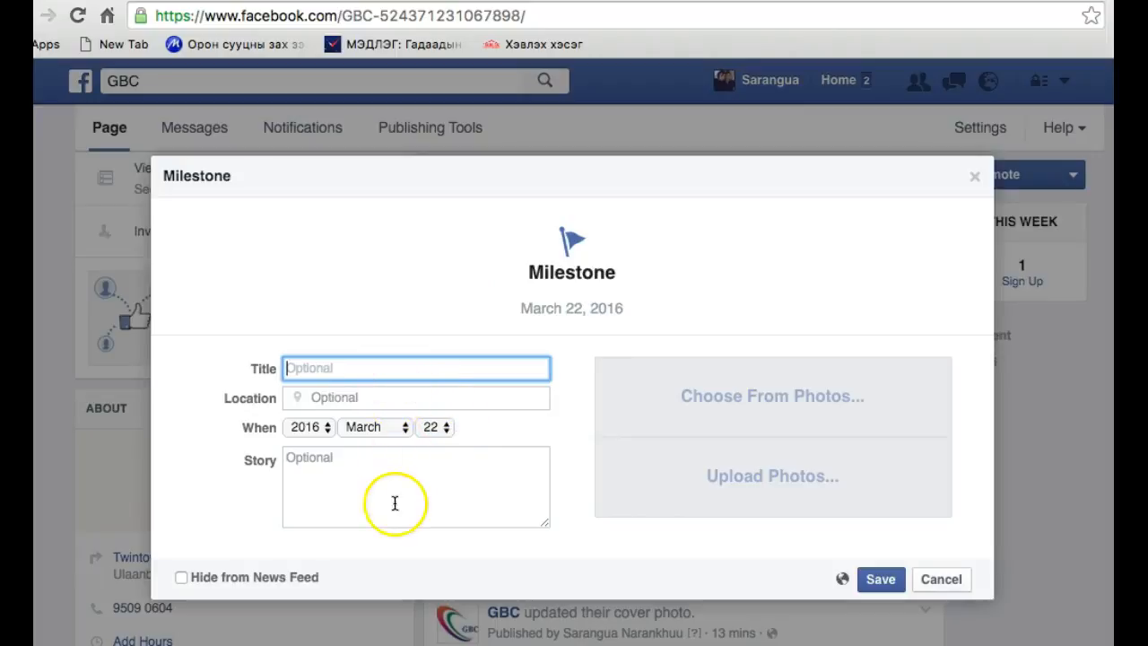
left_click(941, 583)
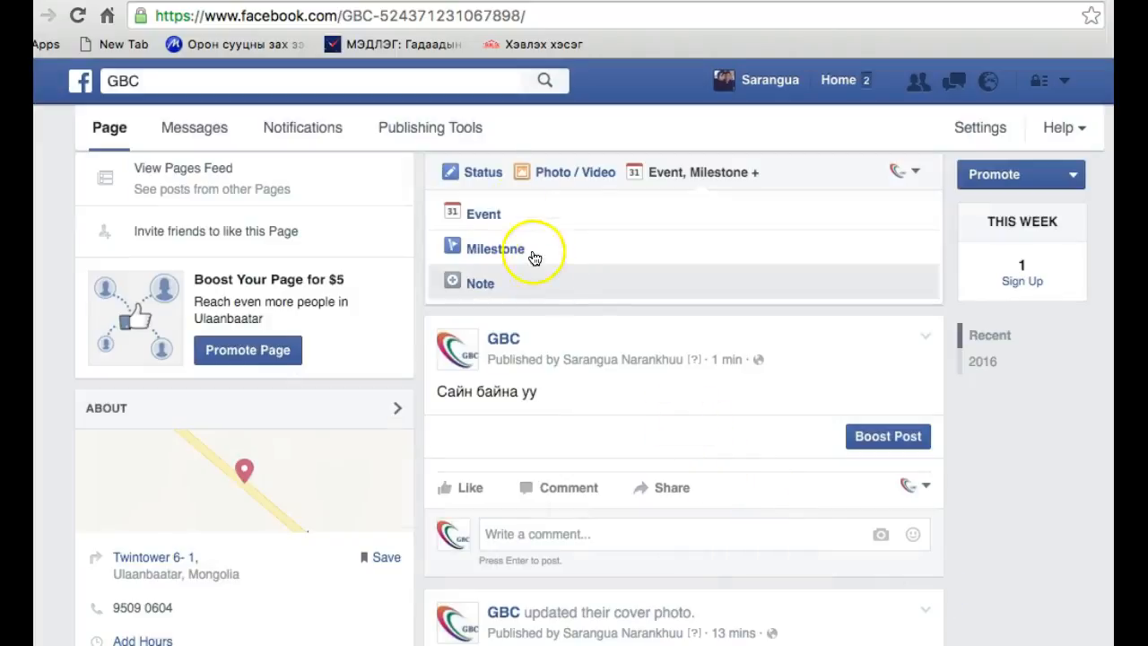
left_click(482, 172)
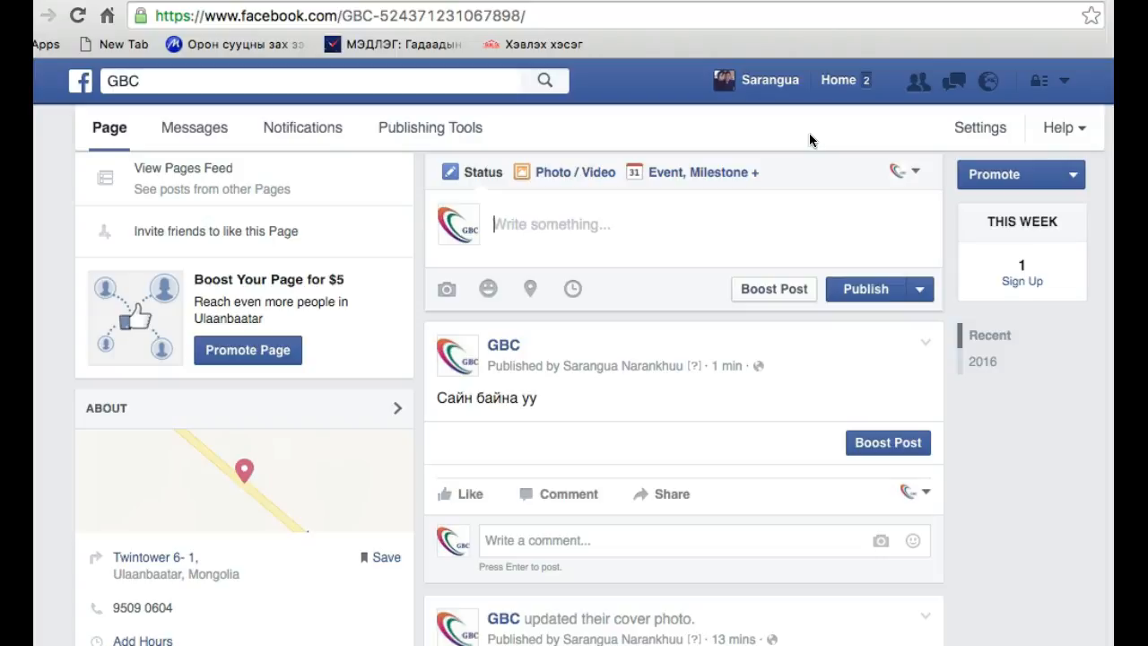
type("Бая")
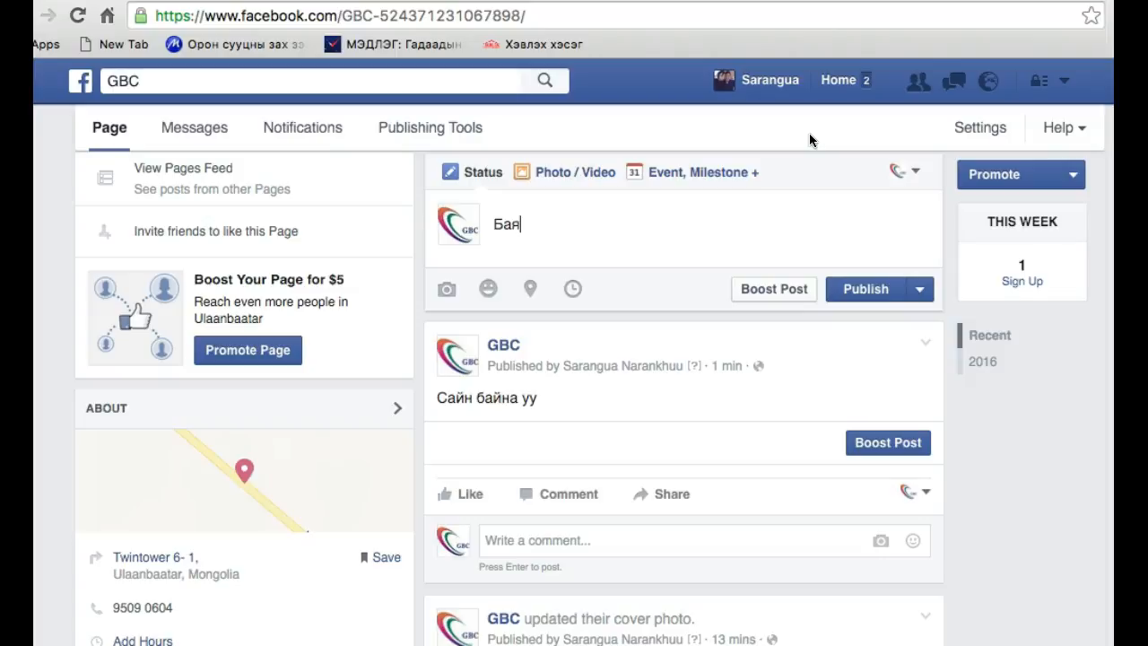
key("BackSpace")
key("BackSpace")
key("BackSpace")
Start a photo post and upload the staff picture from the Desktop whose file name begins with 11222000_52610
left_click(521, 190)
left_click(563, 172)
left_click(566, 242)
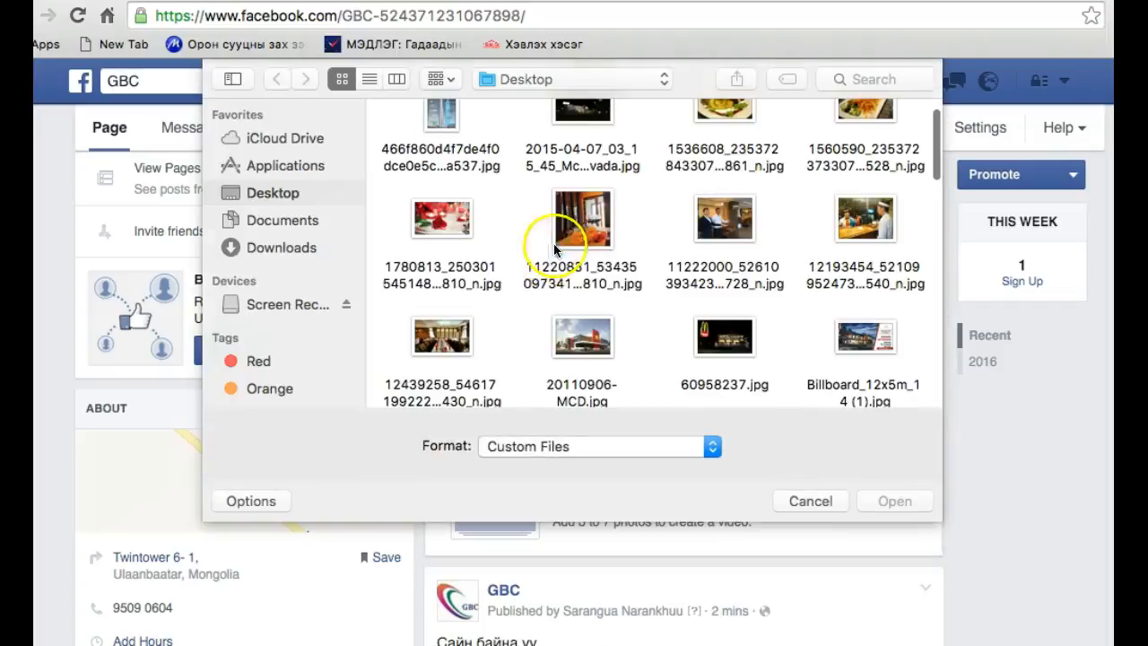
right_click(611, 251)
left_click(602, 233)
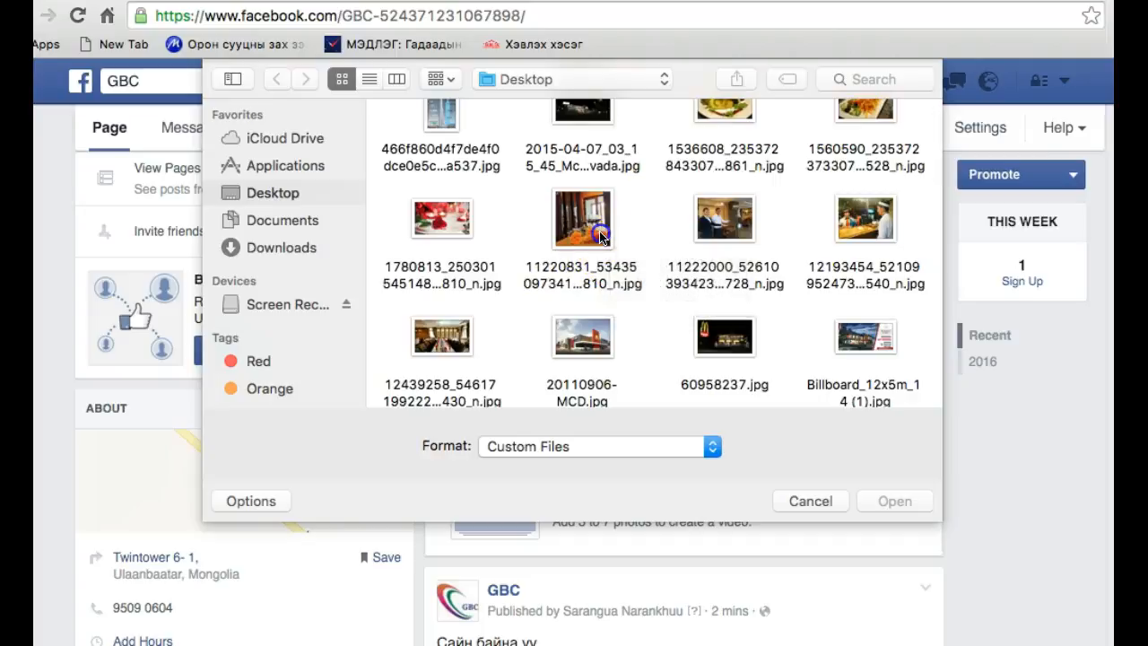
left_click(602, 233)
left_click(756, 275)
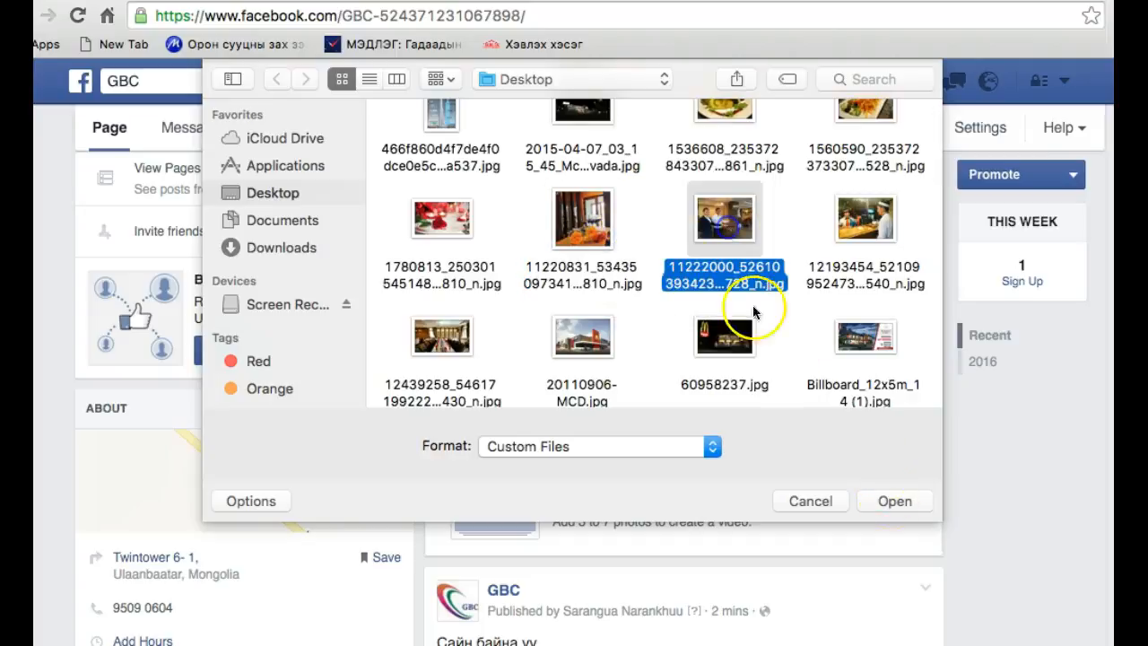
left_click(893, 502)
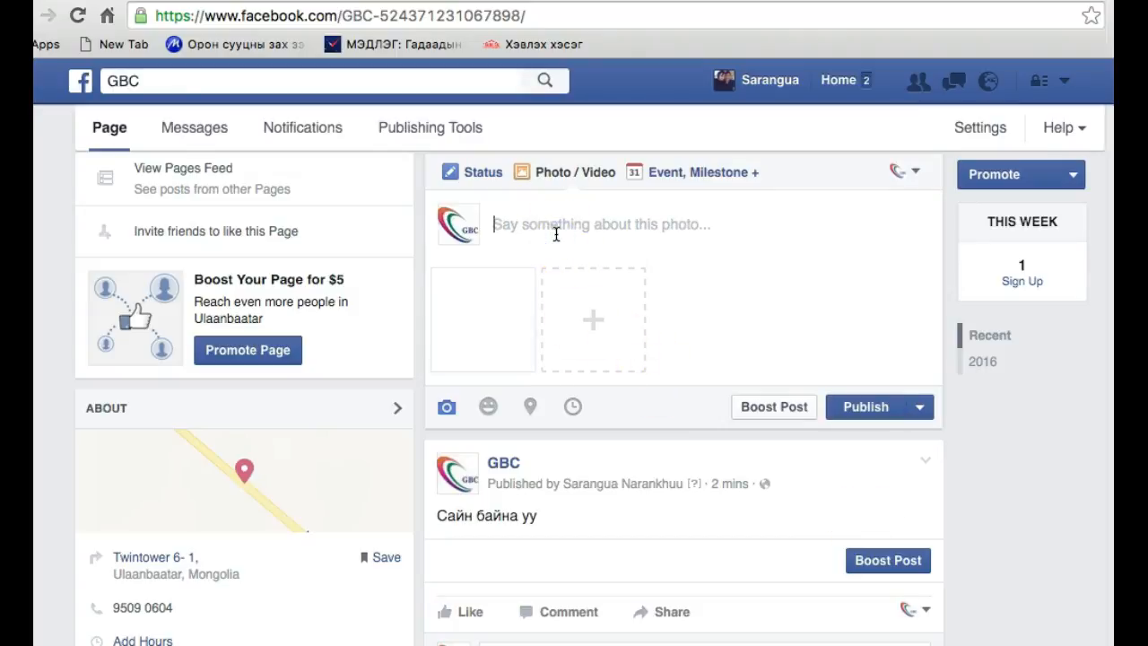
Write "Инээмсэглэл бол хүний хамгийн сайхан чимэг" as the photo post's caption
type("Инээм")
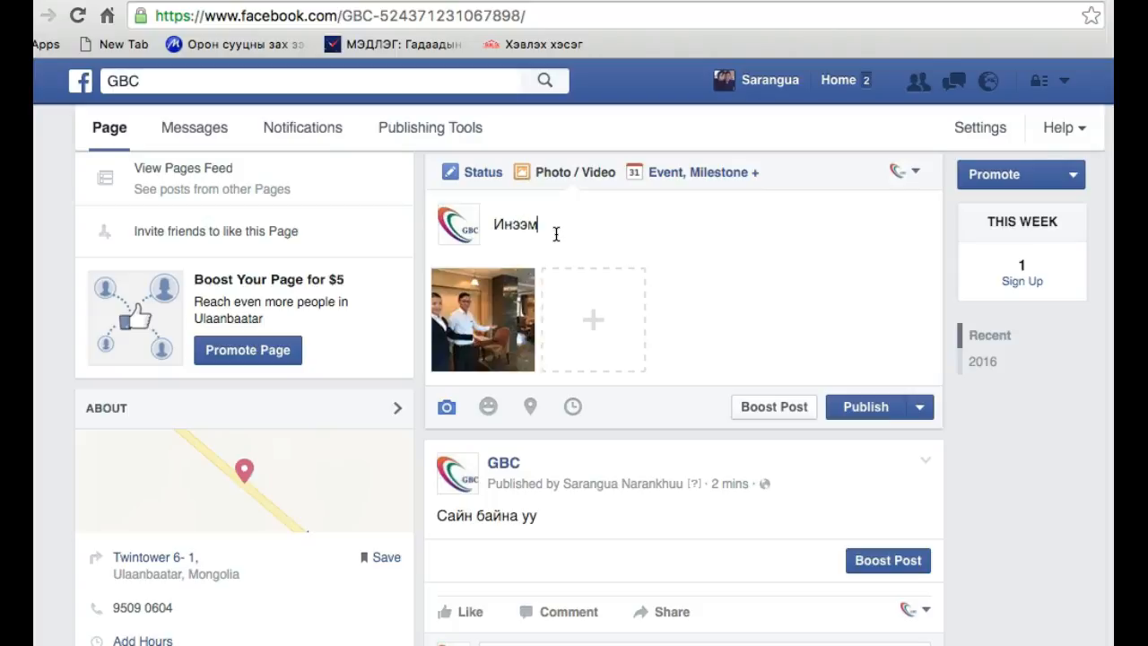
type("сэглэл бол хүний")
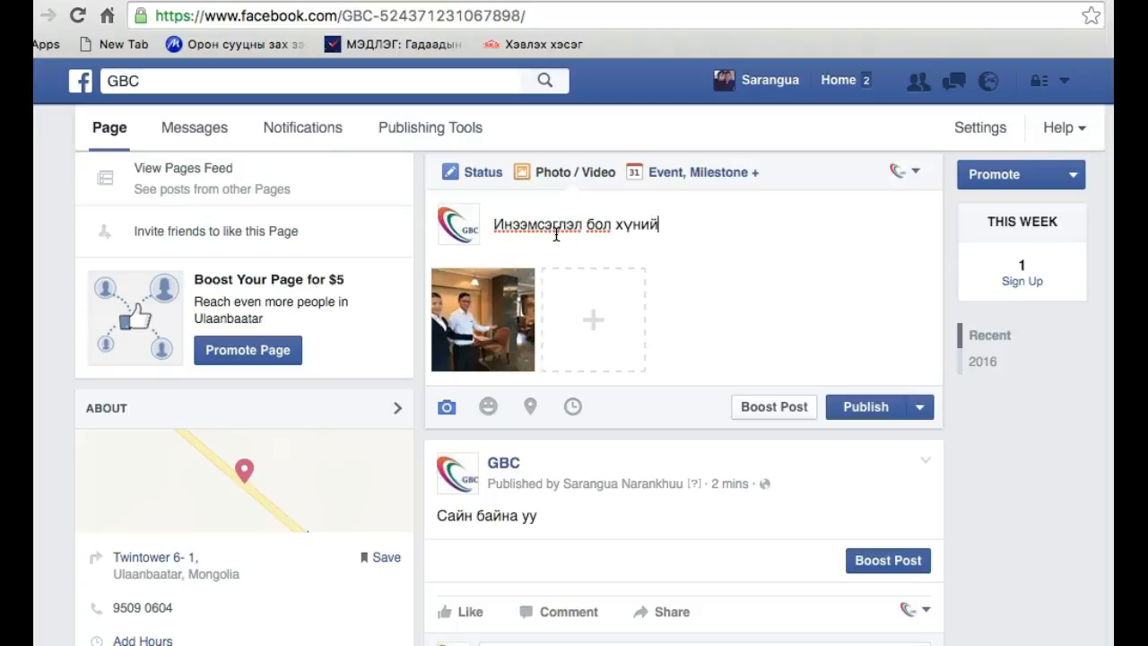
type(" хамгийн с")
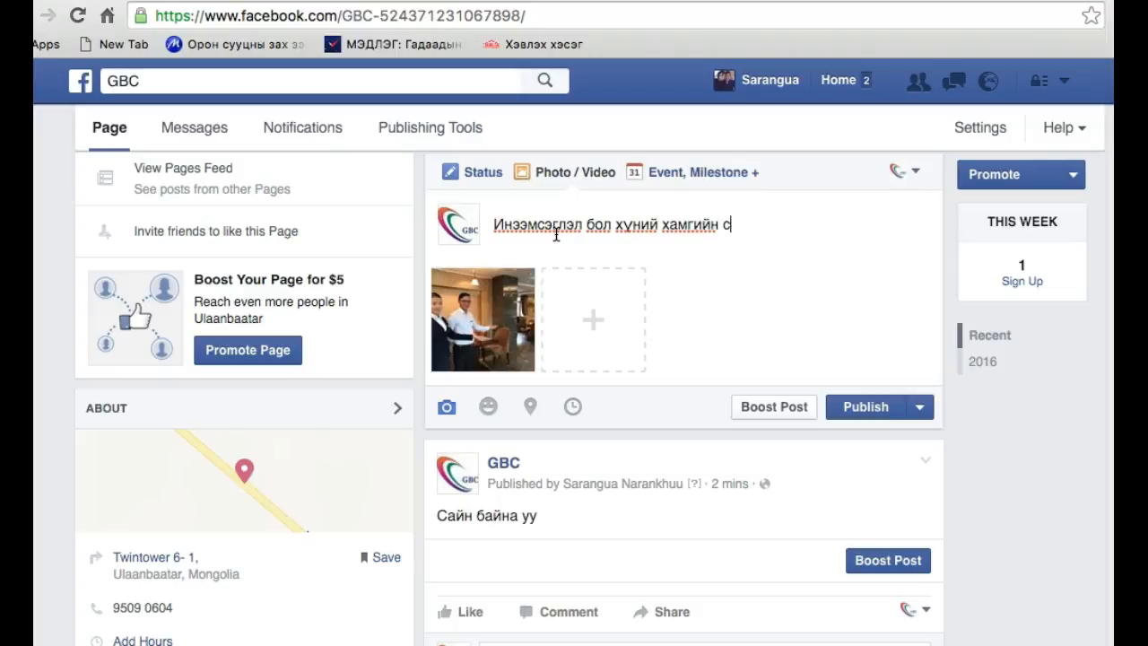
type("айхан чимэг")
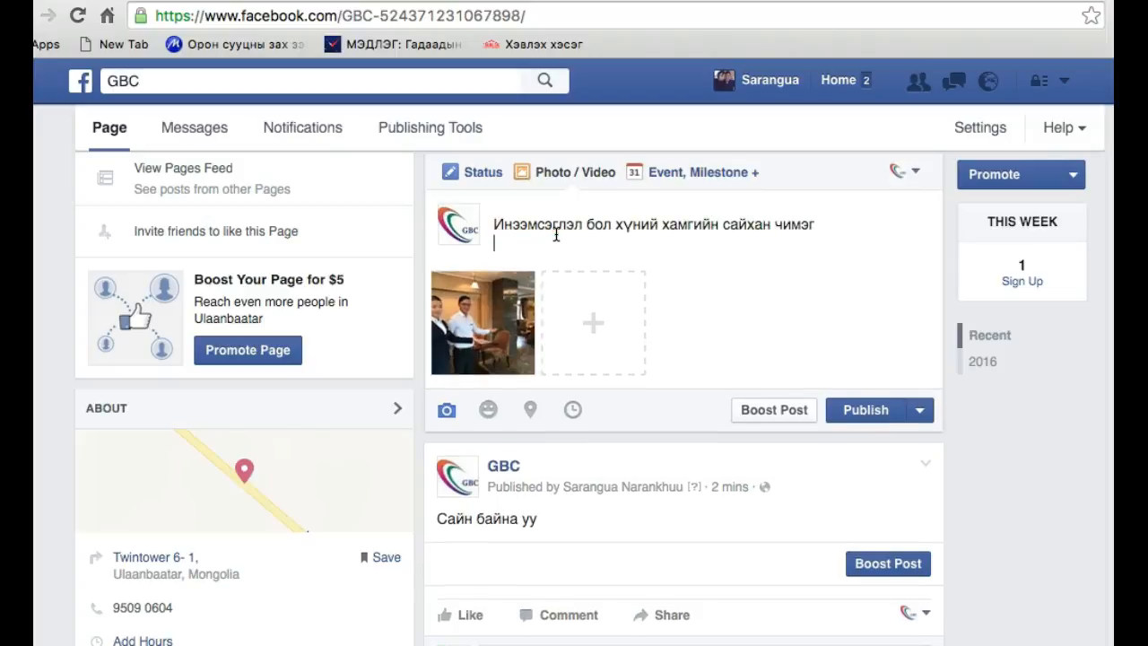
Add the separate line "Та бүхнийг урьж байна." below the caption's first sentence
key("Return")
type("Т")
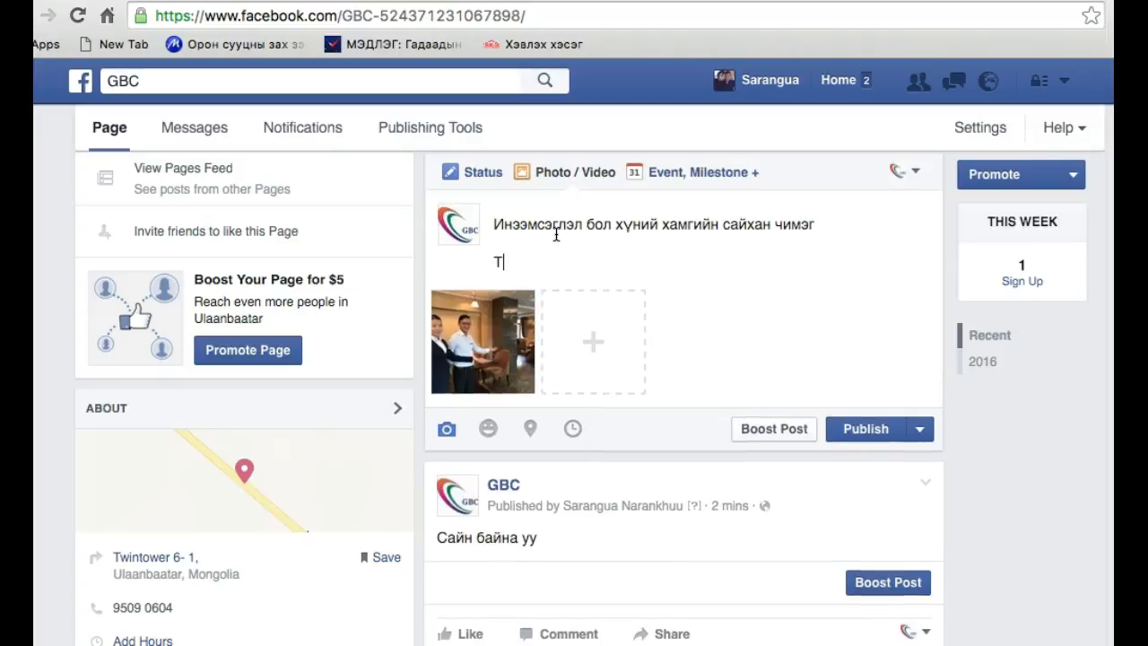
type("а бүхний")
type("г ")
type("хууд")
key("BackSpace")
type("дас")
key("BackSpace")
key("BackSpace")
key("BackSpace")
key("BackSpace")
key("BackSpace")
key("BackSpace")
type("урьж байна.")
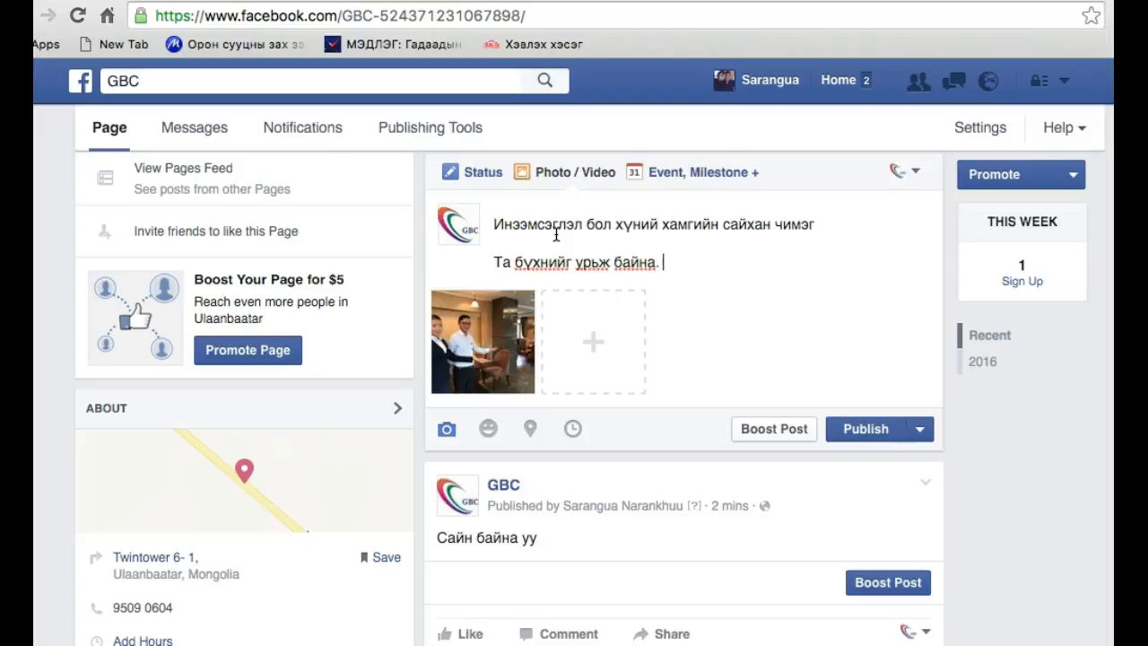
key("Return")
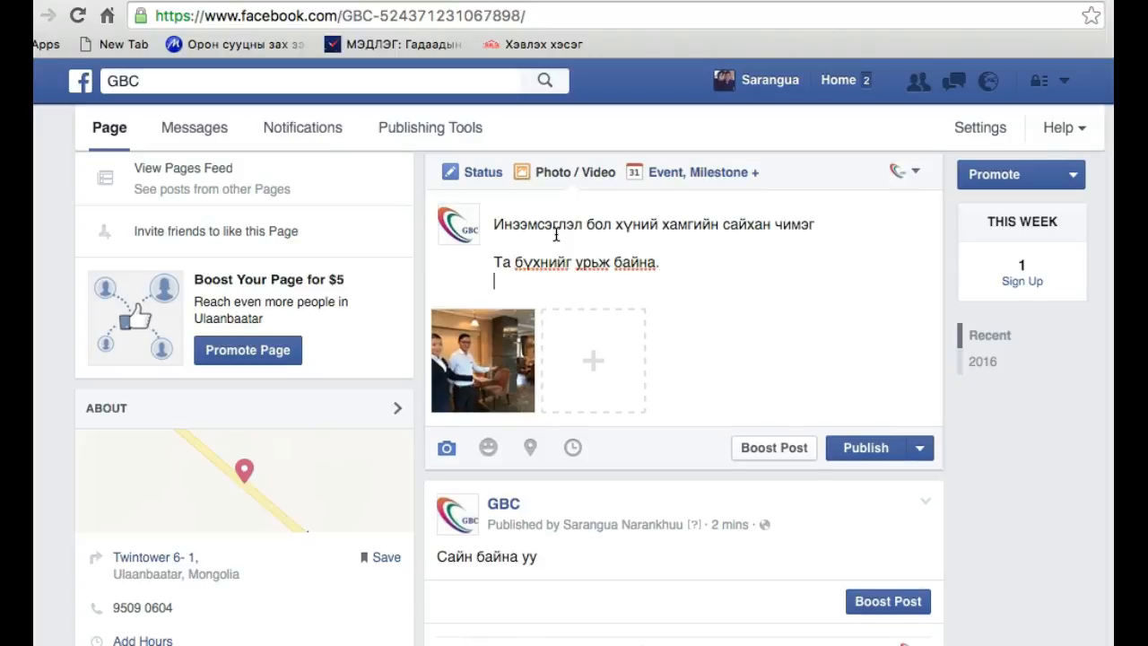
key("Return")
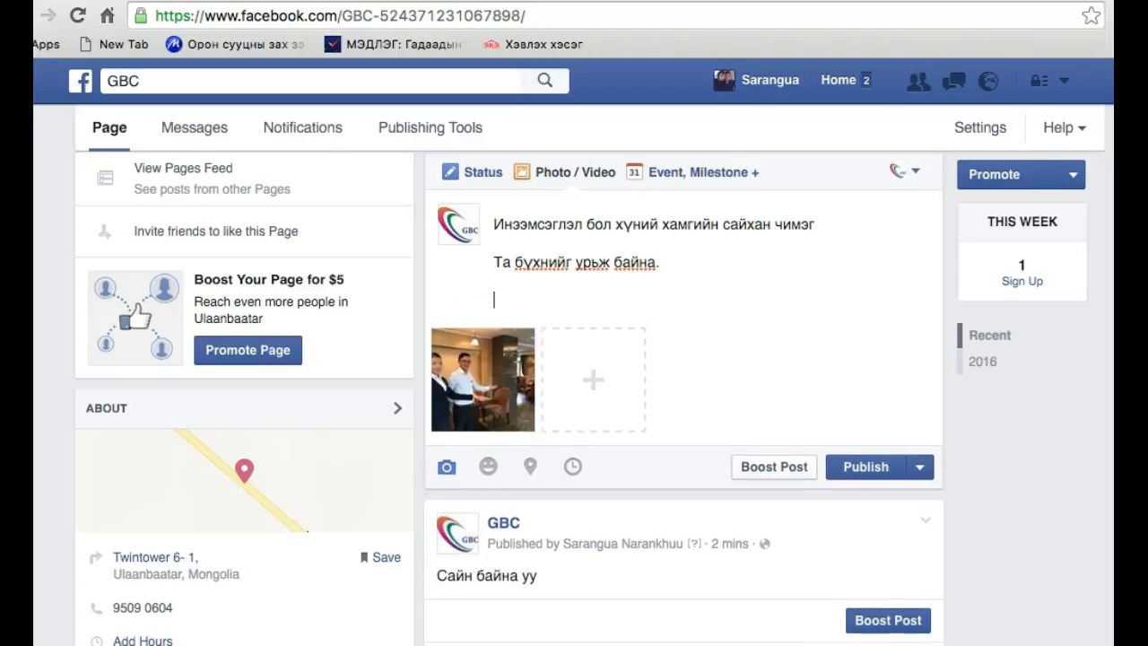
left_click(933, 1)
left_click(964, 1)
type("www.khureetv")
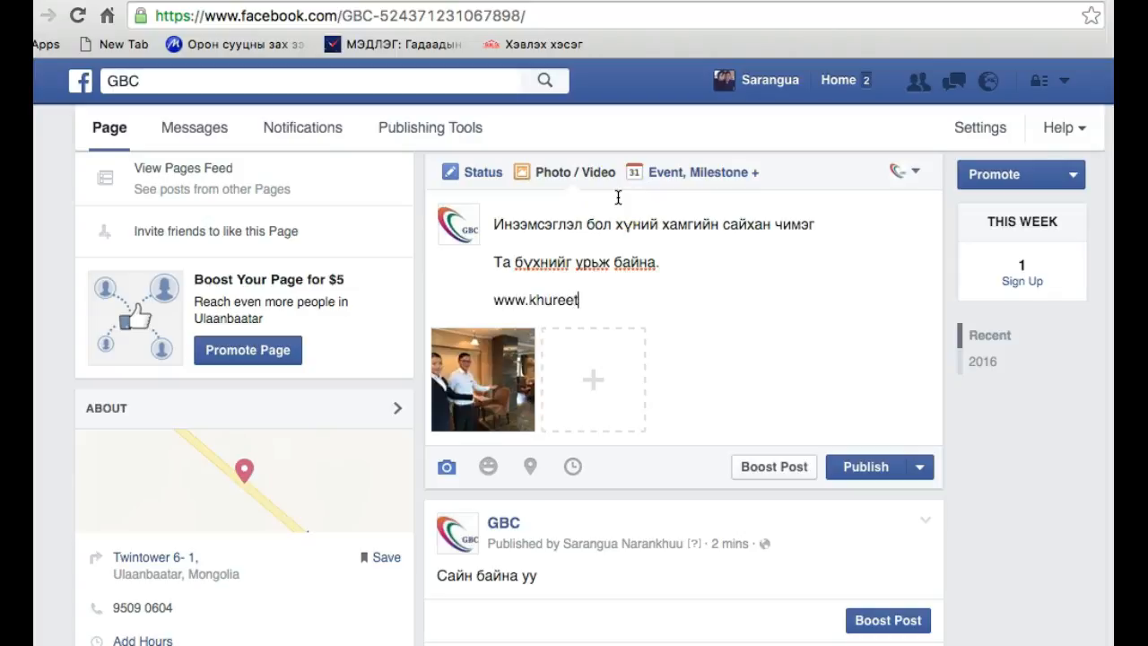
key("BackSpace")
key("BackSpace")
key("BackSpace")
key("BackSpace")
key("BackSpace")
key("BackSpace")
key("BackSpace")
key("BackSpace")
type("gbc.com")
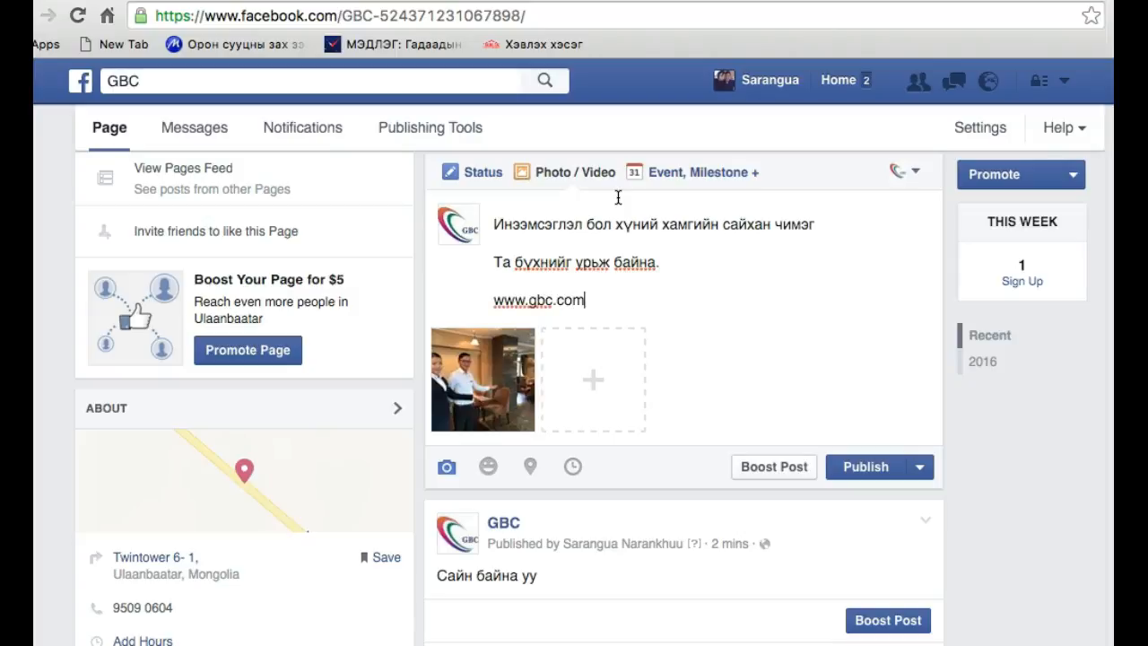
Add the hashtags "#gbc #consulting" on a new line below the web address
key("Return")
type("#")
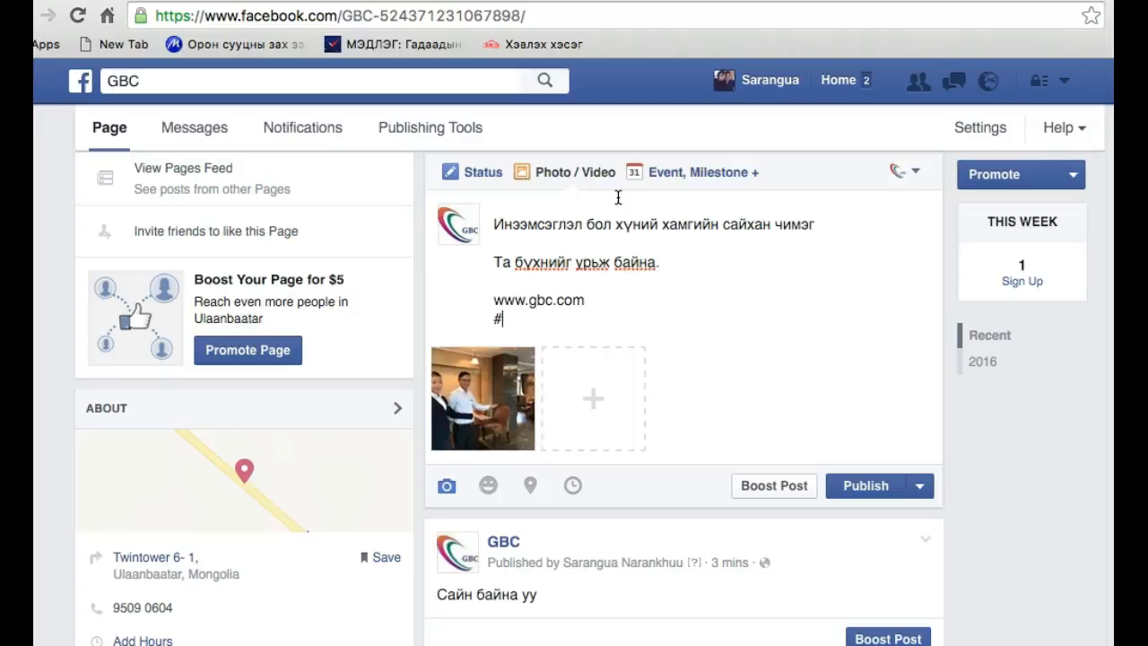
type("gbc #")
type("c")
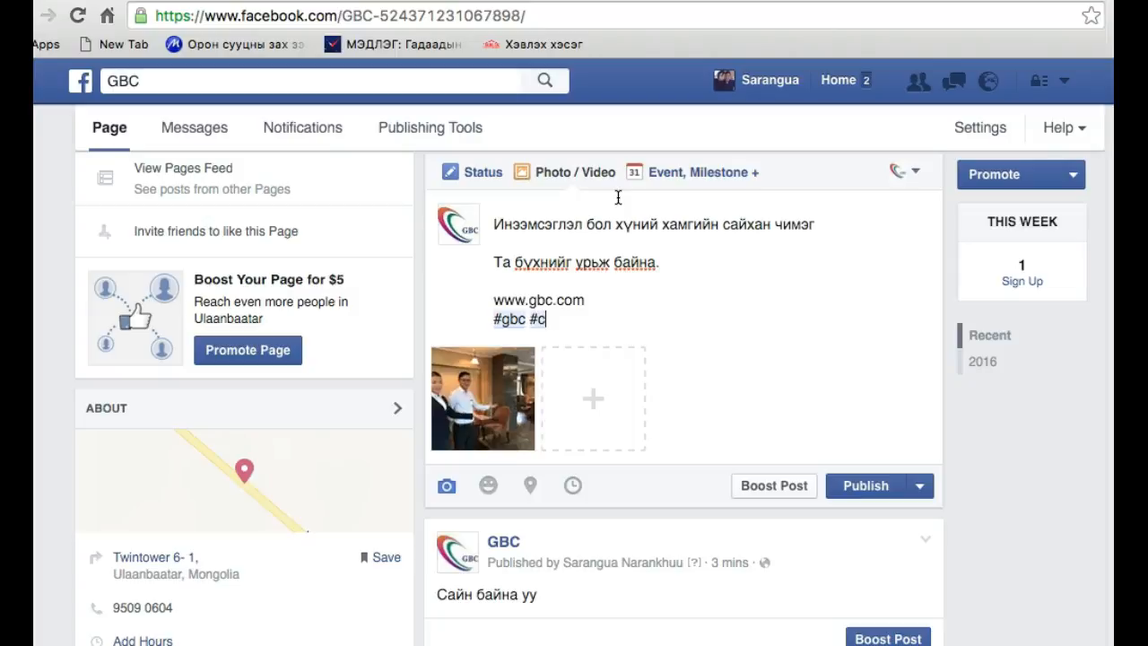
type("onsulting")
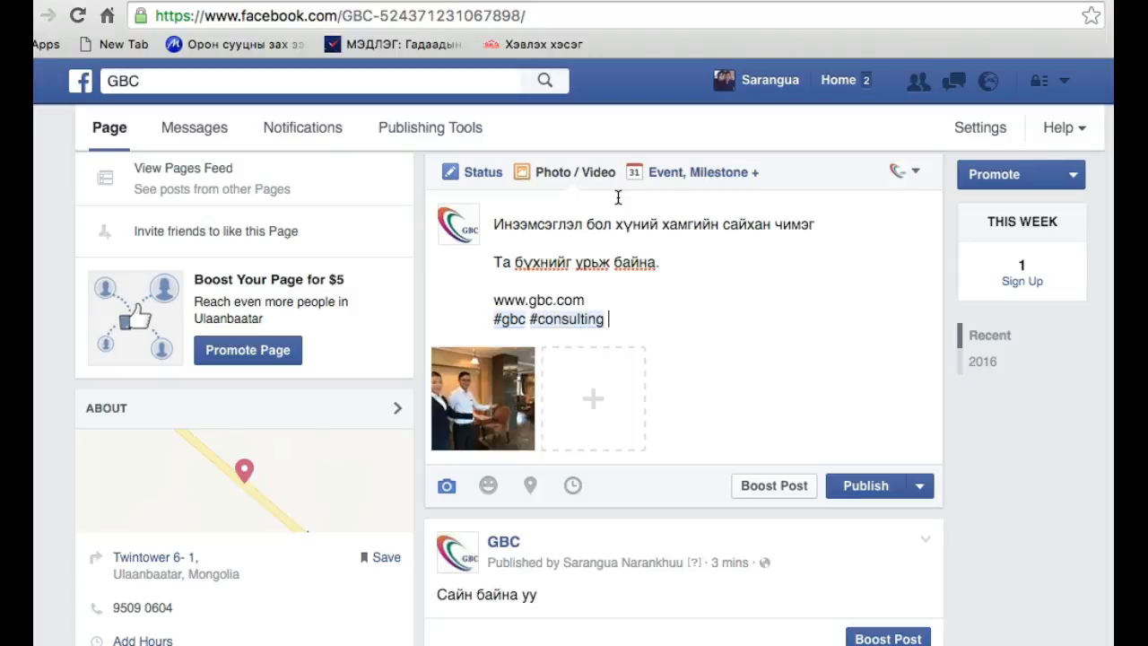
left_click_drag(628, 341, 504, 303)
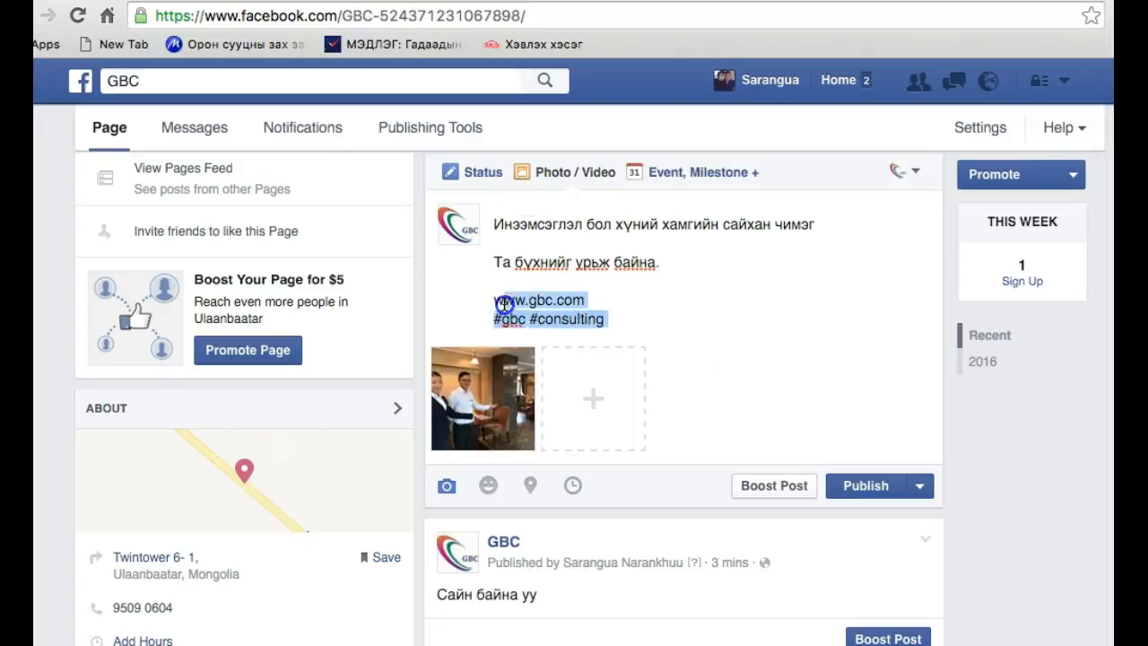
left_click(612, 328)
left_click(593, 295)
left_click_drag(593, 295, 495, 297)
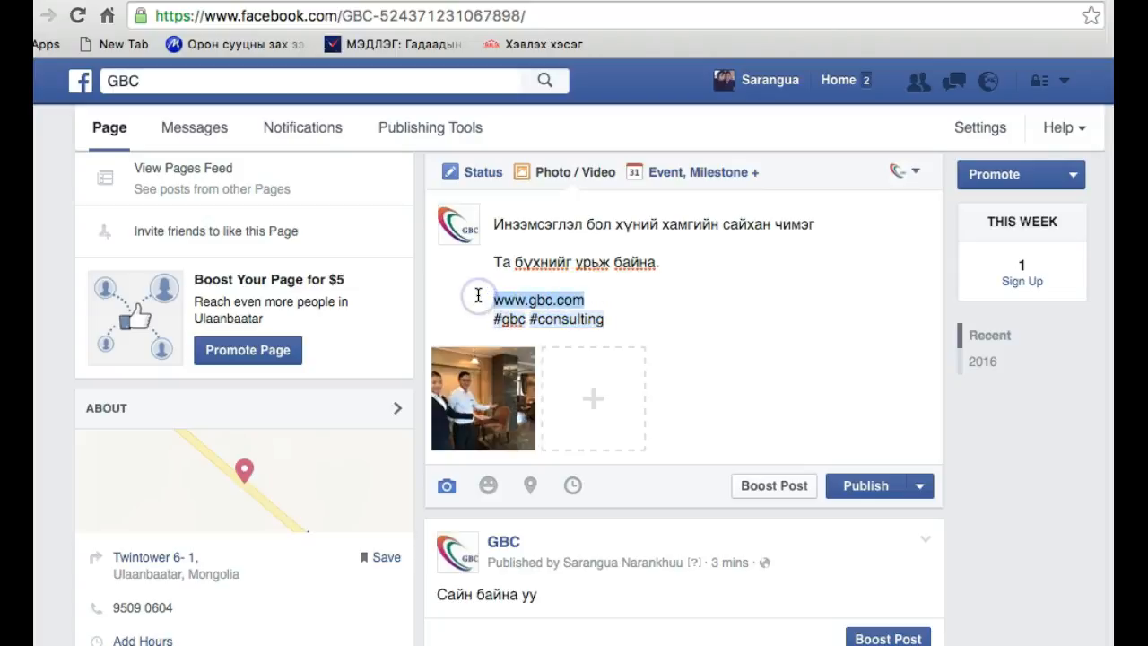
left_click(595, 302)
type(", ")
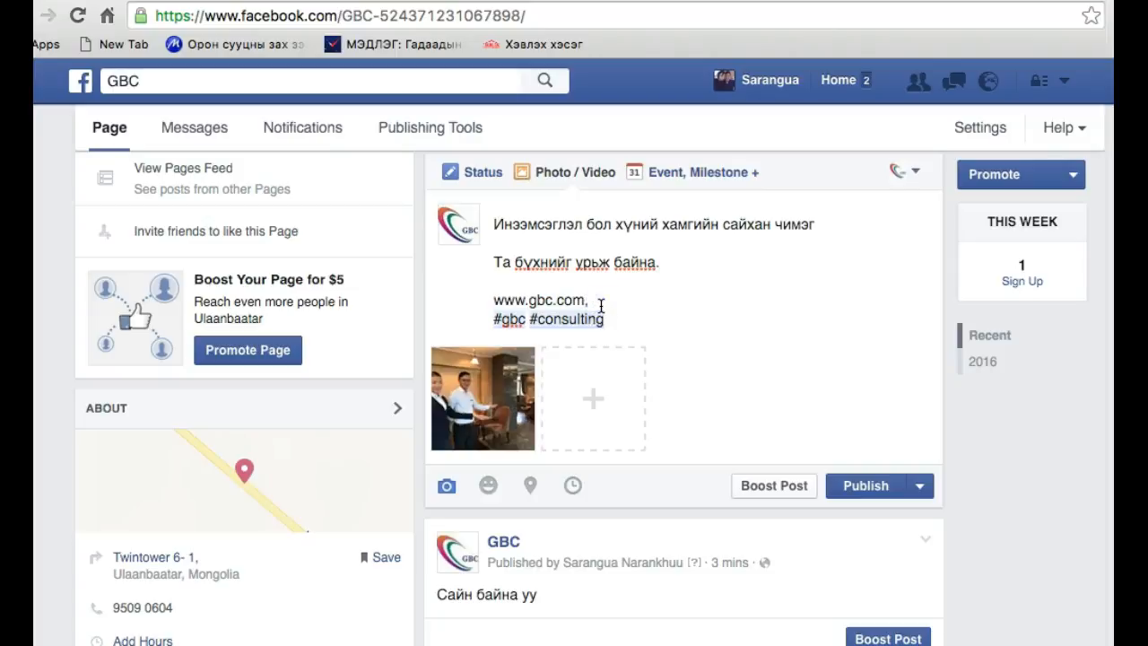
type("11330074,")
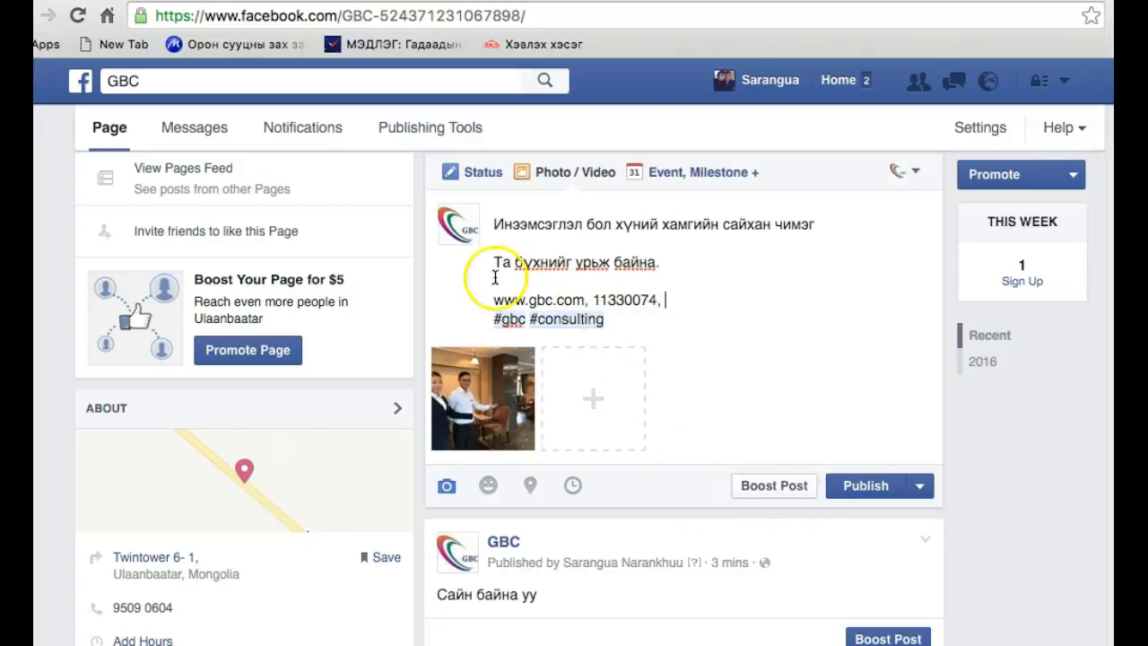
Choose to schedule the photo post instead of publishing it immediately, and set its publication date to 3/23/2016
left_click(916, 490)
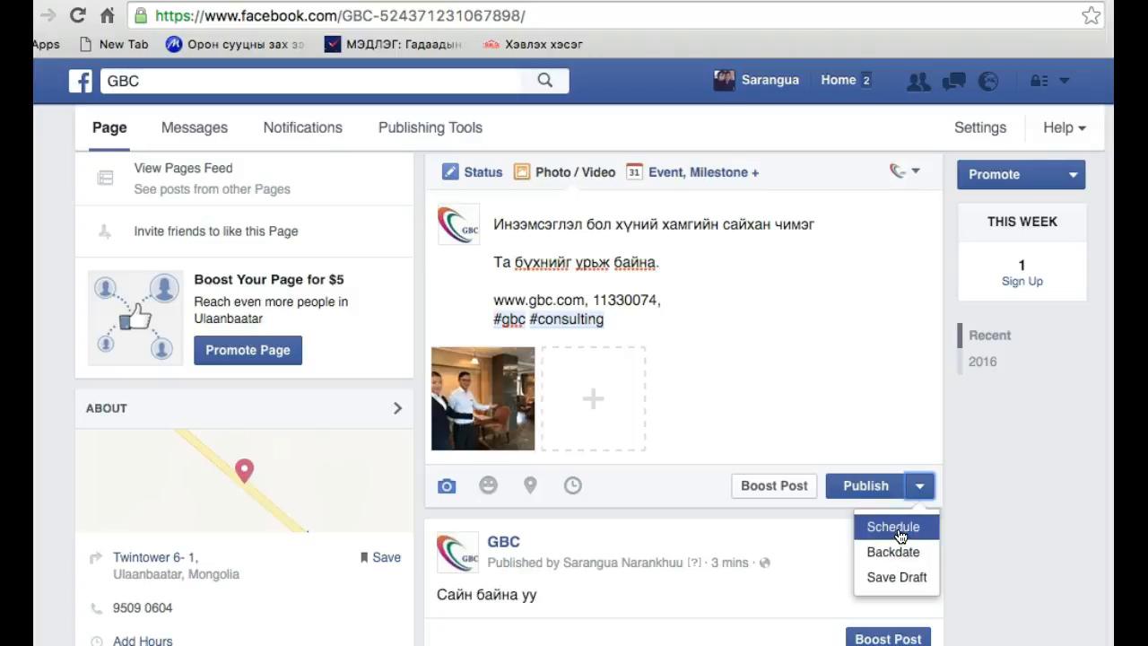
left_click(895, 581)
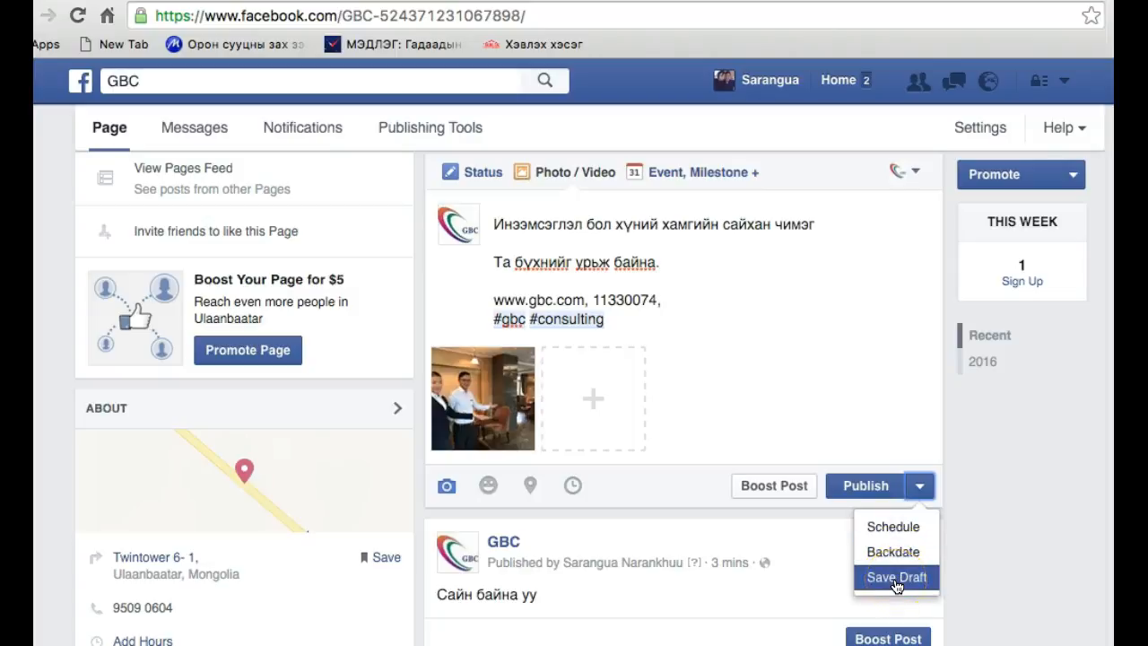
left_click(885, 528)
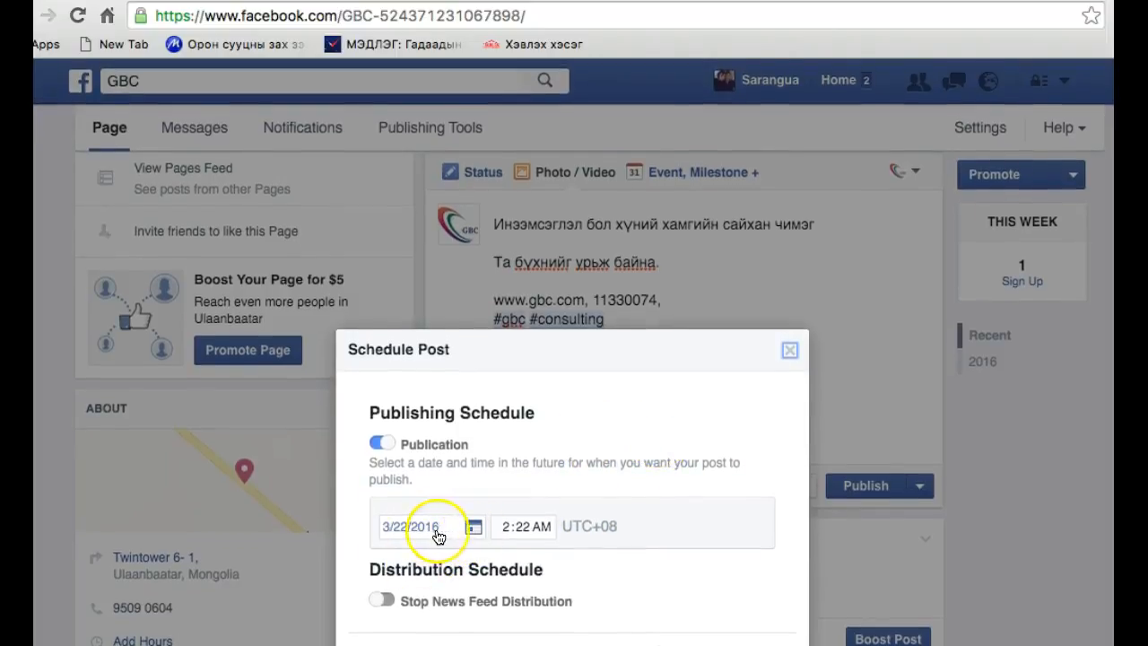
left_click(472, 529)
left_click(499, 443)
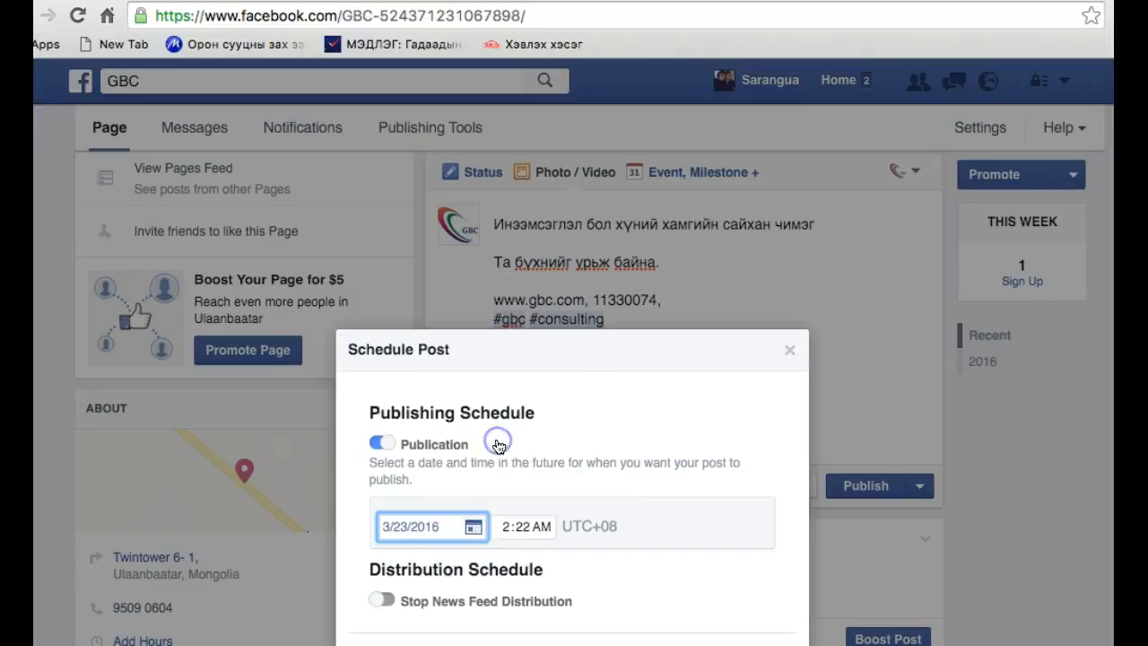
Set the publication time to 6:22 AM and schedule the post
left_click(513, 532)
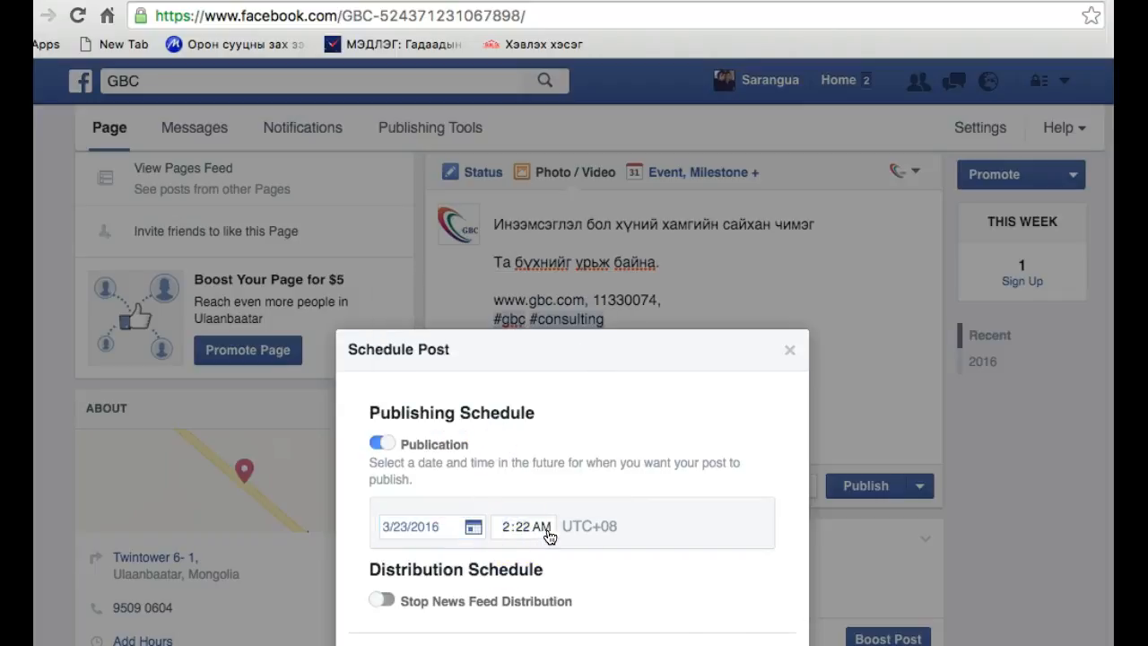
left_click(531, 527)
left_click(498, 530)
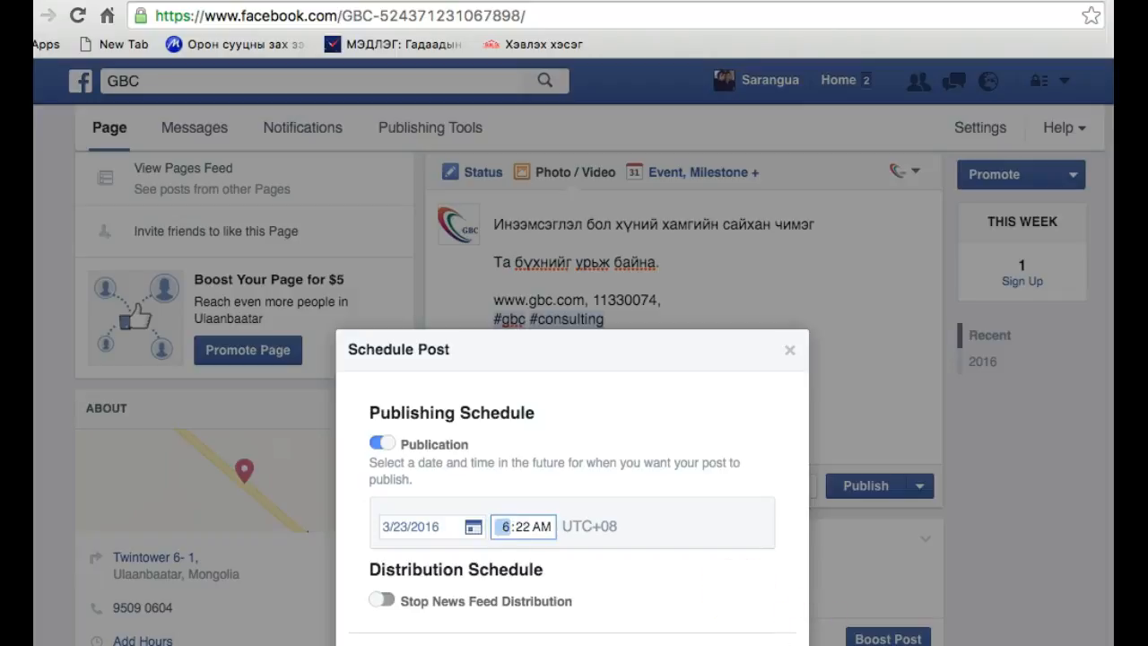
left_click(758, 644)
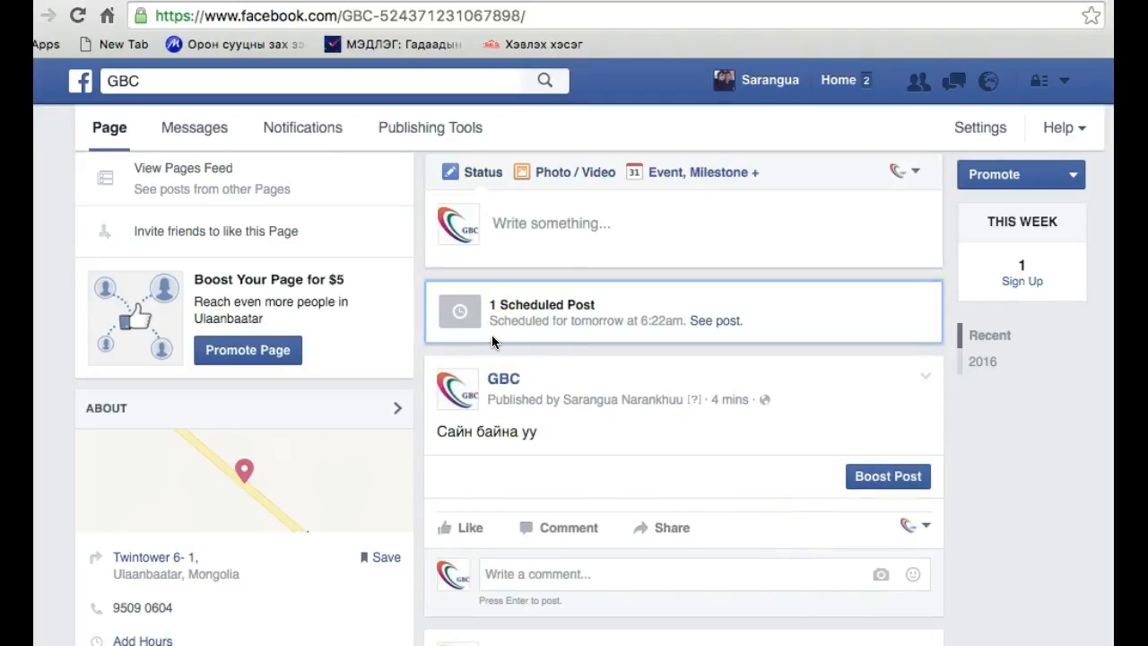
Look over the page's timeline with the scheduled post notice and open the page's publishing tools
scroll(491, 338, "down", 2)
scroll(491, 337, "up", 6)
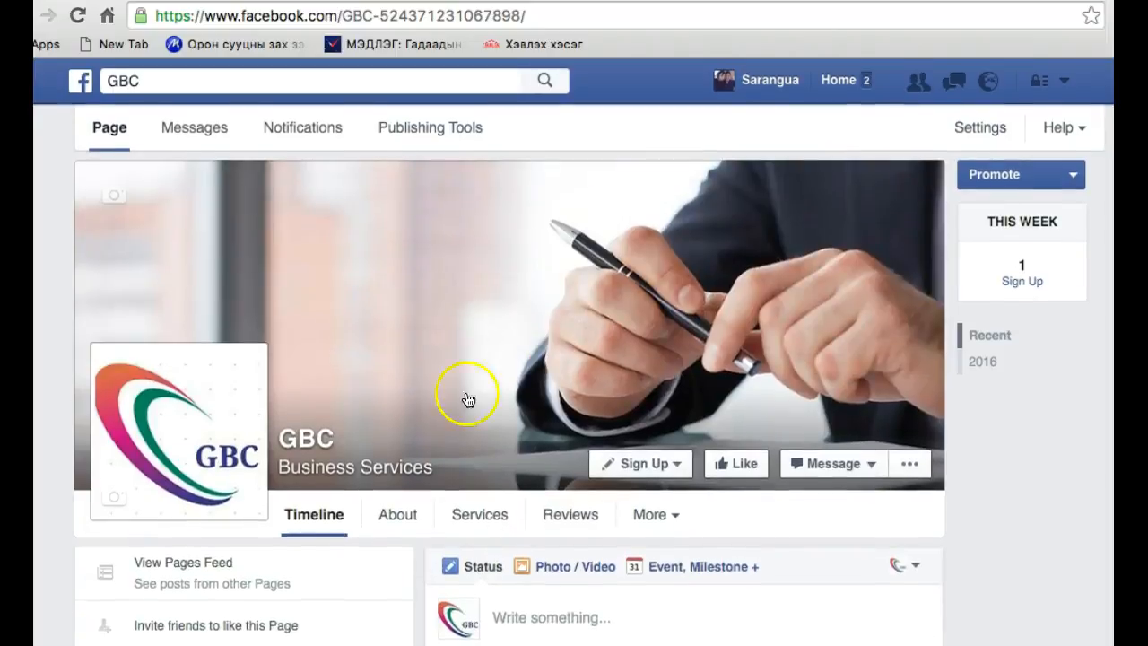
right_click(453, 420)
left_click(568, 618)
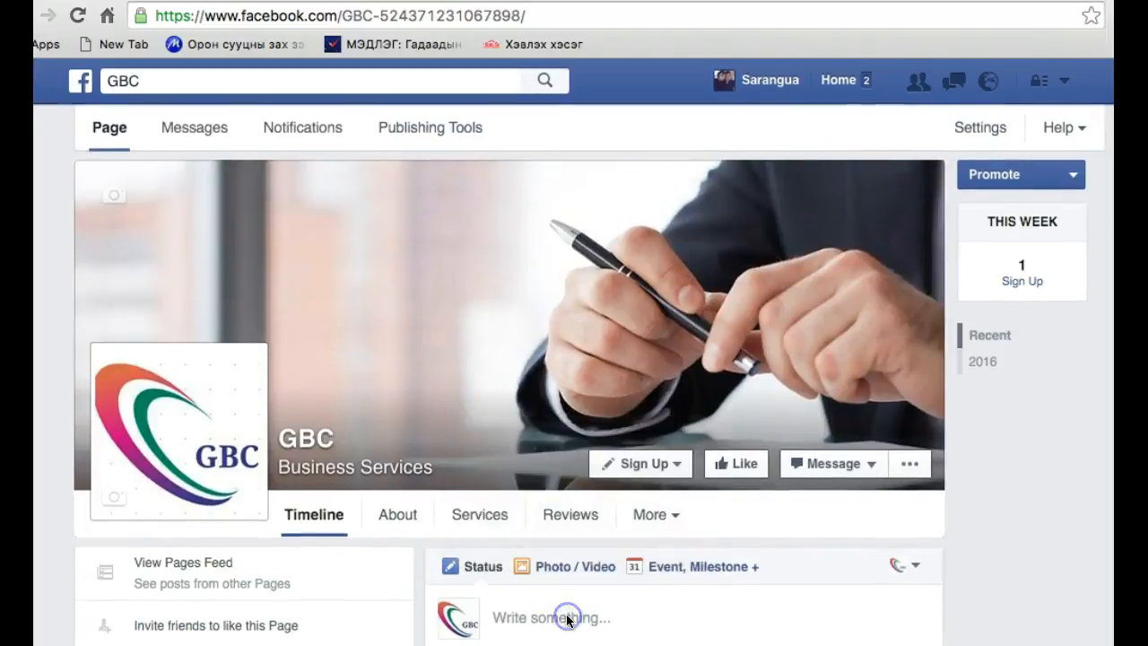
scroll(568, 617, "down", 3)
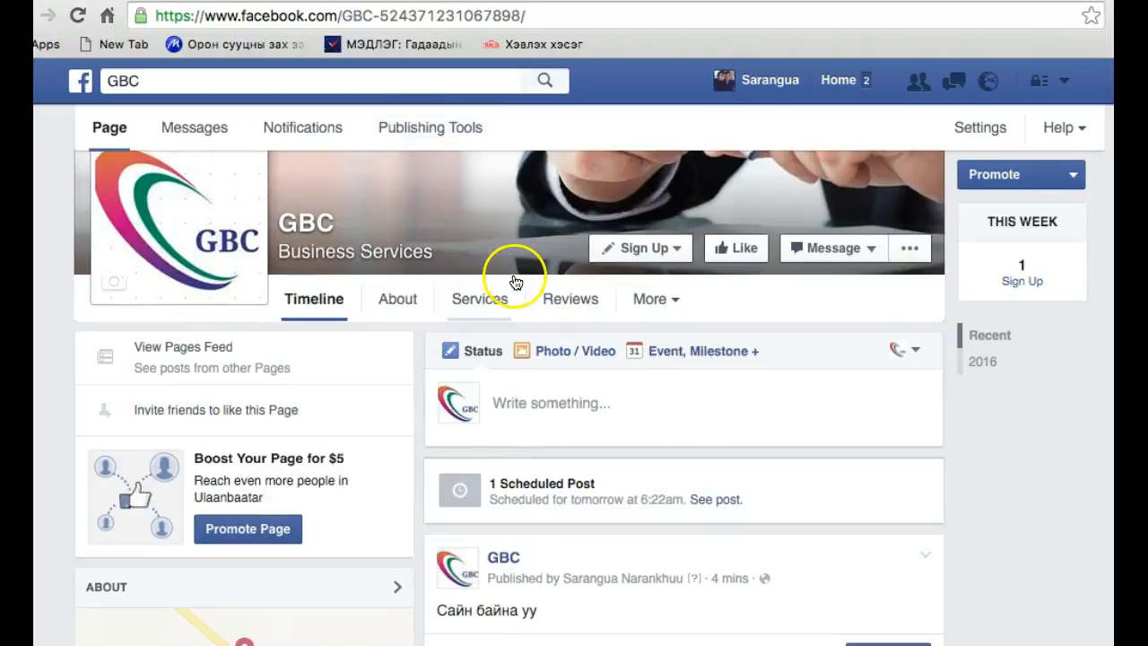
left_click(435, 139)
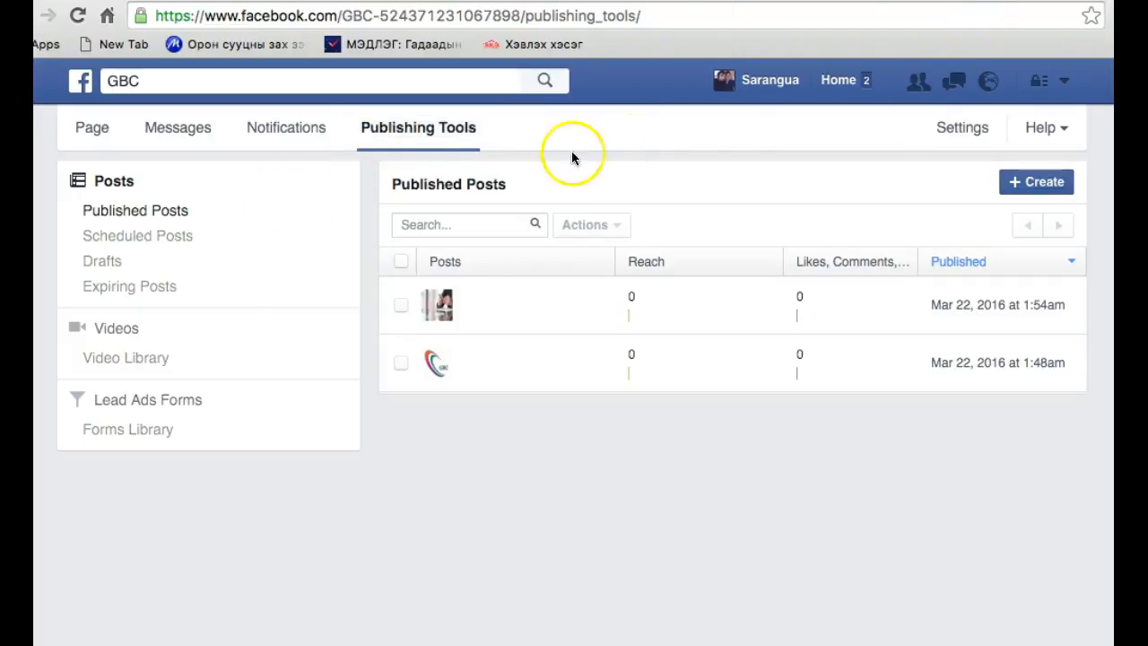
Open the language section of the personal account settings
left_click(1063, 81)
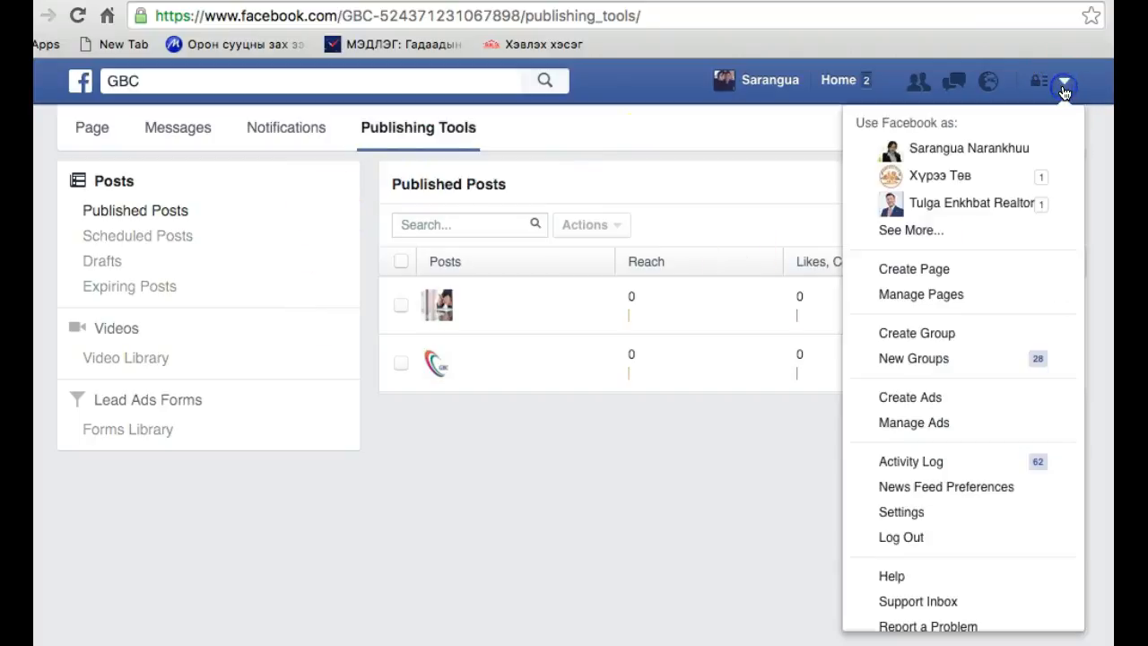
left_click(953, 513)
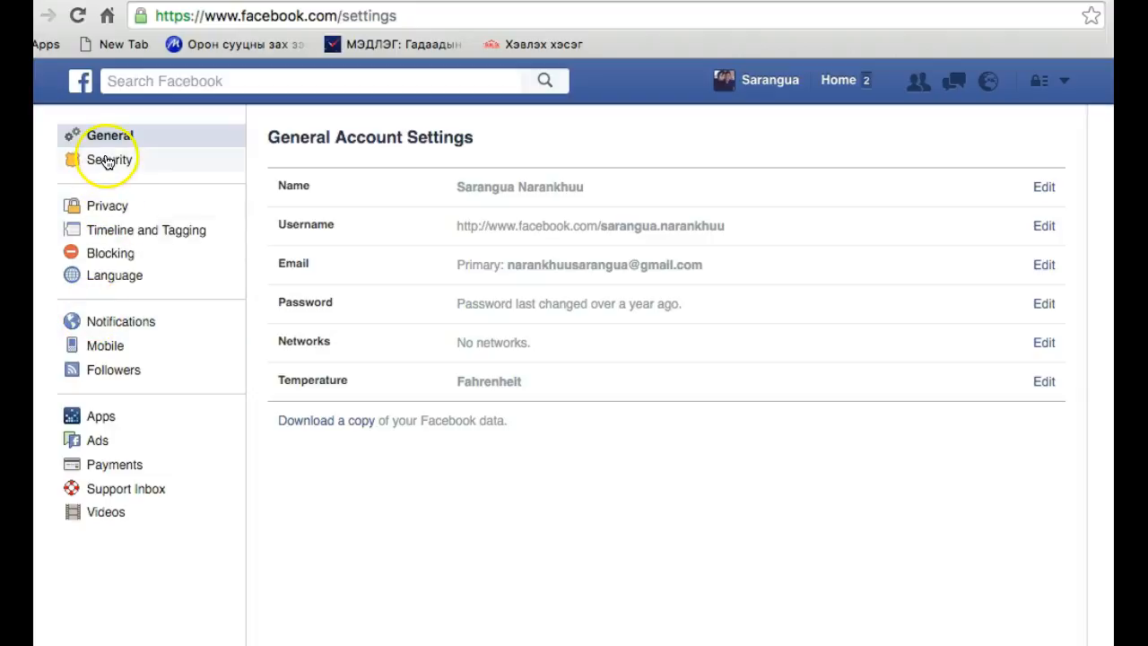
left_click(117, 275)
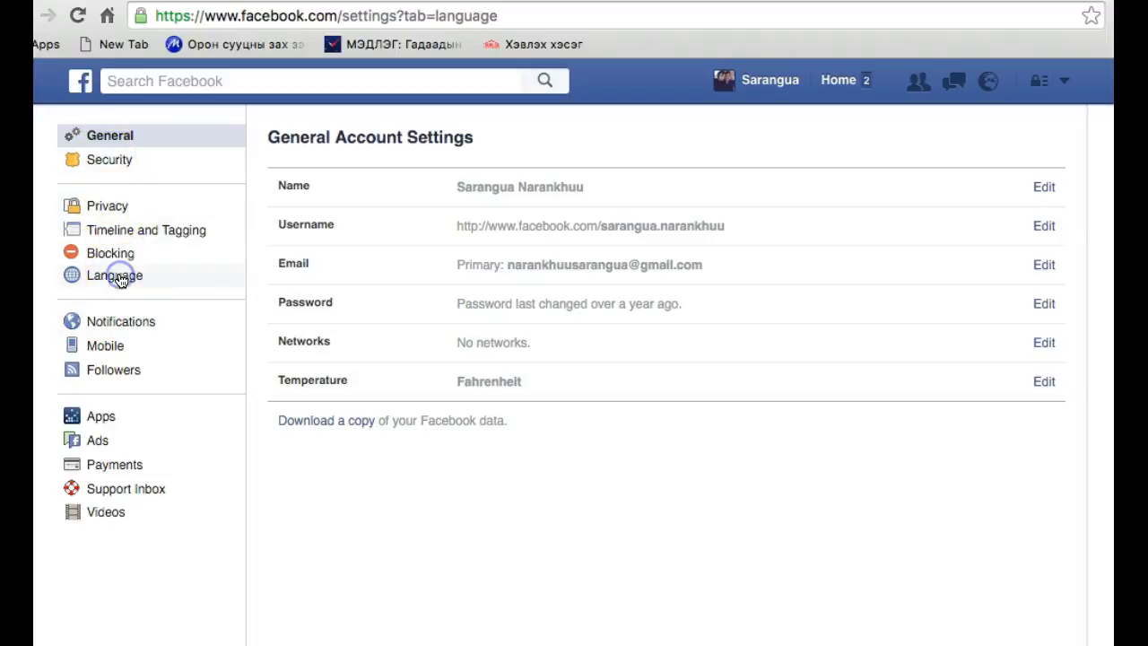
Change the Facebook display language to Монгол, save the change and dismiss the browser's password-saving prompt
left_click(782, 180)
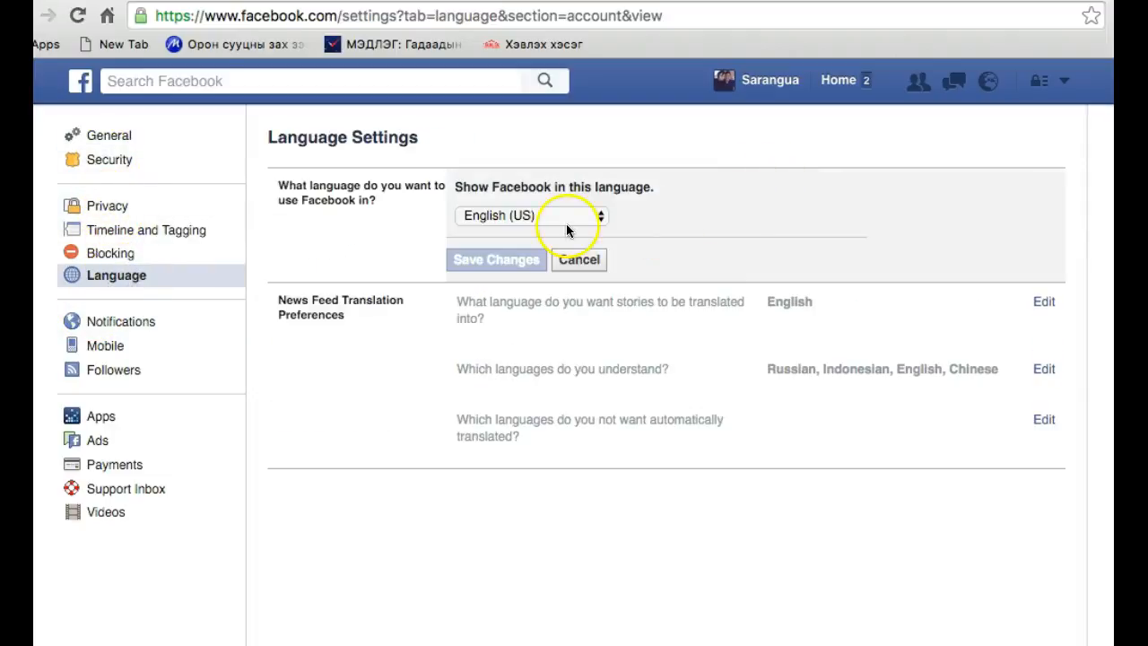
left_click(566, 223)
scroll(564, 238, "down", 10)
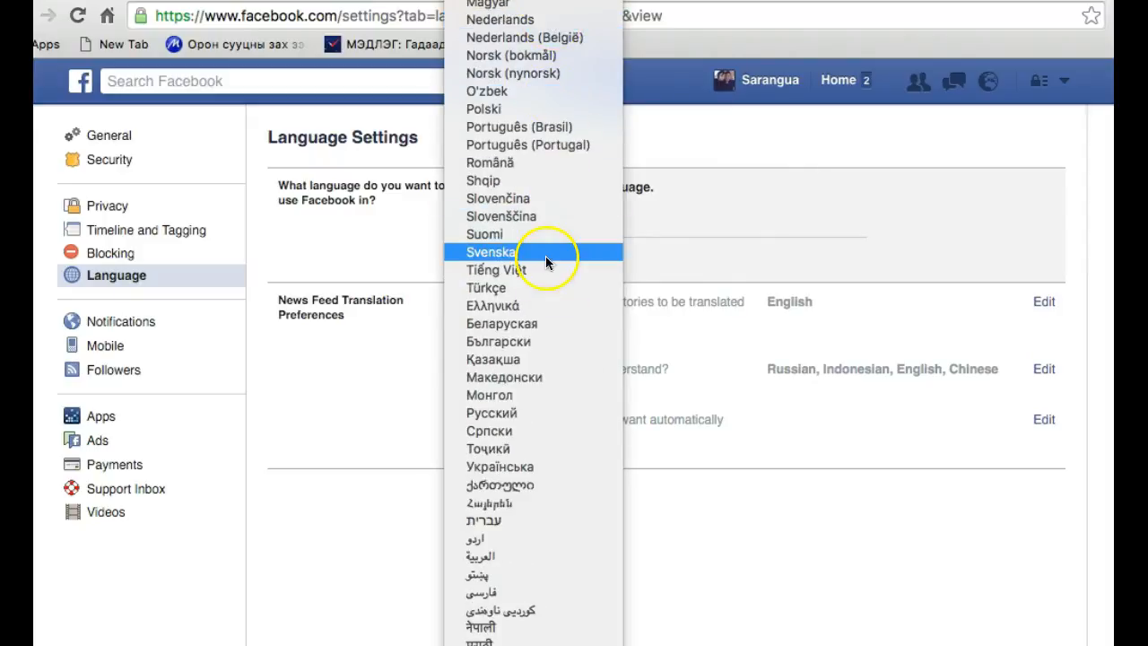
scroll(545, 199, "up", 5)
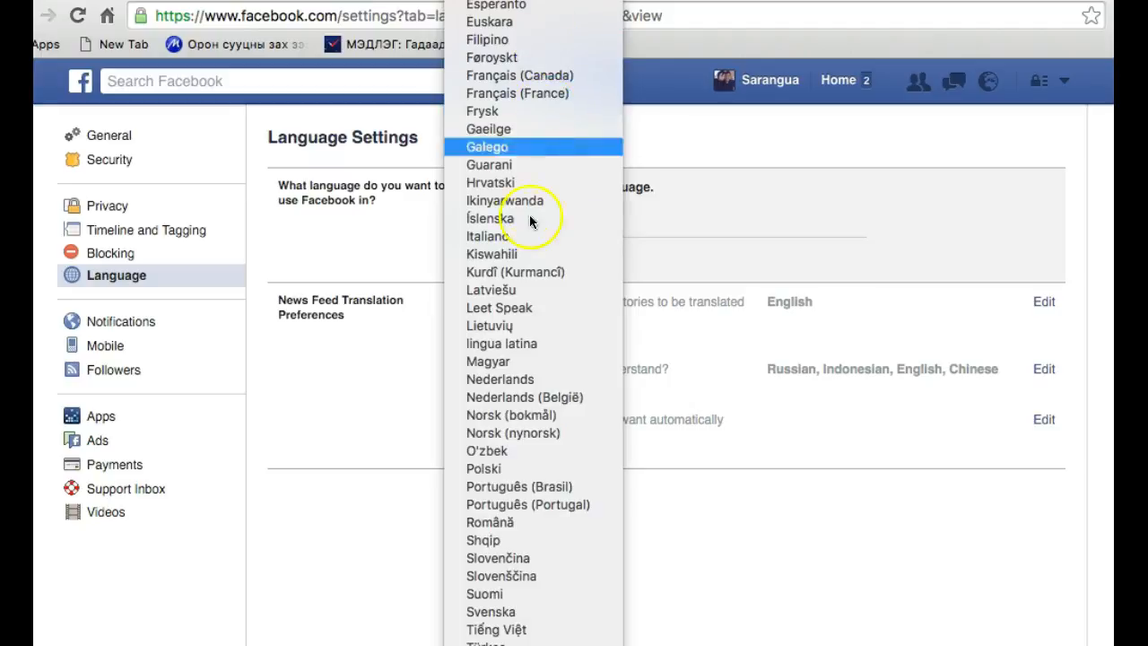
scroll(530, 221, "down", 8)
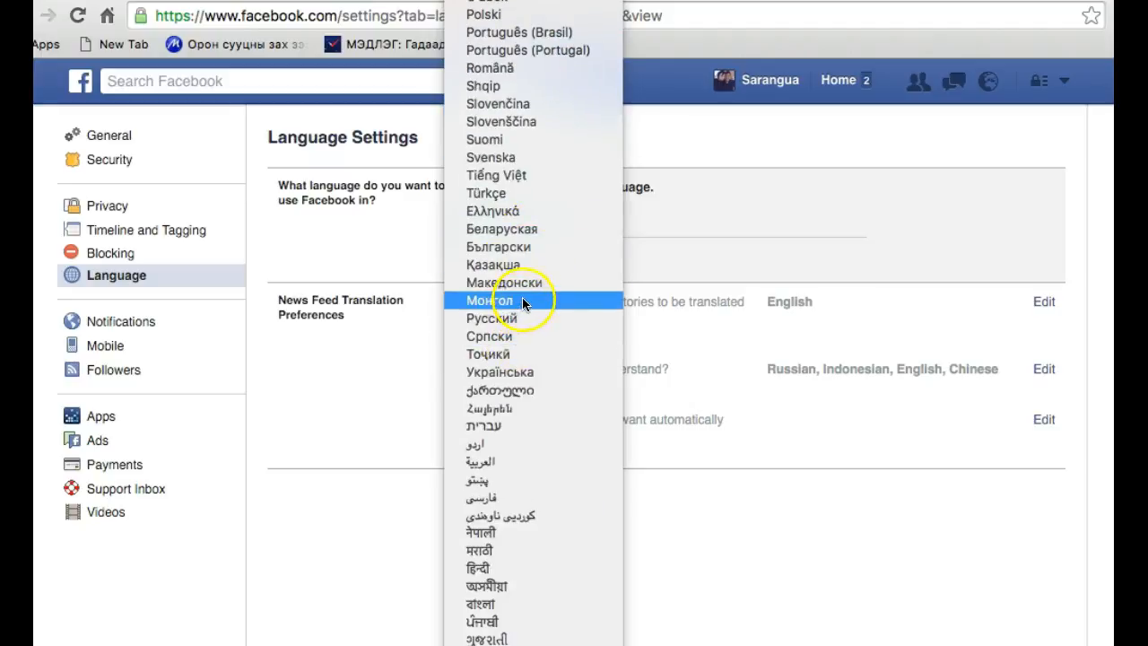
left_click(522, 302)
left_click(494, 262)
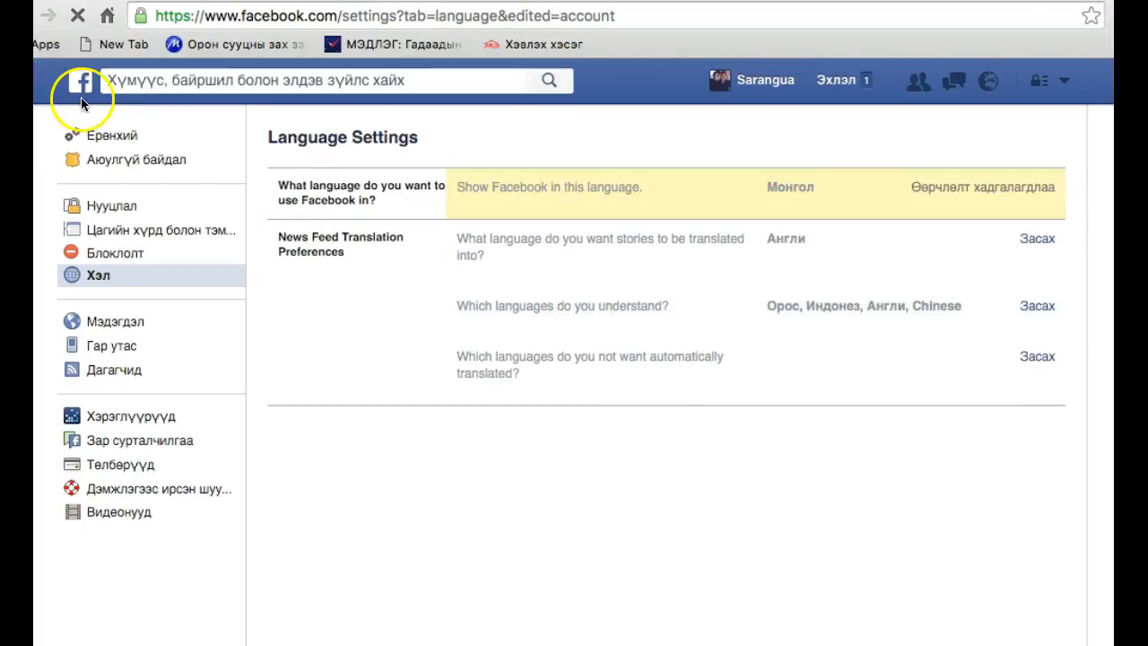
left_click(1078, 51)
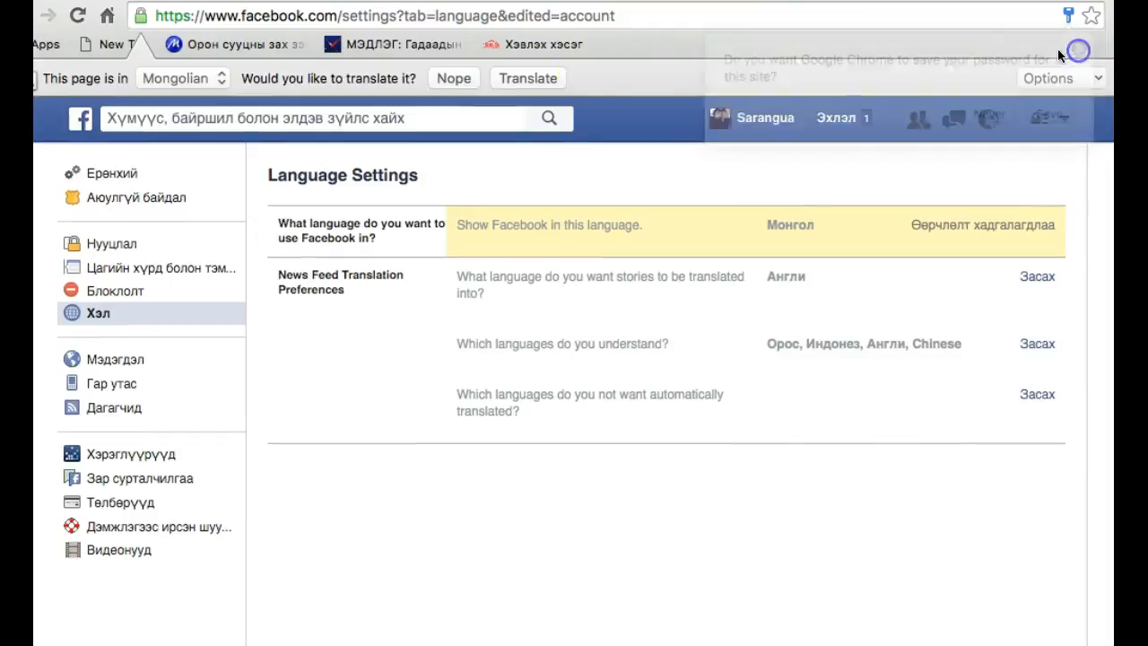
Return to the news feed, open the GBC page from the full list of pages and look over its timeline
left_click(82, 117)
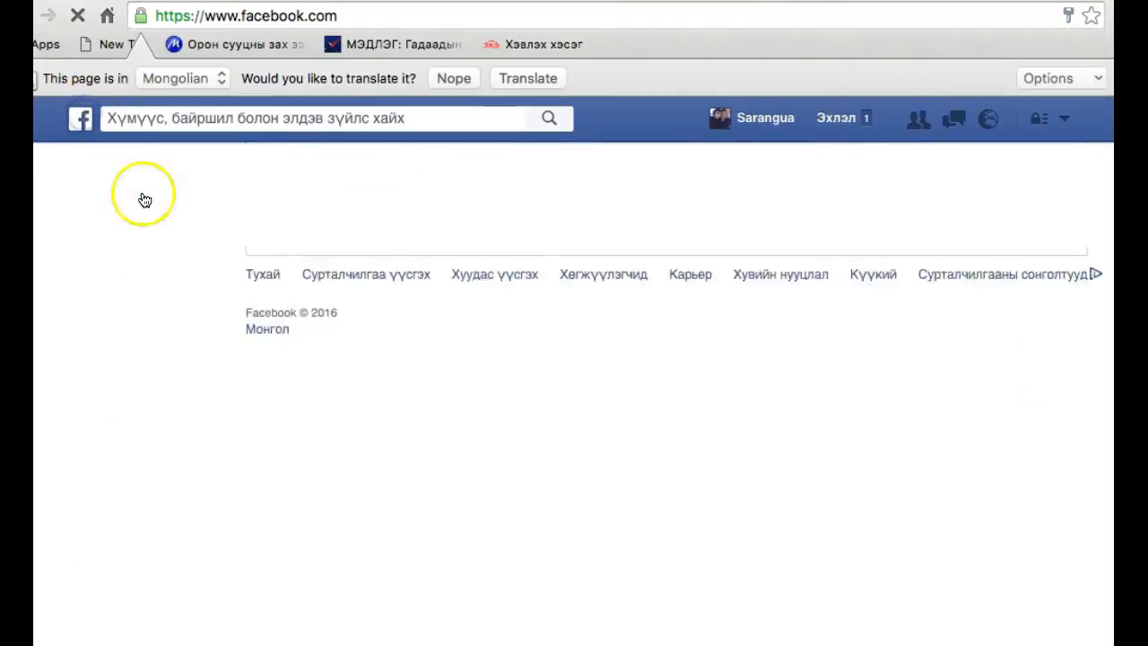
scroll(183, 574, "down", 5)
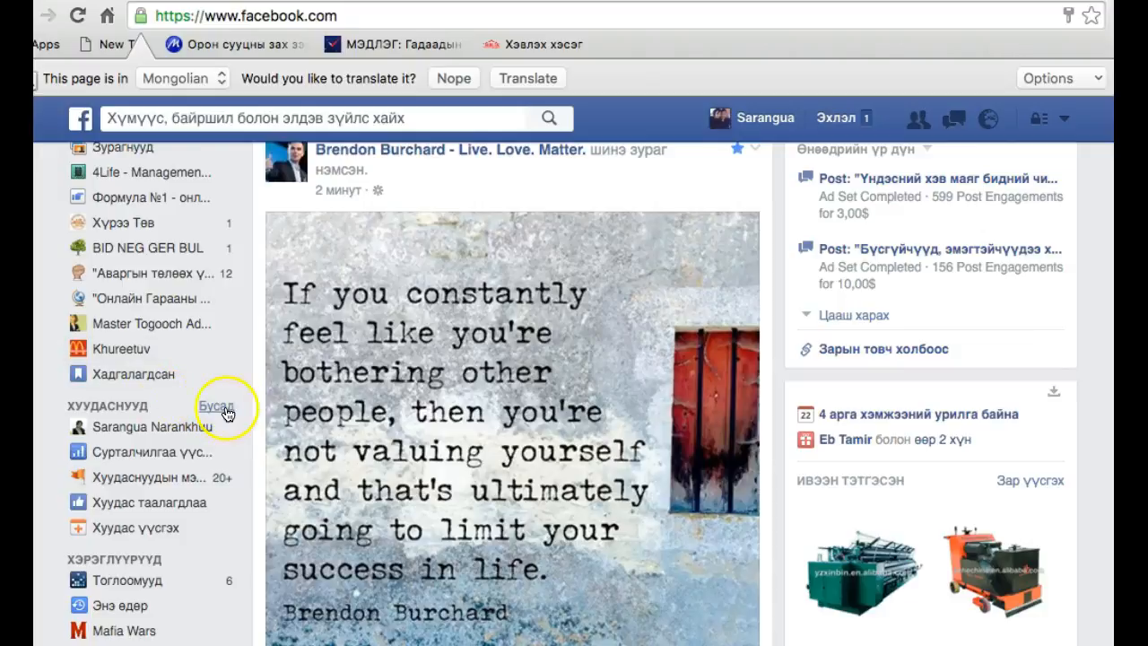
left_click(216, 408)
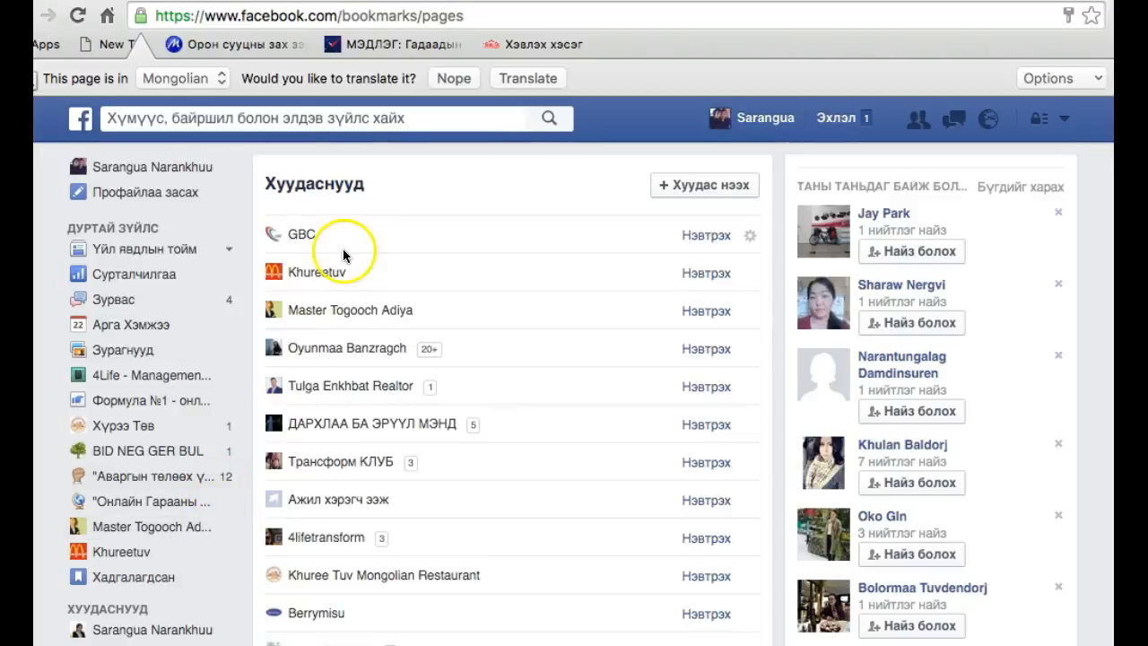
left_click(302, 235)
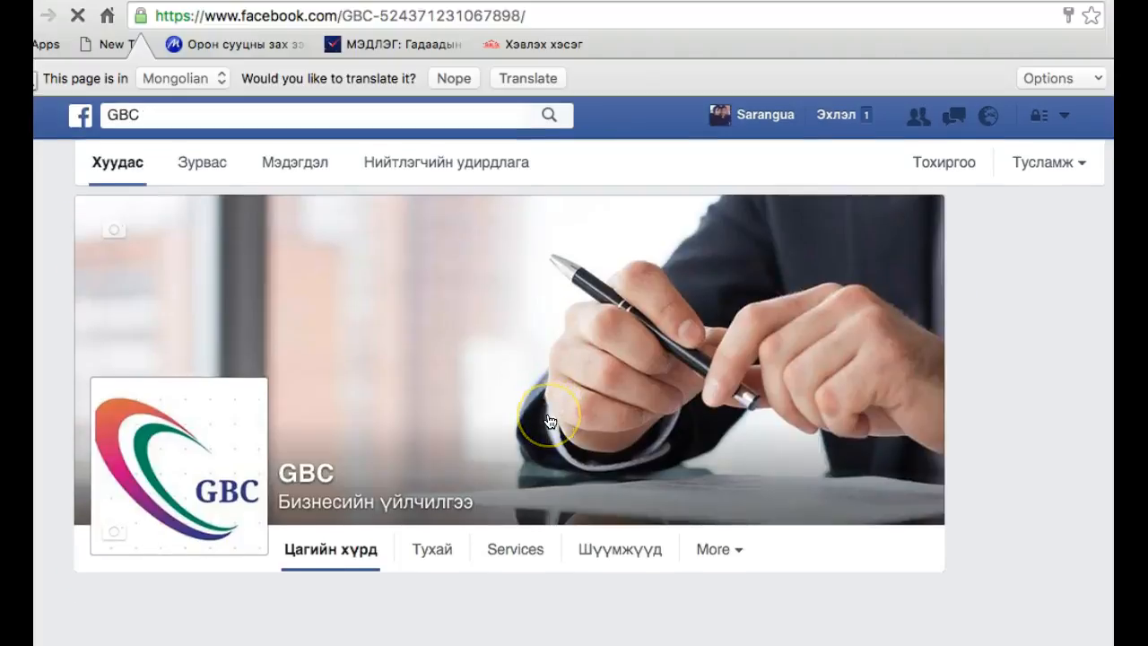
scroll(485, 539, "down", 5)
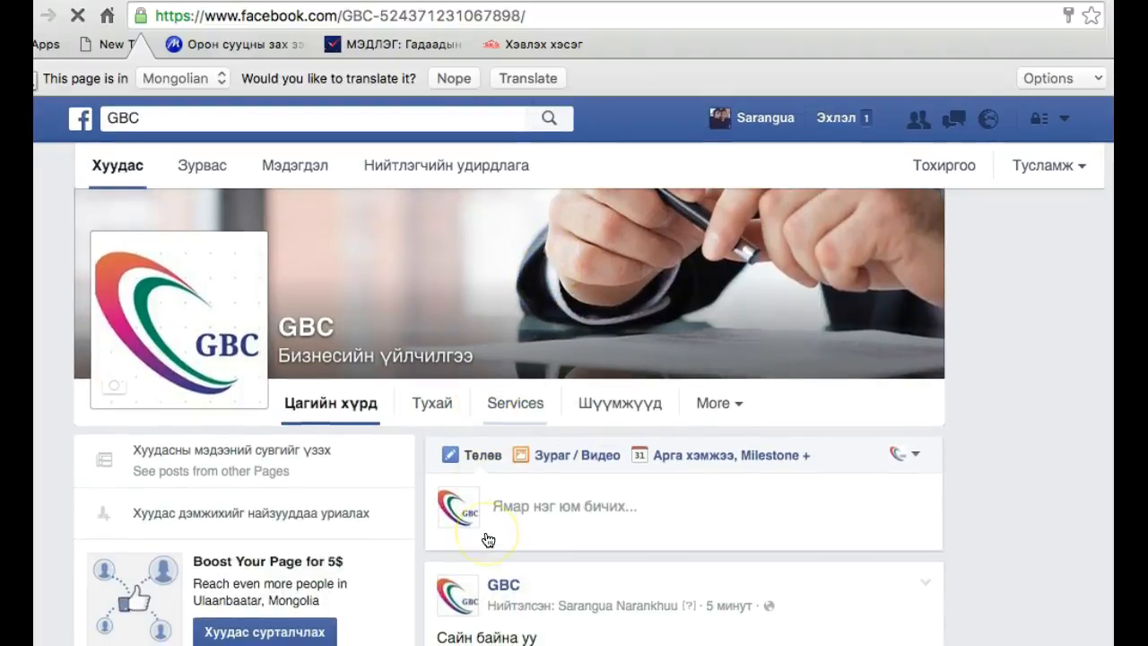
scroll(488, 539, "down", 6)
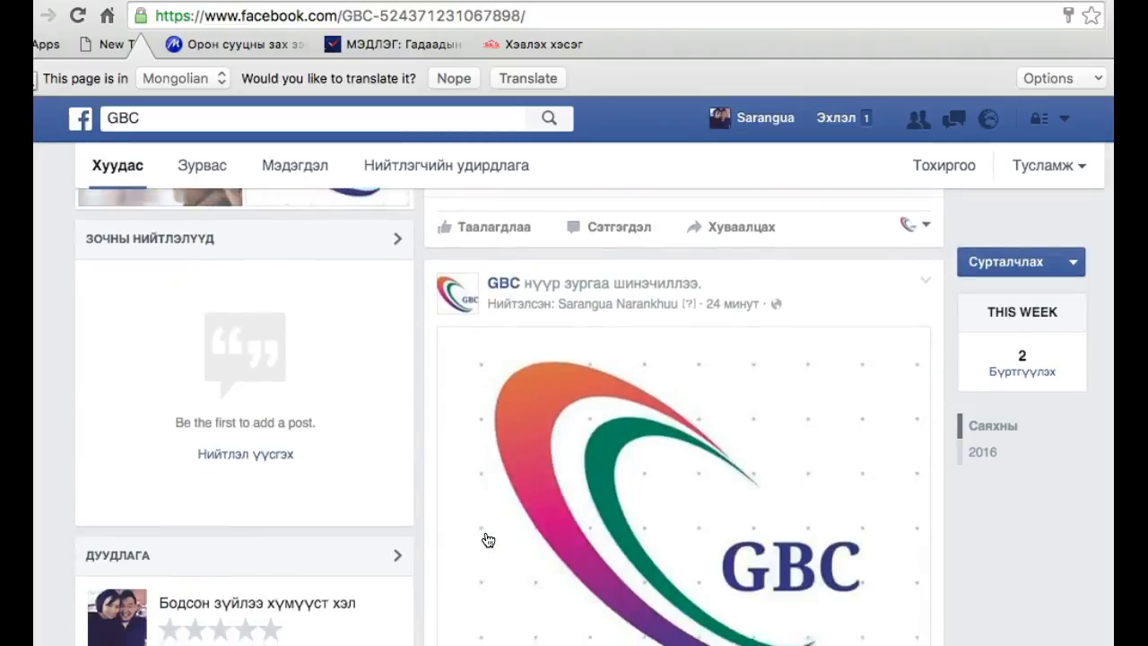
scroll(488, 539, "up", 10)
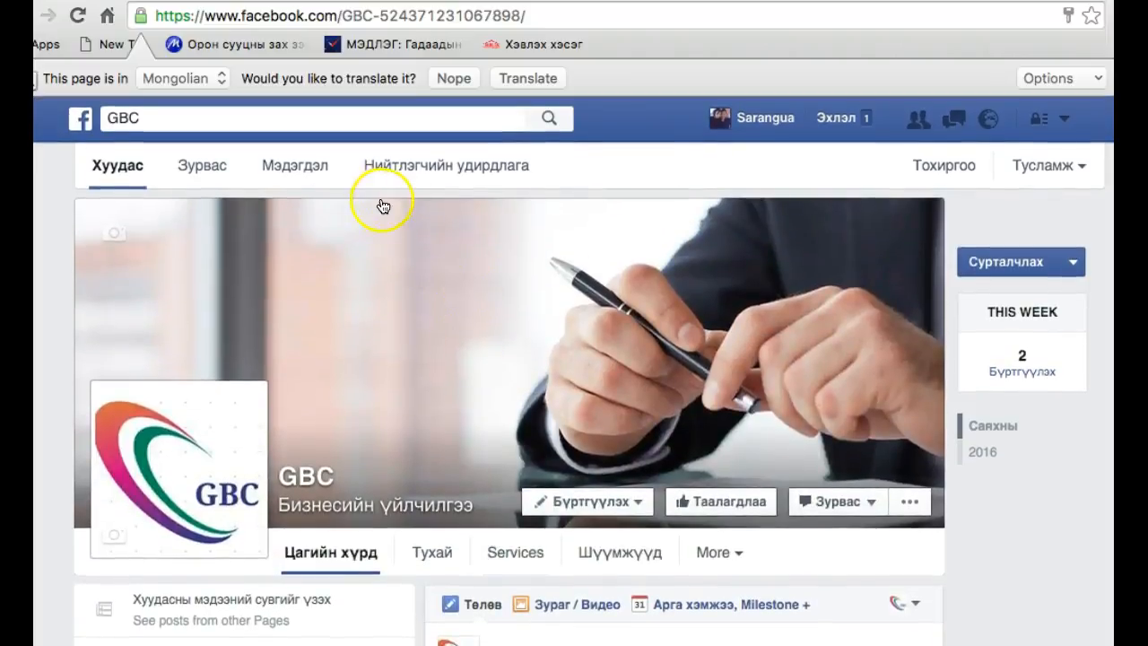
Review the published, scheduled, draft and expiring post lists in the GBC page's publishing tools
left_click(408, 170)
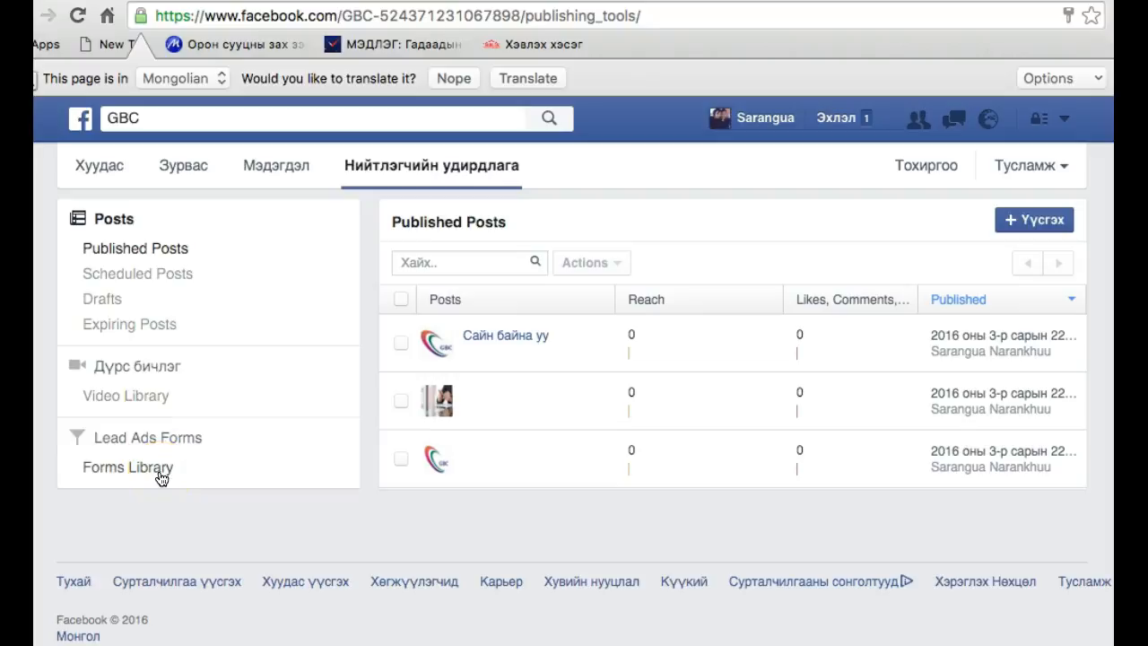
left_click(144, 275)
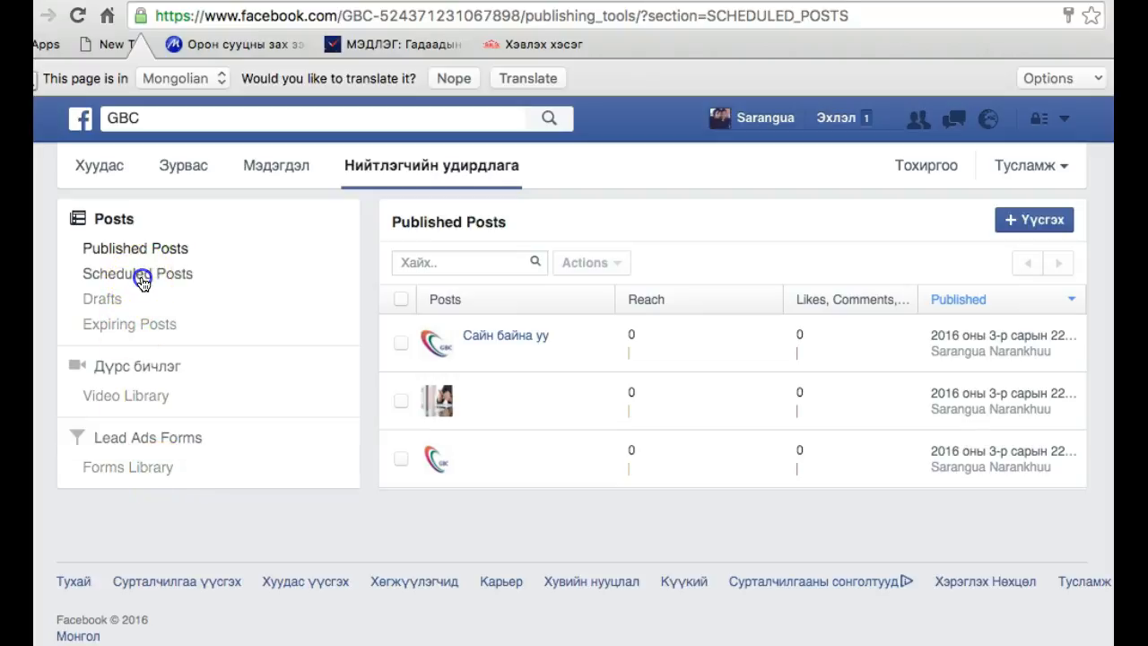
left_click(128, 250)
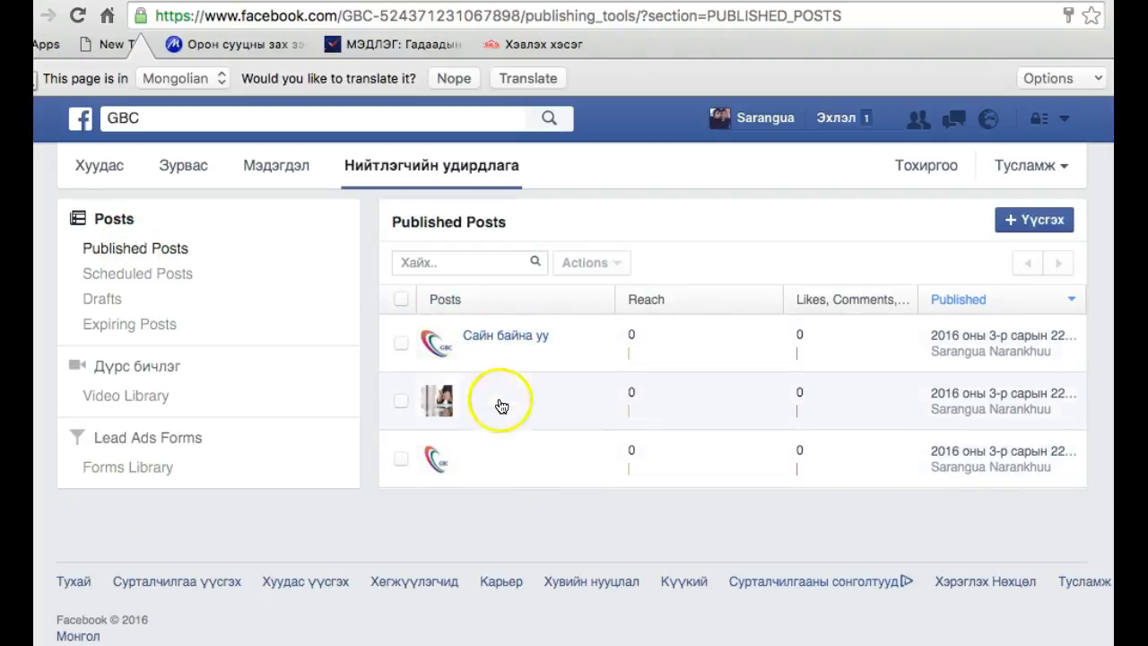
left_click(167, 281)
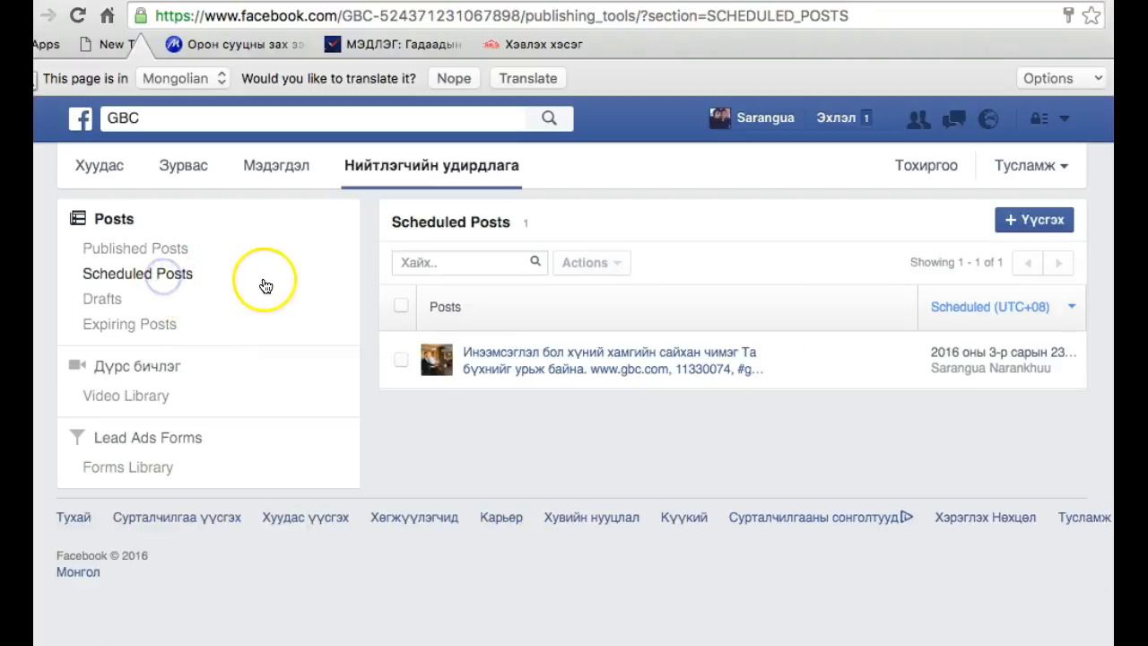
left_click(124, 301)
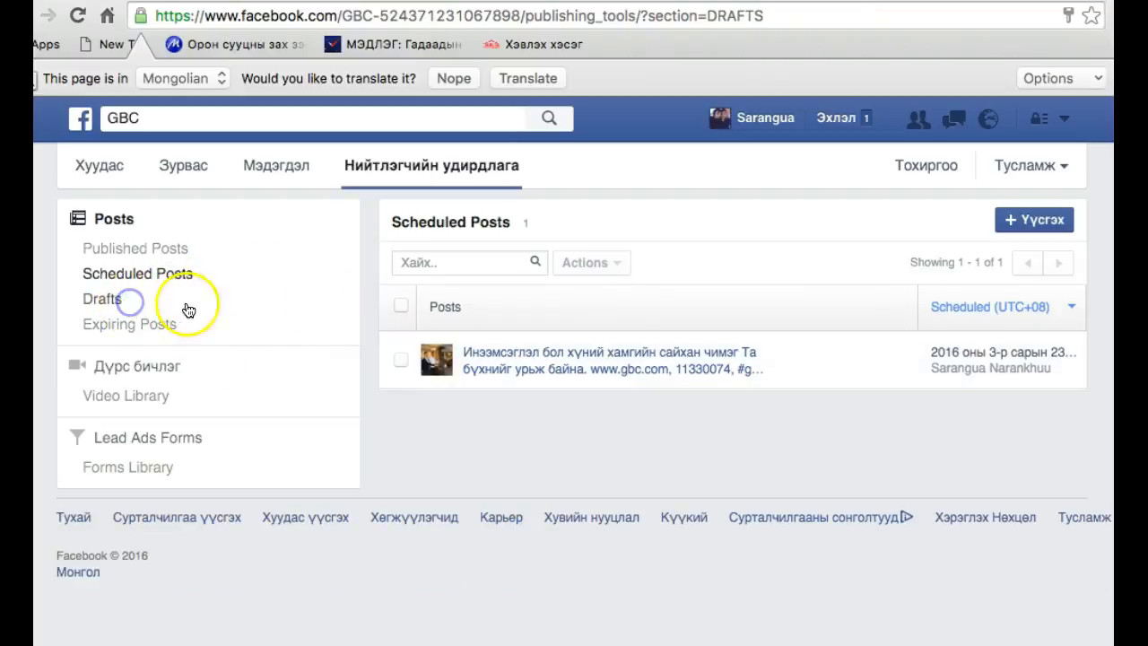
left_click(120, 326)
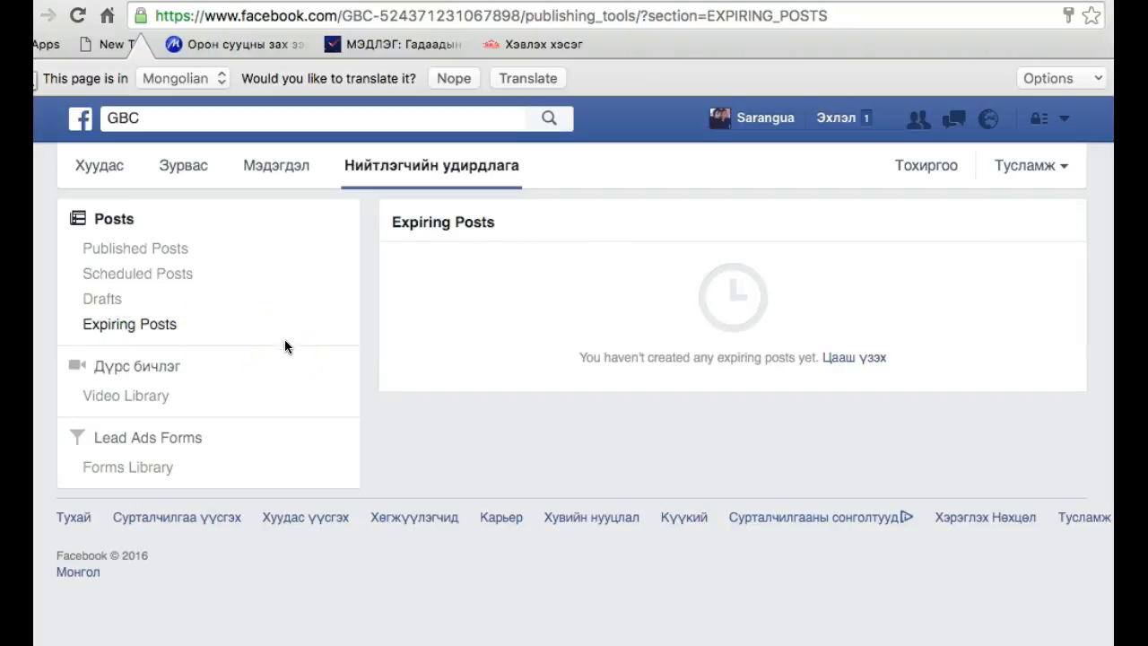
Return to the scheduled posts list and open the desktop preview of the scheduled photo post
left_click(172, 273)
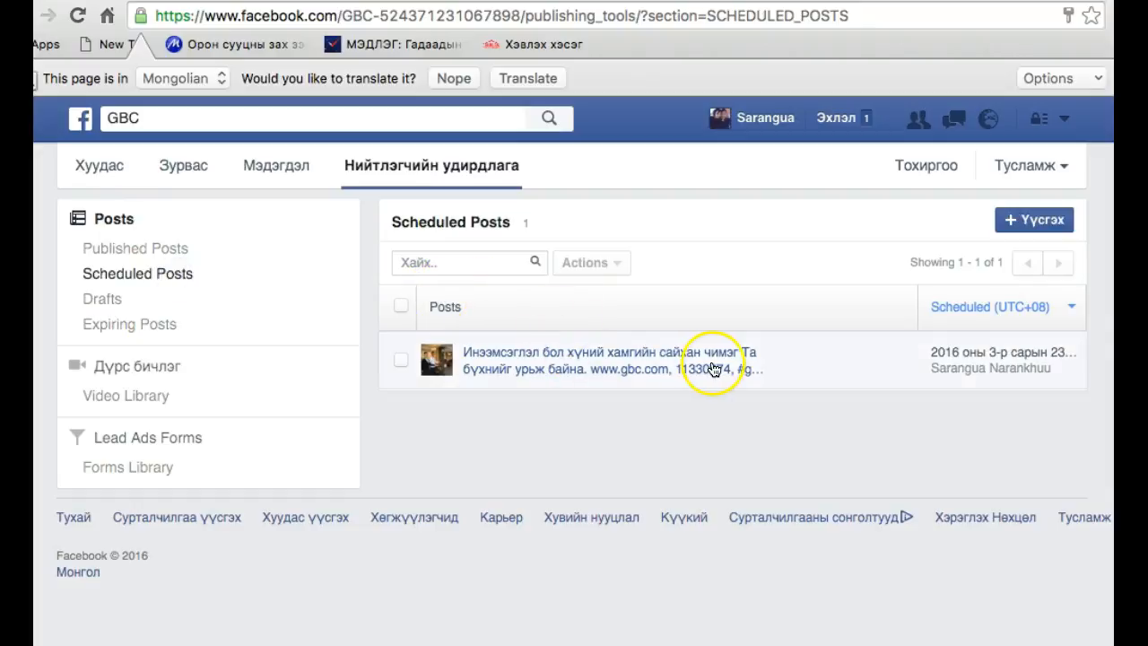
left_click(720, 362)
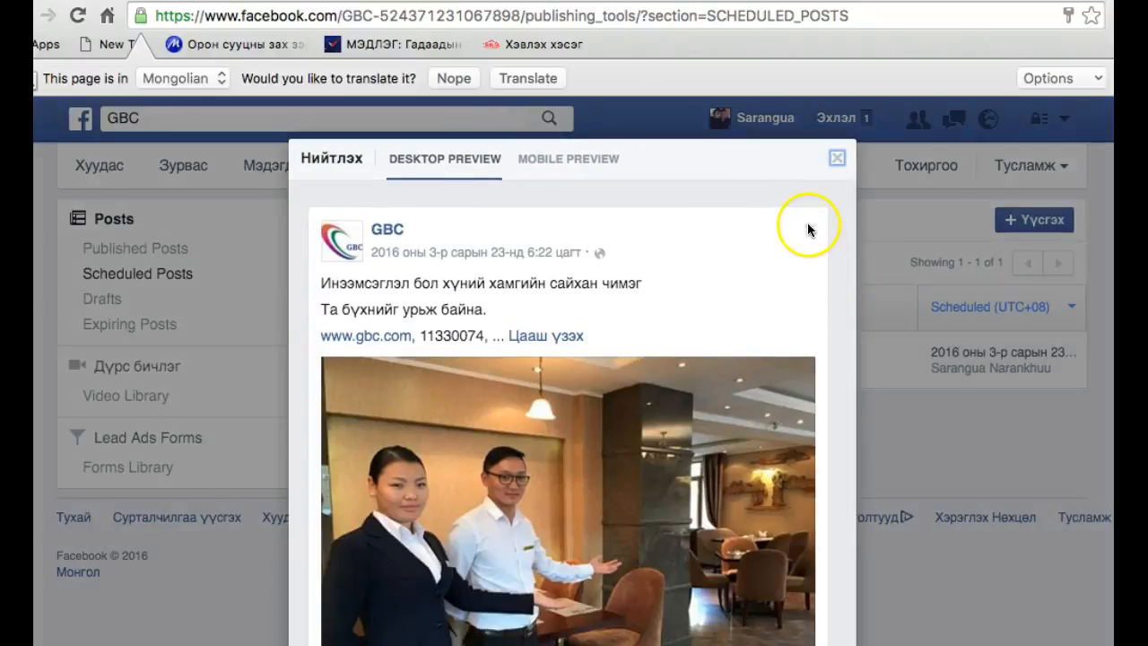
Close the scheduled post preview, return to the GBC page and look over its timeline down to the cover photo post
left_click(837, 158)
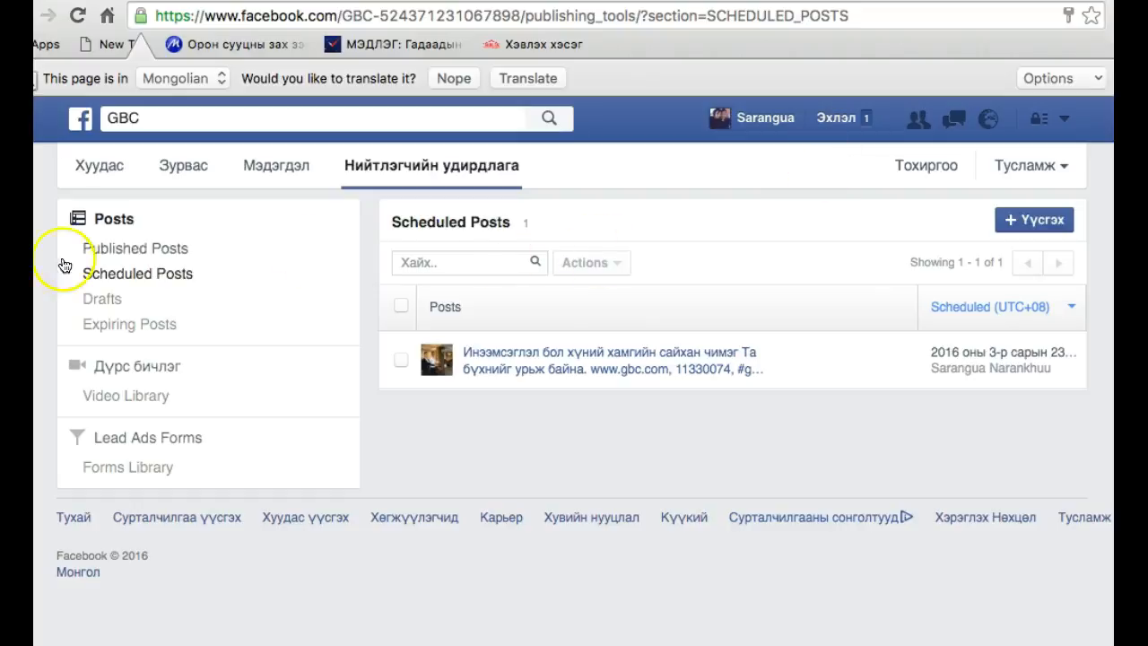
left_click(95, 179)
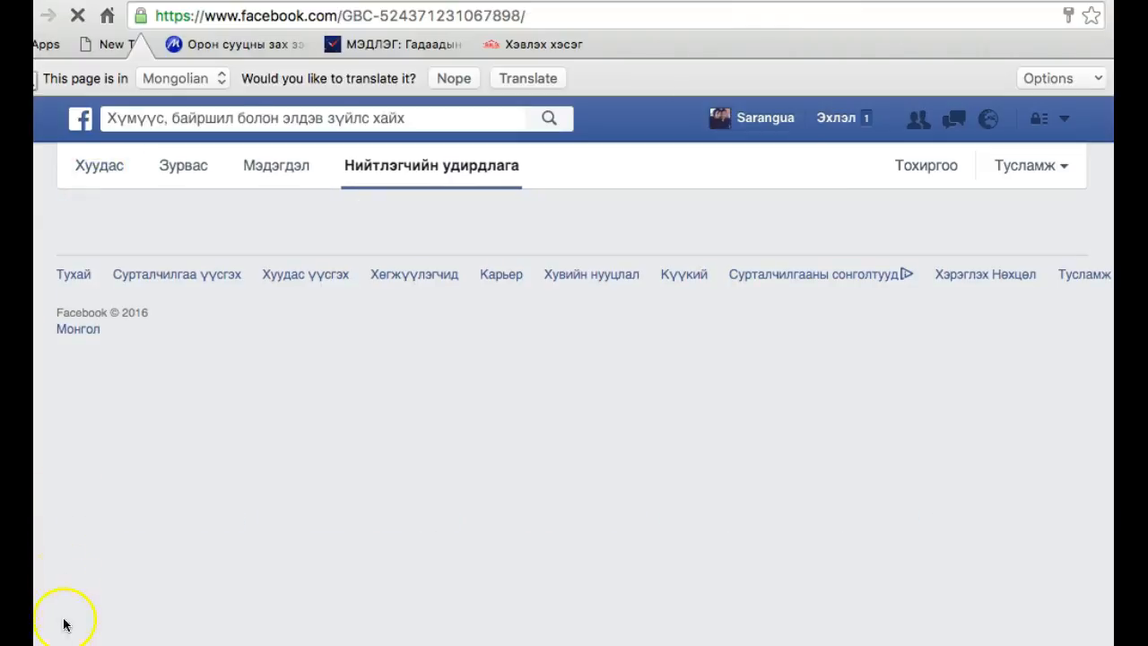
scroll(353, 480, "down", 10)
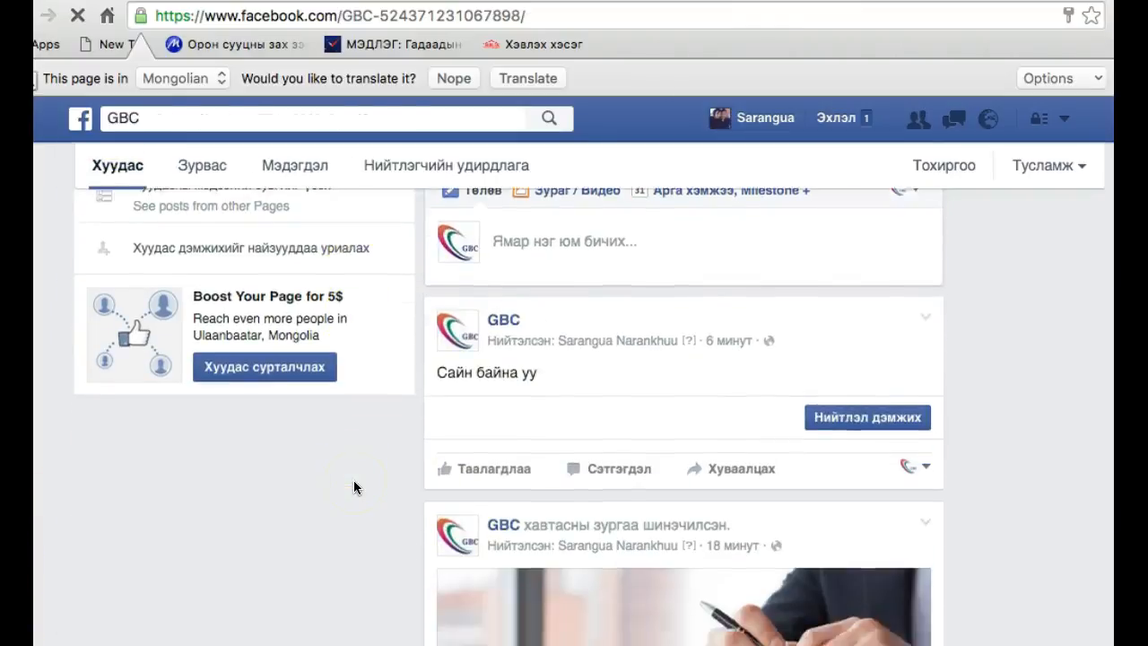
scroll(354, 480, "down", 4)
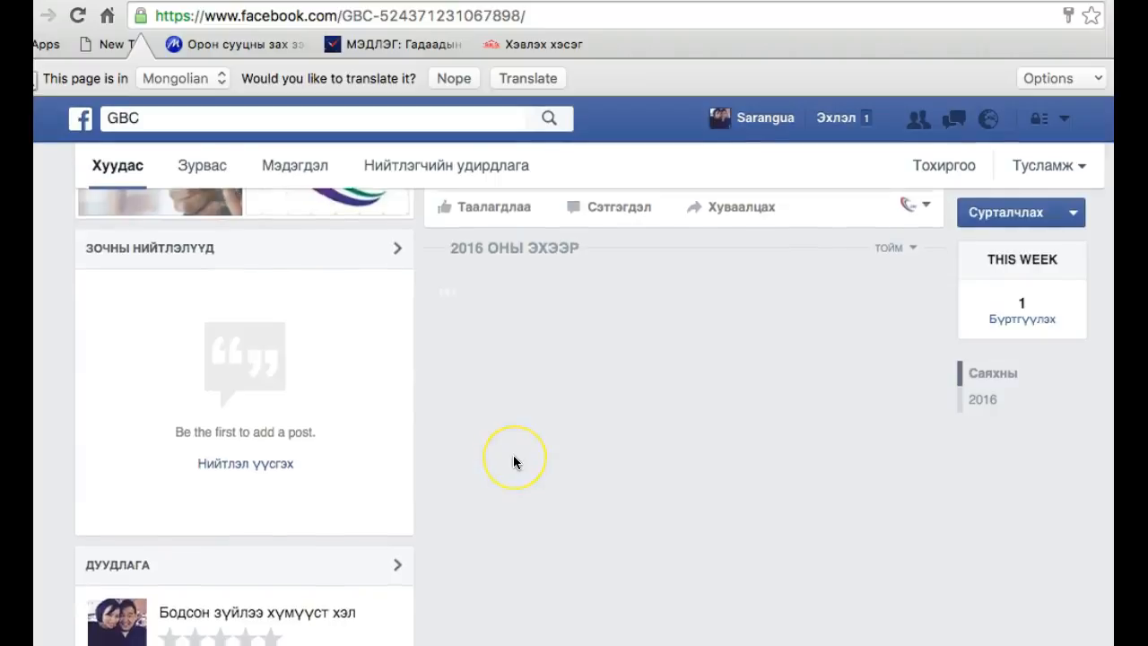
scroll(513, 455, "up", 10)
scroll(513, 455, "up", 8)
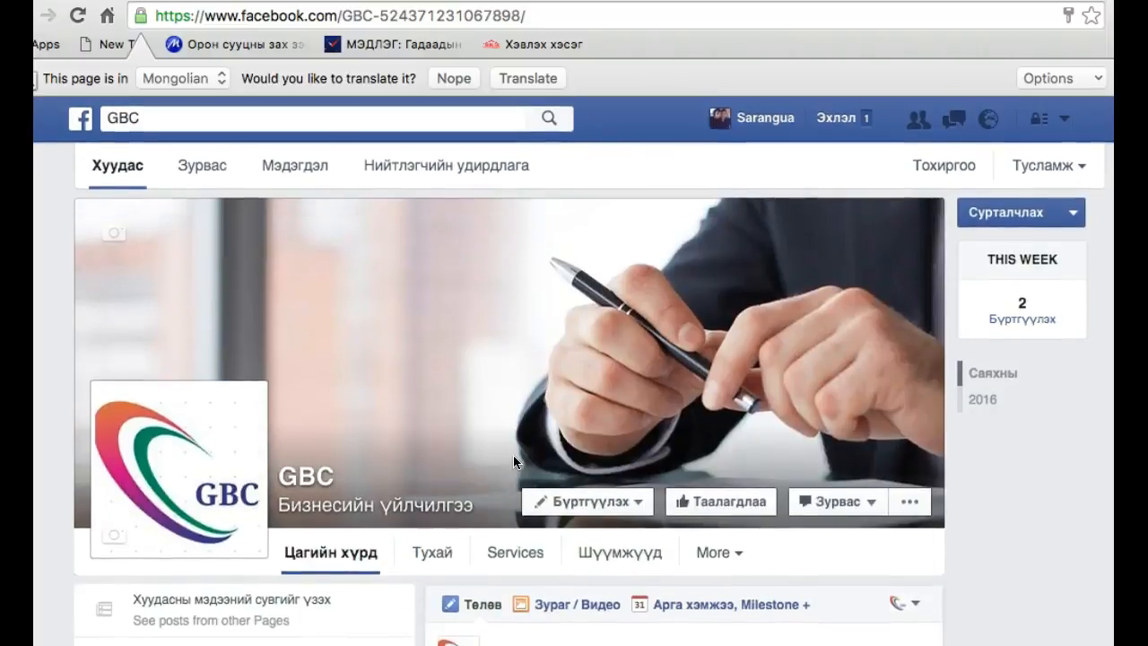
scroll(513, 455, "down", 10)
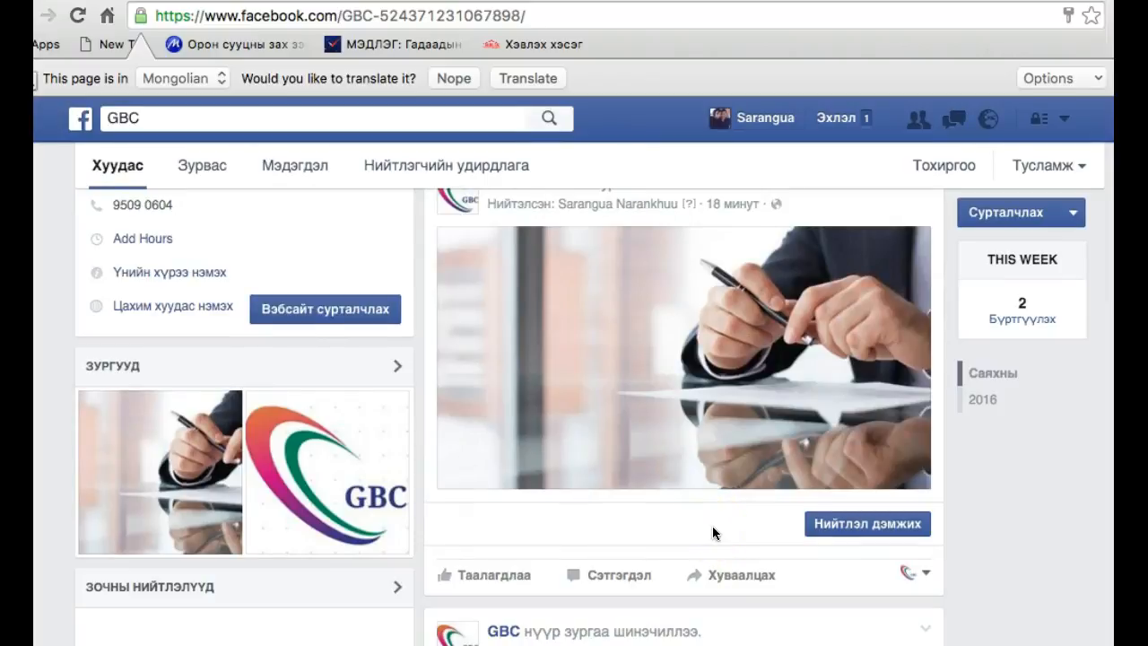
Open the boost settings for the cover photo post and compare its desktop and mobile news feed previews
left_click(880, 532)
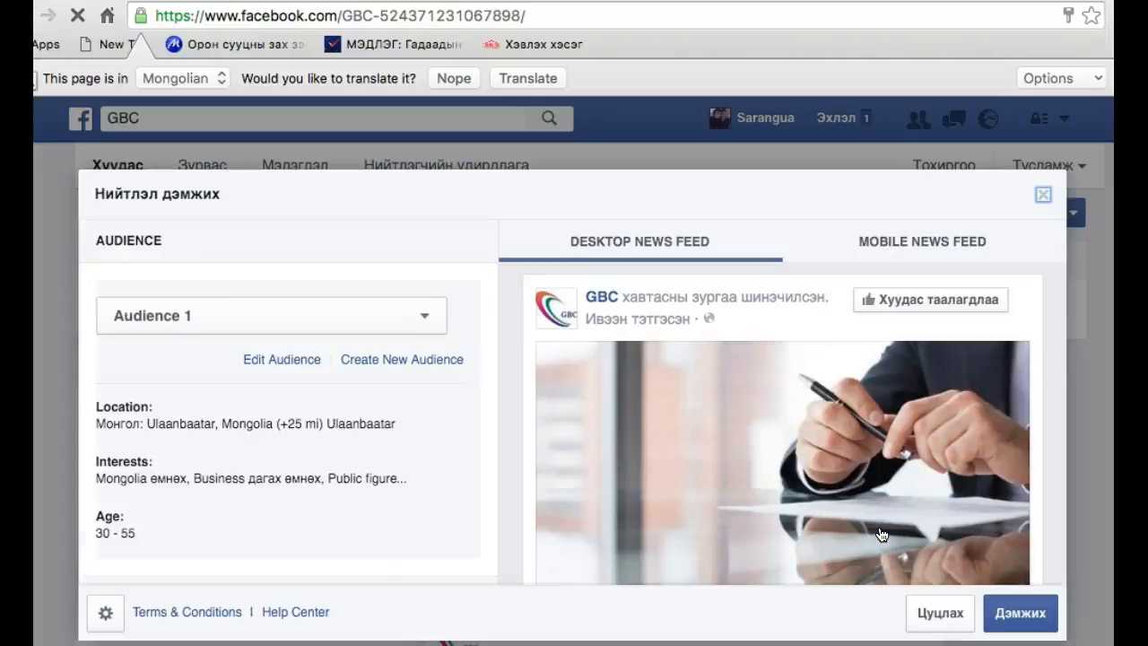
scroll(789, 465, "down", 2)
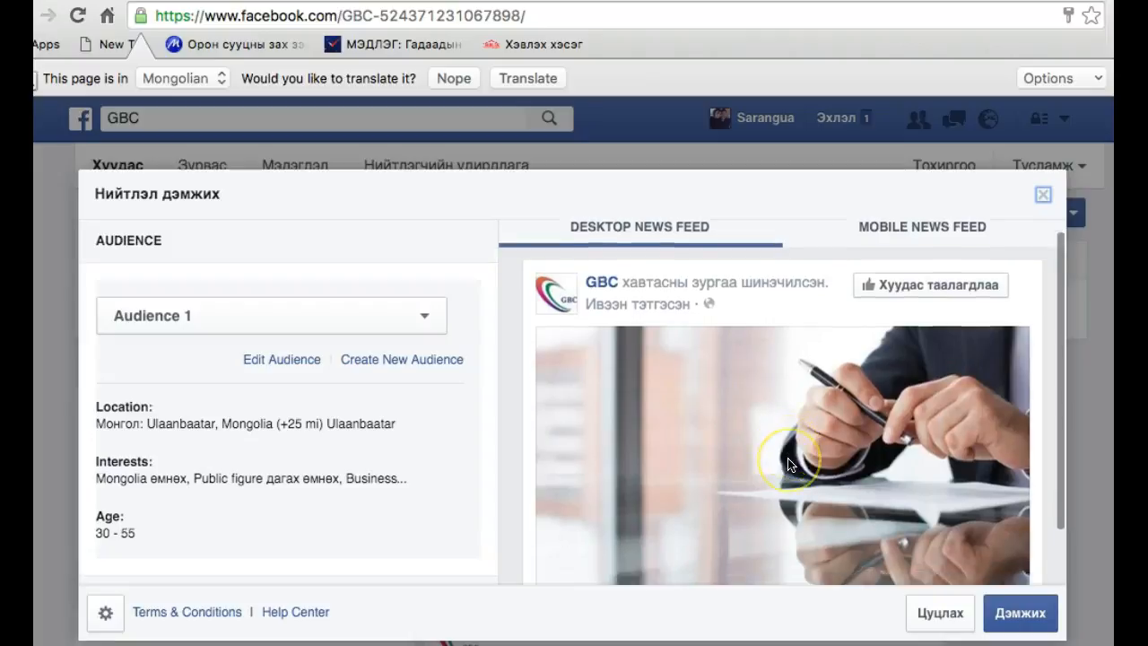
scroll(789, 465, "up", 2)
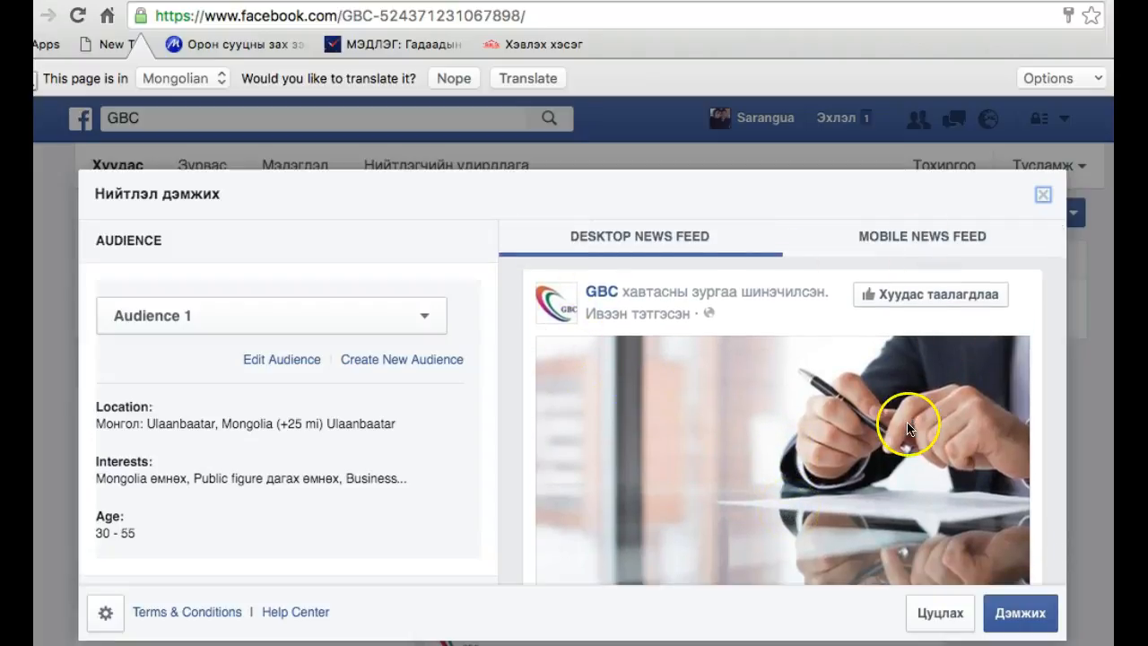
scroll(907, 422, "down", 3)
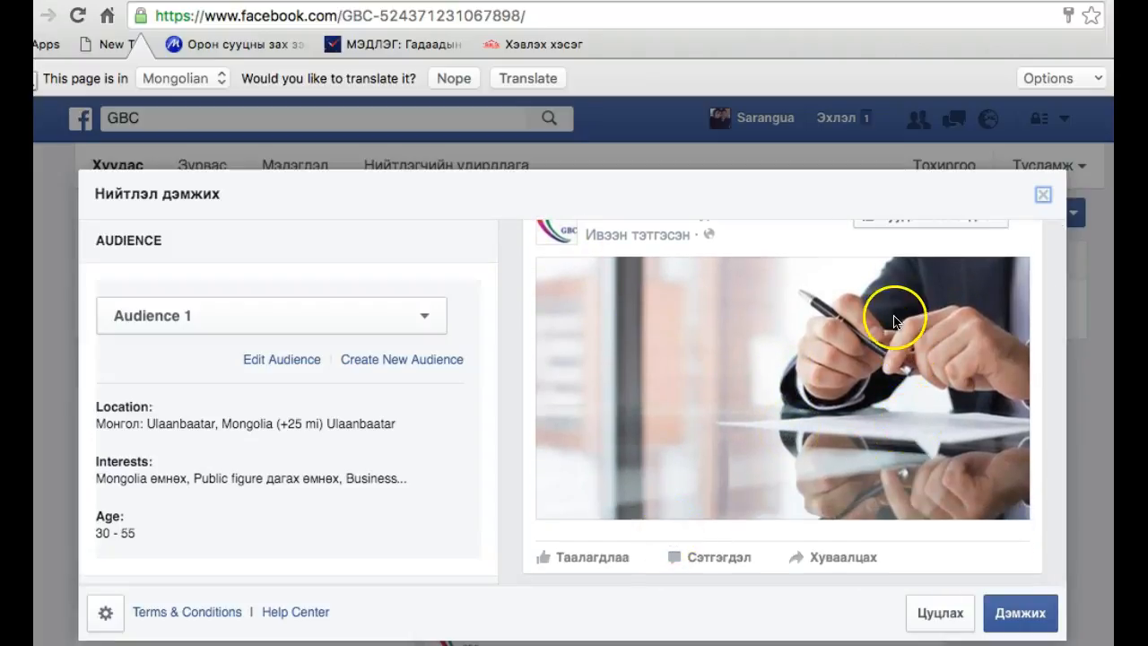
scroll(861, 350, "up", 3)
left_click(910, 244)
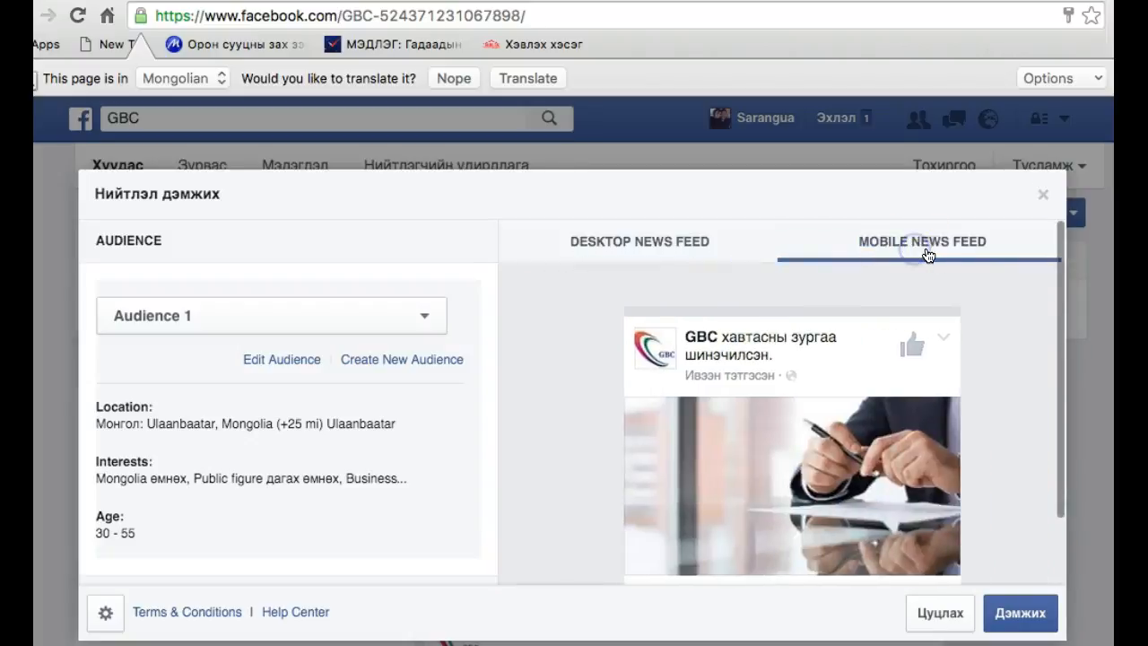
scroll(836, 372, "down", 2)
scroll(836, 374, "up", 2)
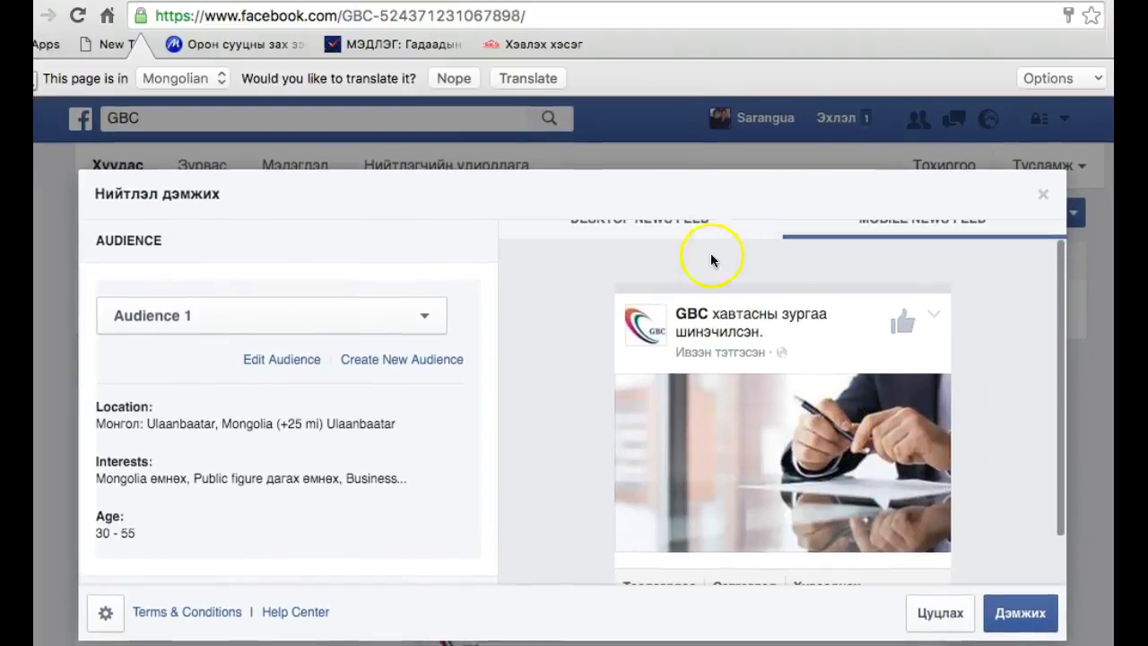
scroll(711, 260, "up", 1)
left_click(649, 241)
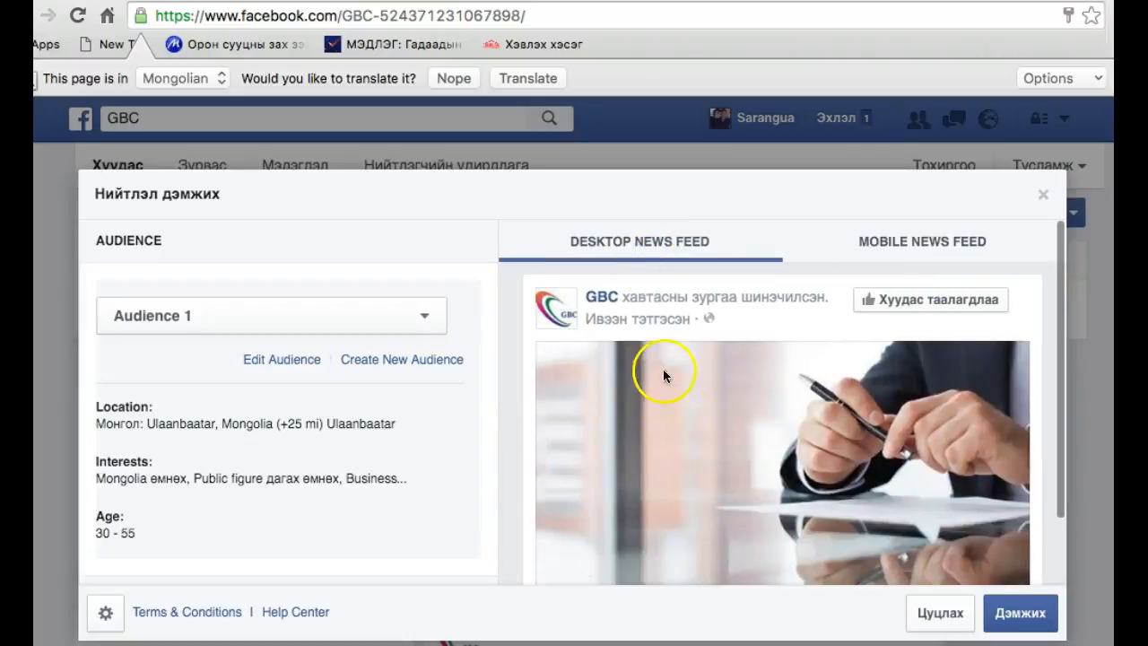
scroll(678, 421, "down", 2)
scroll(678, 421, "up", 2)
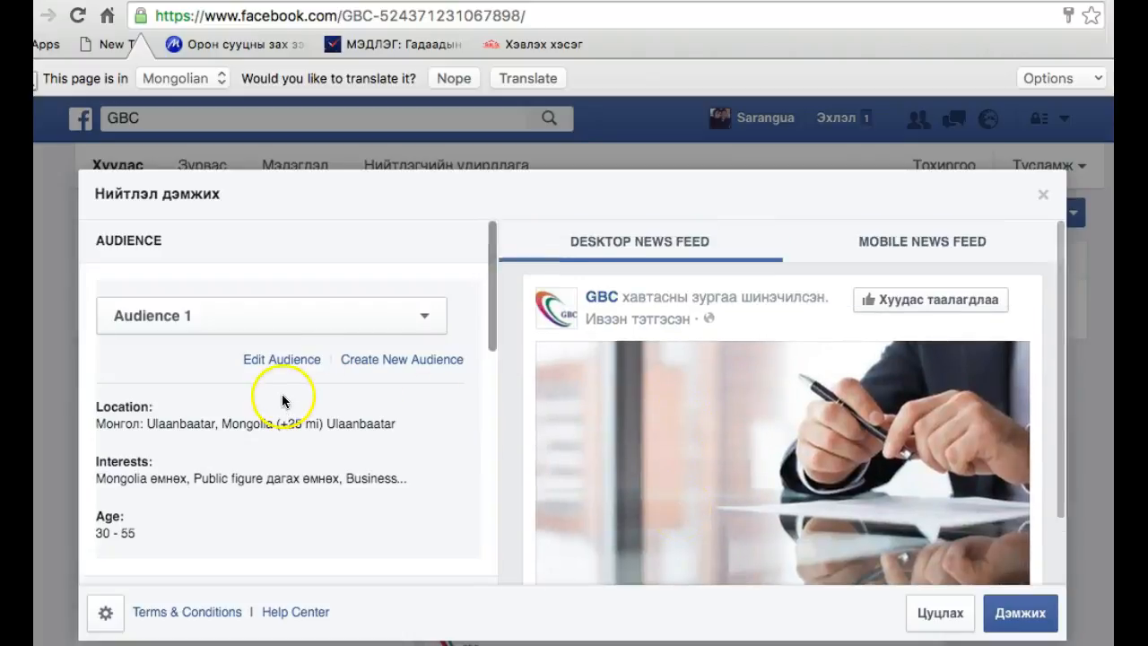
Examine the saved audiences and Audience 1's location radius and age options, then close the audience editor without saving
left_click(399, 321)
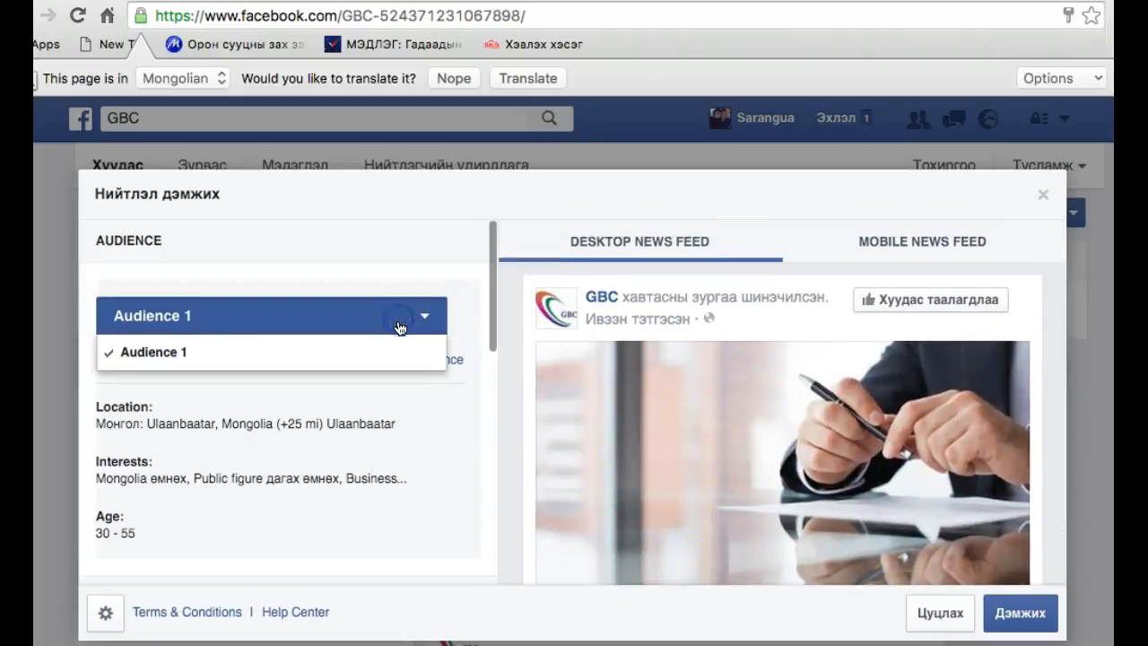
left_click(398, 331)
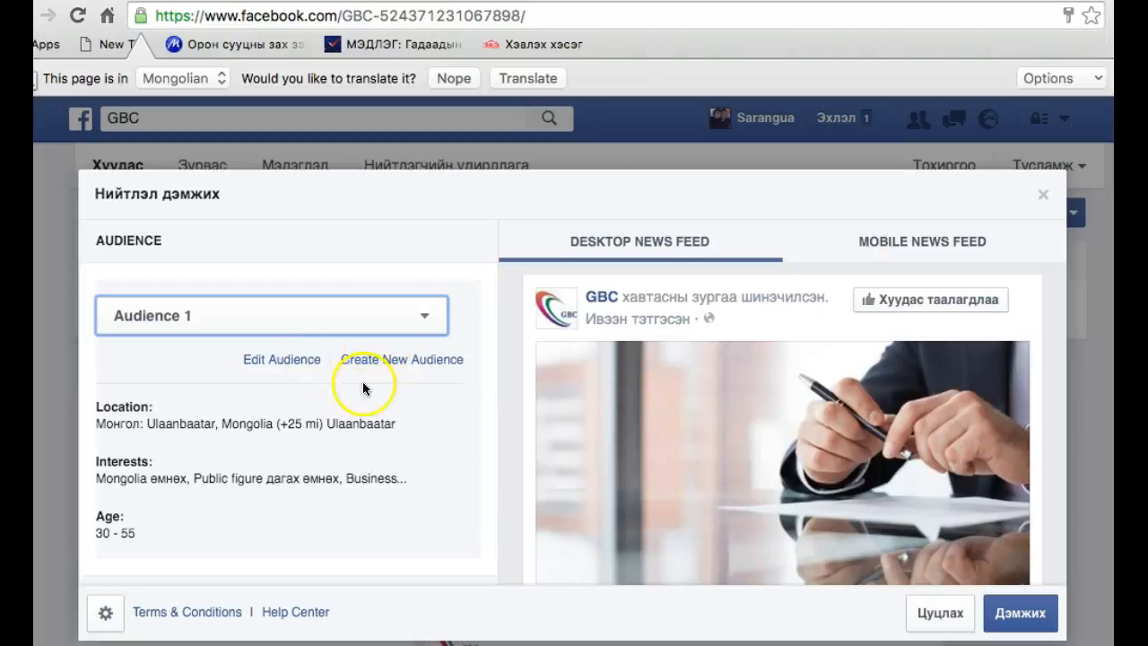
left_click(302, 359)
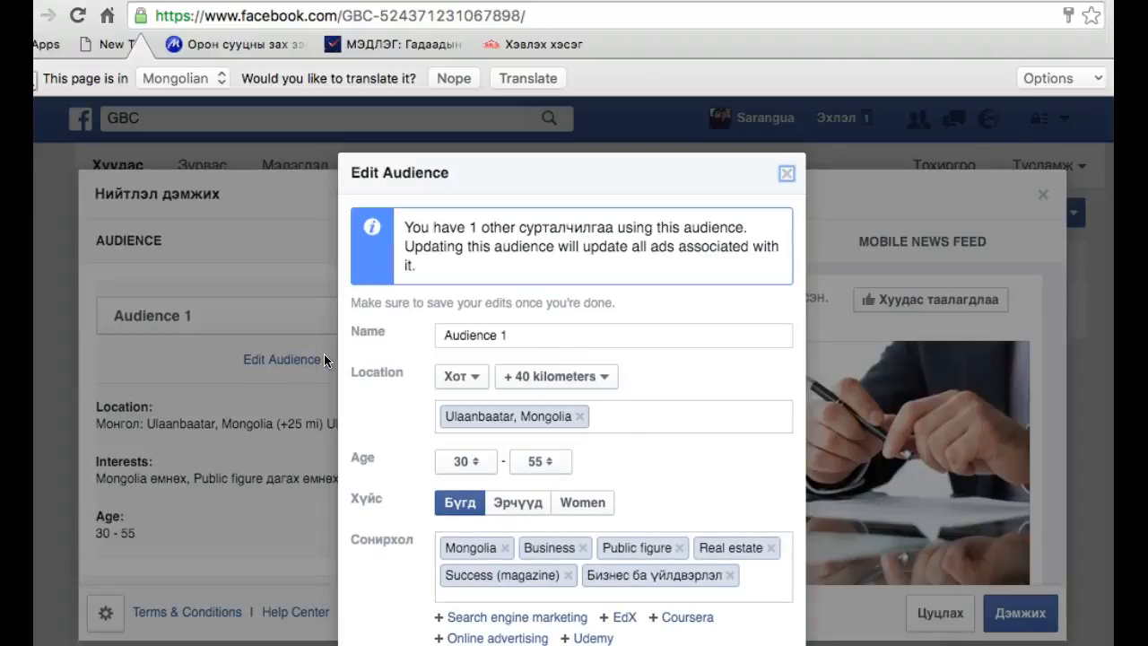
left_click(621, 424)
left_click(609, 373)
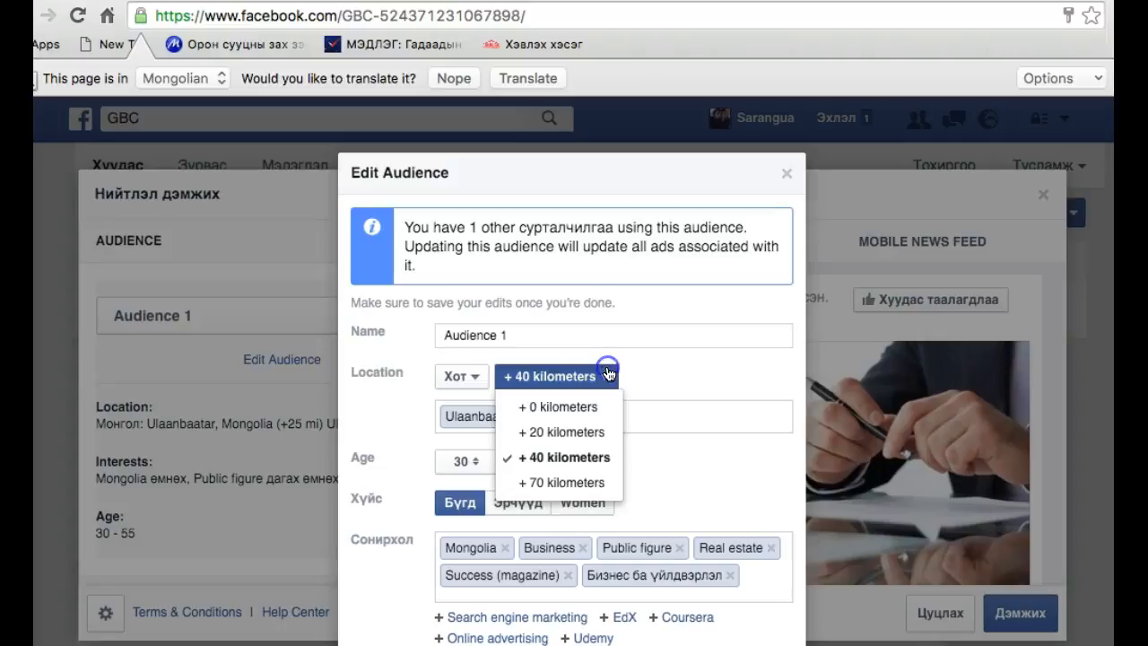
left_click(608, 373)
left_click(619, 412)
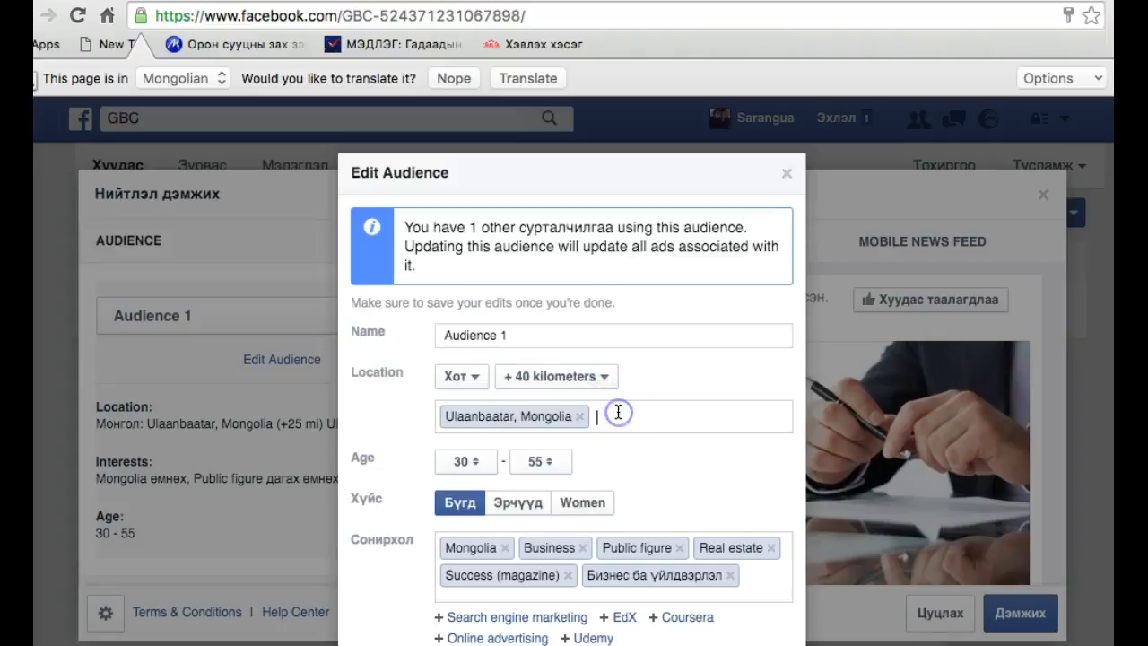
scroll(618, 412, "down", 1)
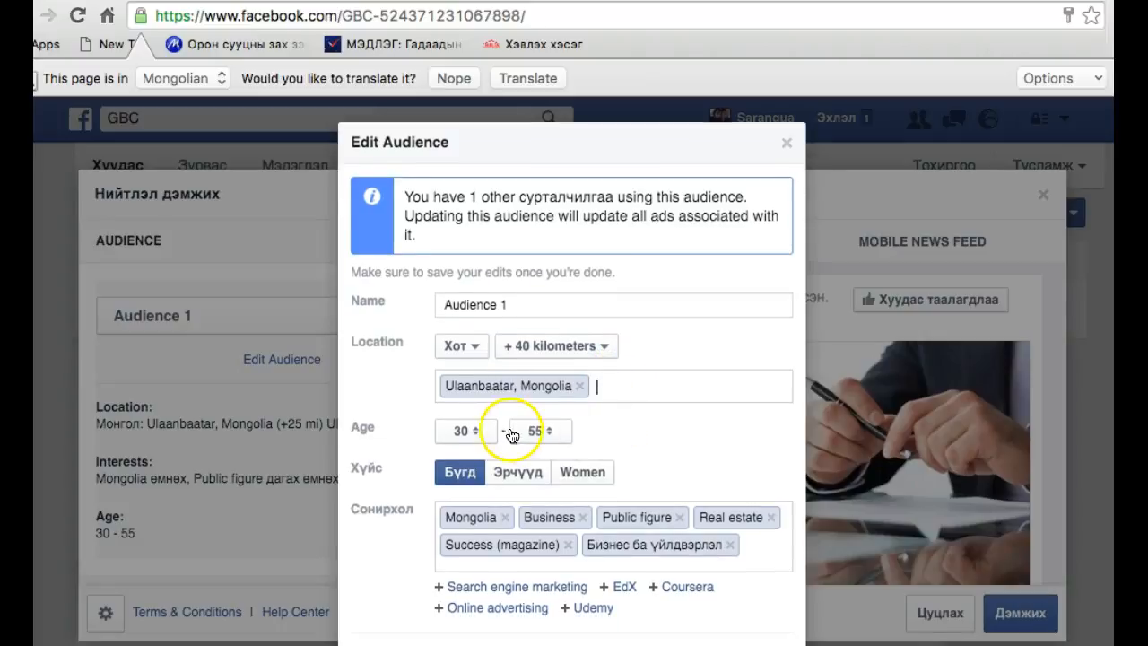
left_click(481, 437)
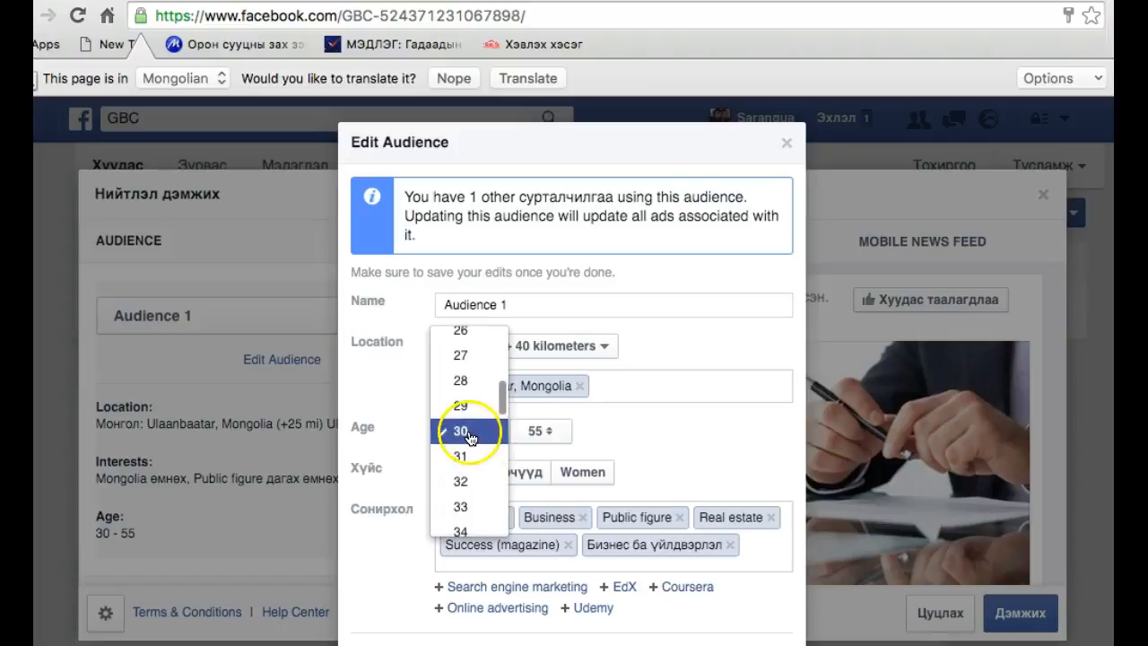
left_click(480, 434)
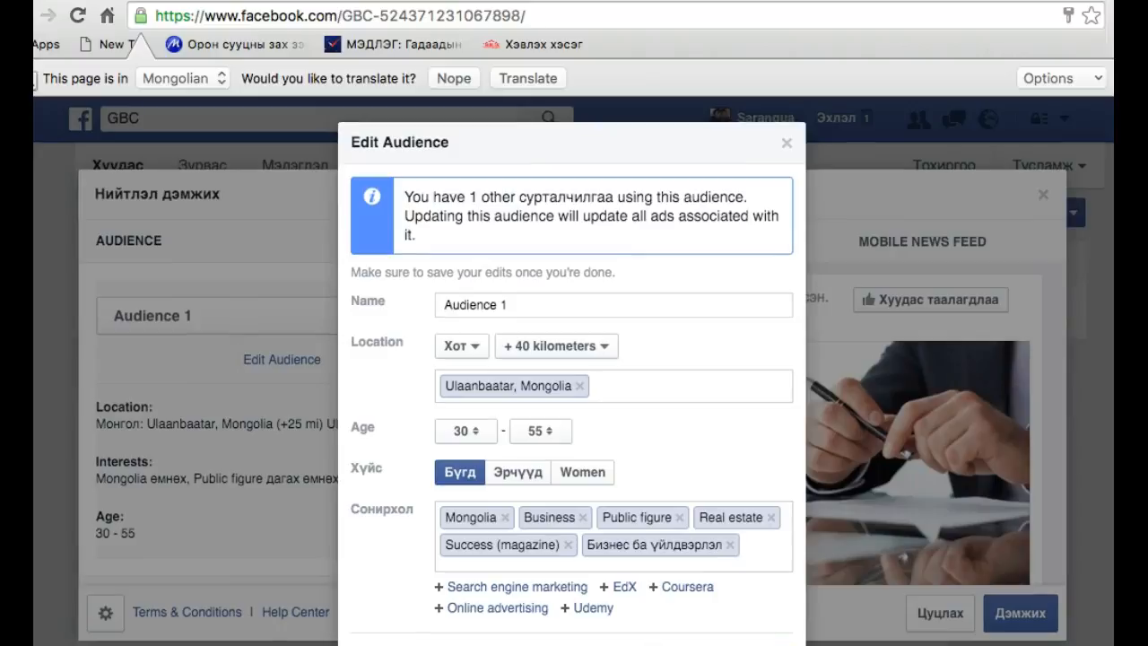
left_click(786, 146)
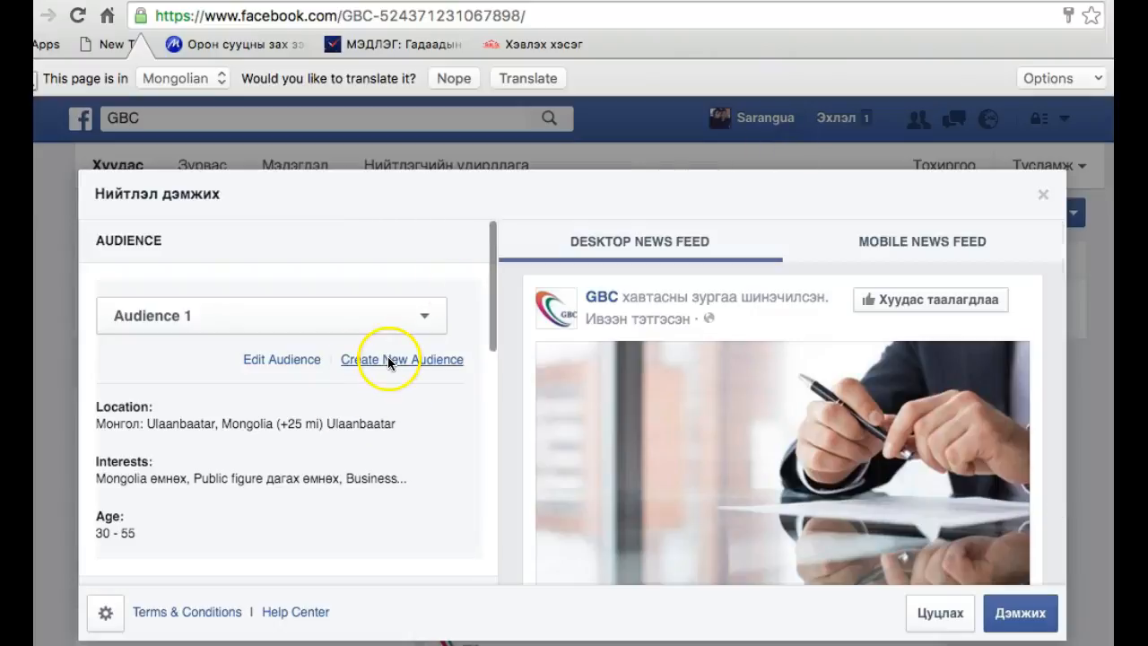
Set the boost's total budget to 20,00$ and its duration to 14 хоног
scroll(198, 363, "down", 5)
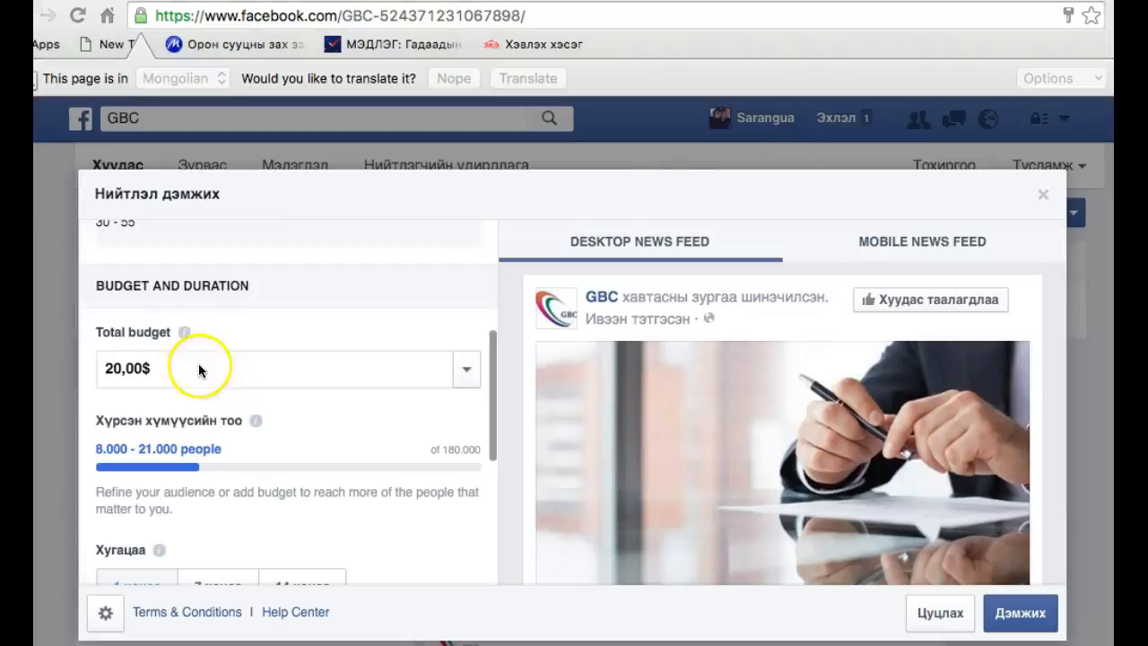
left_click(468, 370)
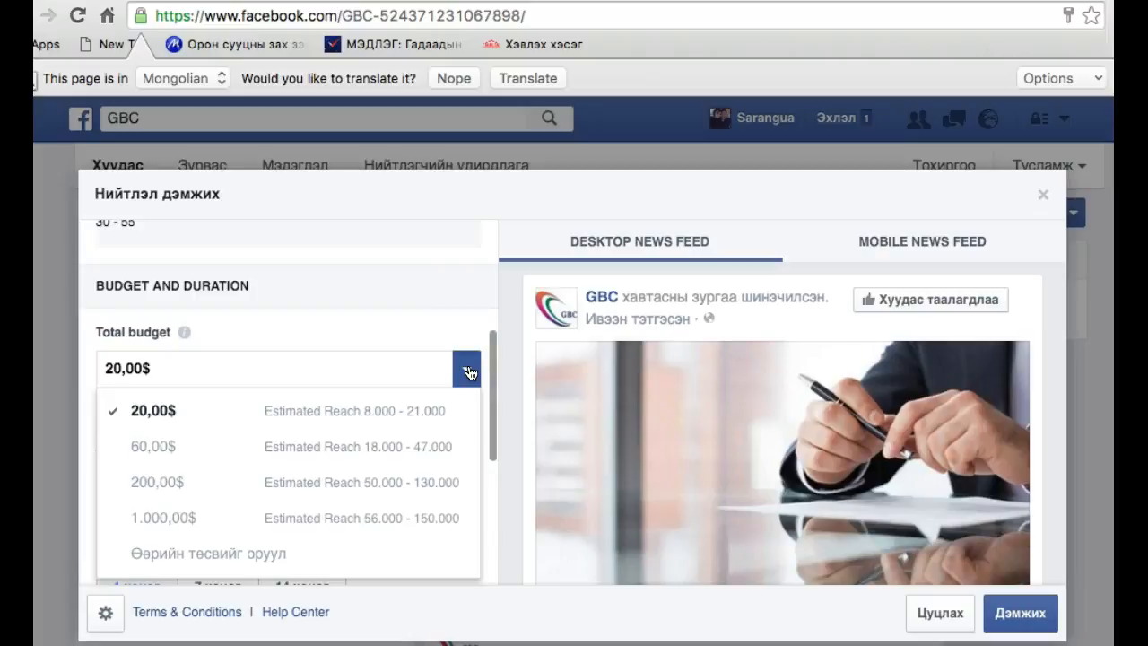
left_click(433, 420)
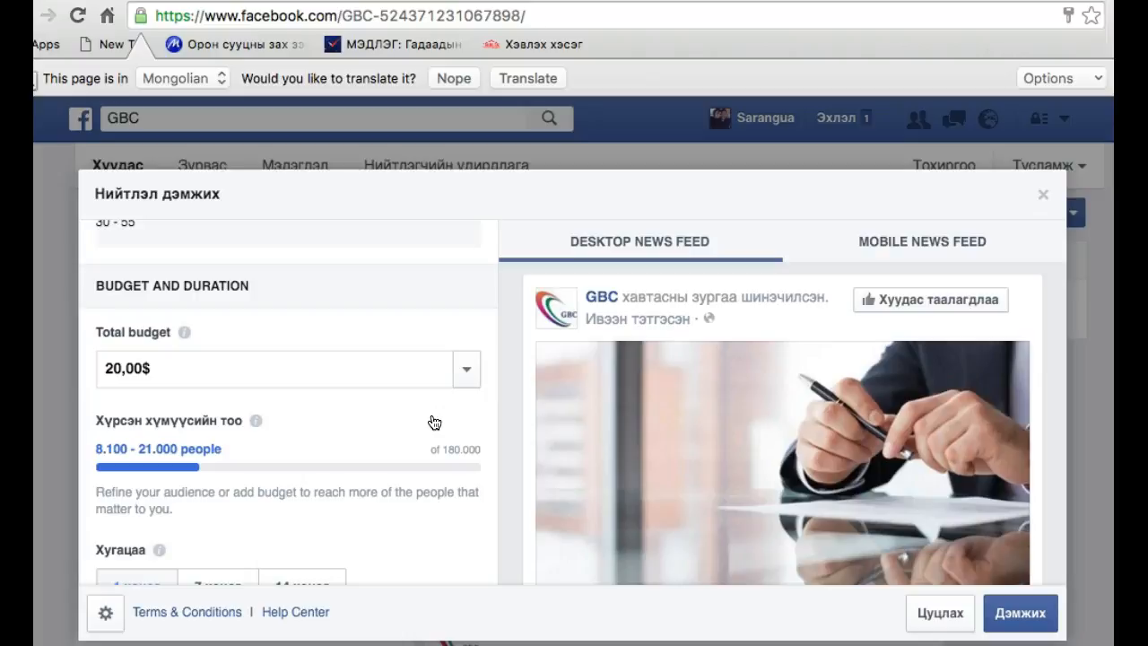
scroll(431, 464, "down", 3)
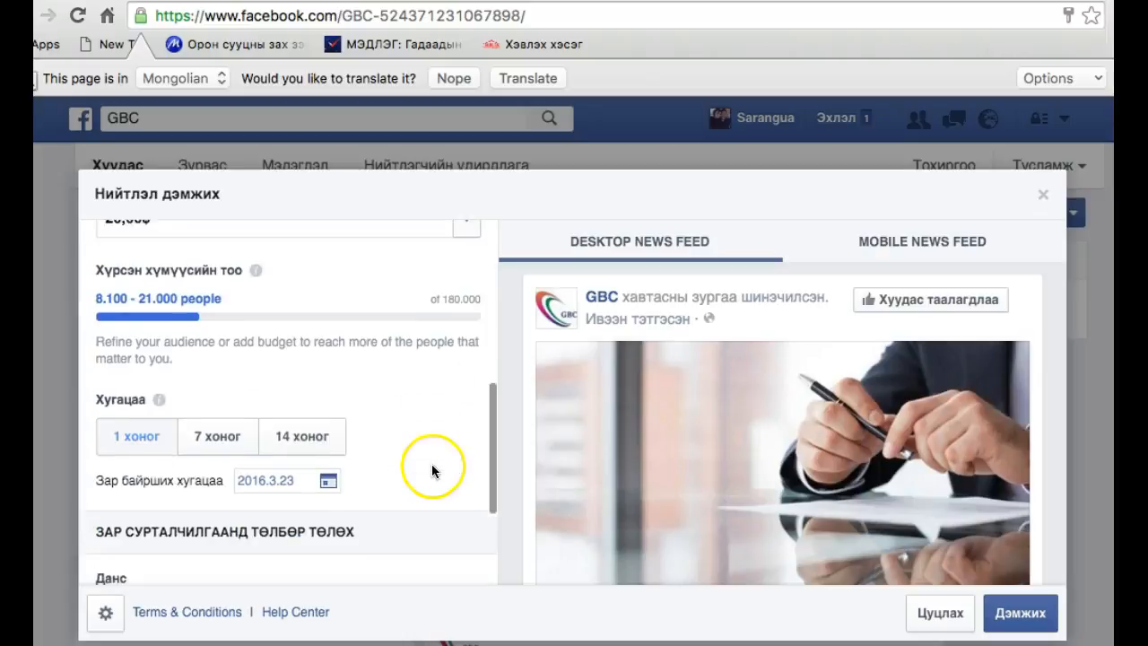
left_click(209, 435)
left_click(301, 435)
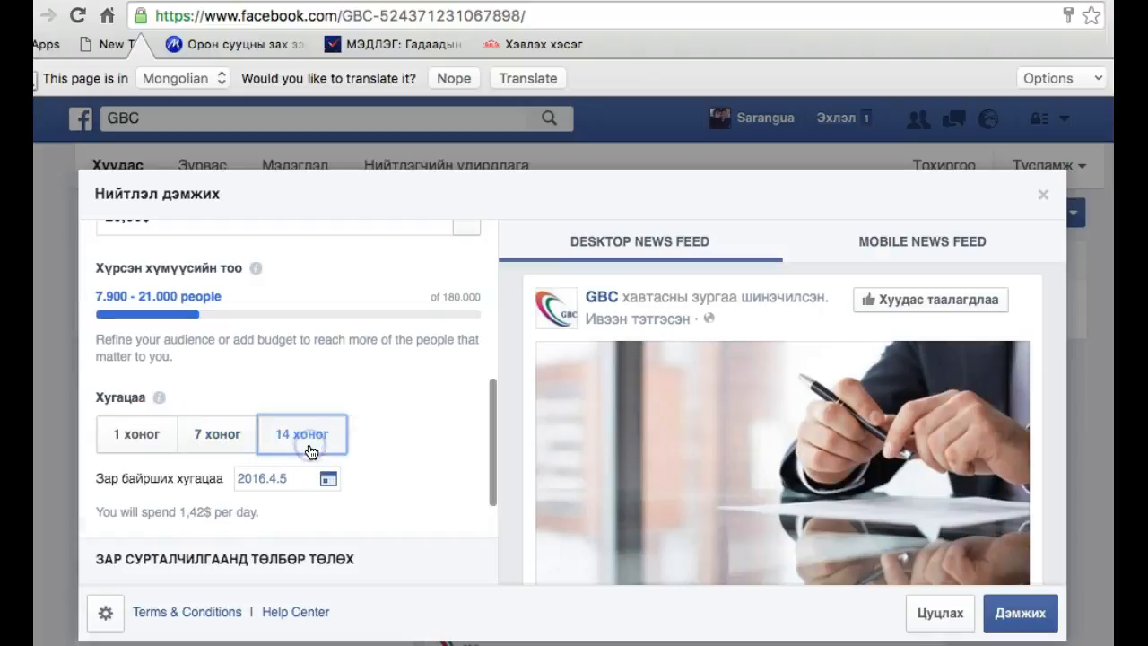
scroll(205, 406, "up", 2)
scroll(218, 422, "down", 3)
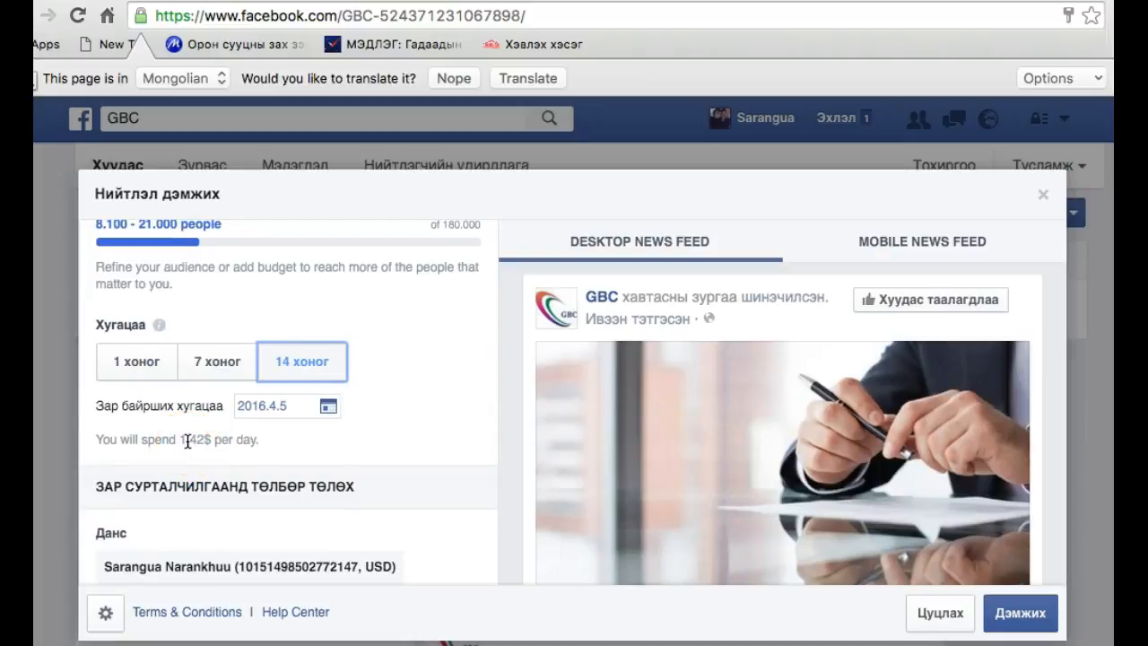
Open the form for adding a new payment method to the boost and go through its credit or debit card fields
scroll(272, 494, "down", 3)
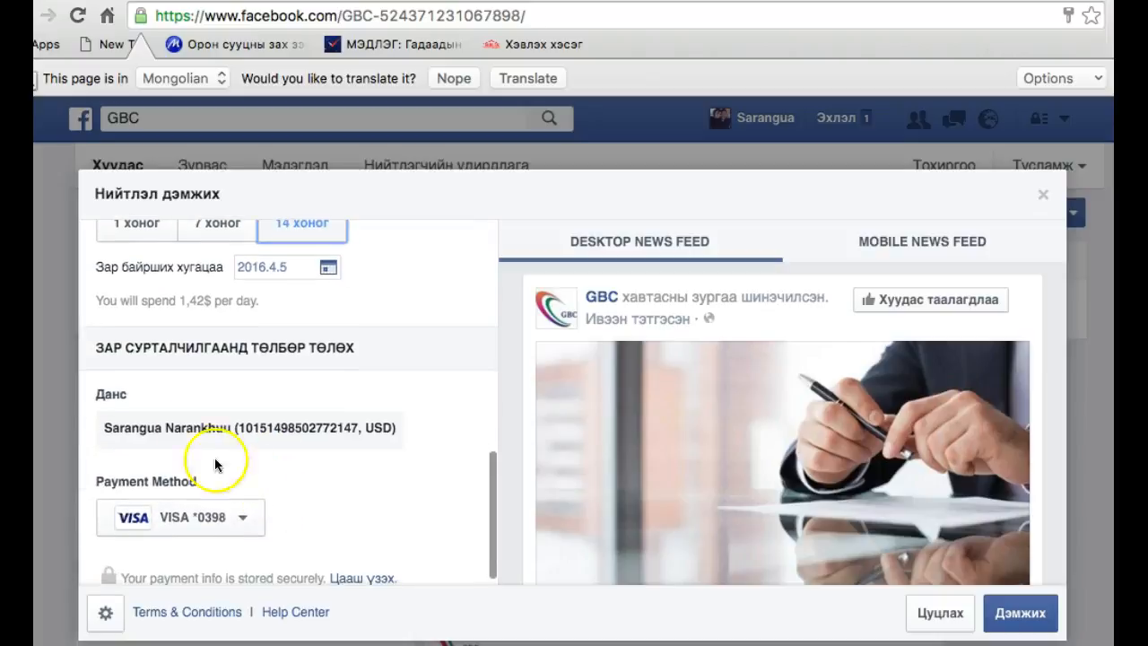
left_click(244, 513)
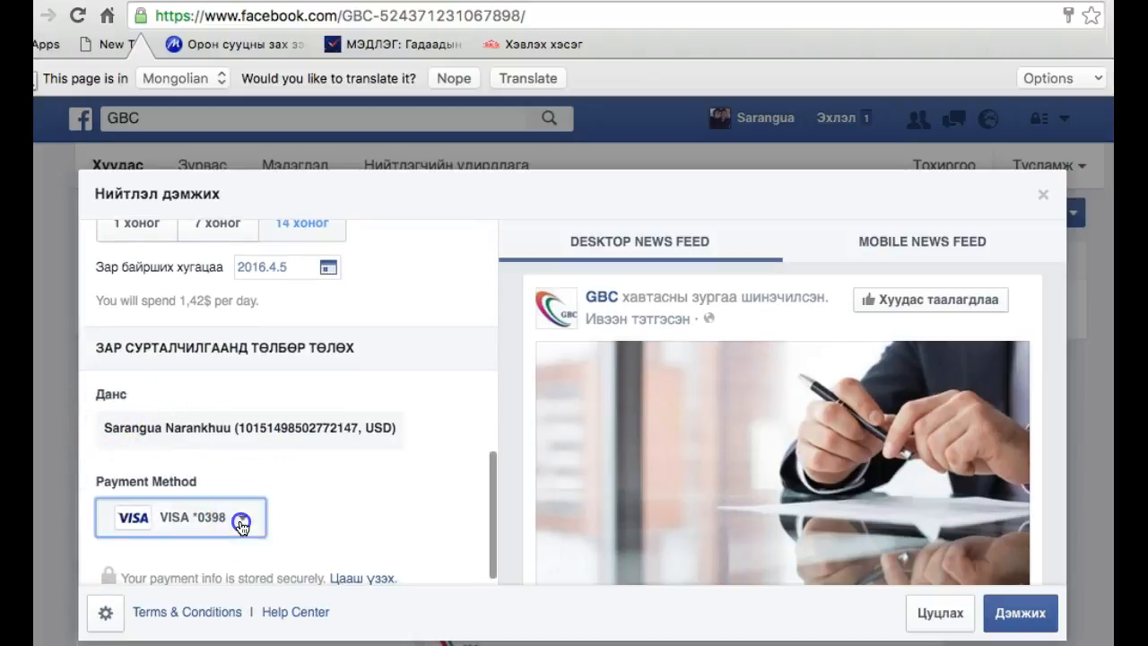
left_click(243, 522)
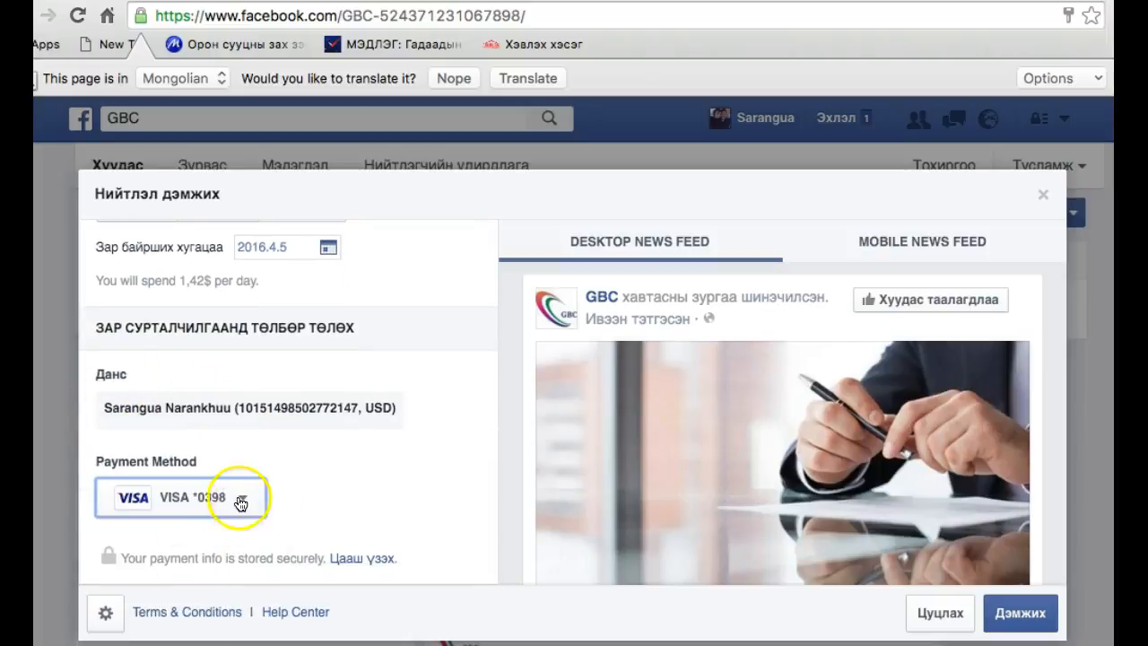
left_click(239, 500)
left_click(204, 612)
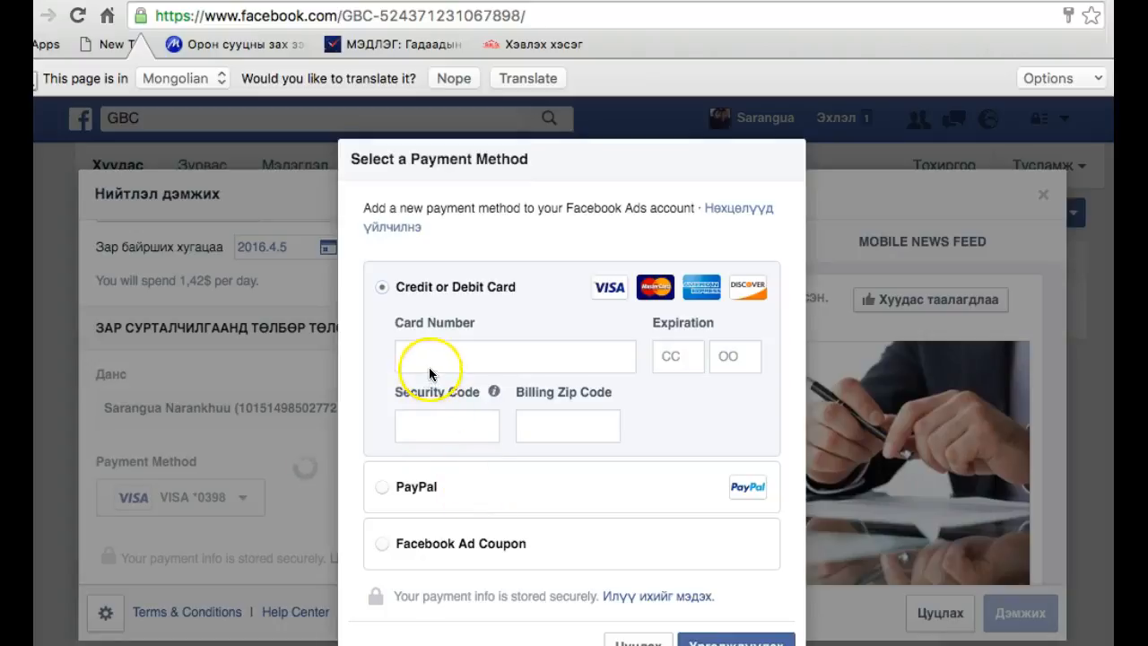
left_click(698, 360)
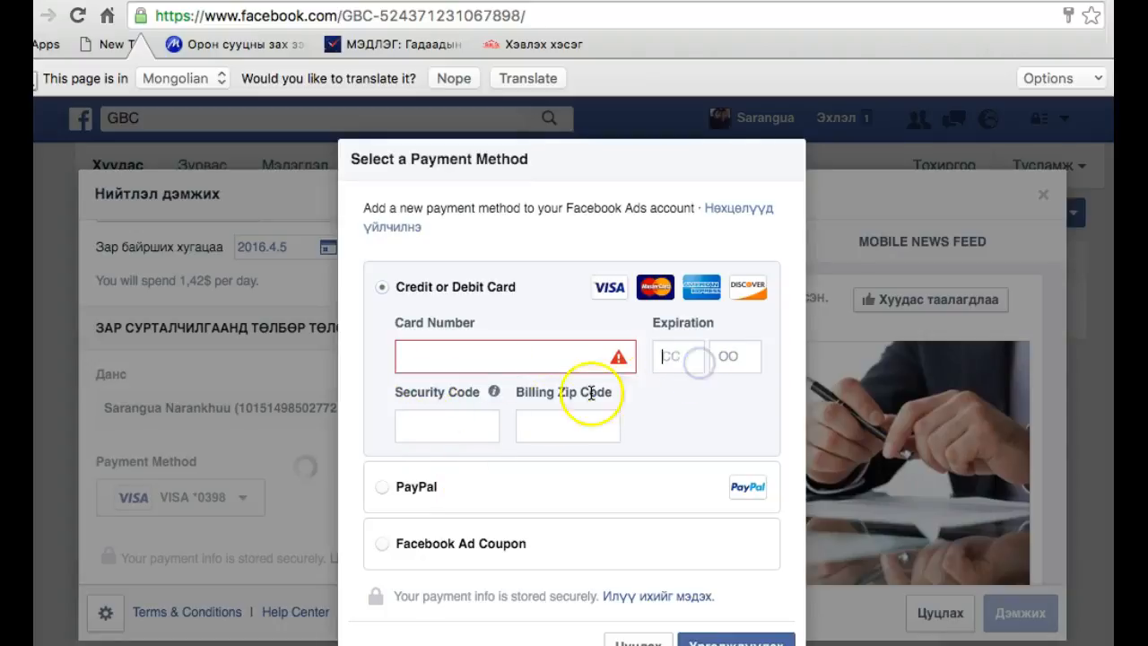
left_click(453, 427)
left_click(553, 424)
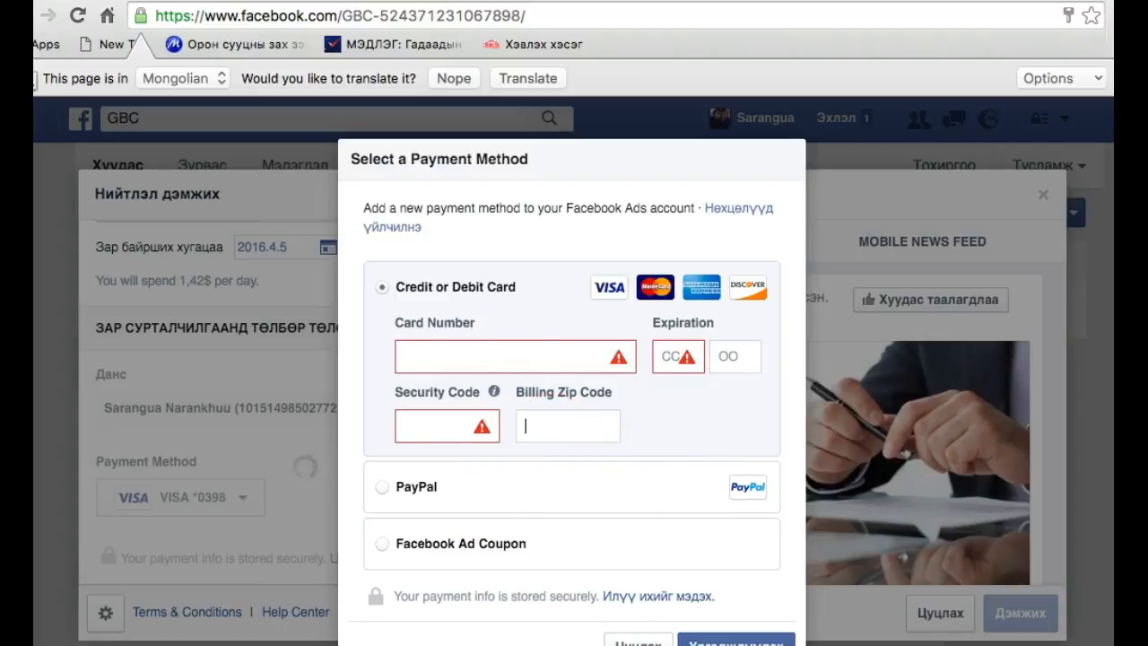
Cancel adding a payment method and close the cover photo post's boost settings without boosting it
left_click(639, 642)
scroll(332, 494, "up", 3)
scroll(331, 493, "up", 5)
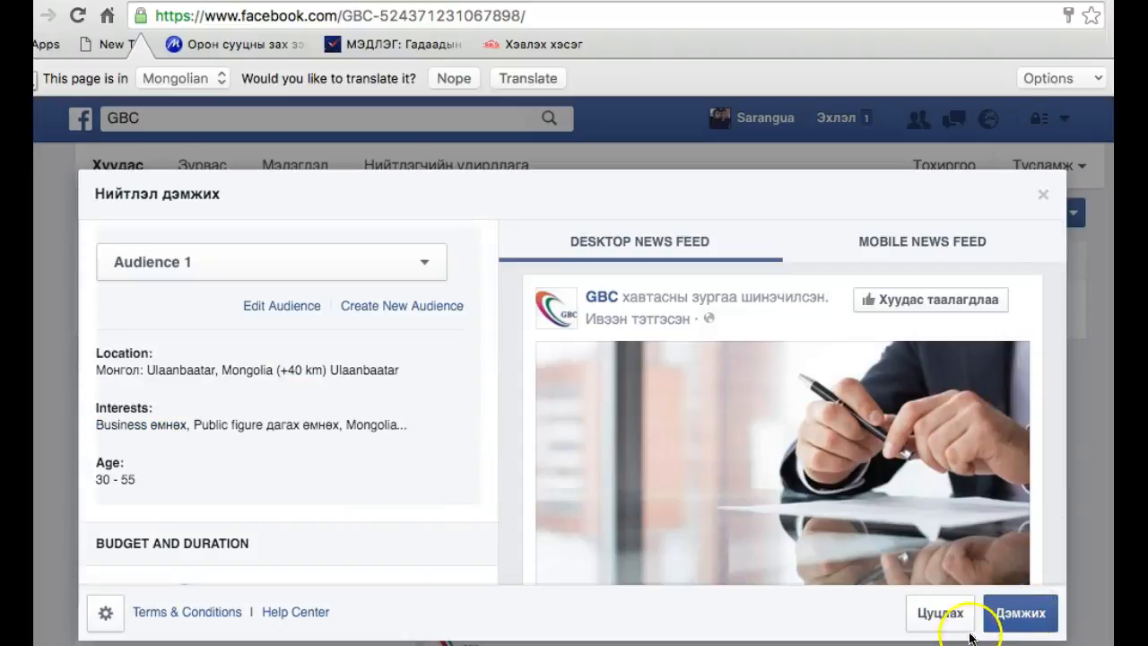
scroll(953, 494, "down", 2)
left_click(934, 616)
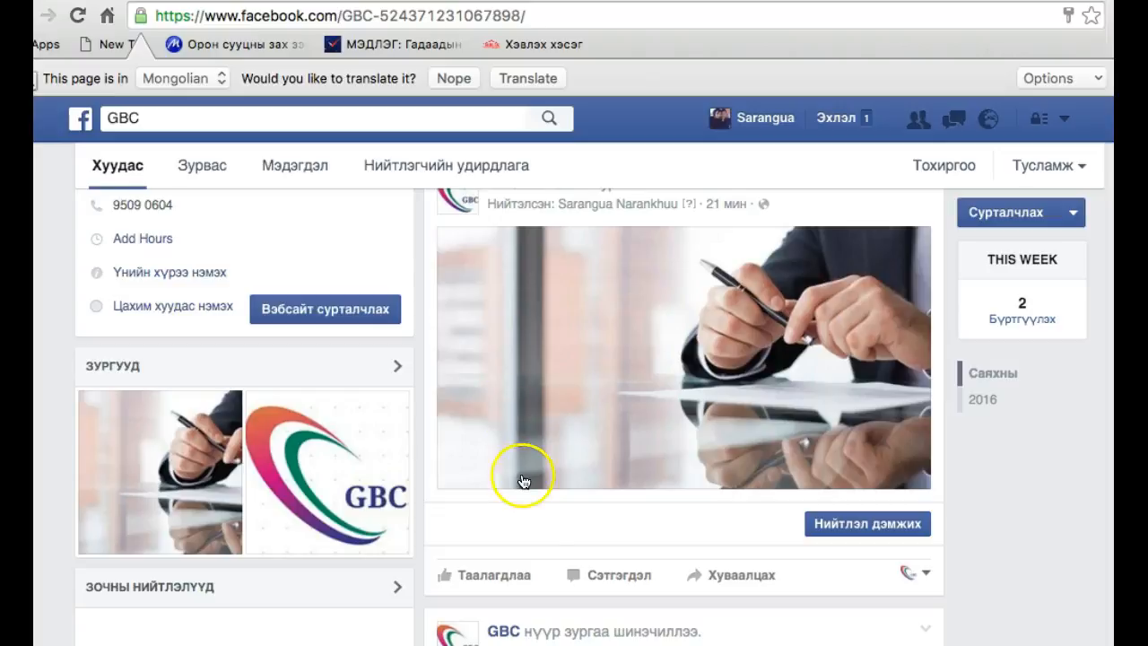
Open the boost settings for the "Сайн байна уу" post, review its audience, budget and preview, and close them without boosting
scroll(523, 479, "down", 3)
scroll(525, 485, "up", 10)
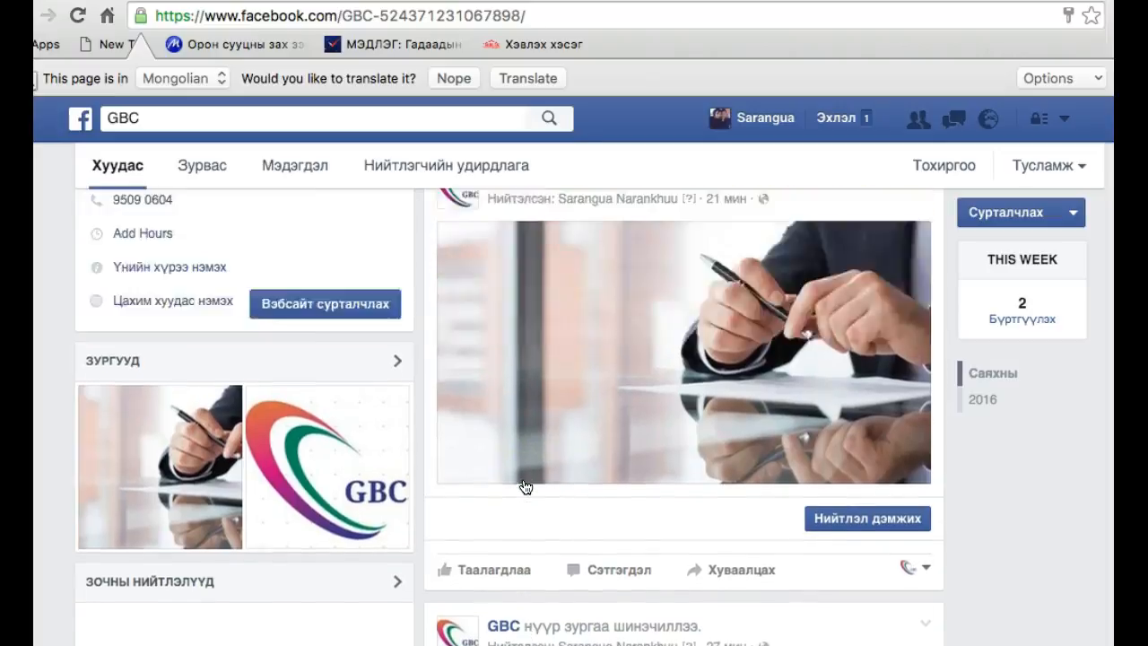
scroll(524, 477, "down", 3)
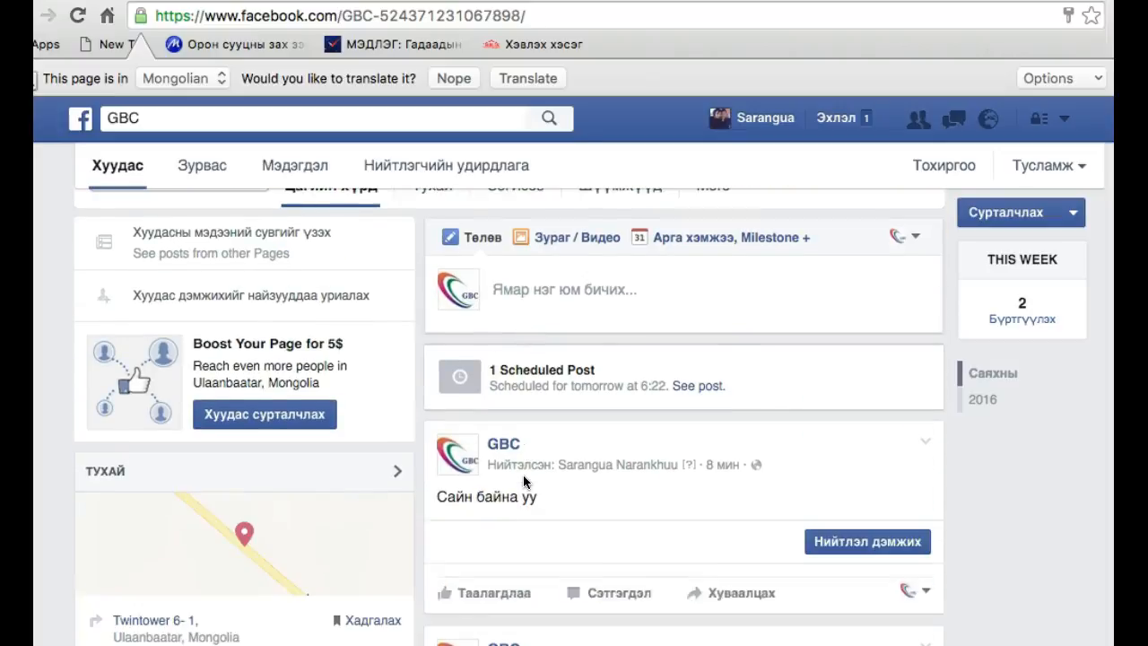
left_click(883, 546)
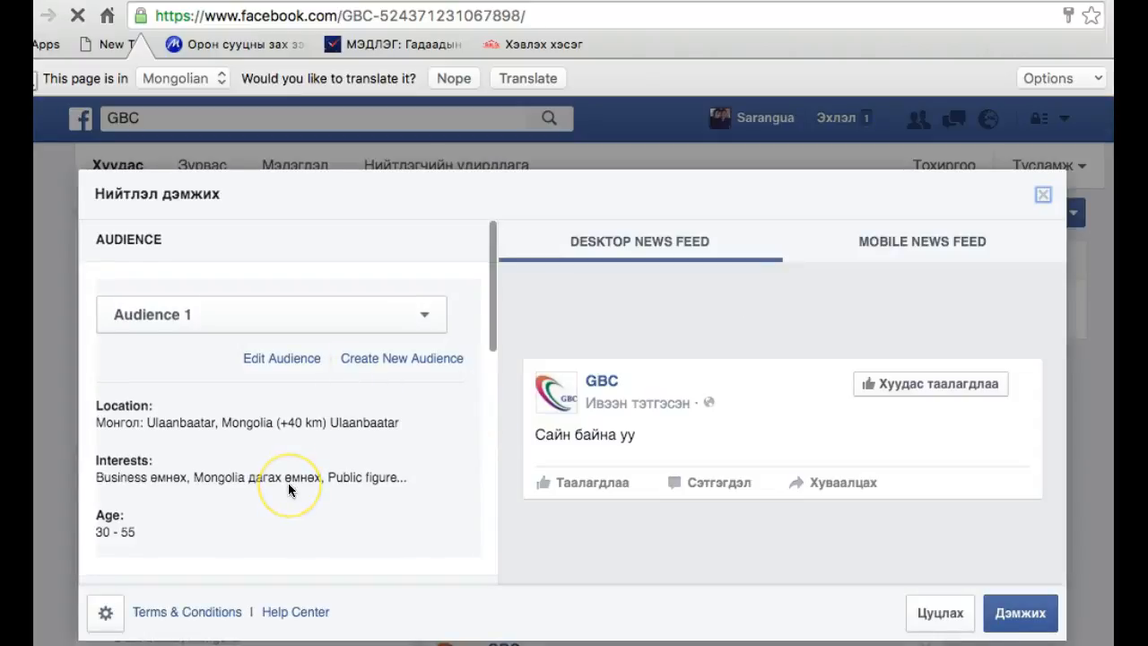
scroll(288, 483, "down", 5)
left_click(286, 336)
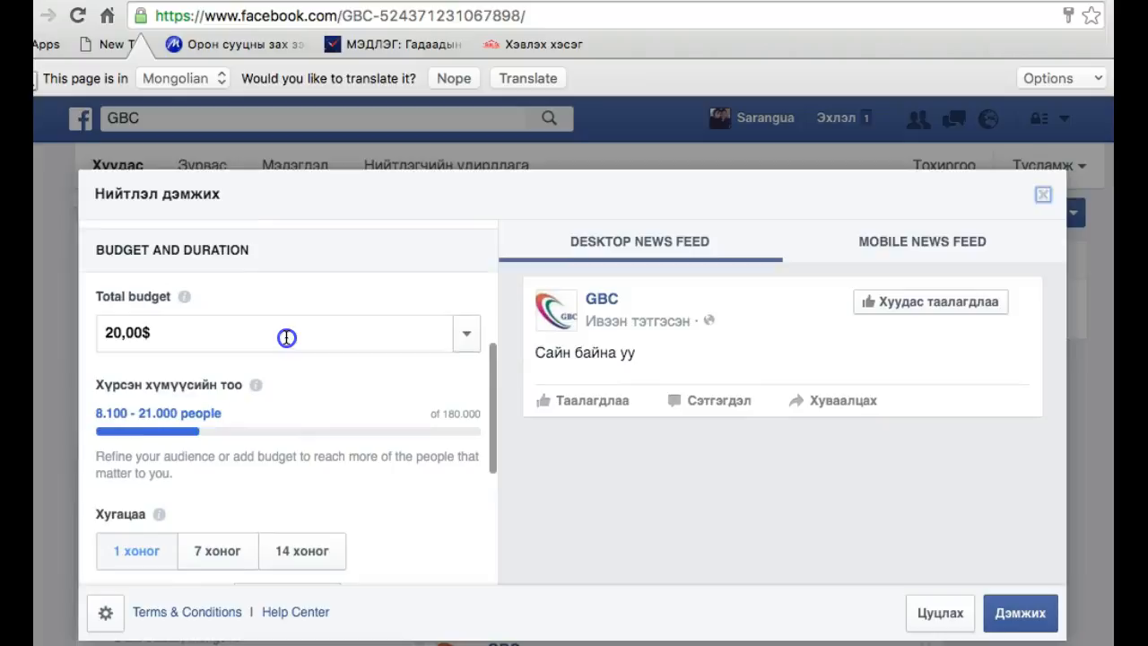
left_click(602, 293)
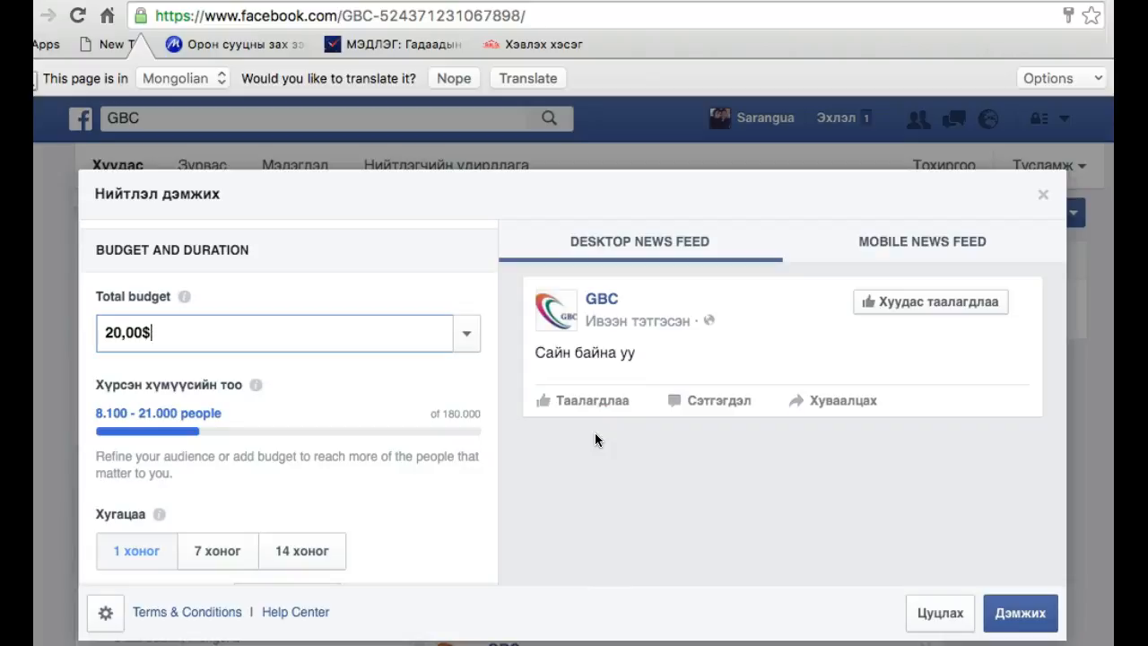
left_click(1043, 193)
Look through the GBC page's timeline, including the cover, scheduled post notice, published posts and their boost options
scroll(685, 456, "down", 2)
scroll(686, 456, "up", 6)
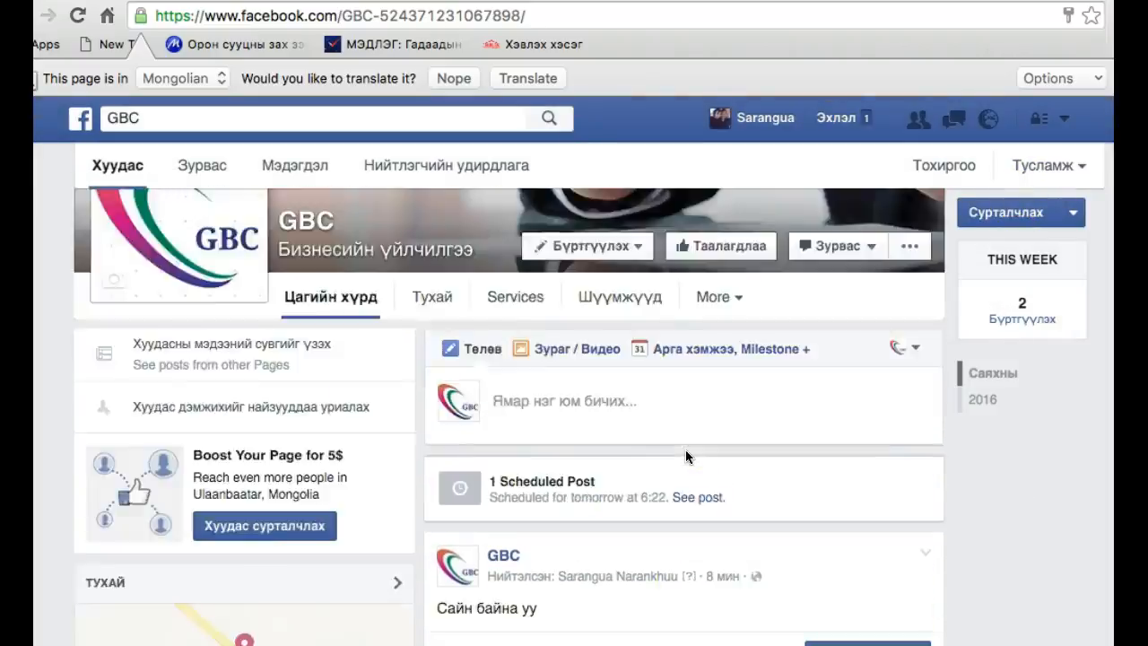
scroll(685, 456, "down", 10)
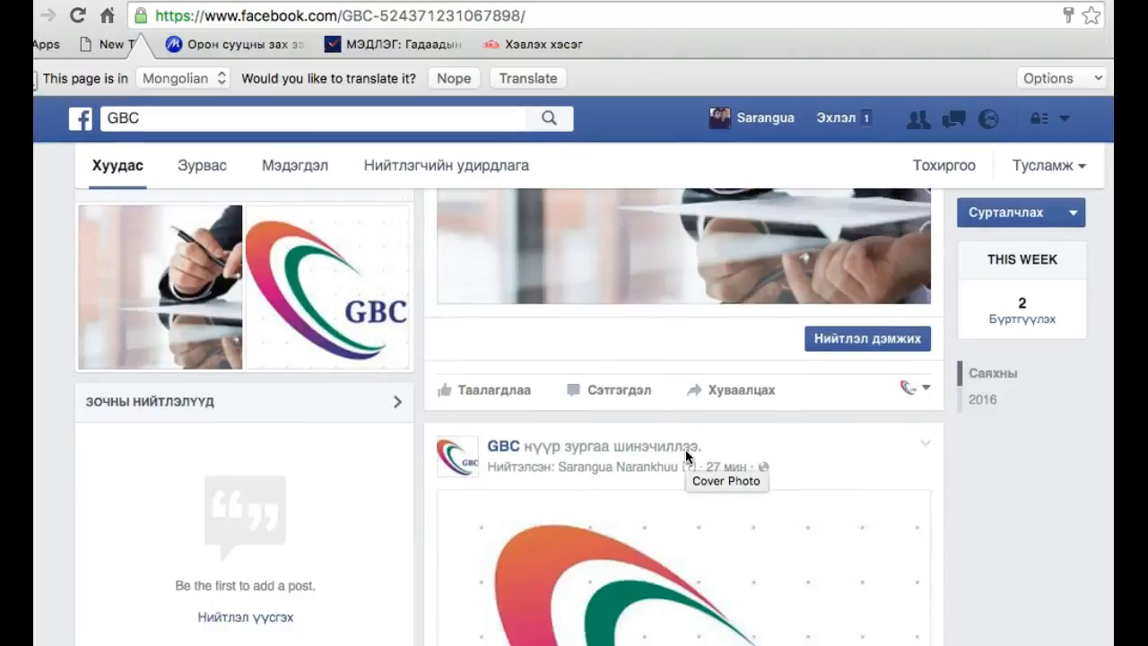
scroll(685, 451, "up", 10)
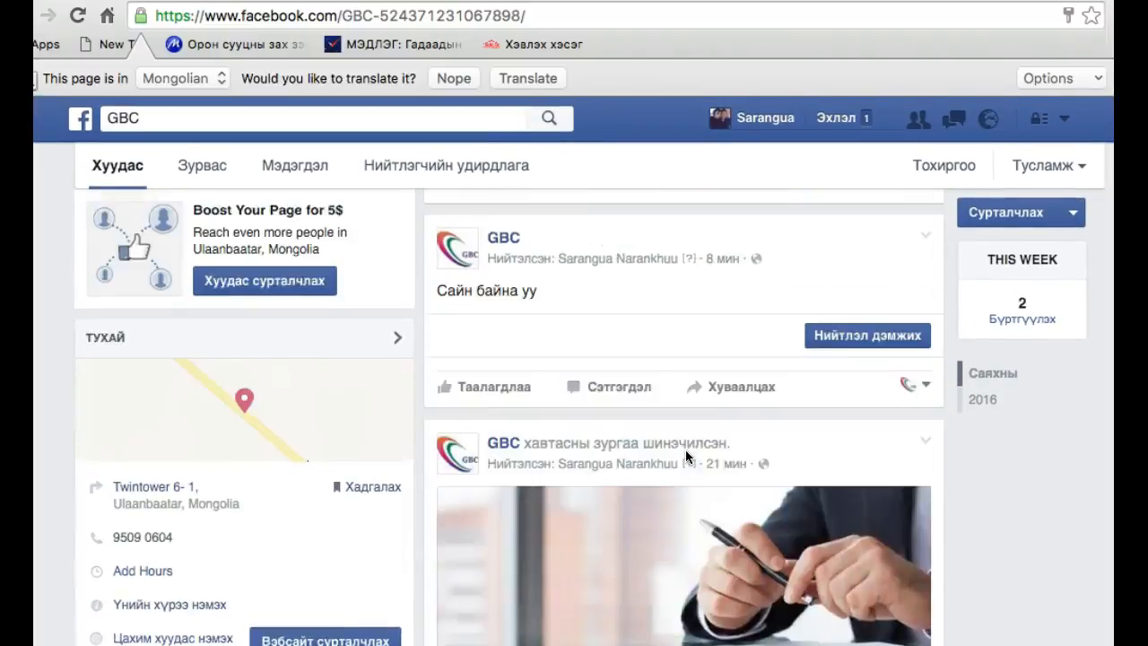
scroll(686, 457, "up", 3)
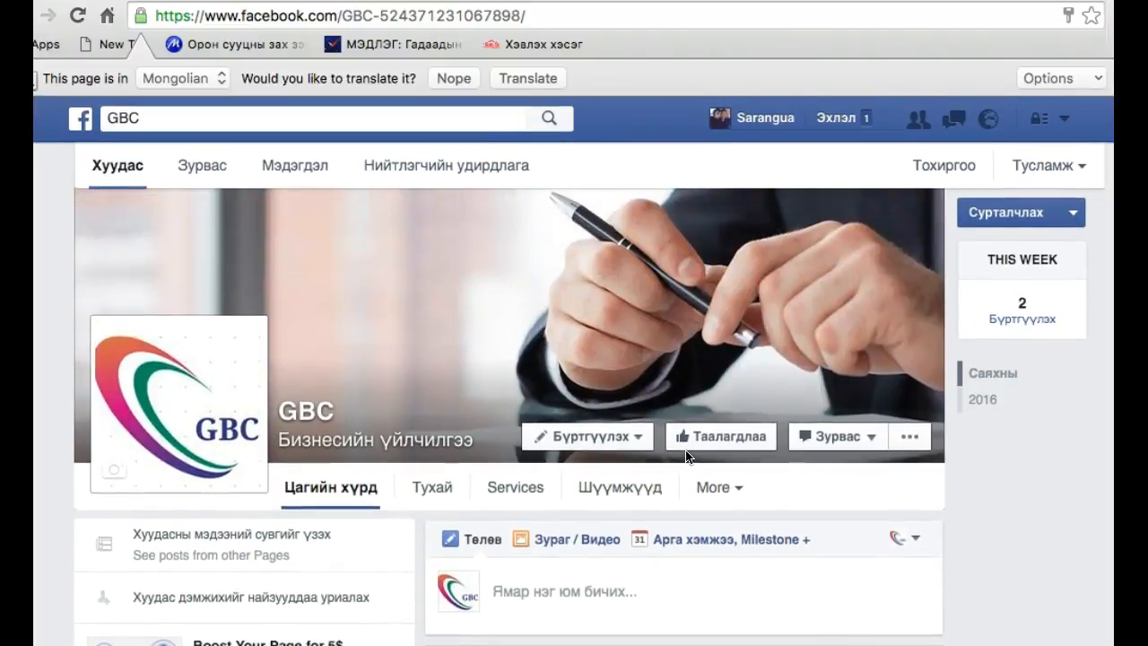
scroll(551, 433, "down", 3)
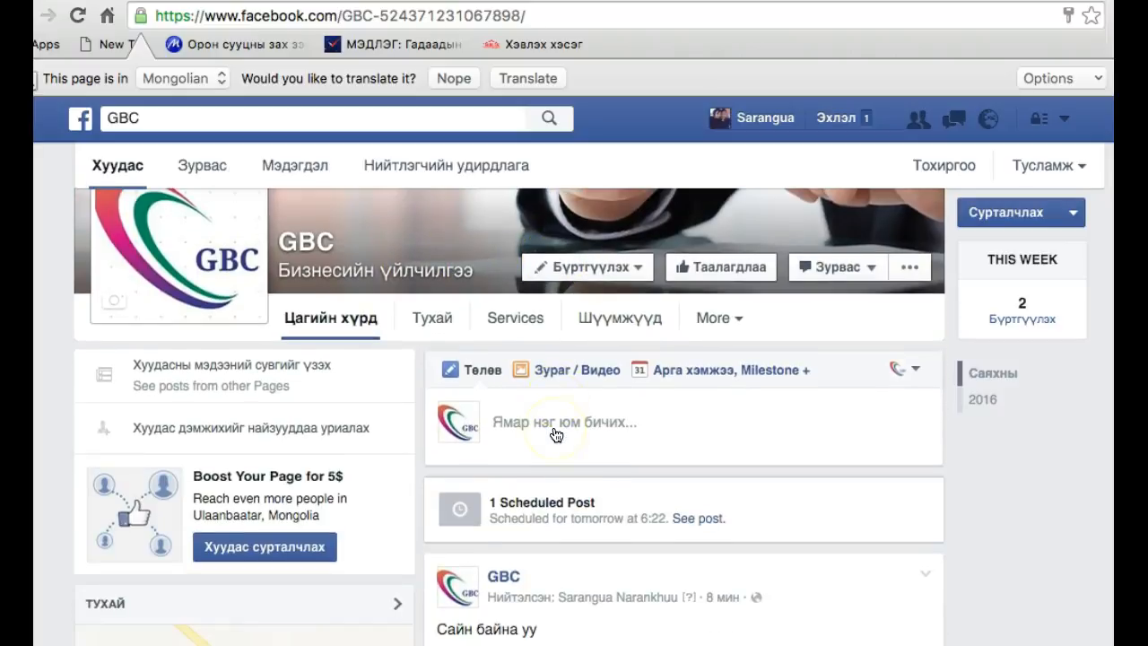
scroll(589, 448, "down", 3)
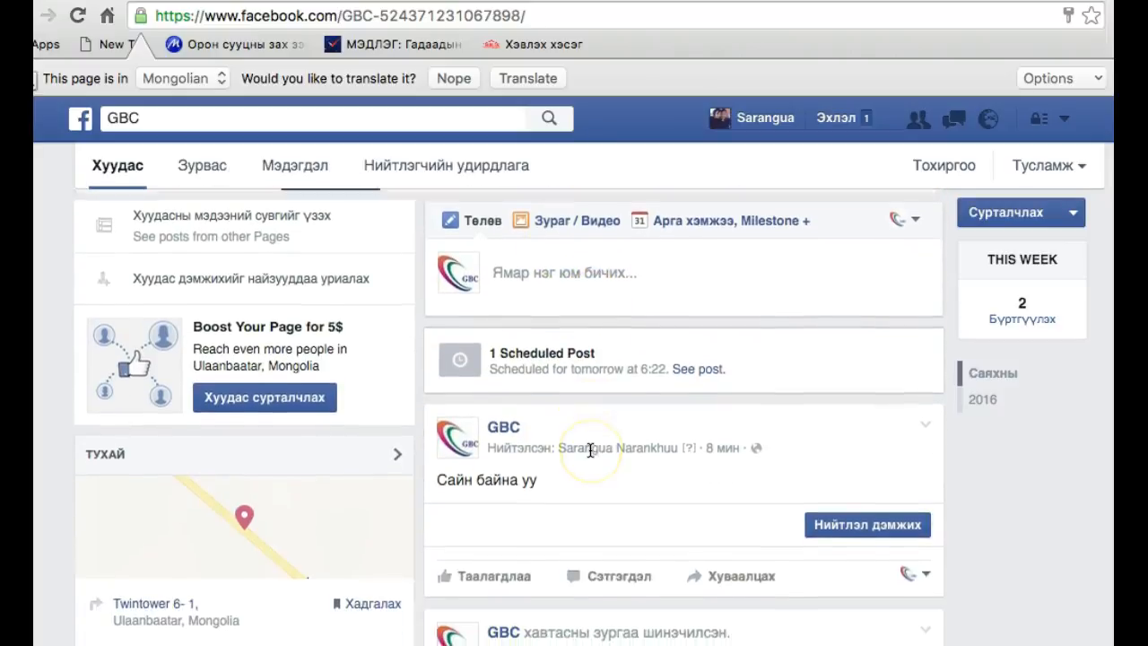
scroll(590, 448, "down", 5)
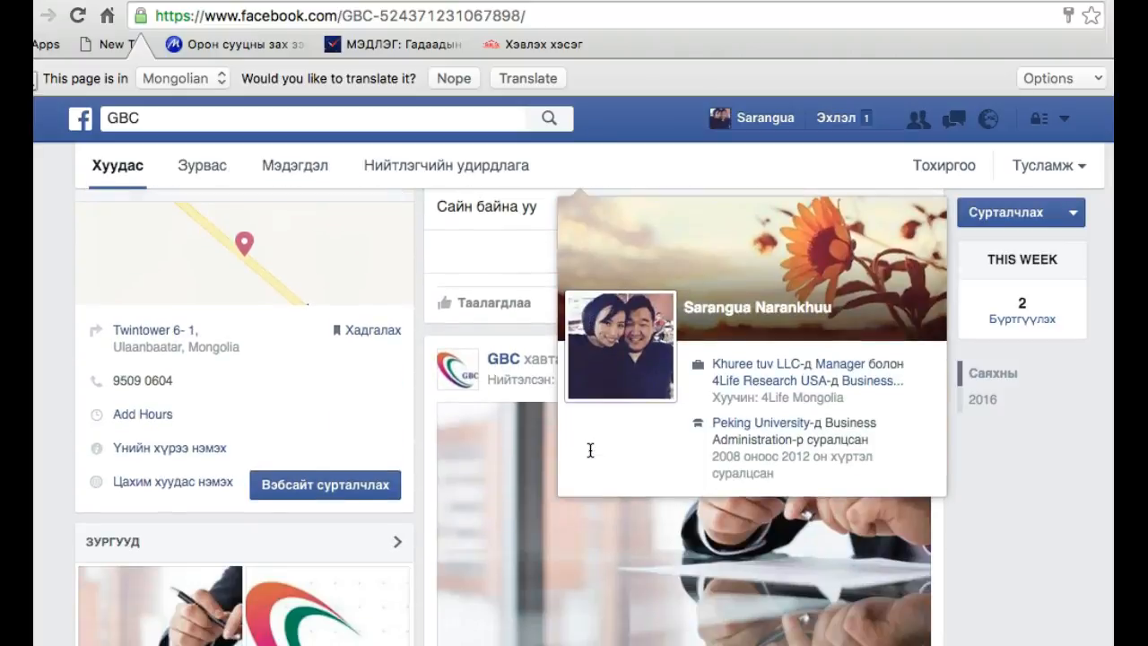
scroll(1010, 534, "down", 3)
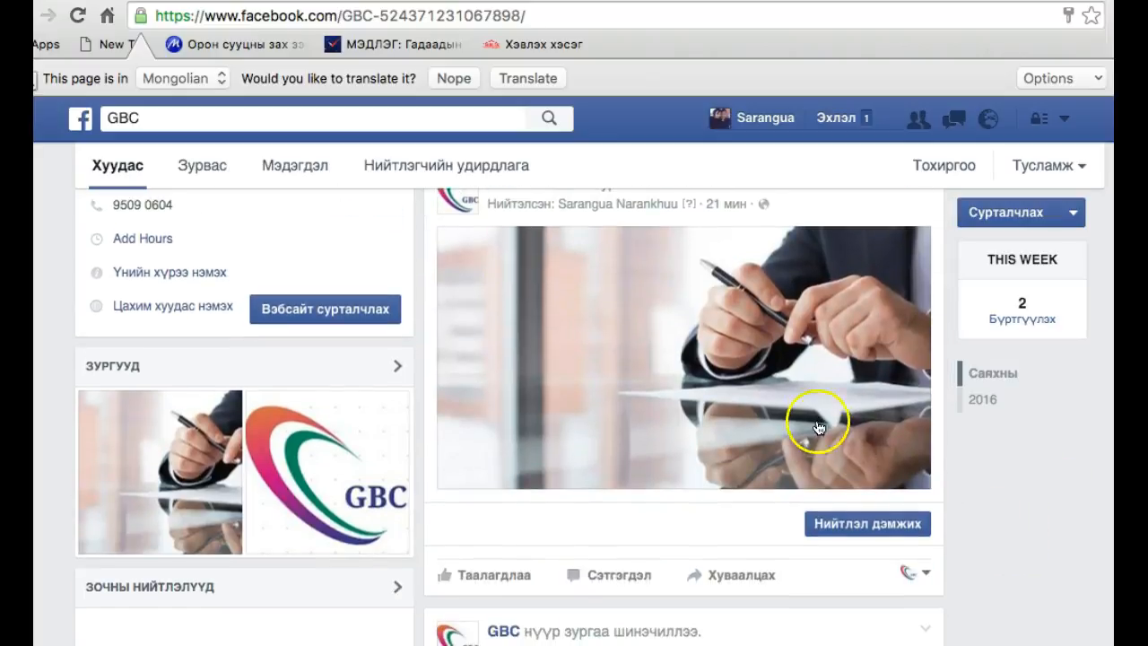
scroll(821, 421, "up", 5)
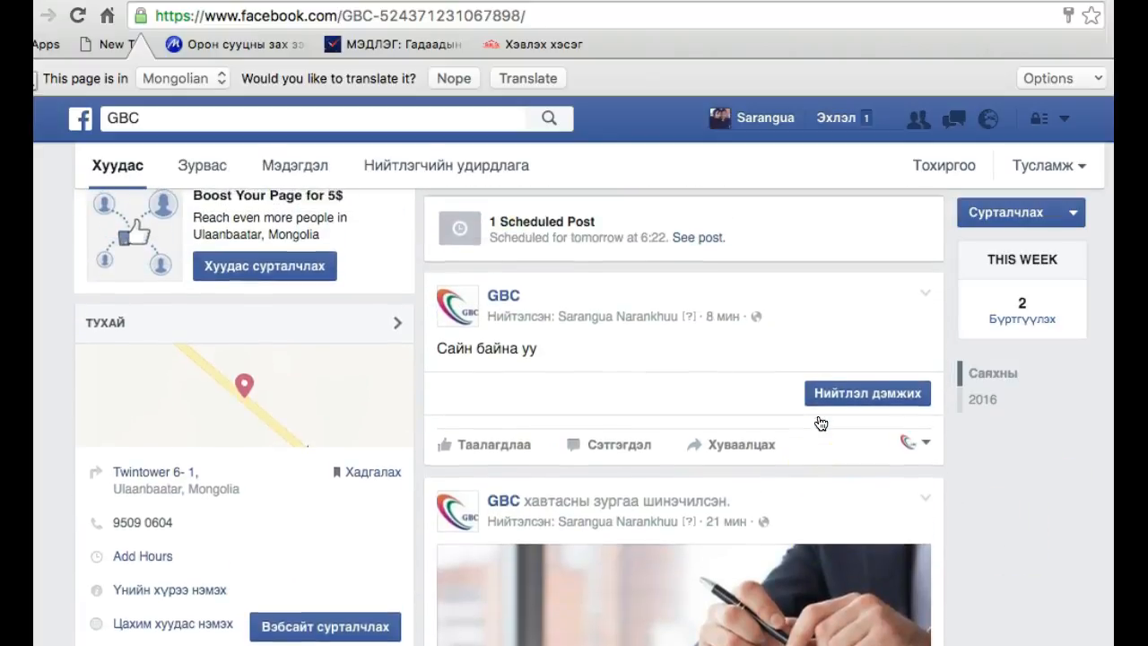
scroll(769, 495, "up", 3)
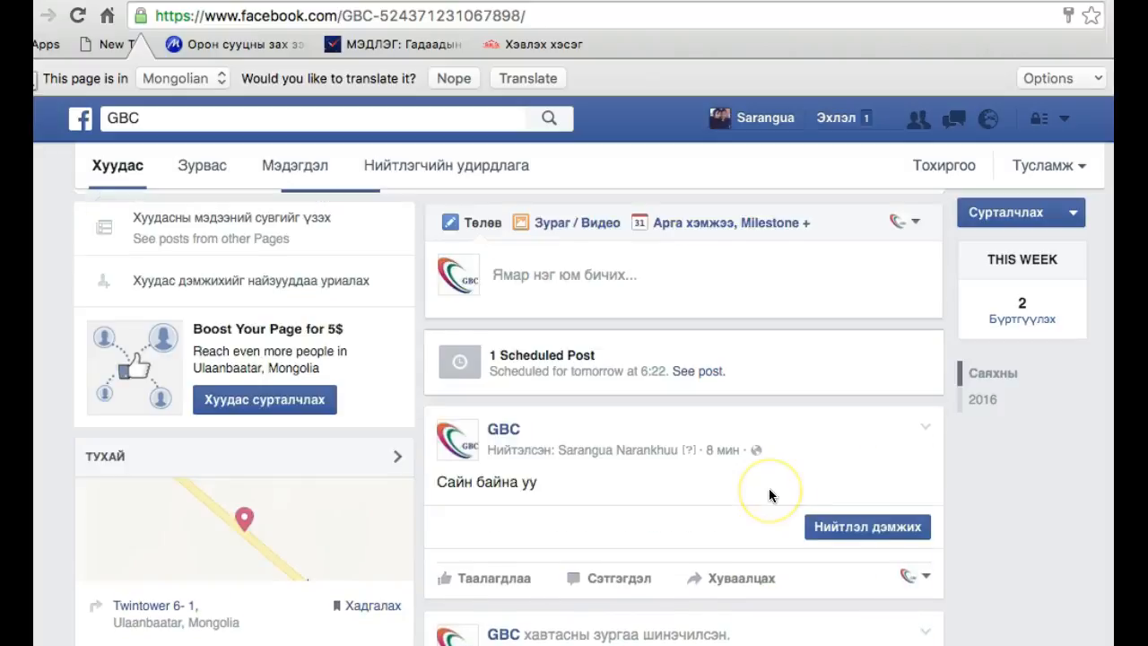
scroll(769, 489, "up", 5)
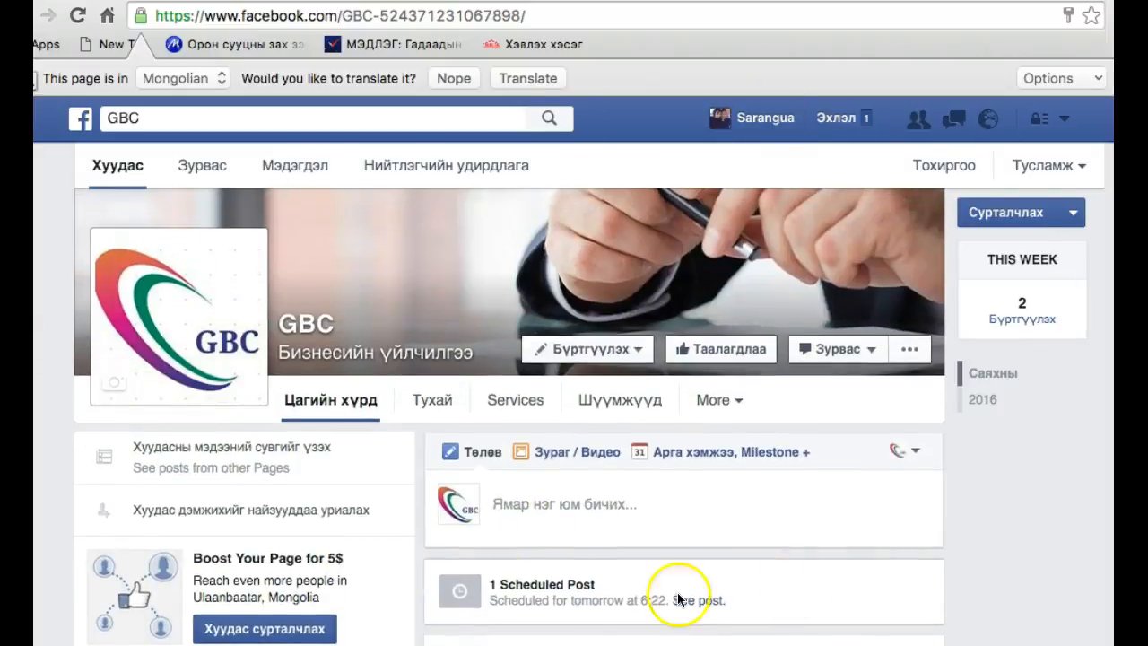
Search for the businesswoman's public page in the category Ажил хэрэгч хүн, open it and look over its posts
left_click(170, 116)
type("oyun")
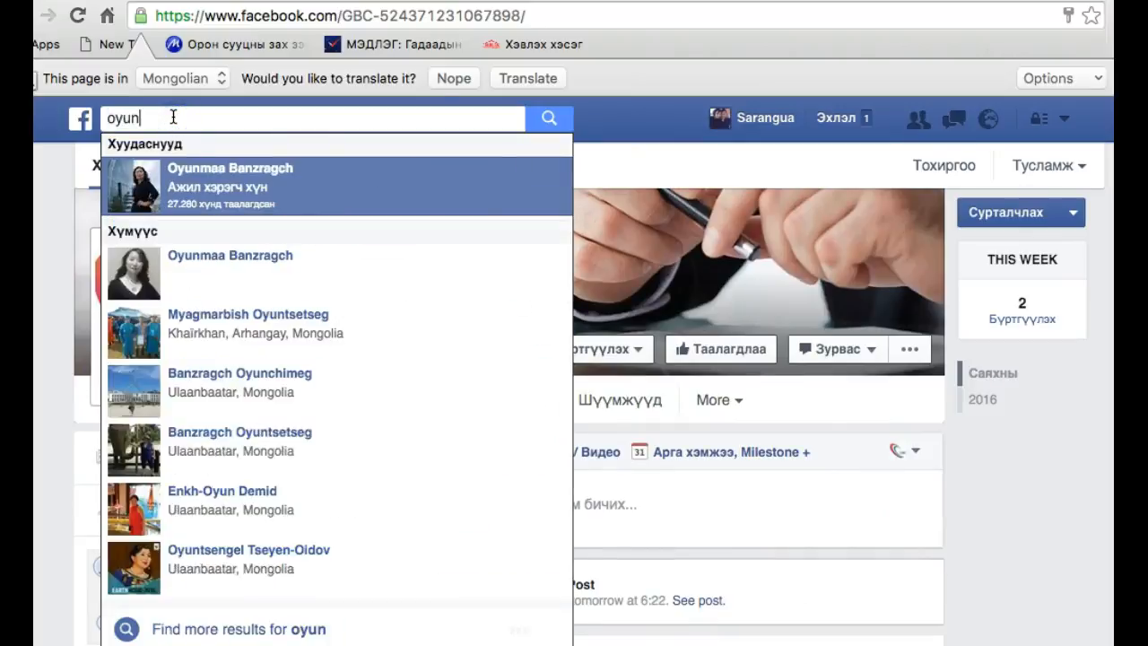
type("m")
left_click(216, 184)
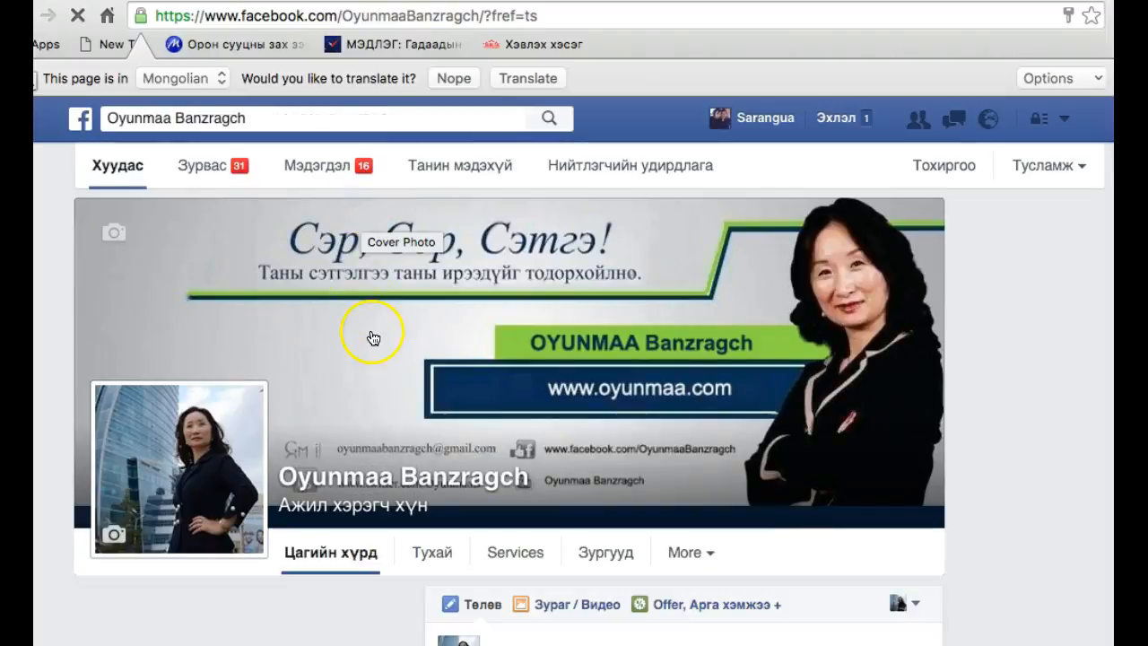
scroll(384, 390, "down", 5)
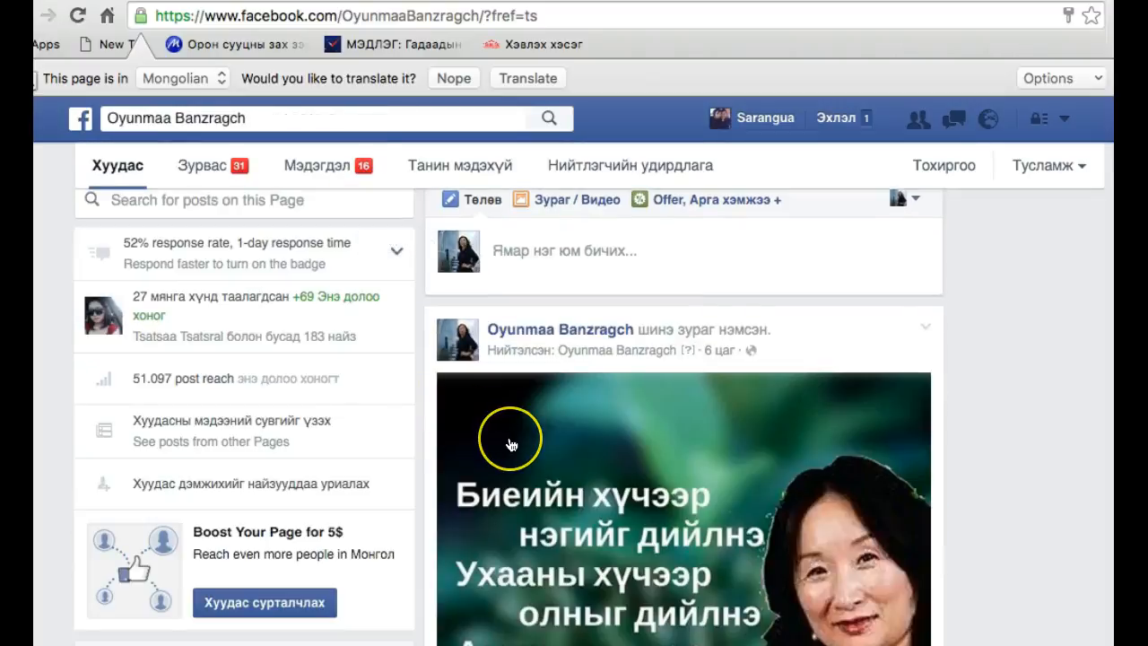
scroll(512, 442, "down", 1)
scroll(510, 444, "up", 6)
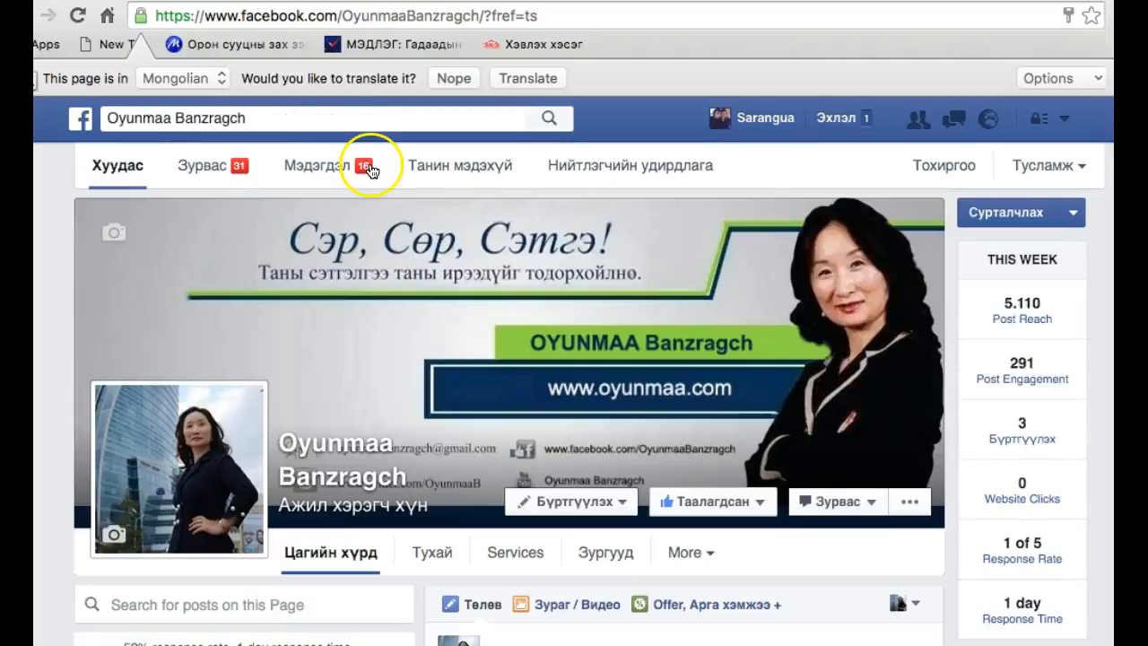
Search for "gee", open the verified GEE musician page and examine the badge beside its name
left_click(331, 118)
triple_click(331, 118)
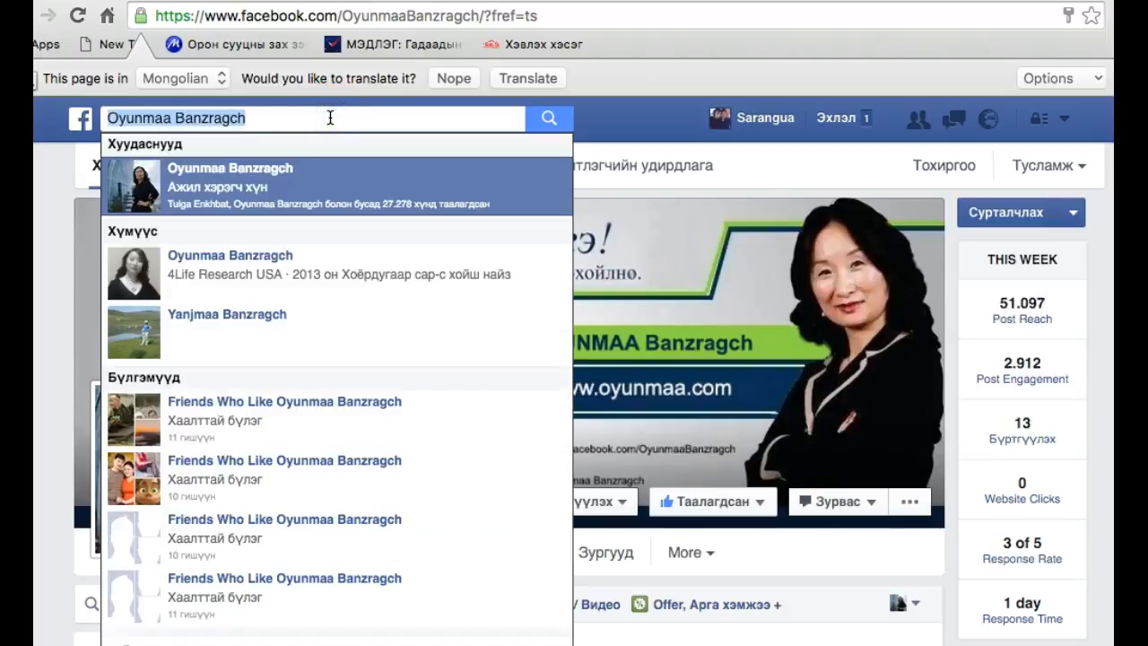
type("gee")
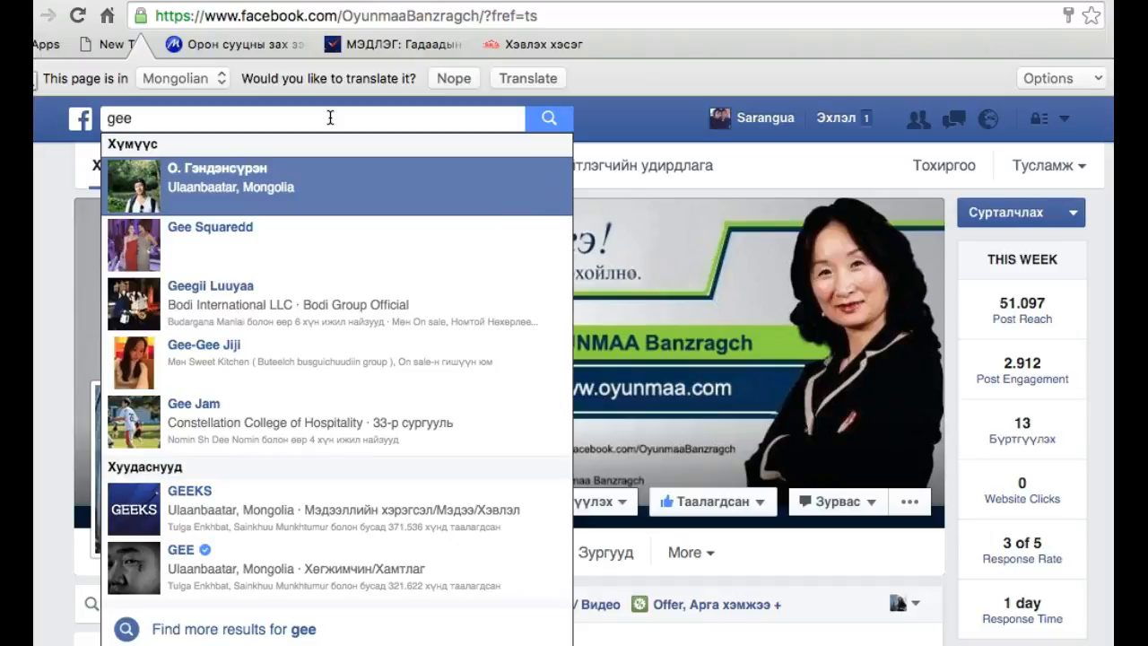
left_click(215, 579)
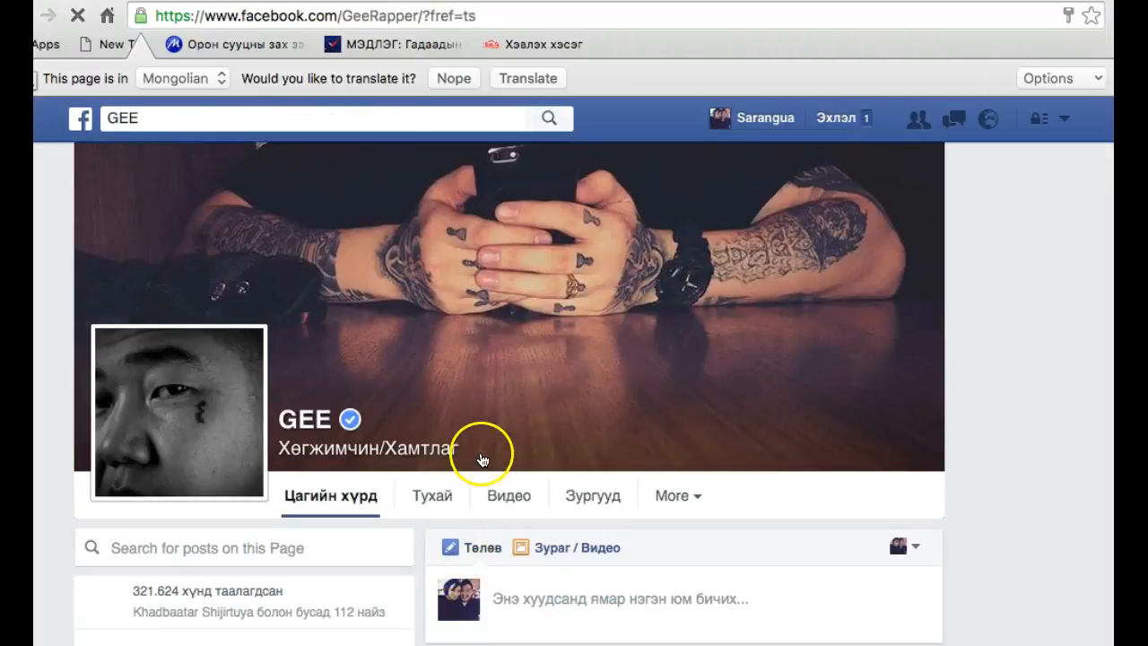
mouse_move(347, 423)
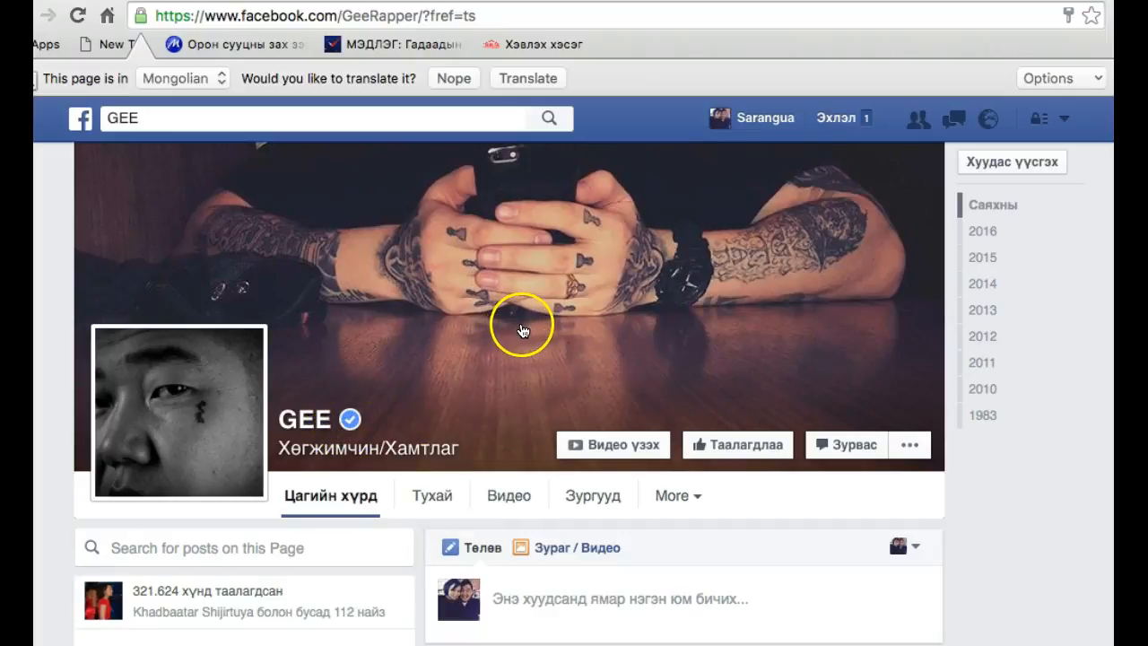
Examine the GEE page's timeline posts with their reactions, shares and comments, along with its about, video and visitor post sections
scroll(523, 330, "down", 3)
scroll(479, 451, "down", 5)
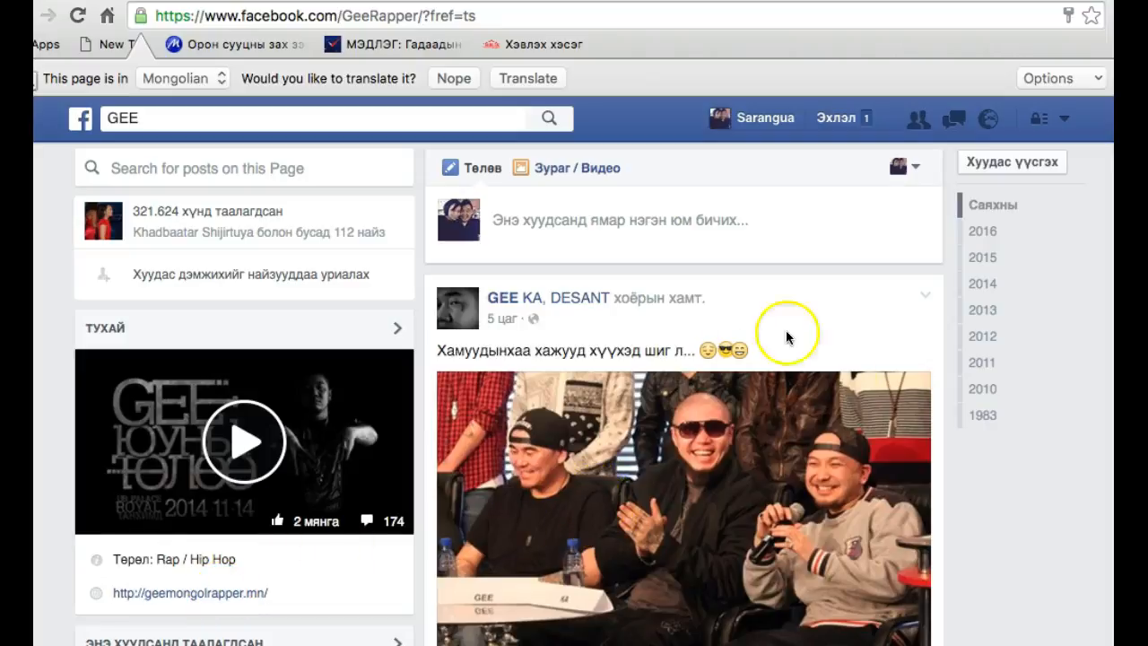
scroll(748, 462, "down", 3)
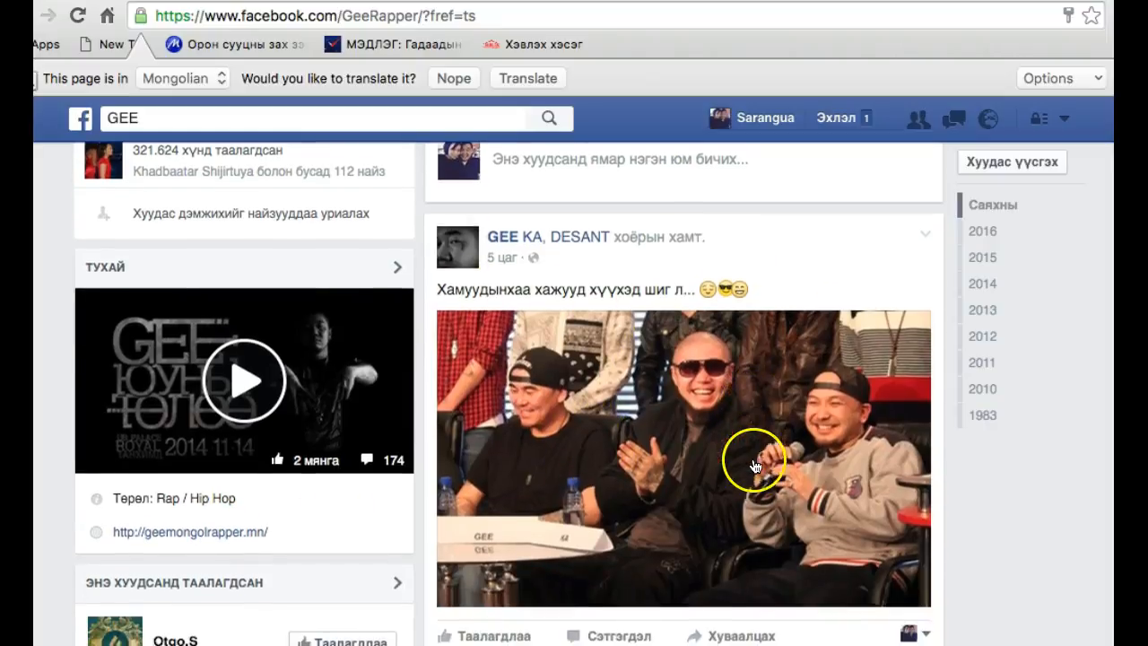
scroll(628, 520, "down", 5)
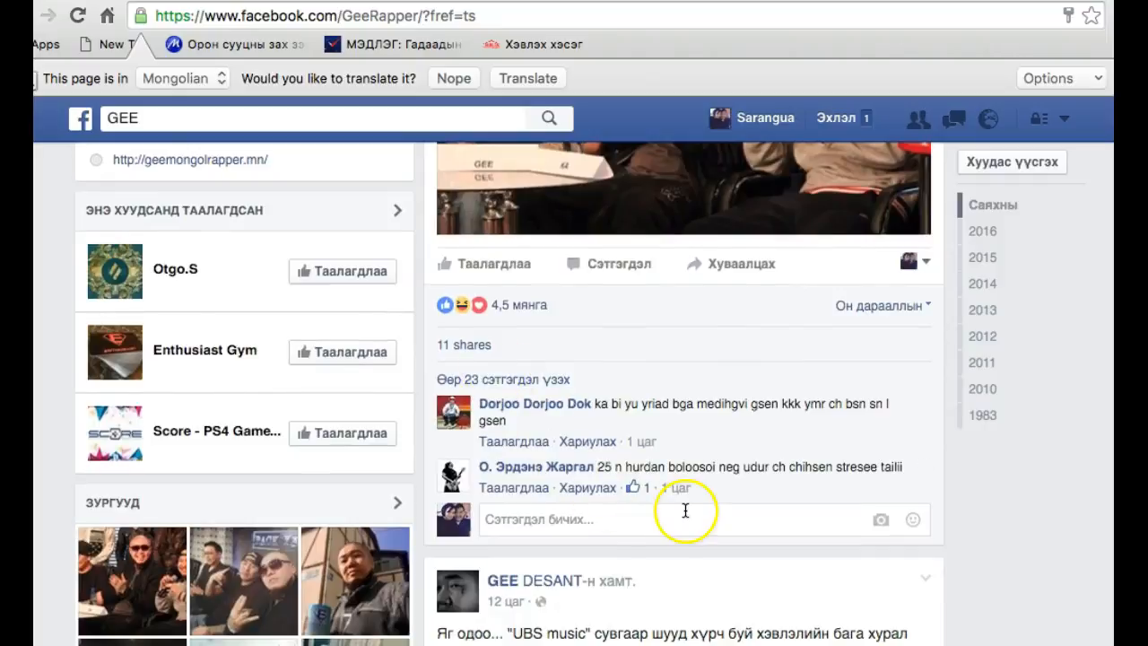
scroll(687, 512, "down", 5)
scroll(654, 502, "down", 5)
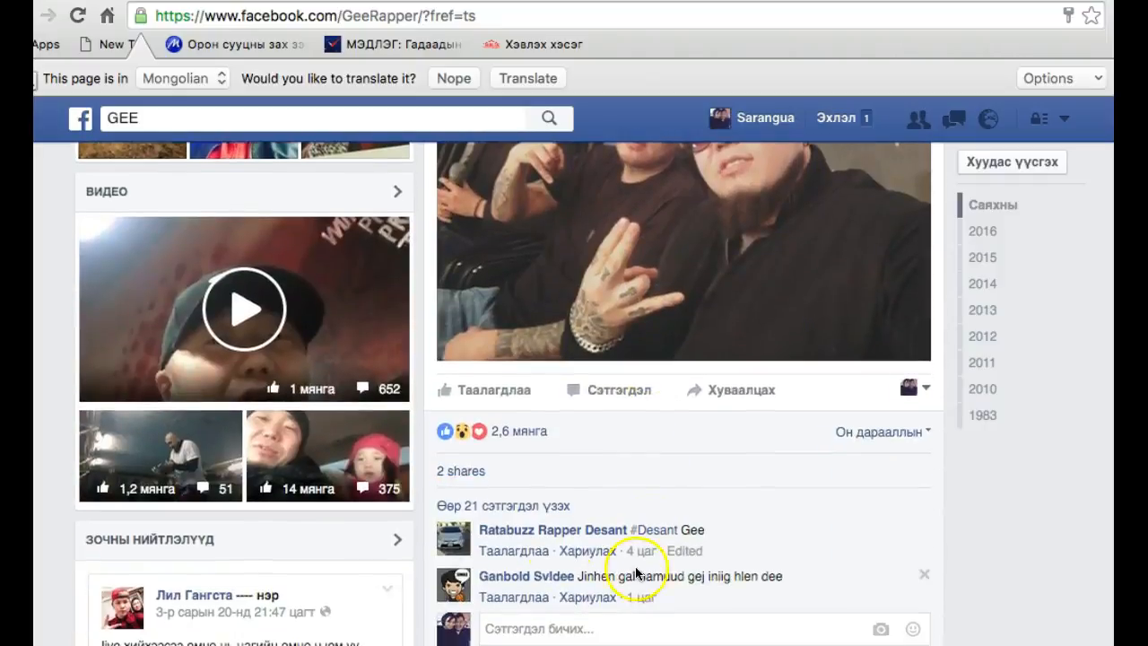
scroll(608, 525, "down", 9)
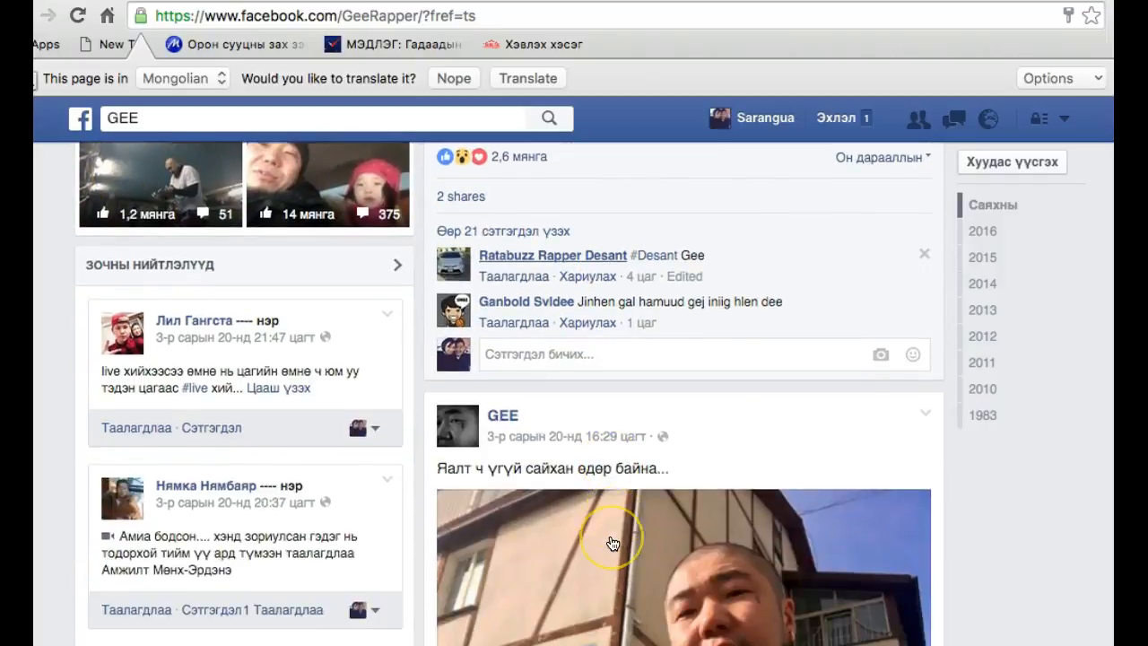
scroll(612, 544, "up", 15)
scroll(589, 530, "down", 10)
scroll(374, 540, "up", 2)
scroll(374, 539, "down", 2)
scroll(374, 539, "up", 3)
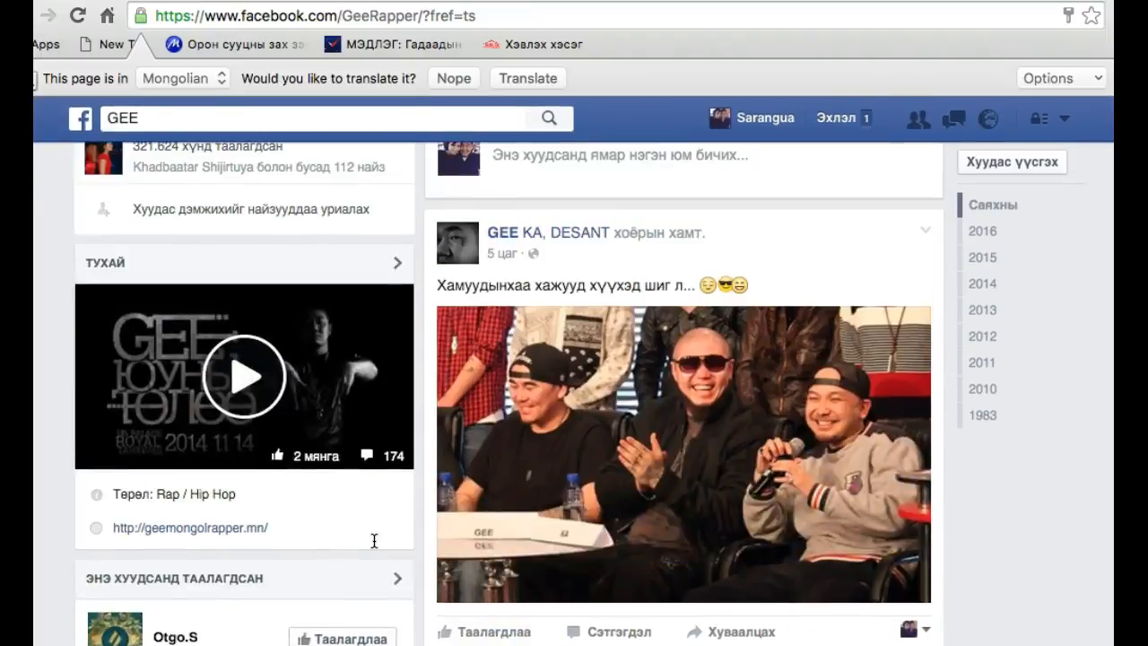
scroll(374, 540, "up", 1)
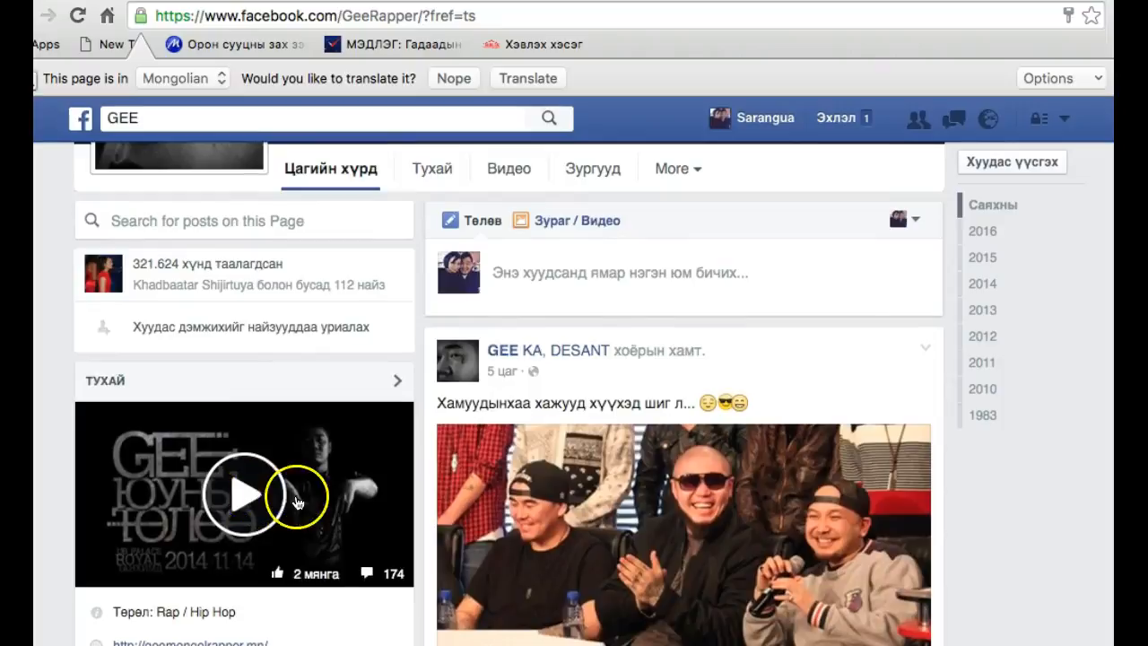
scroll(533, 389, "up", 3)
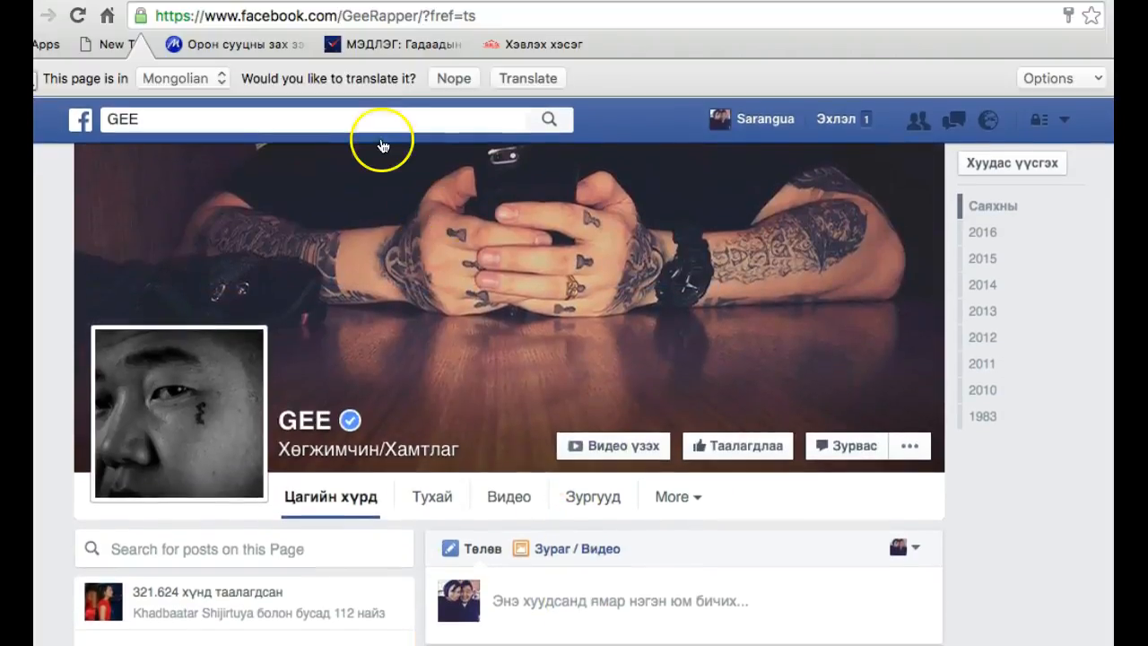
left_click(373, 128)
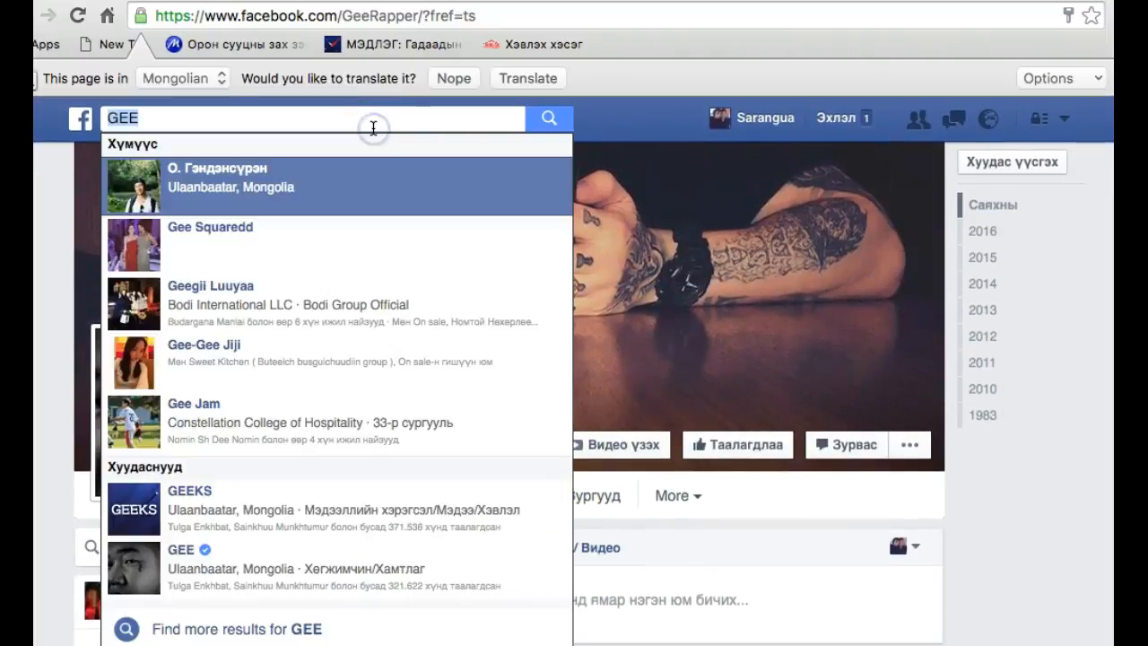
type("bold")
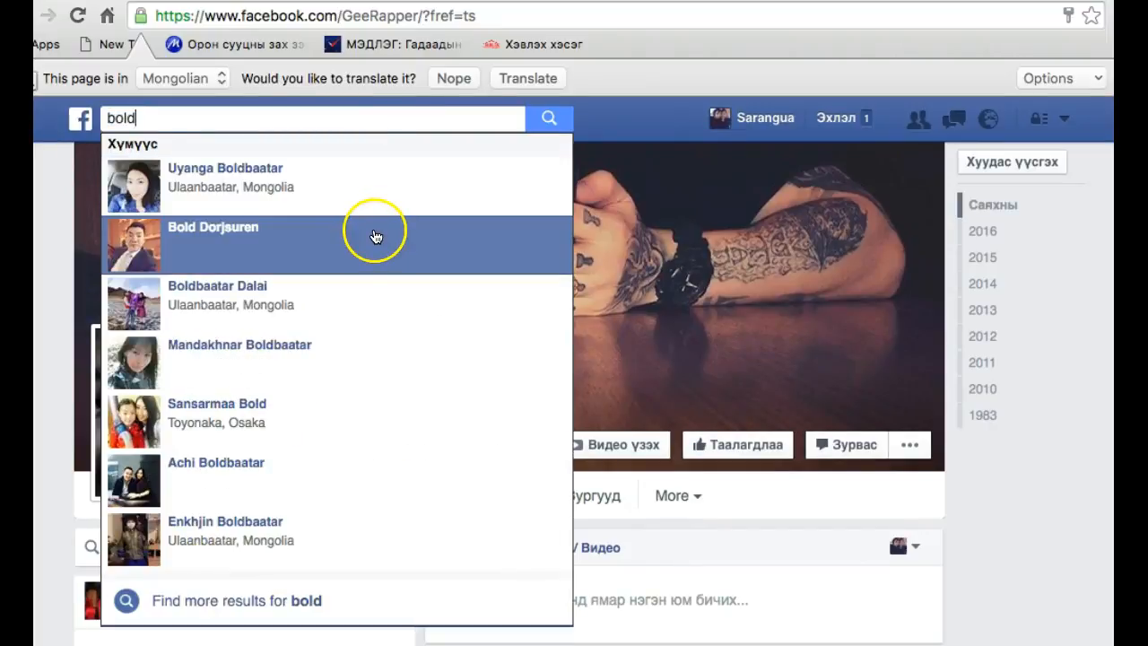
left_click(375, 118)
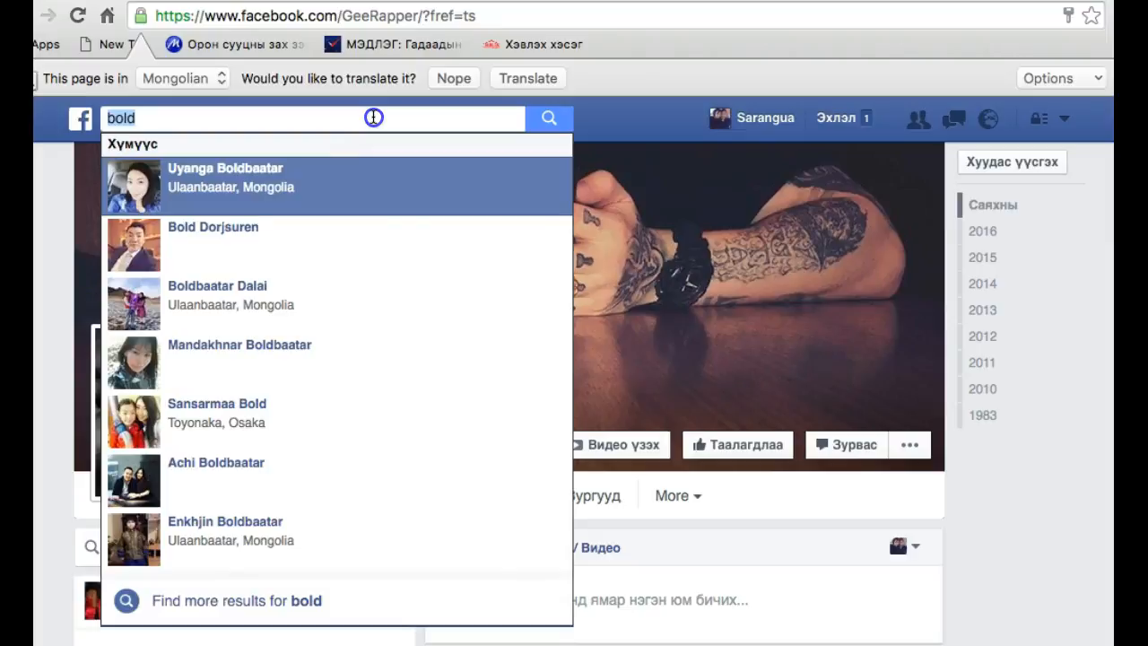
key("BackSpace")
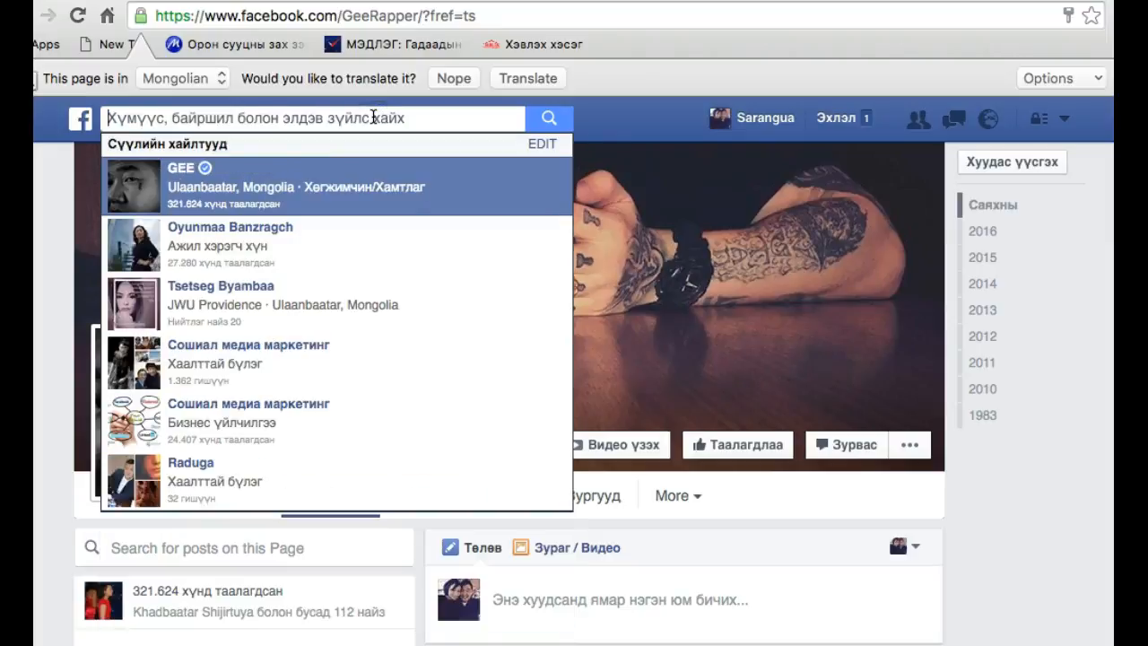
Search for "unitel" and open the verified Unitel page in the category Утас харилцаа холбоо
type("unitel")
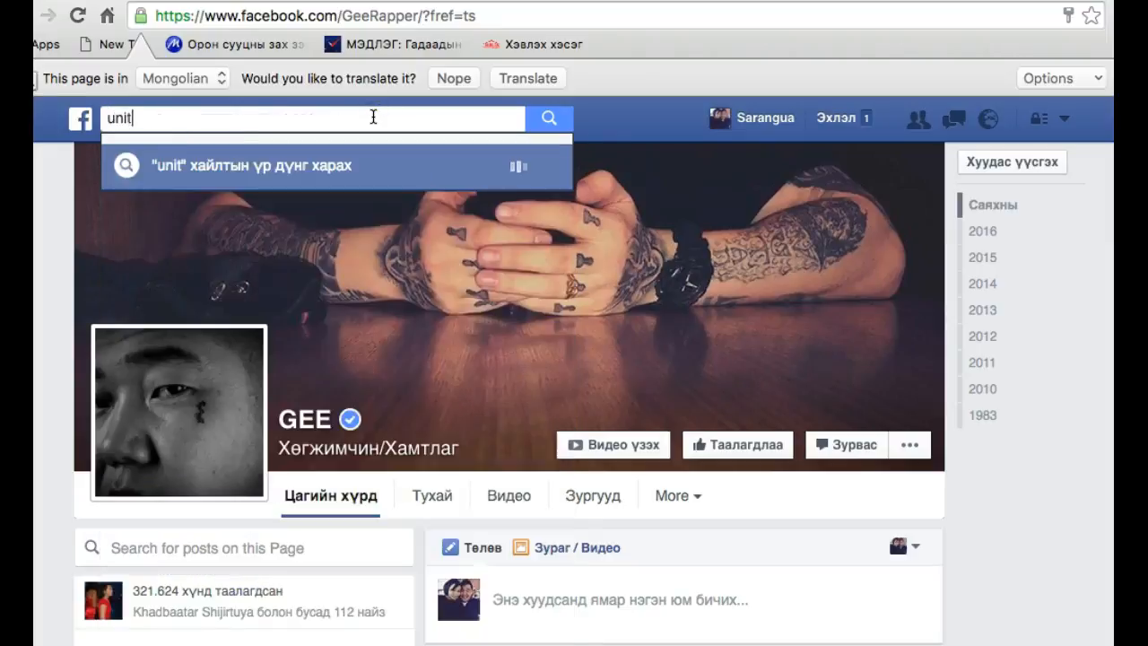
key("BackSpace")
key("BackSpace")
key("BackSpace")
key("BackSpace")
key("BackSpace")
key("BackSpace")
type("unitel")
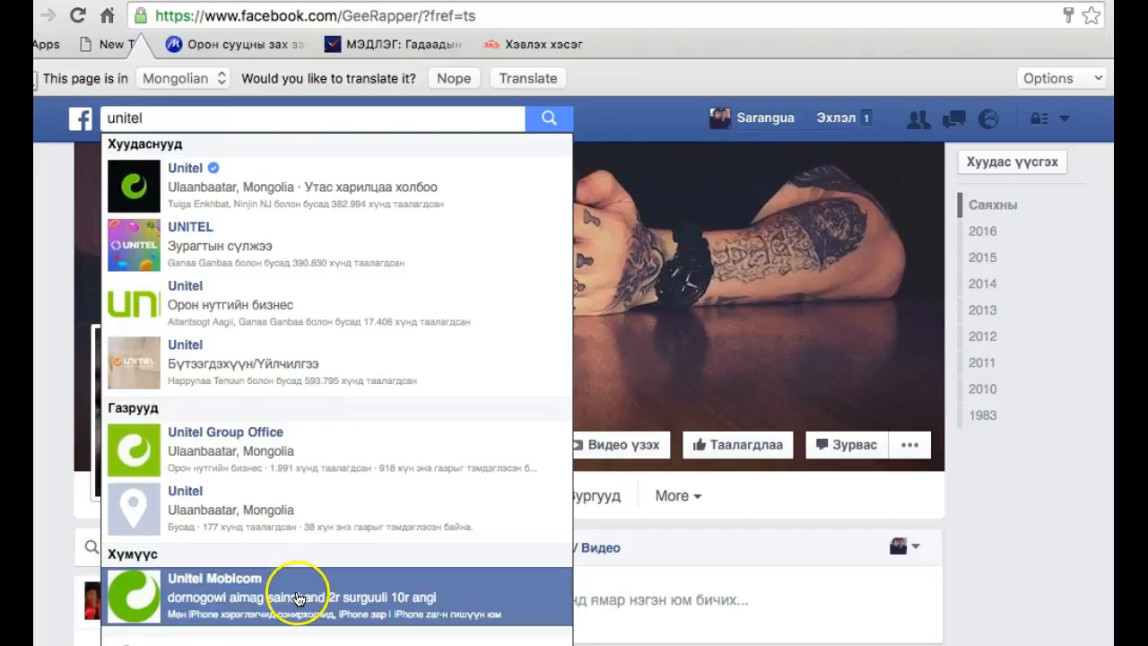
left_click(295, 185)
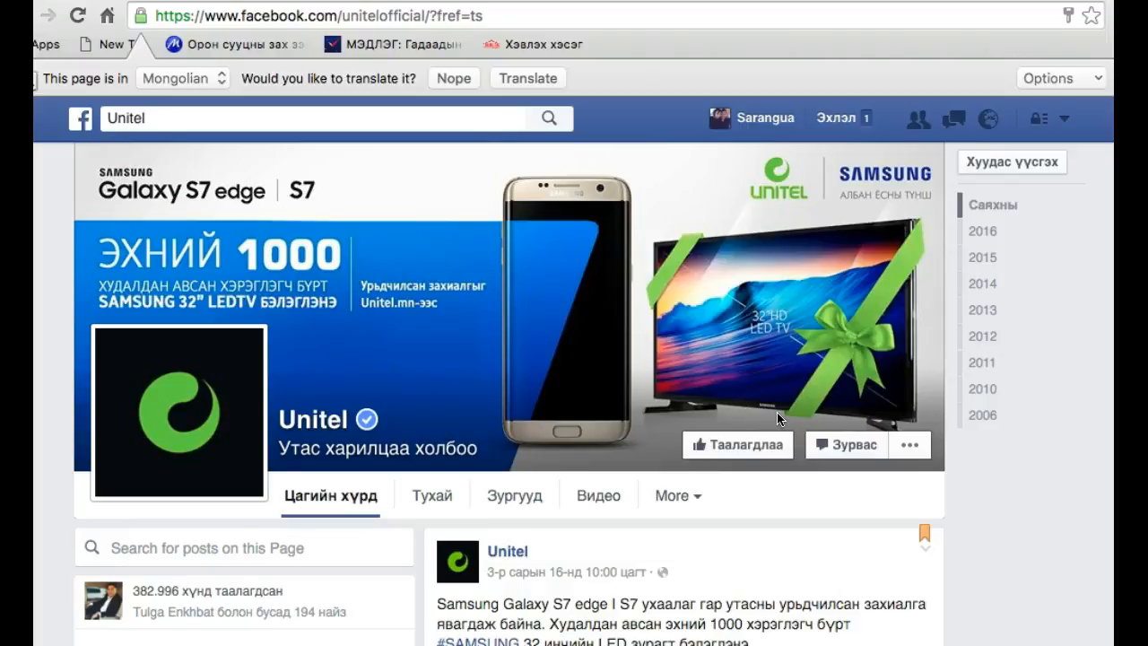
Examine the Unitel page's cover, about section and Samsung Galaxy S7 post, including its reactions, shares and the company's replies to comments
scroll(755, 504, "down", 3)
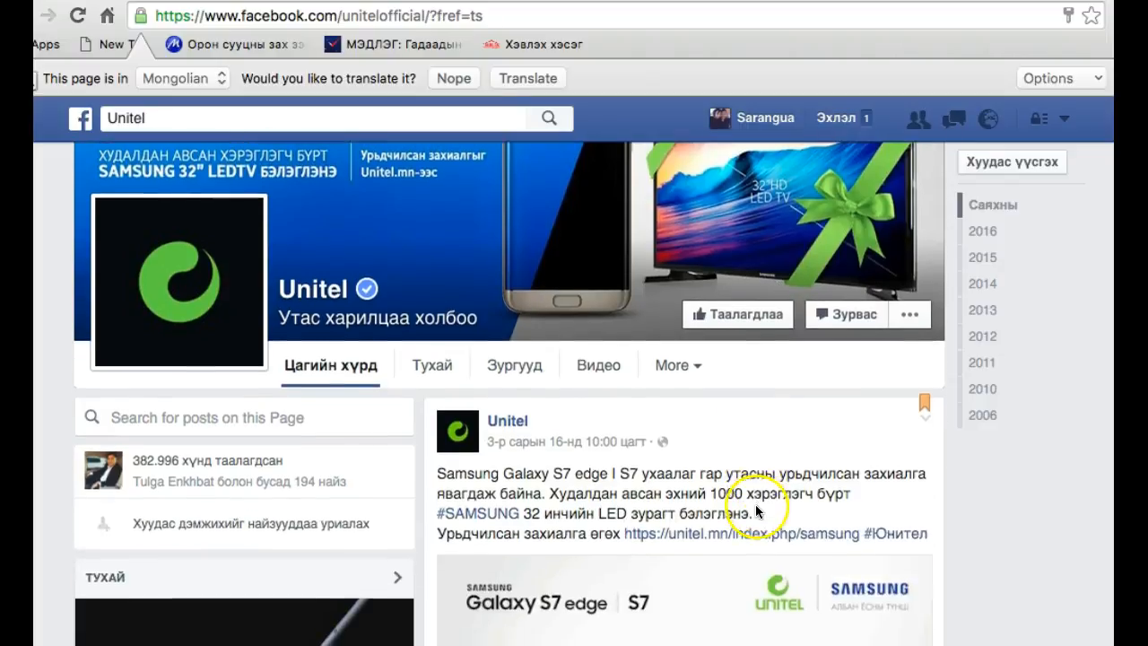
scroll(507, 523, "down", 6)
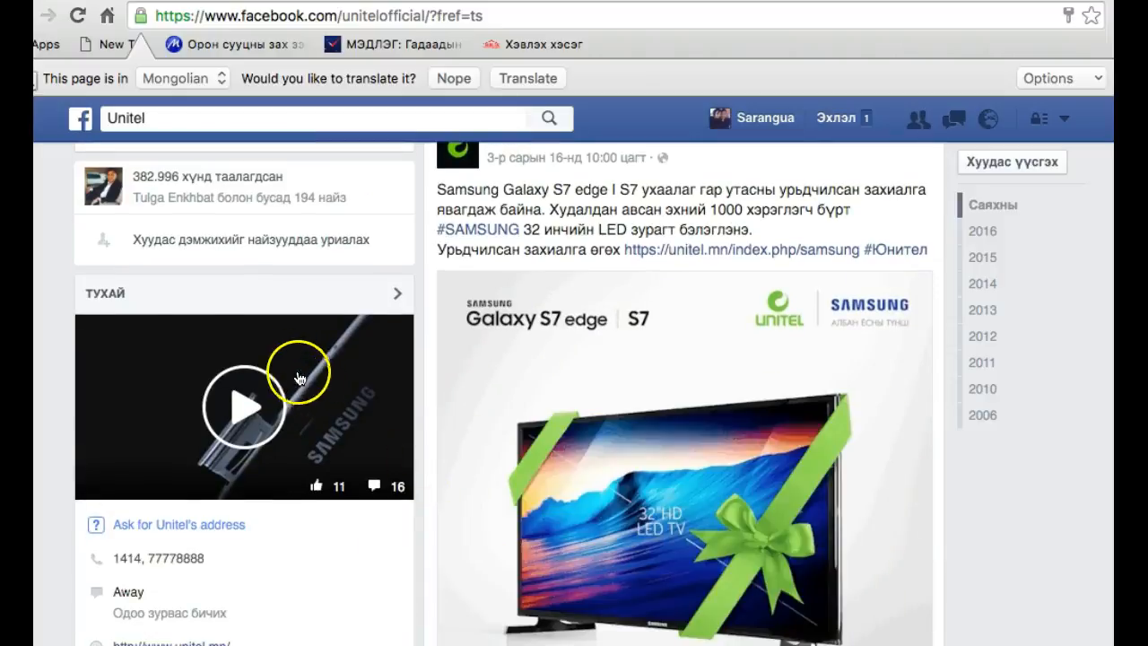
scroll(235, 459, "down", 2)
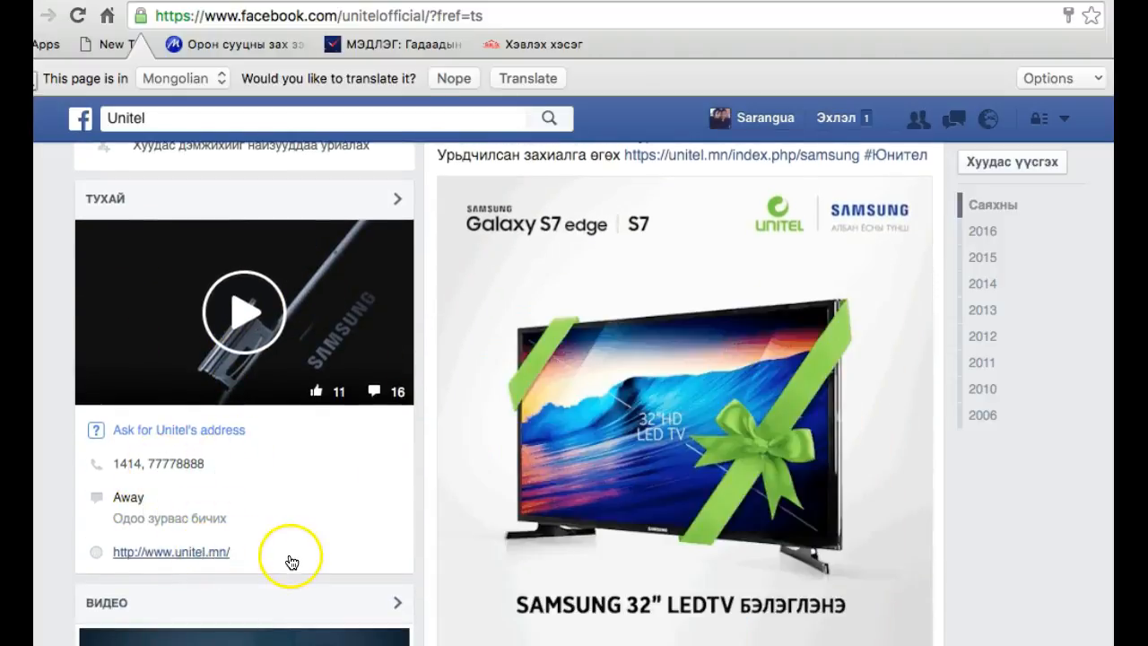
scroll(291, 560, "down", 6)
scroll(359, 556, "down", 4)
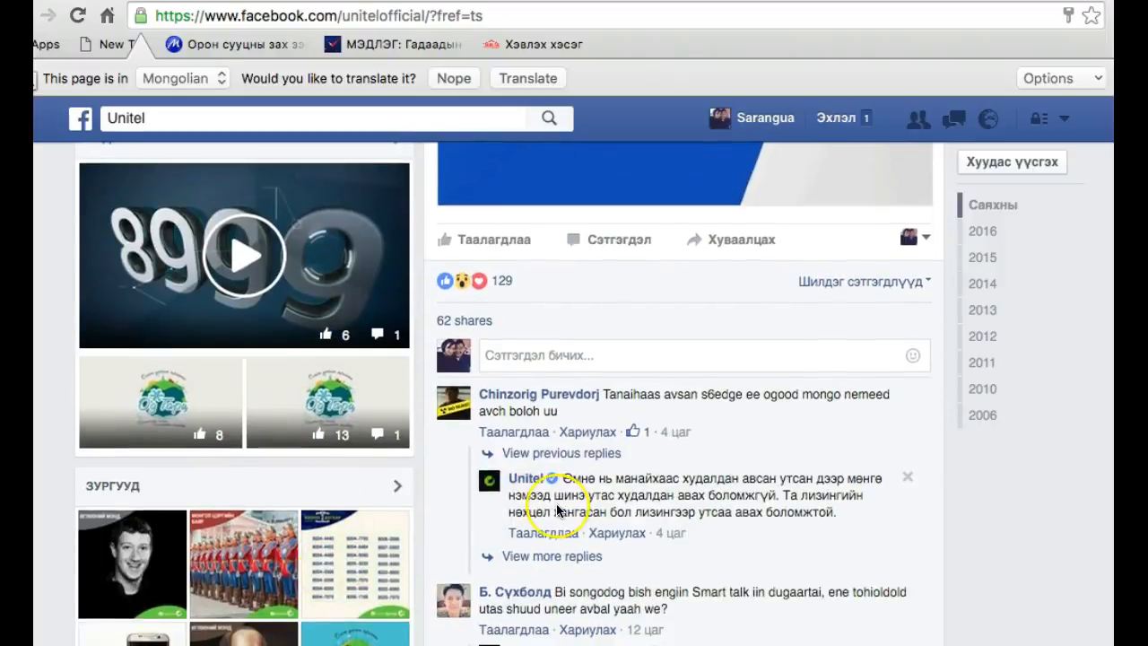
scroll(556, 510, "down", 5)
scroll(556, 507, "up", 20)
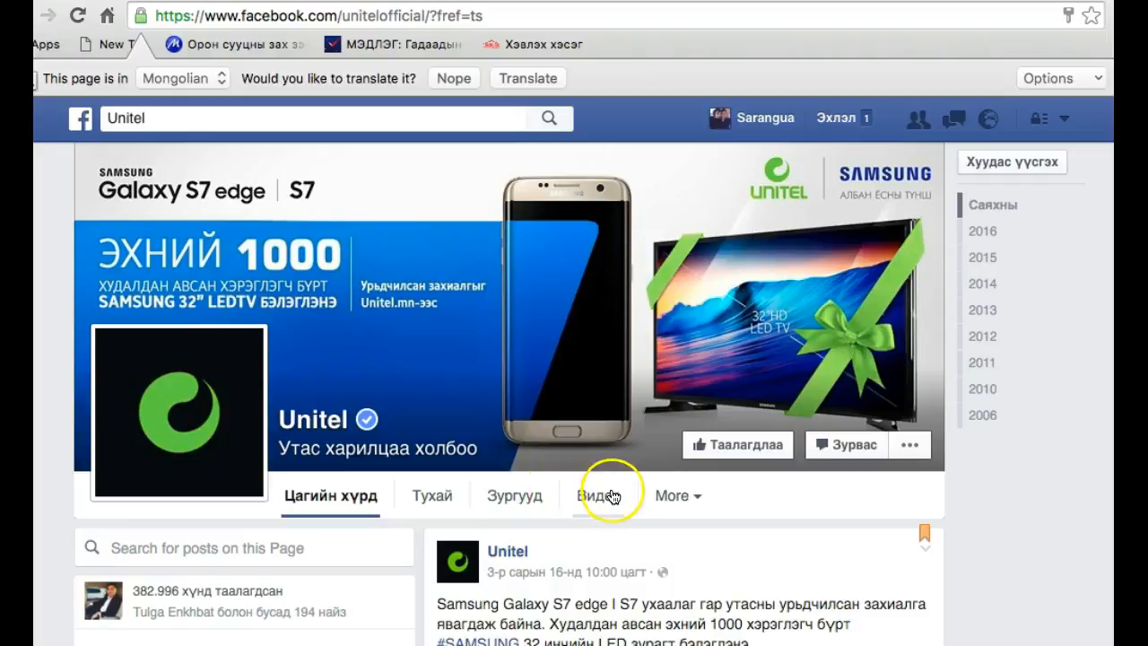
scroll(818, 393, "down", 3)
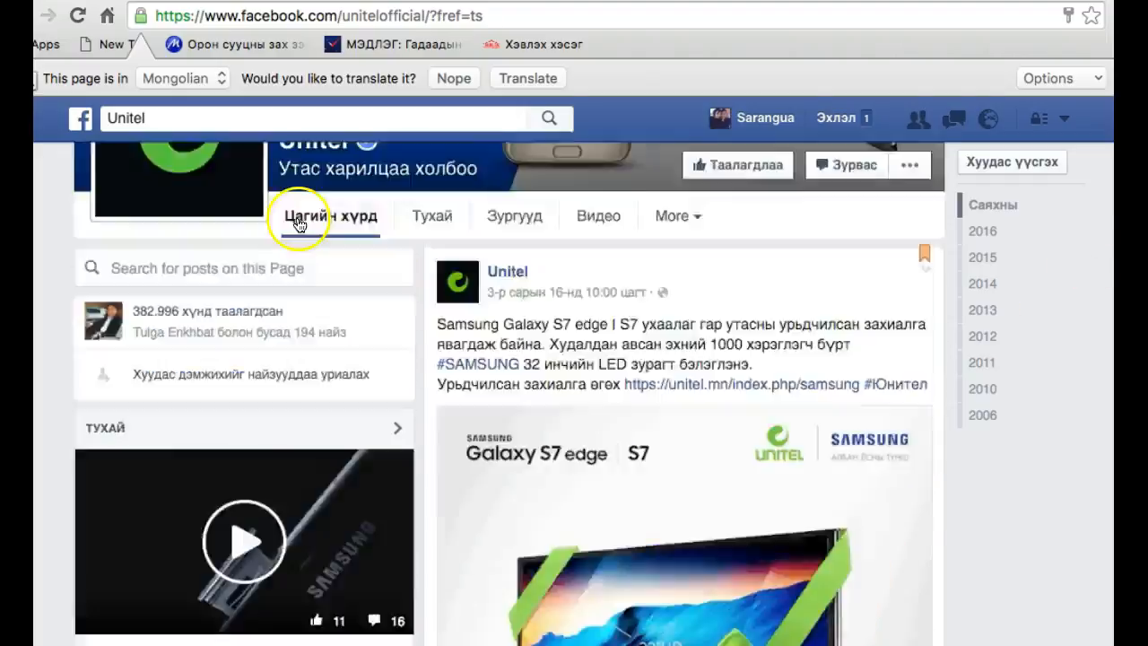
scroll(300, 221, "up", 3)
Search for the account holder's first name and open her public page in the category Ажил хэрэгч хүн
left_click(171, 119)
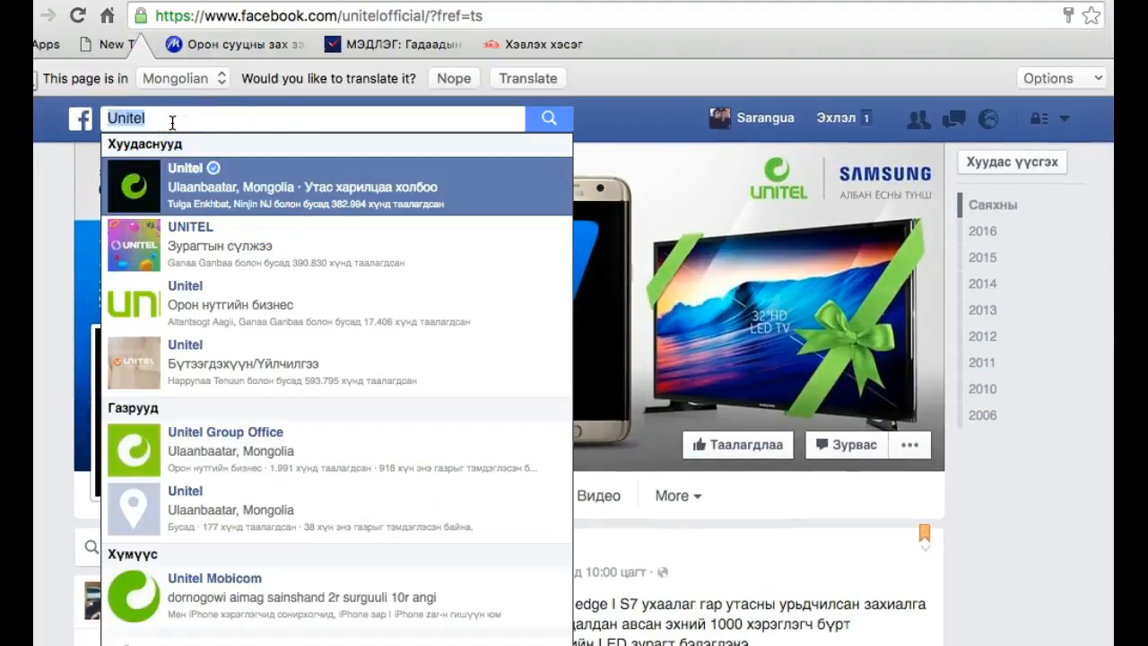
key("BackSpace")
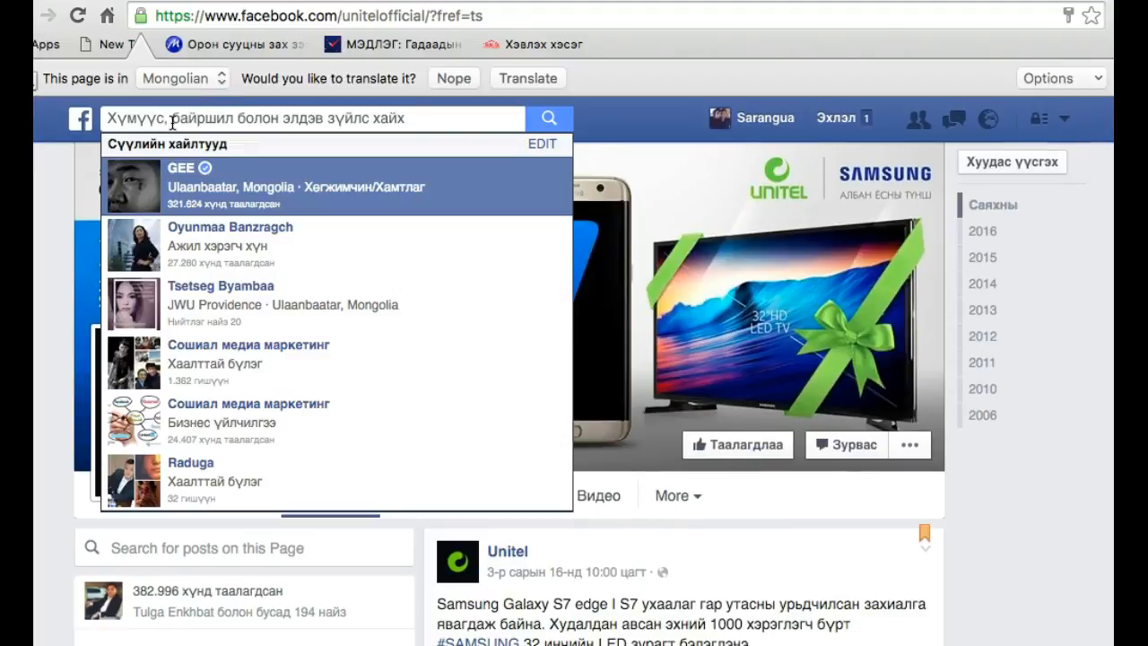
left_click(198, 126)
type("sarangua")
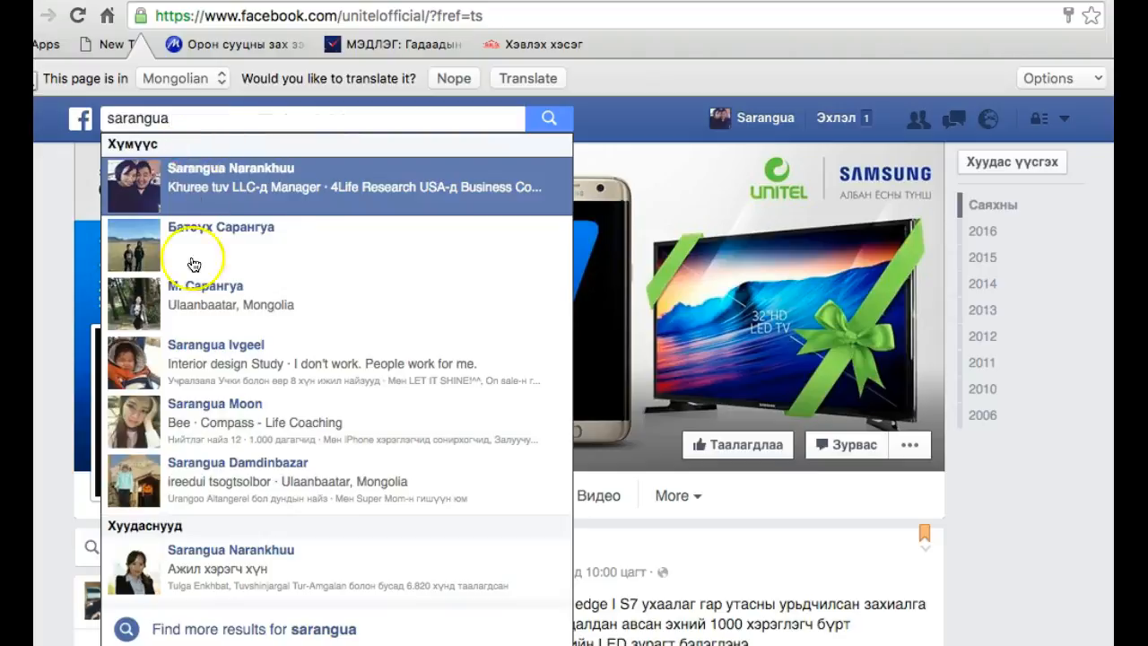
left_click(192, 552)
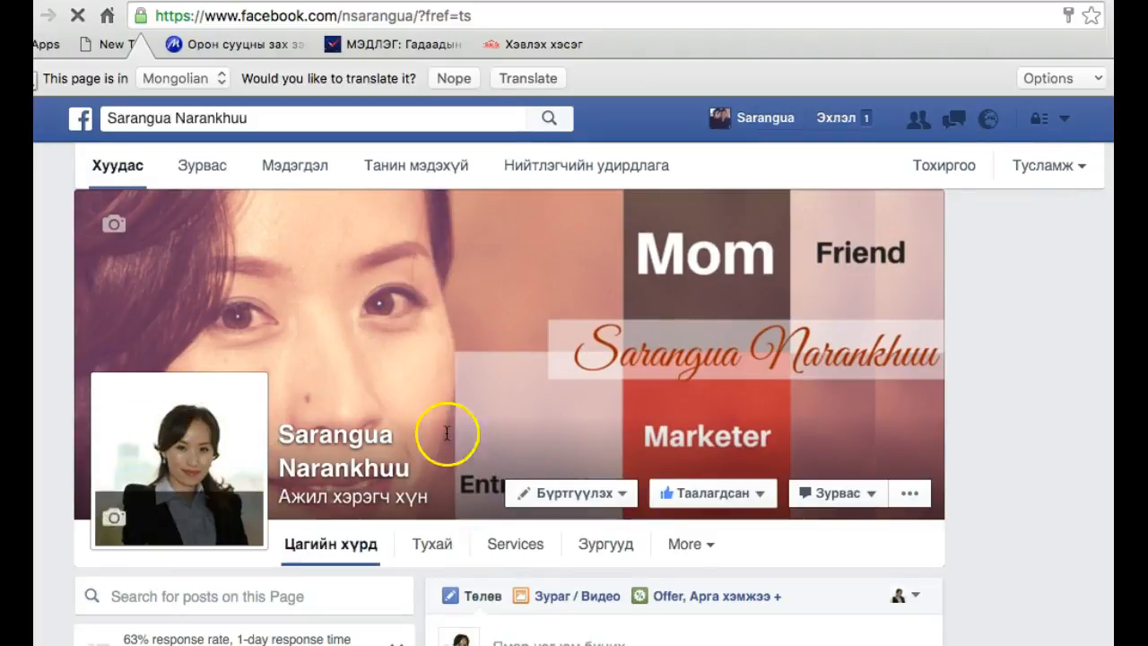
Examine the options of the page's Бүртгүүлэх call-to-action button, including Test Button, and close them
scroll(547, 417, "down", 3)
scroll(574, 336, "up", 2)
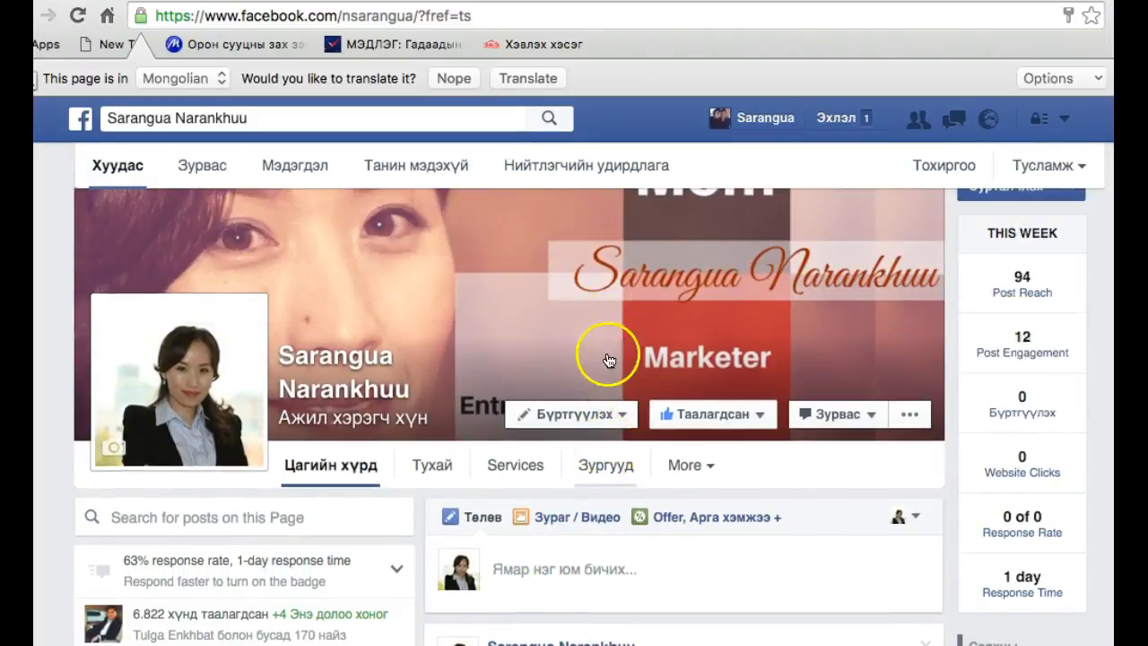
left_click(619, 411)
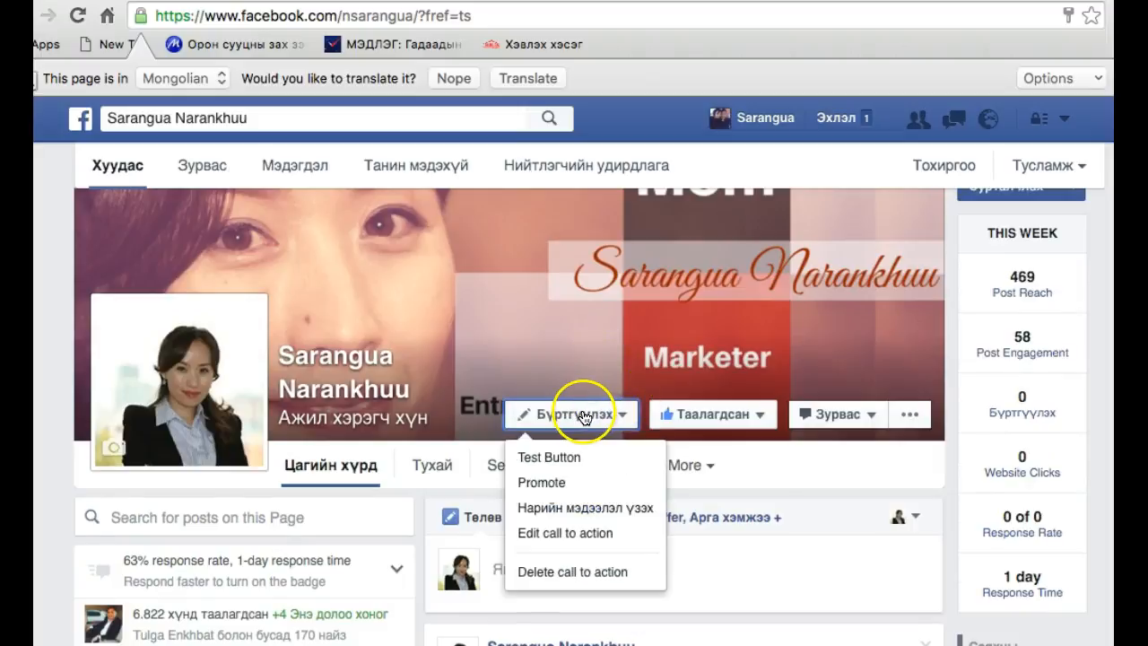
left_click(568, 460)
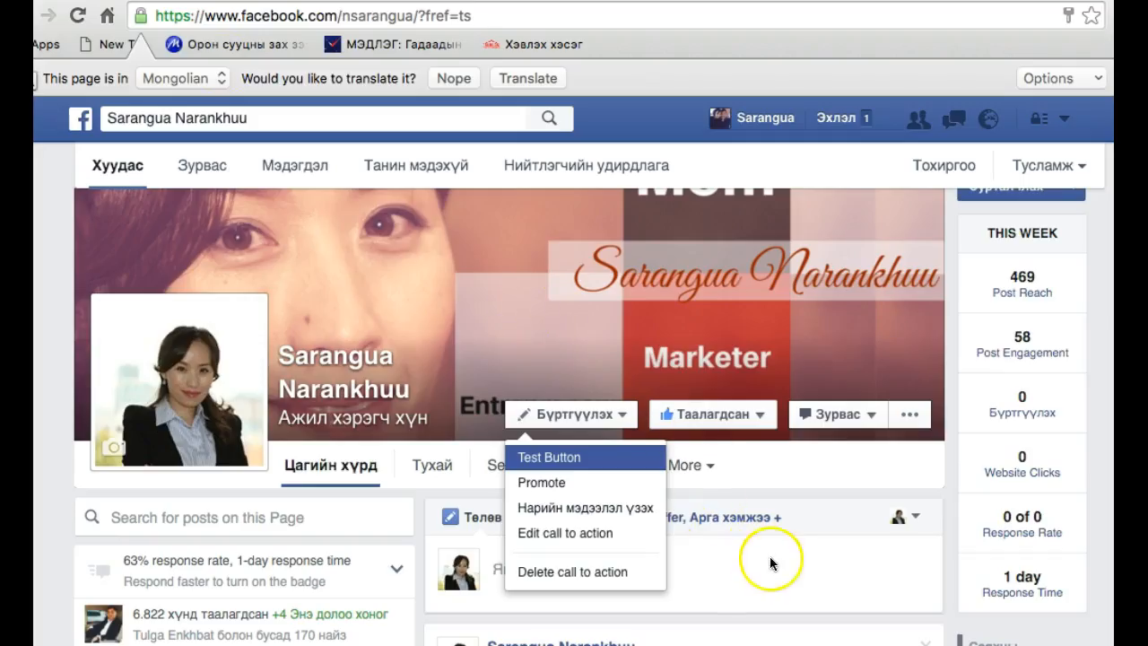
left_click(772, 569)
Examine the page's website video post with its reach, reactions and shares, along with the about, apps and photo sections
scroll(668, 527, "down", 3)
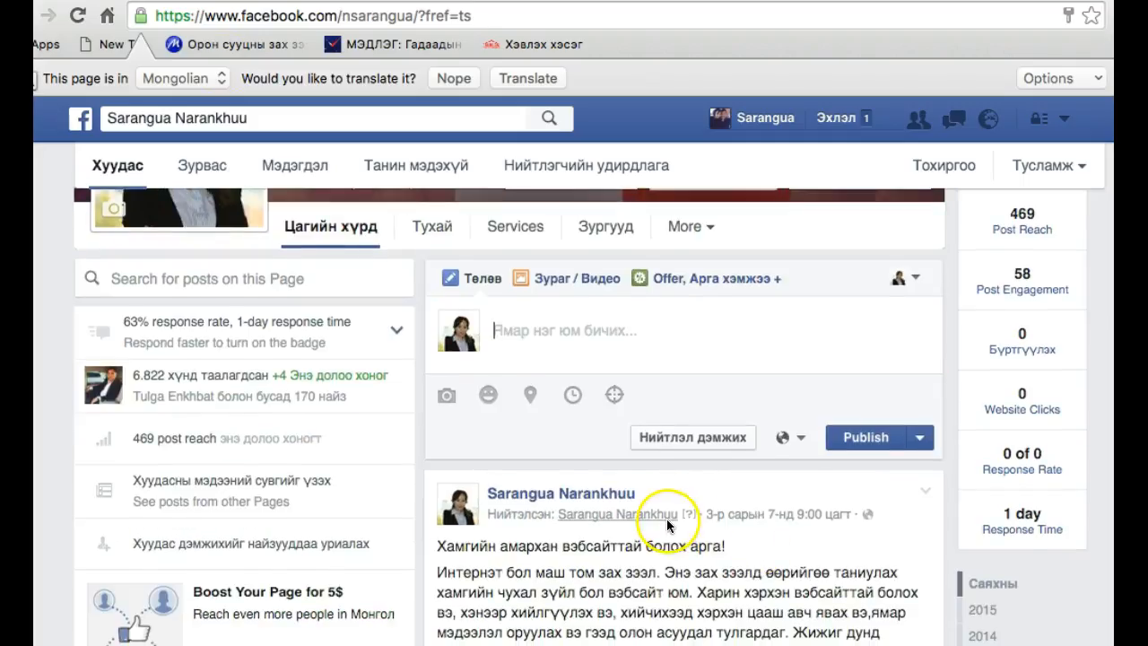
scroll(669, 526, "down", 3)
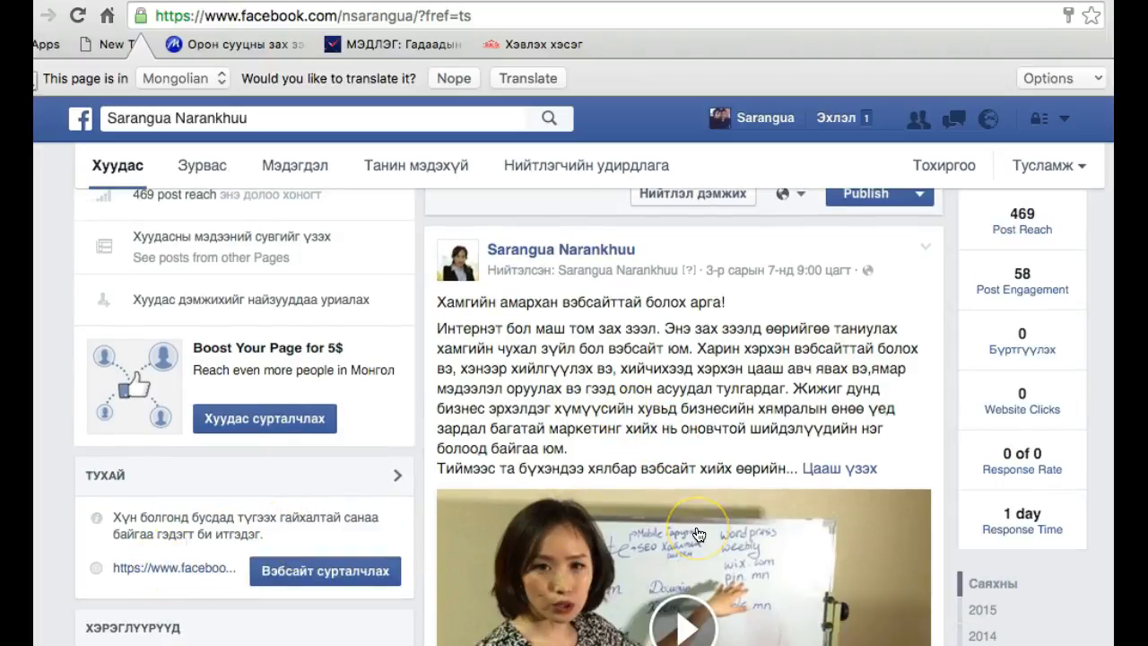
scroll(699, 535, "down", 2)
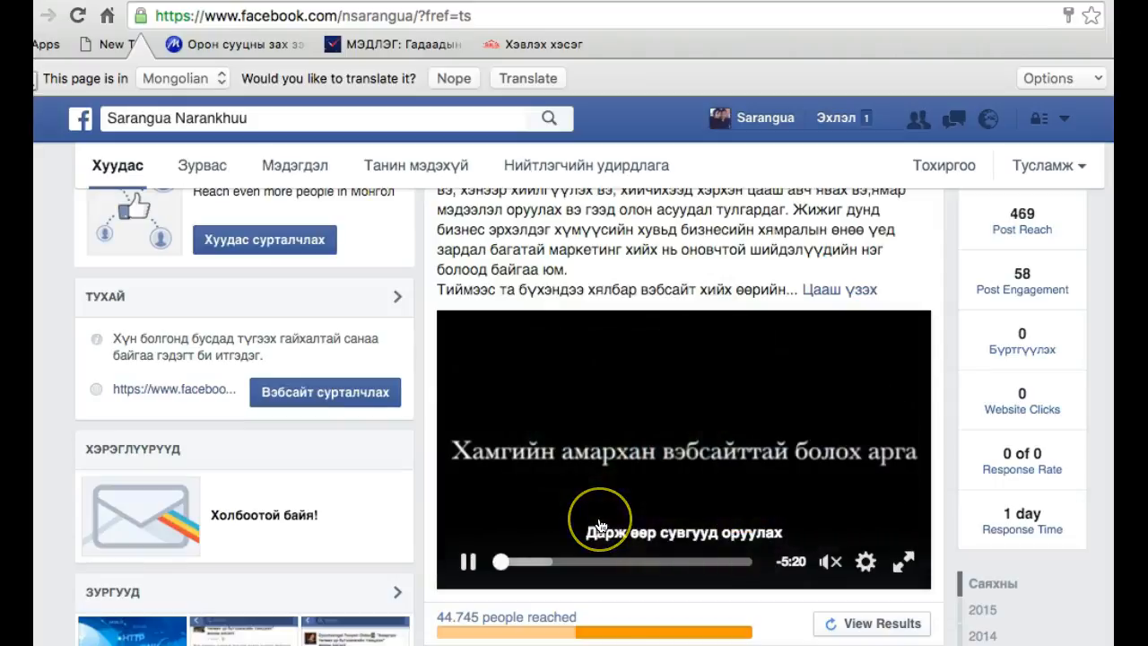
scroll(600, 525, "down", 2)
scroll(602, 527, "up", 3)
scroll(602, 526, "down", 4)
scroll(565, 513, "down", 1)
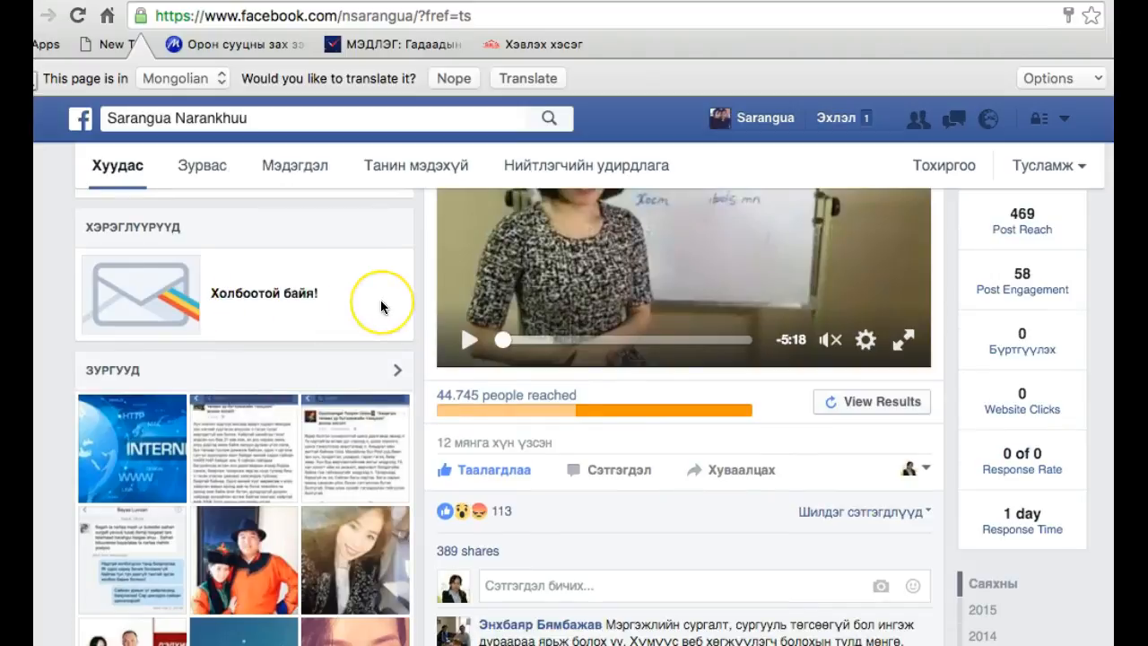
scroll(381, 308, "up", 10)
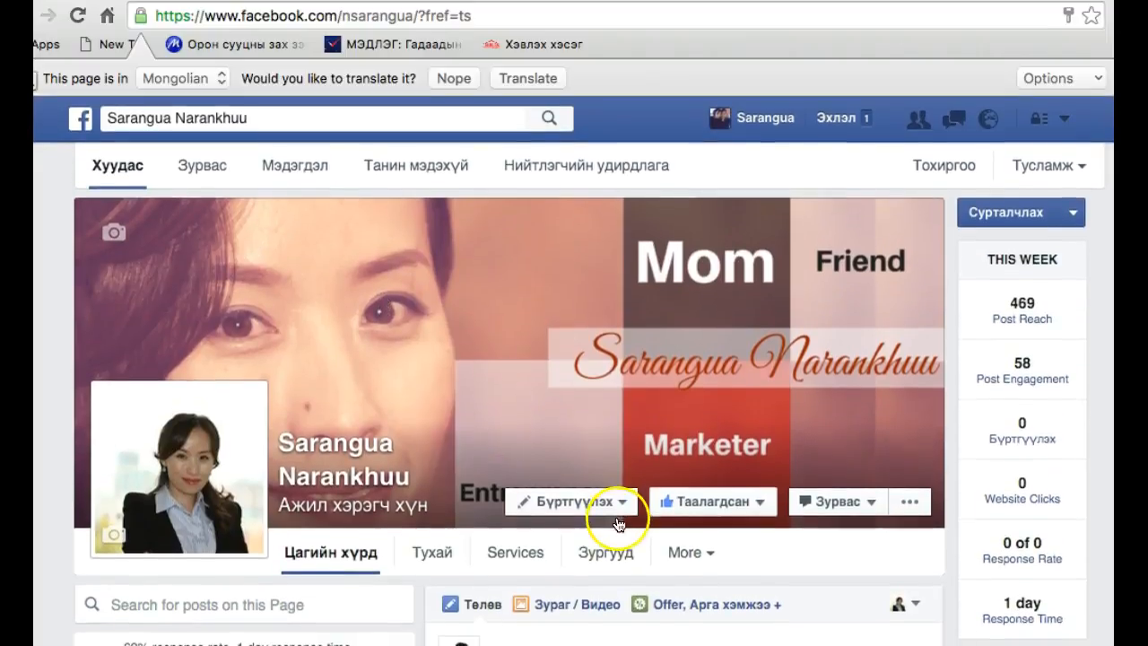
Look through the page's timeline for comment replies, older posts, visitor posts and the pages it likes
scroll(474, 540, "down", 10)
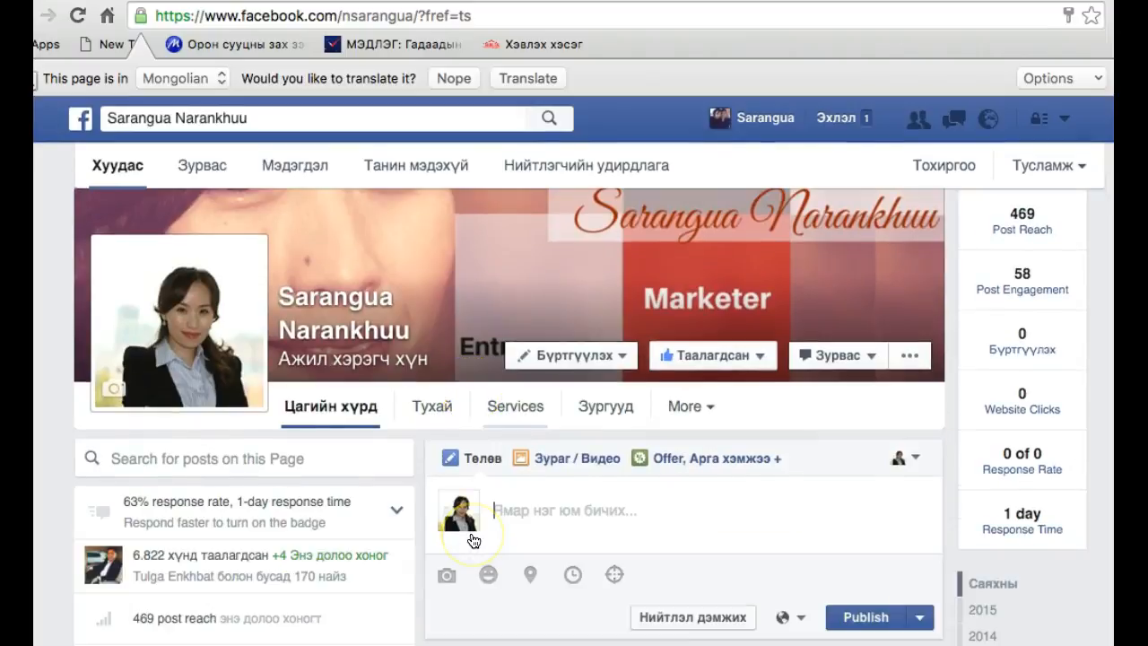
left_click(304, 564)
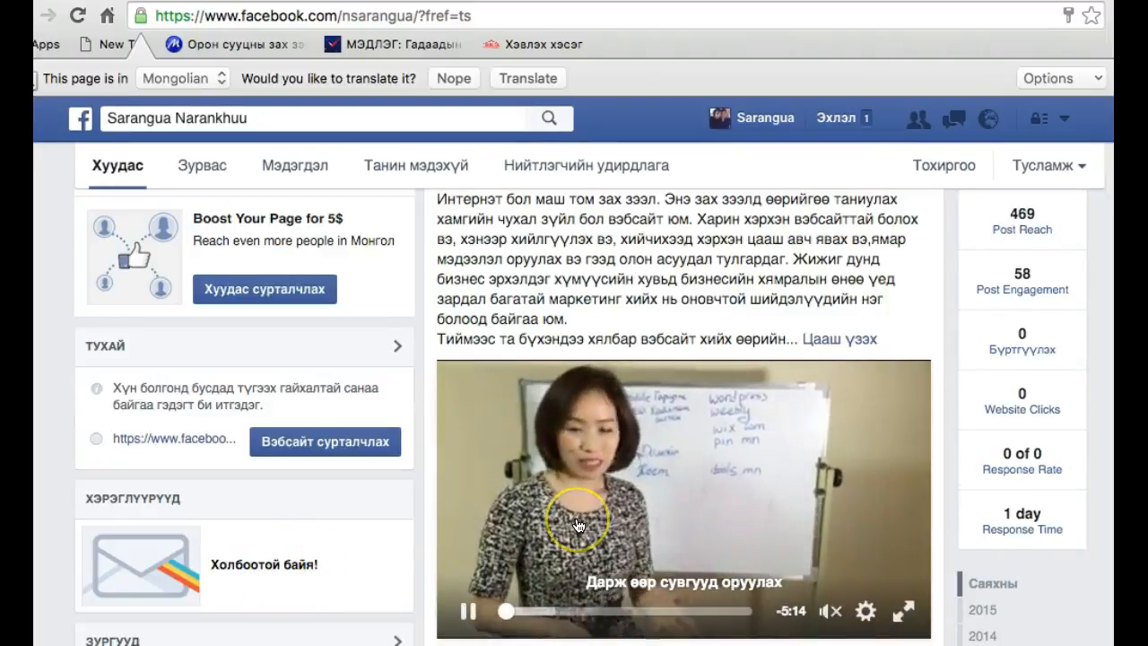
scroll(578, 526, "down", 10)
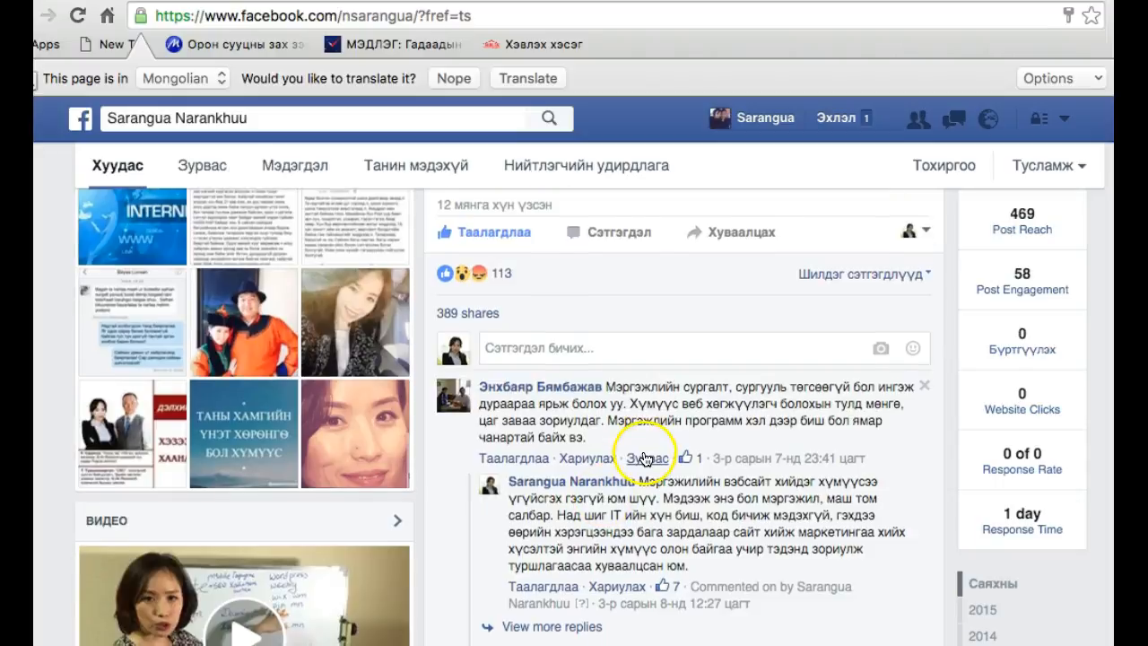
scroll(596, 446, "down", 5)
scroll(595, 446, "up", 20)
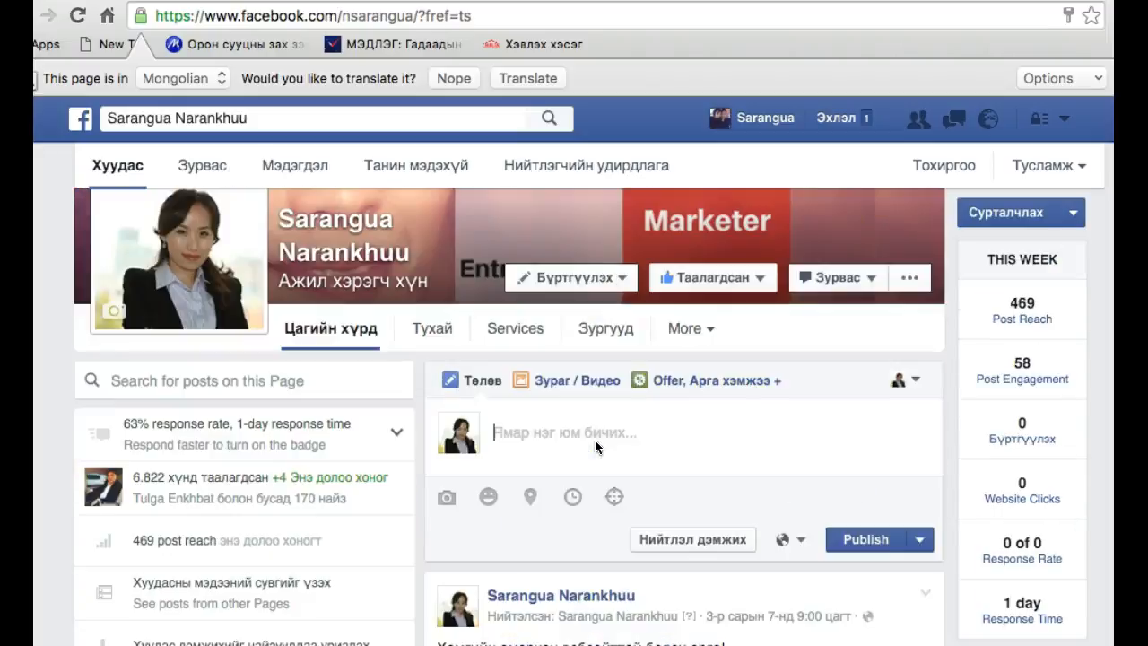
scroll(596, 445, "down", 15)
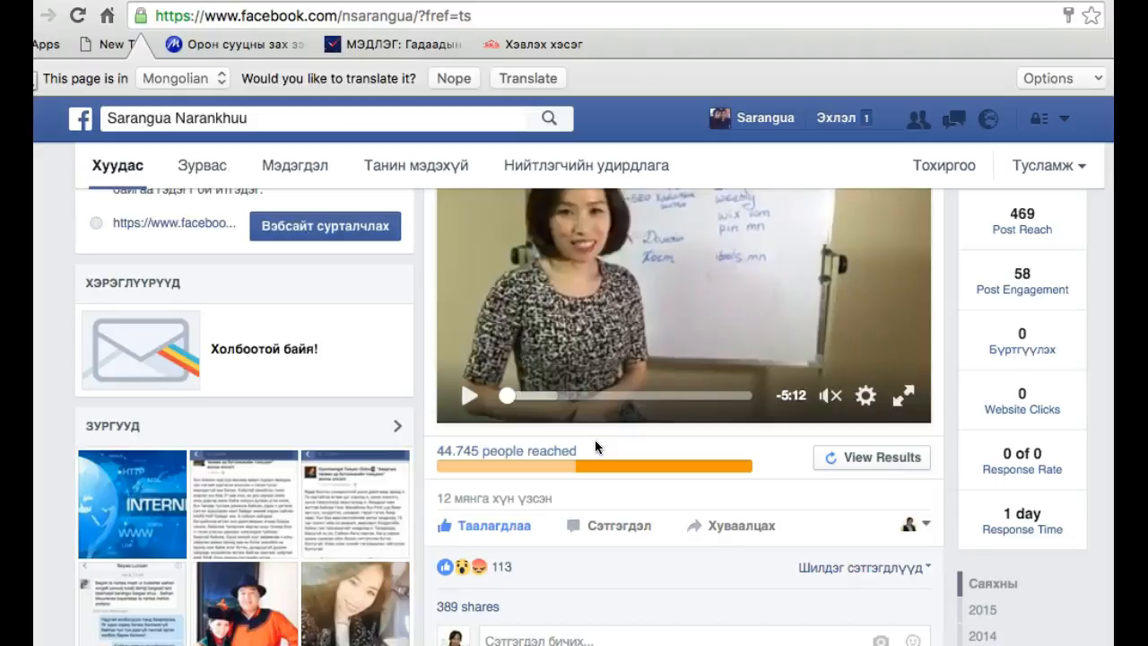
scroll(297, 462, "down", 3)
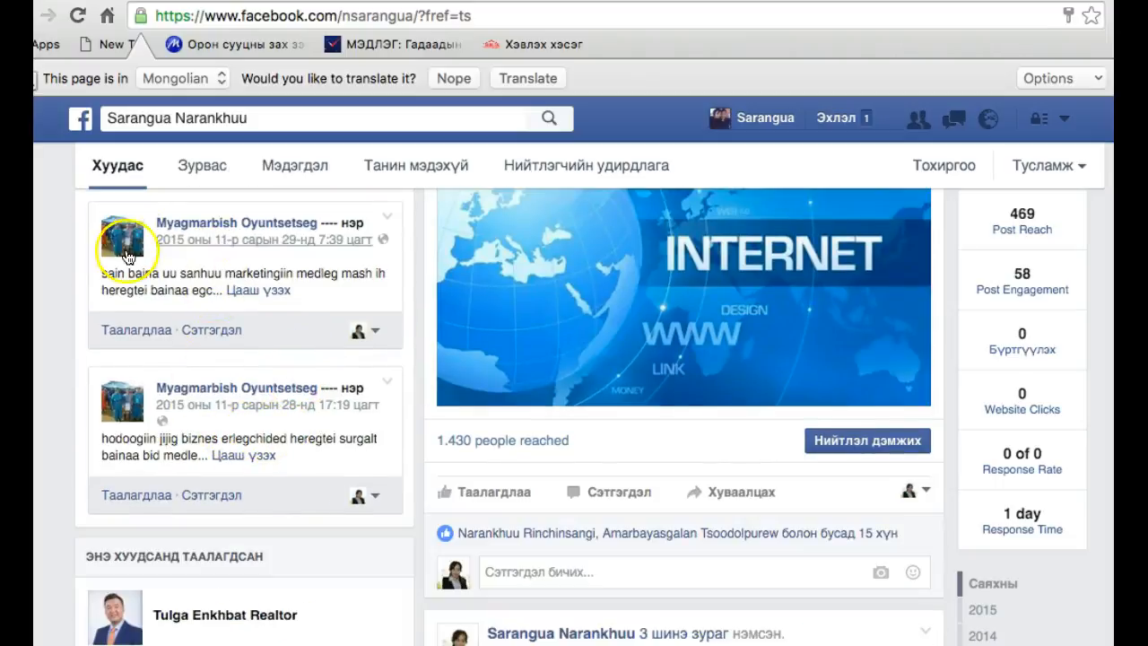
scroll(285, 370, "up", 2)
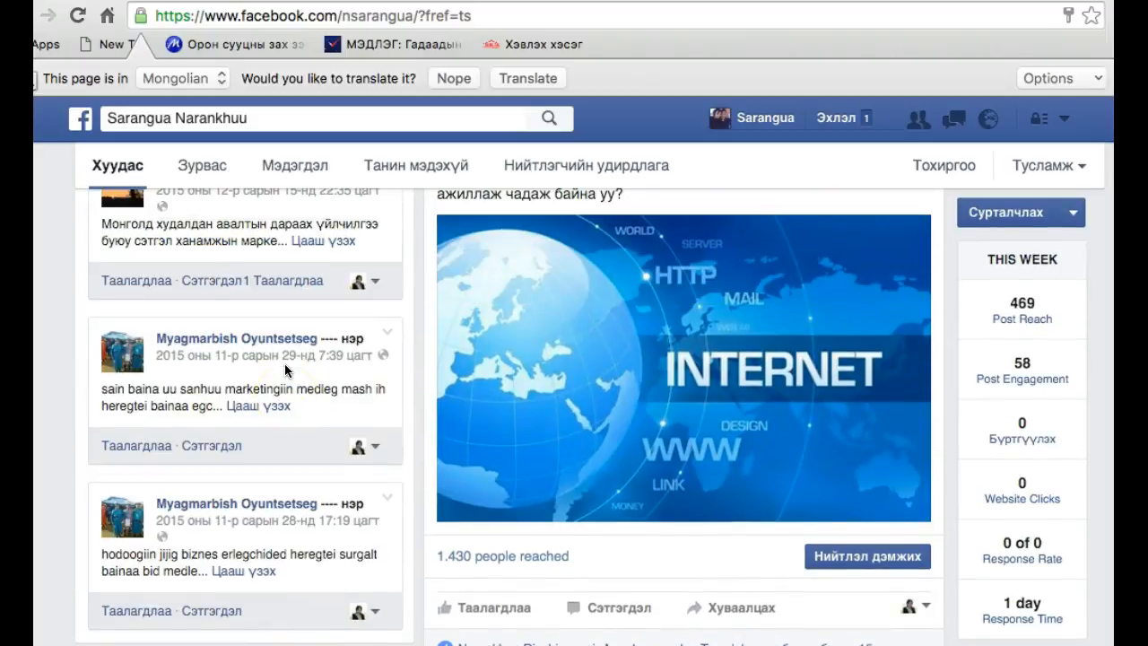
scroll(282, 367, "down", 5)
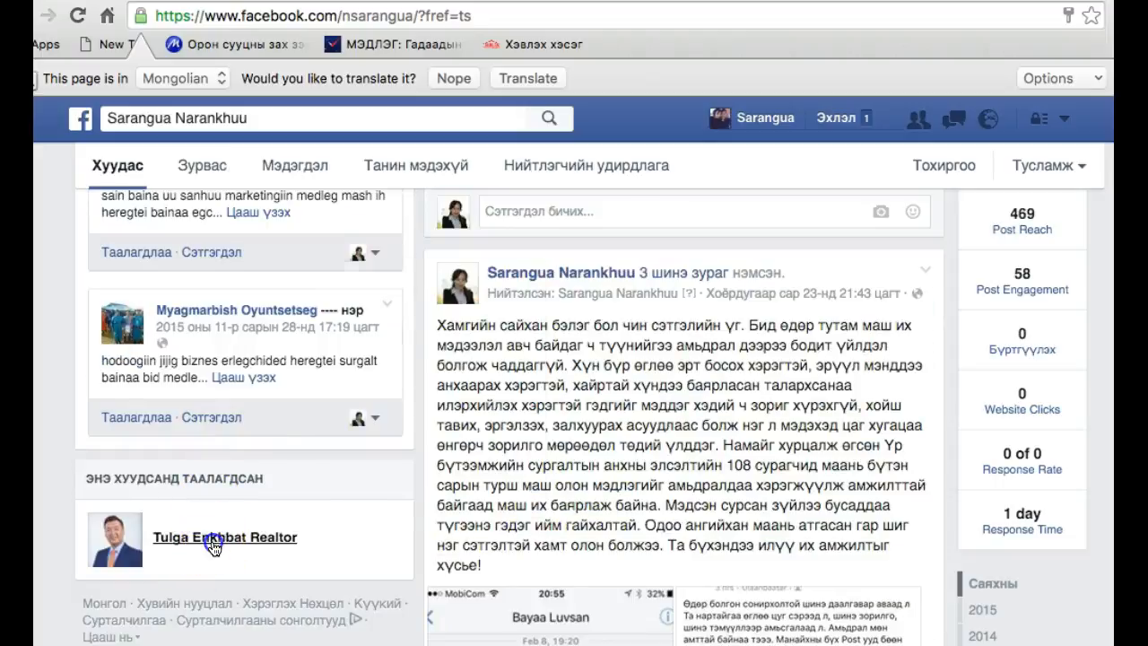
Open the realtor page liked by this page and examine its cover, about details and real estate video post with its reach
left_click(212, 545)
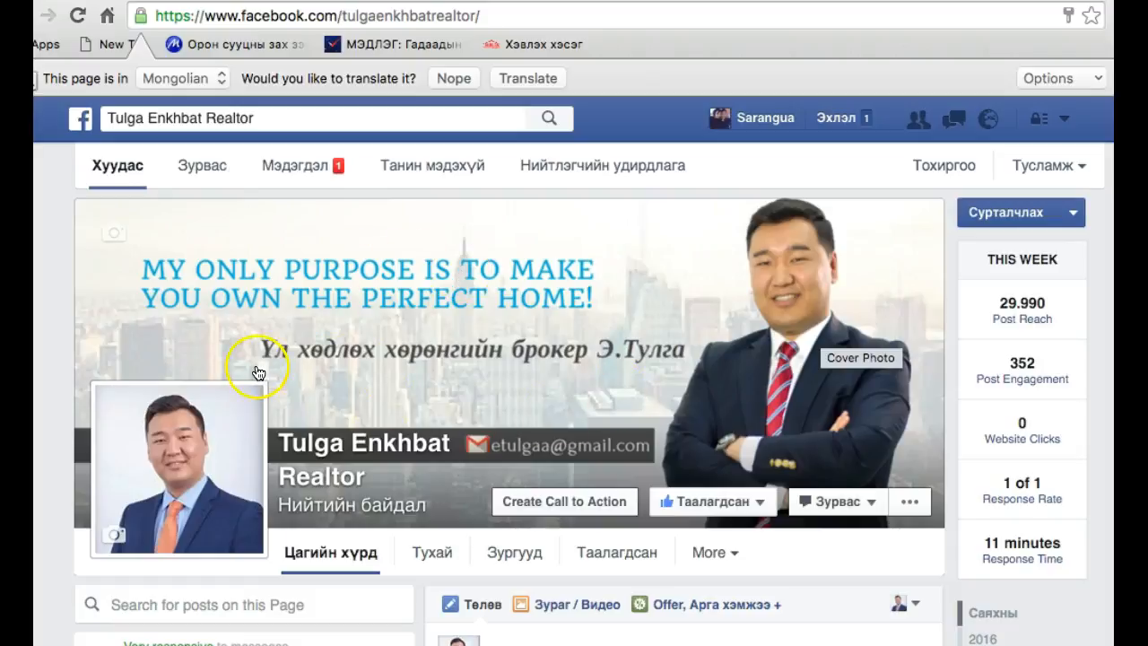
scroll(257, 372, "down", 5)
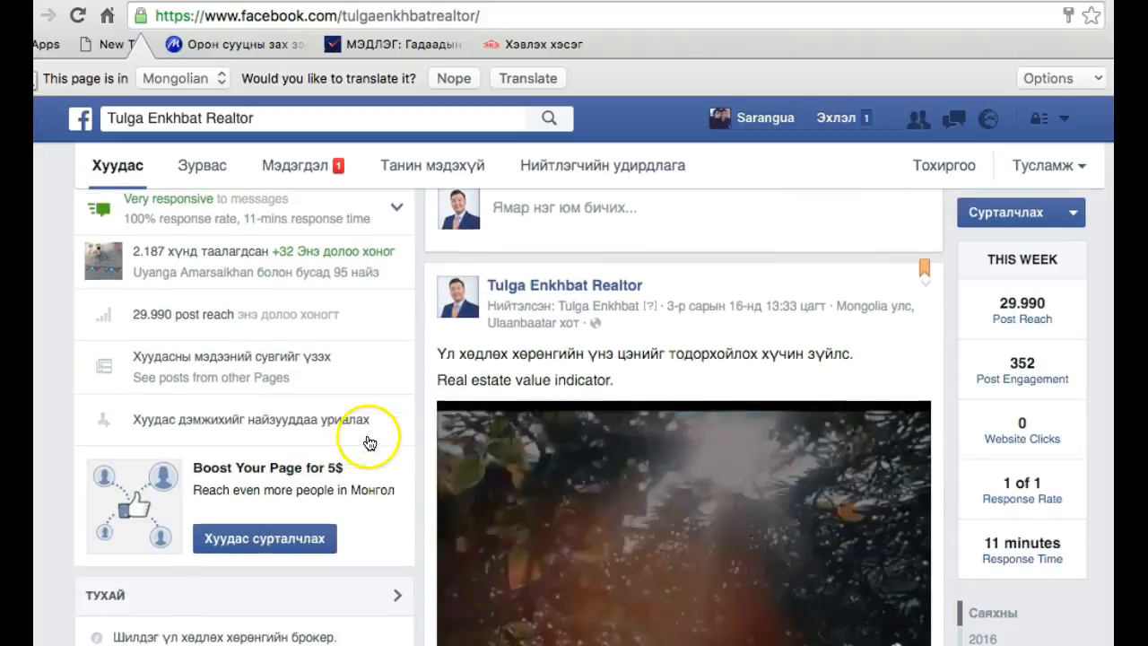
scroll(303, 502, "down", 3)
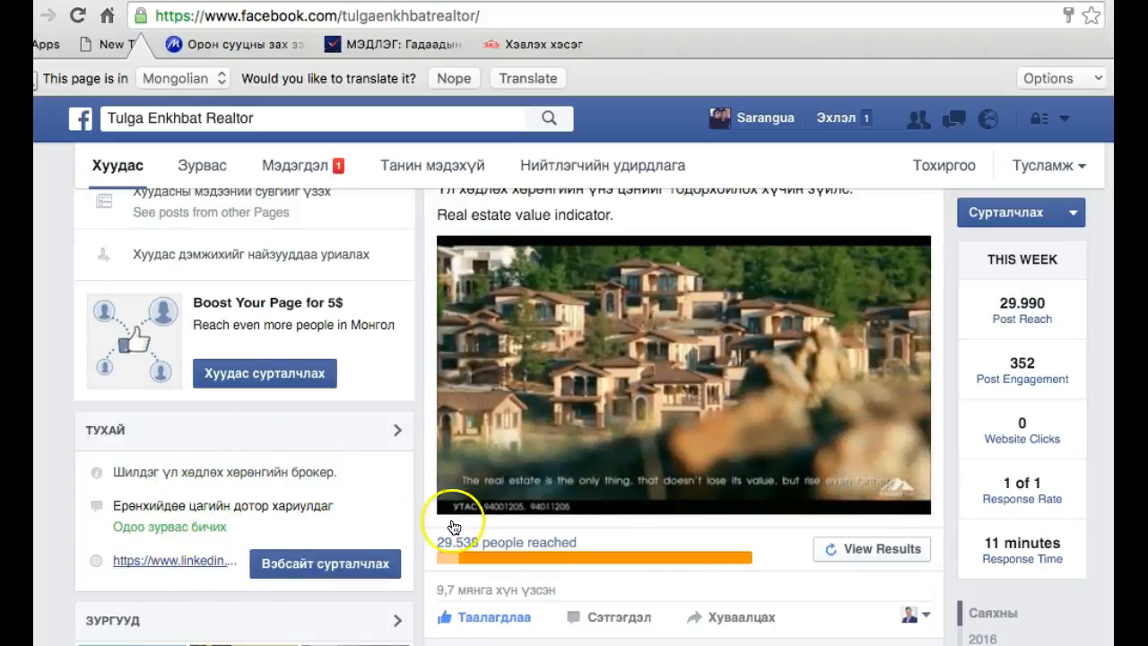
scroll(628, 342, "up", 2)
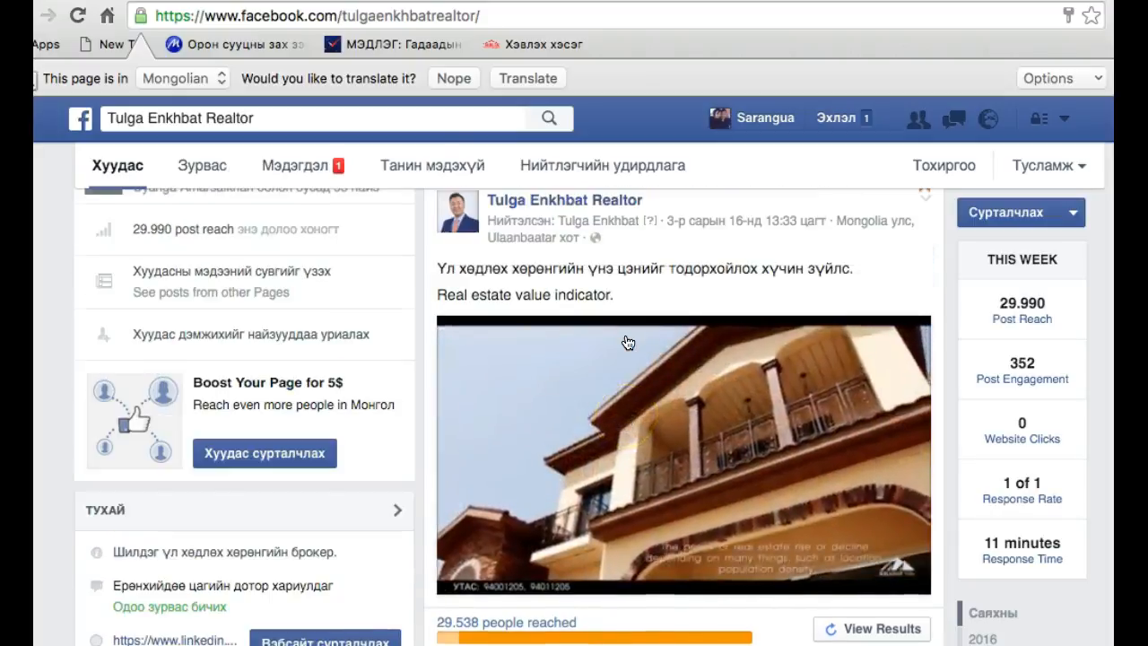
scroll(628, 343, "up", 3)
scroll(333, 192, "up", 5)
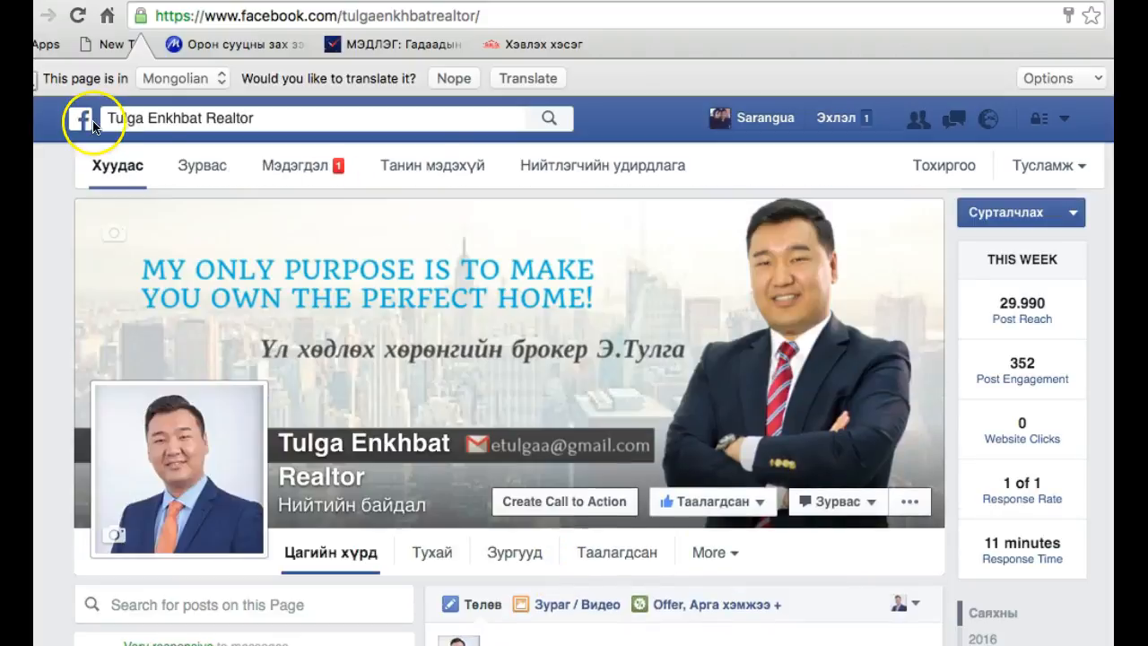
Return to the news feed, search for the business advisor by first name and open her public page in the category Ажил хэрэгч хүн
left_click(84, 121)
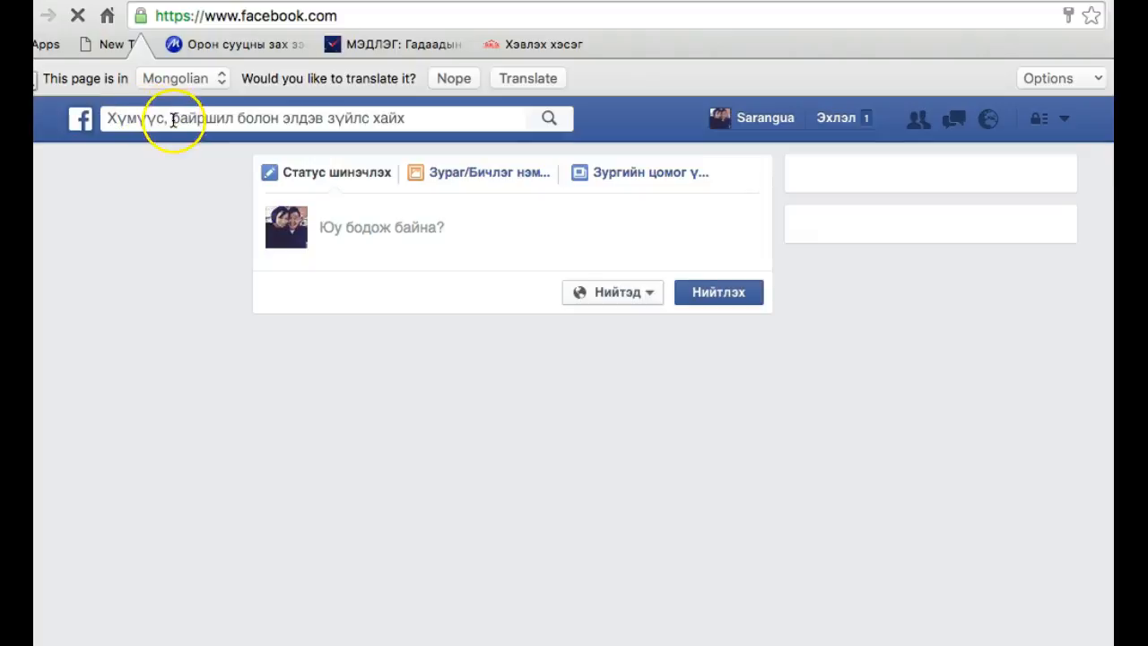
left_click(201, 122)
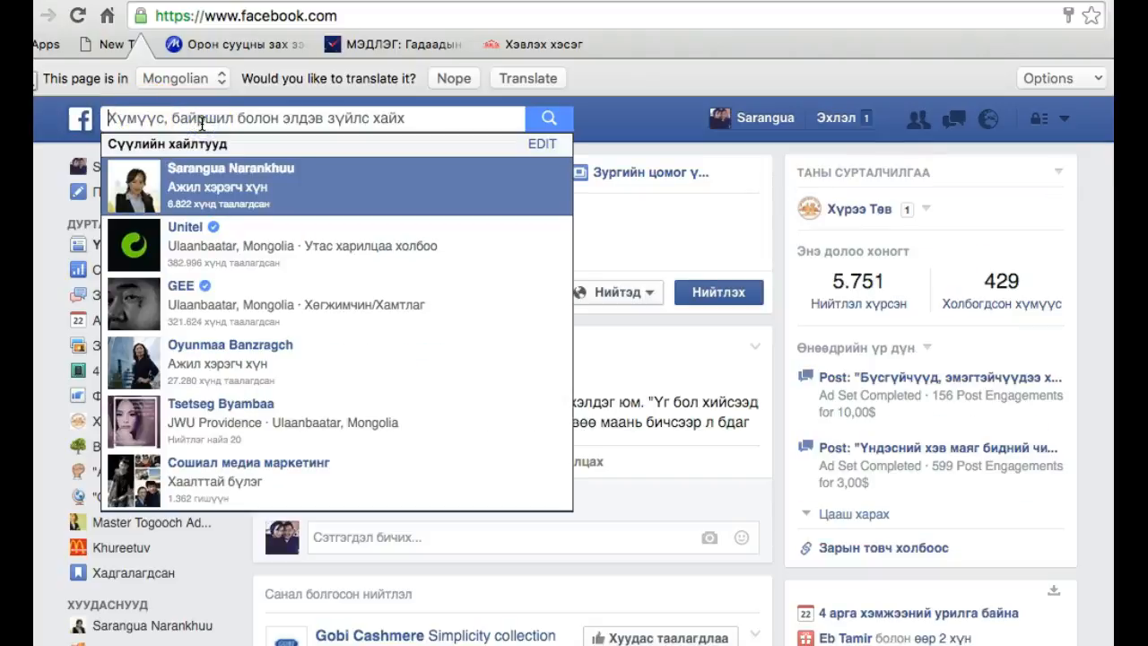
type("oyun")
left_click(209, 197)
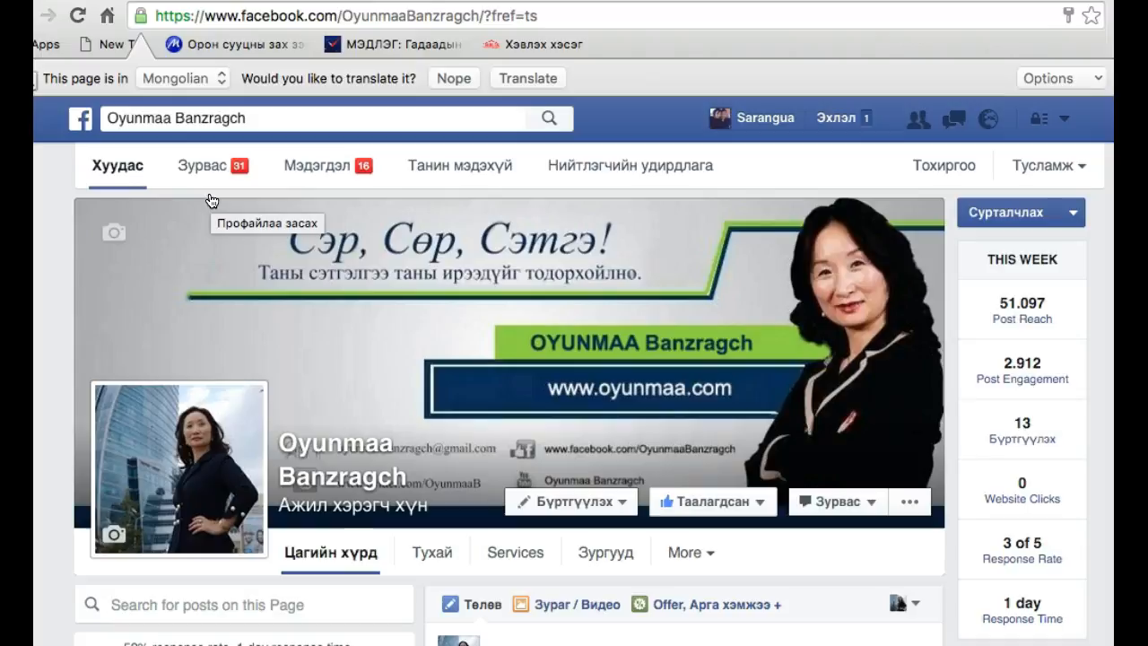
left_click(358, 307)
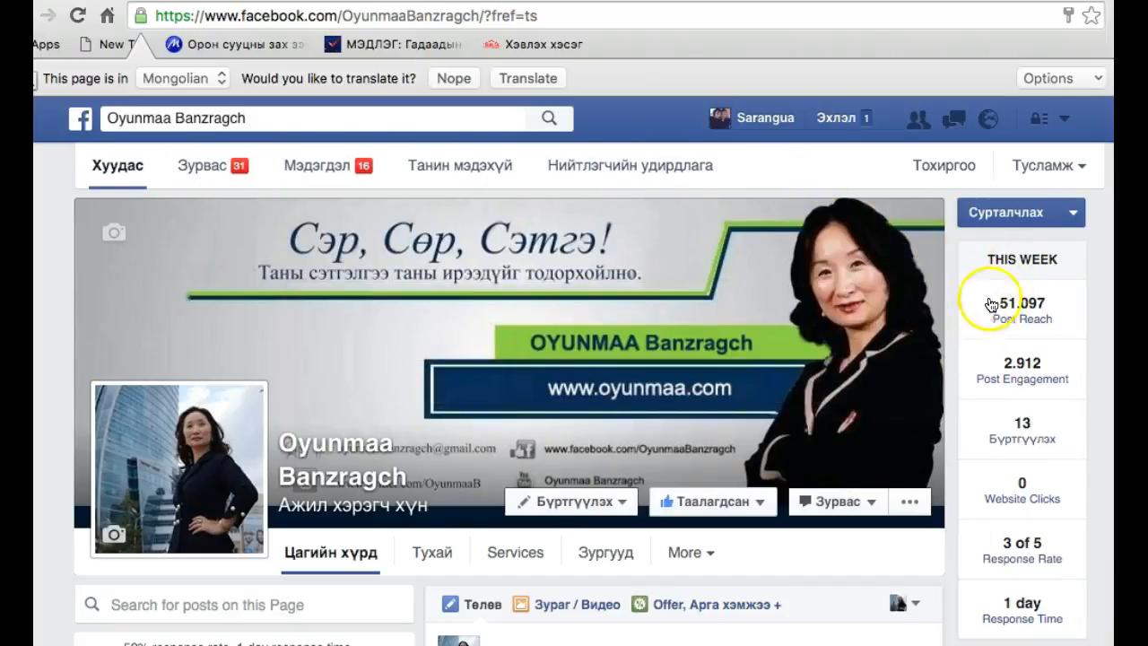
Examine the page's weekly Post Reach, Post Engagement, Бүртгүүлэх, Website Clicks, Response Rate and Response Time statistics, along with its drafts
mouse_move(1054, 322)
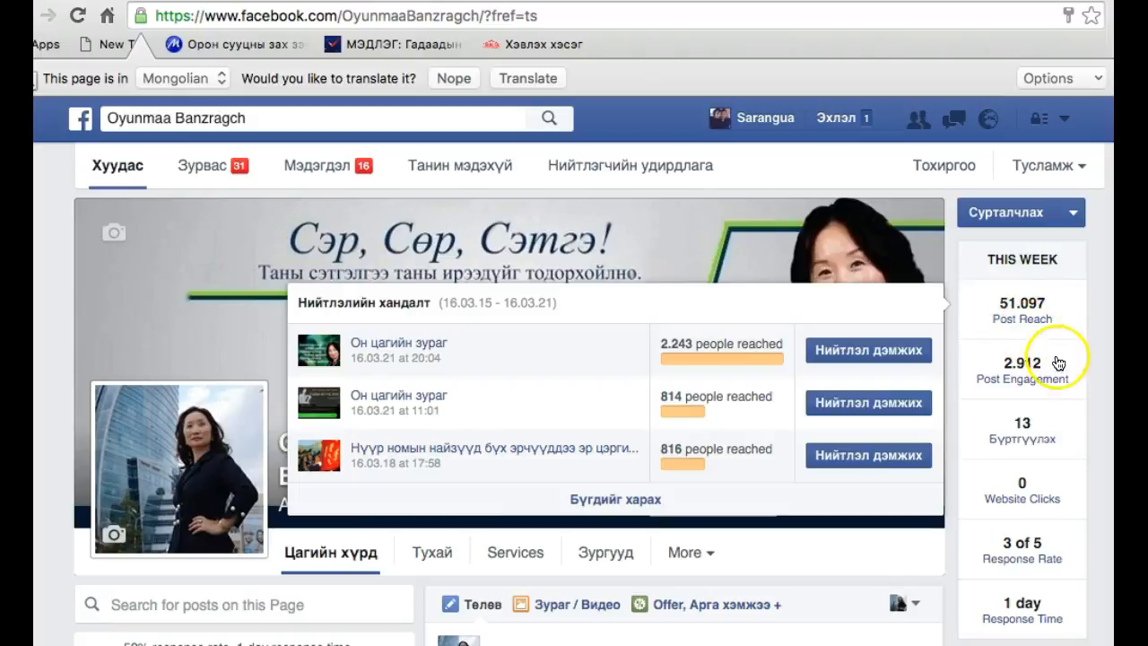
mouse_move(1031, 398)
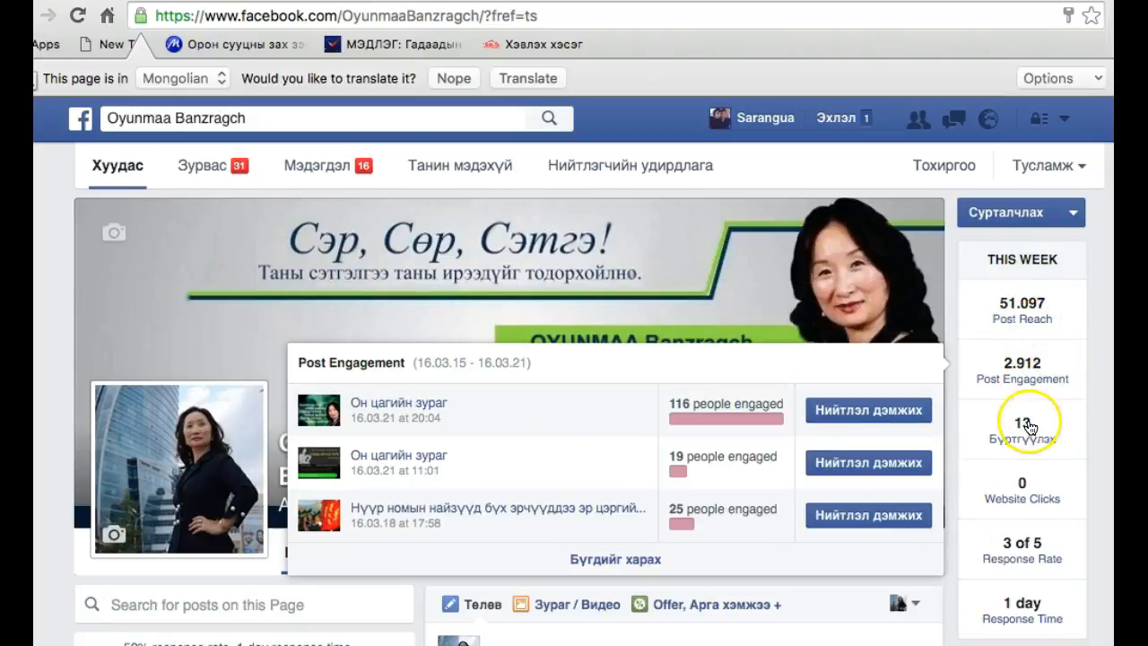
mouse_move(1030, 428)
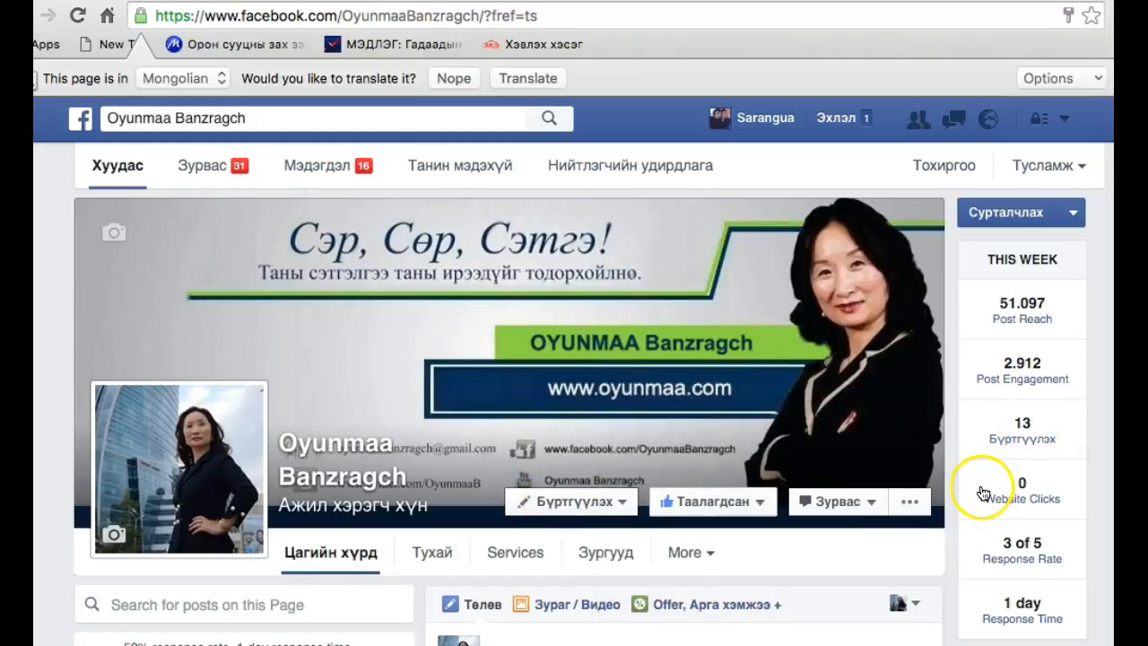
mouse_move(1009, 499)
scroll(1009, 499, "down", 3)
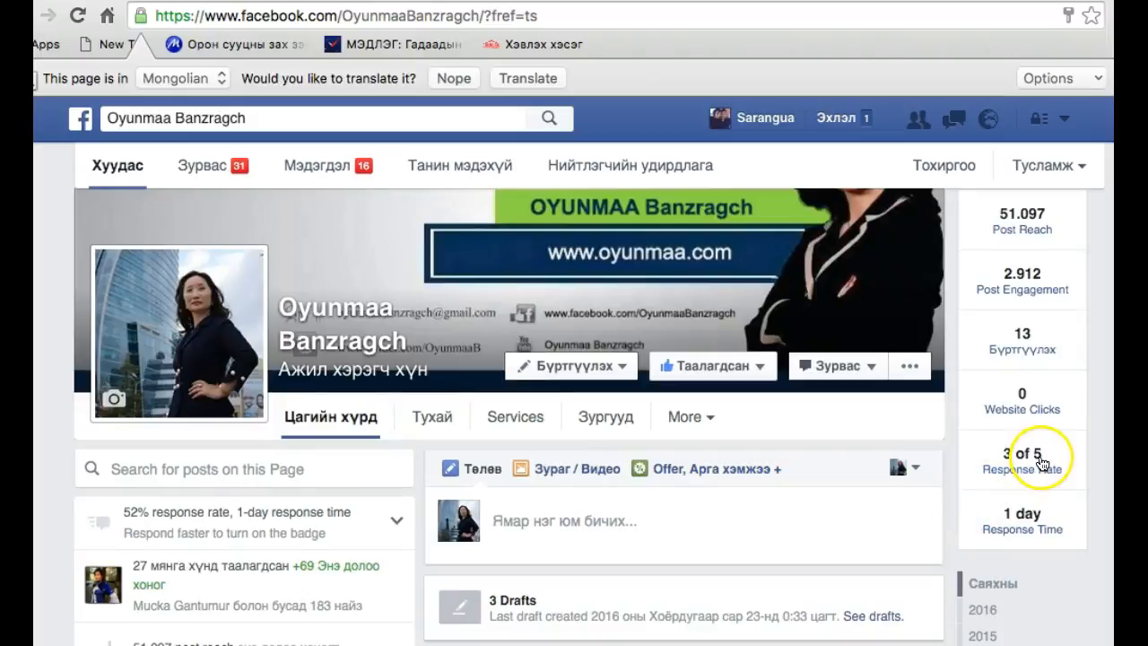
mouse_move(1045, 478)
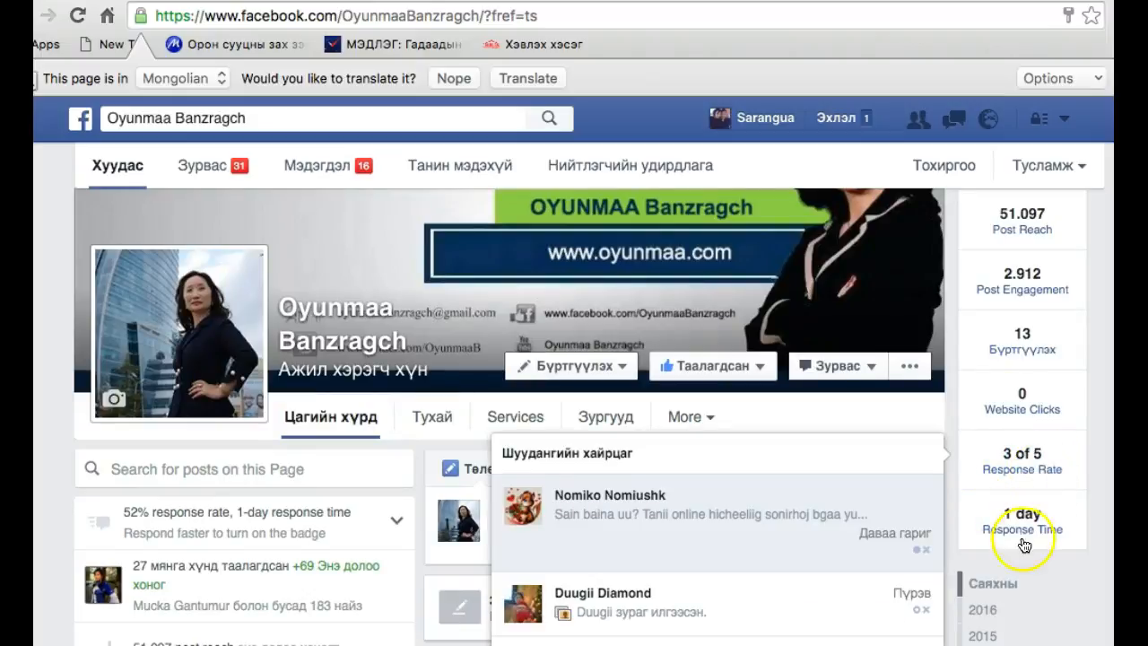
scroll(650, 514, "down", 3)
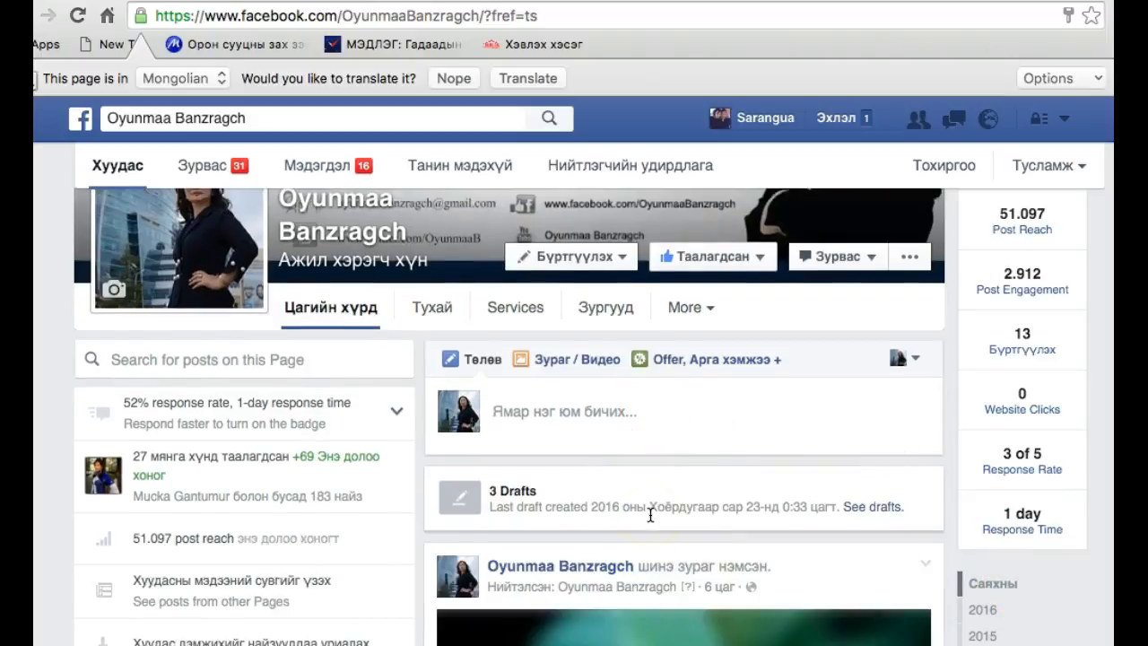
scroll(650, 515, "down", 3)
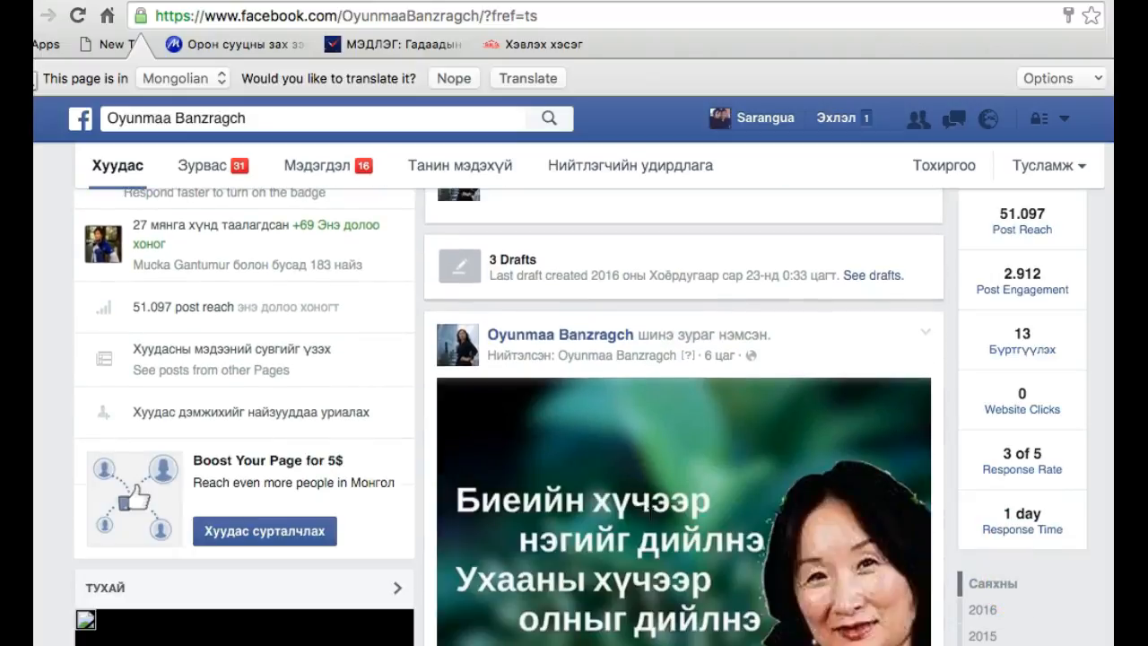
Open the page's publishing tools and inspect the reach and engagement of the published post "Амжилтад хүрэхэд олон янзын буруу..."
left_click(632, 167)
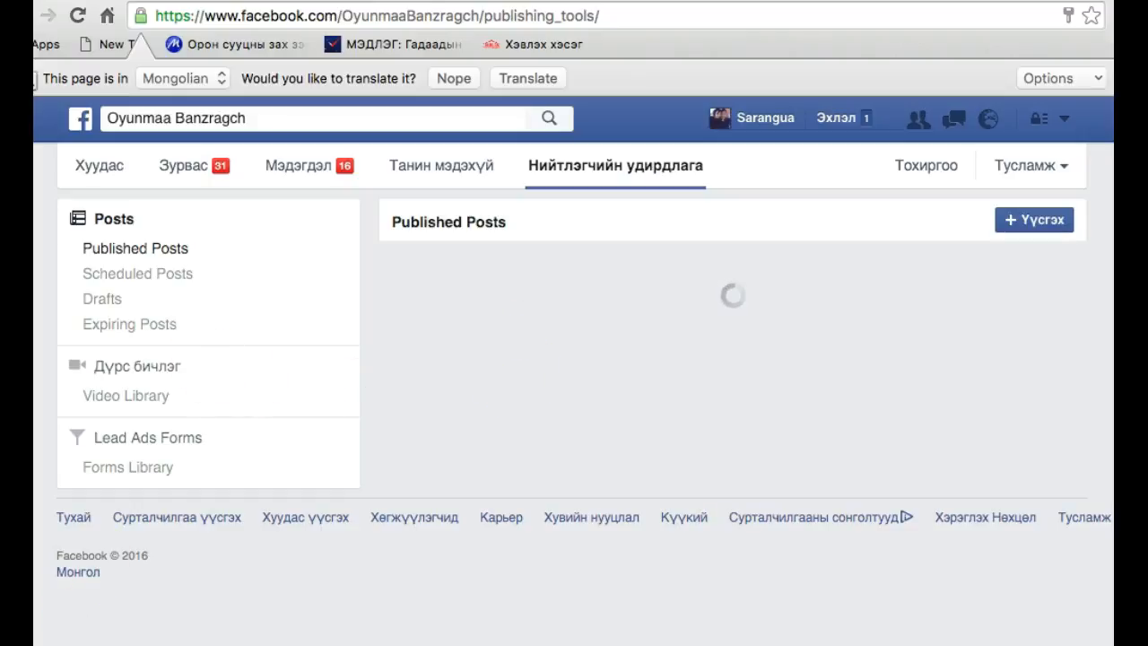
scroll(175, 412, "down", 2)
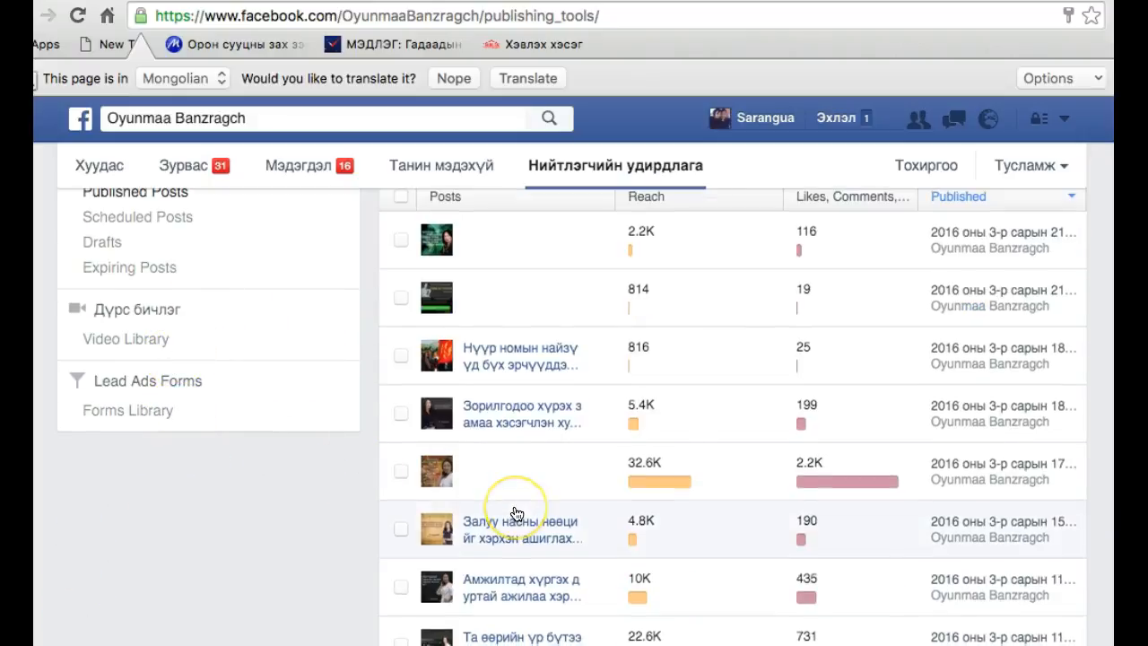
scroll(517, 514, "down", 4)
mouse_move(648, 543)
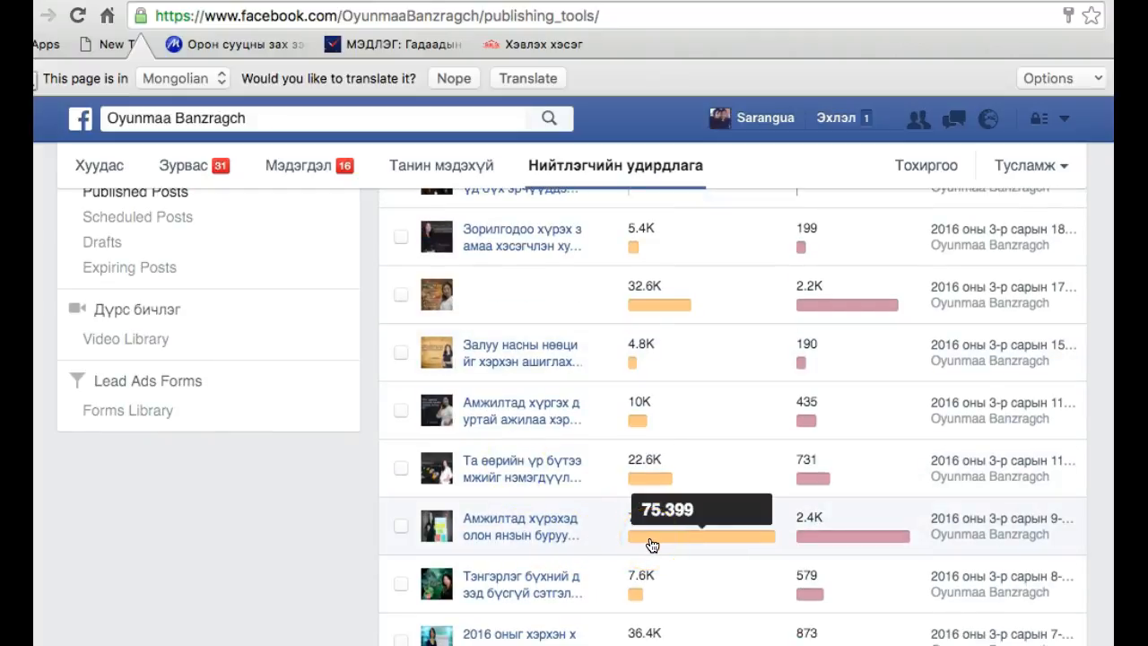
mouse_move(823, 542)
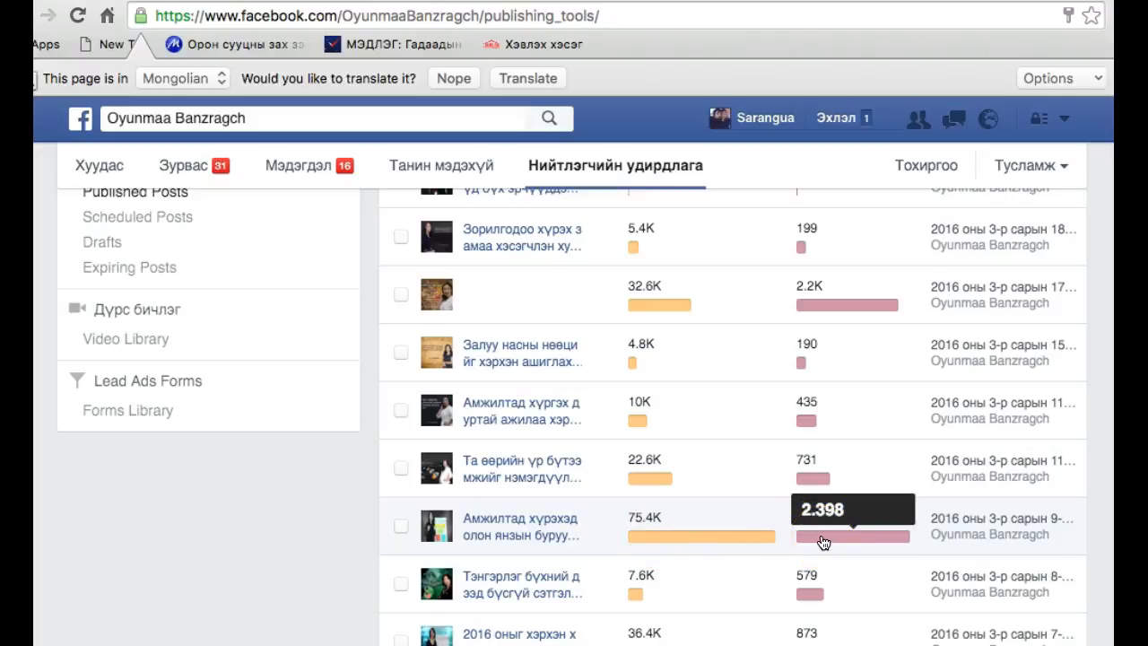
Look through the rest of the Published Posts list to compare reach and engagement of older posts, then return to its beginning
scroll(823, 543, "down", 3)
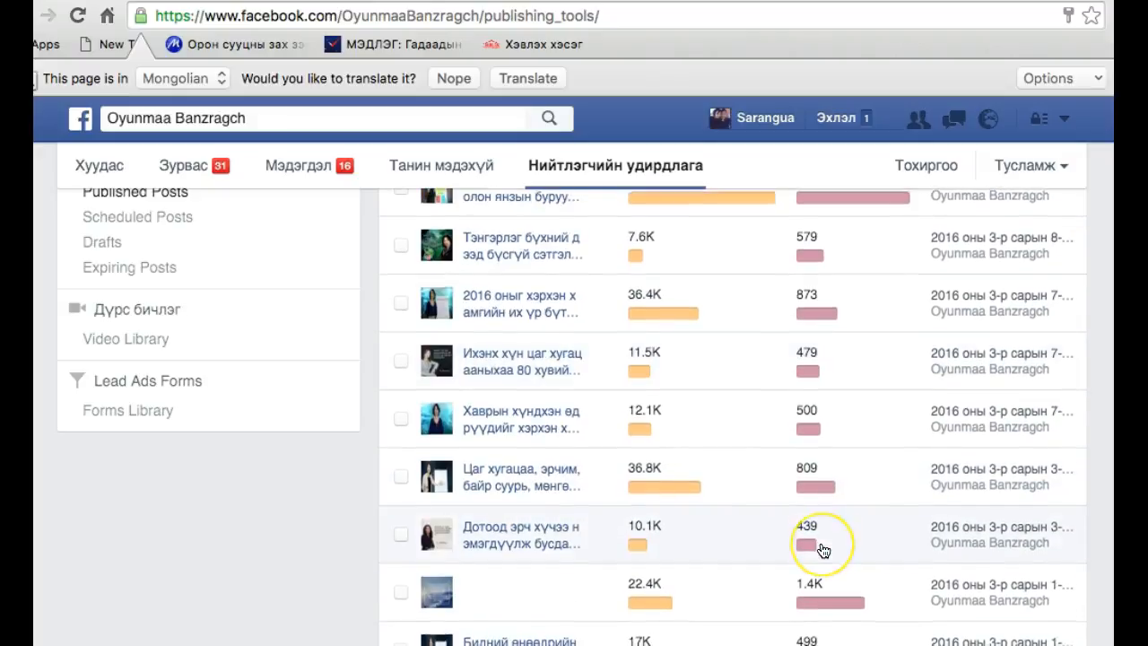
scroll(823, 542, "down", 3)
scroll(822, 550, "down", 3)
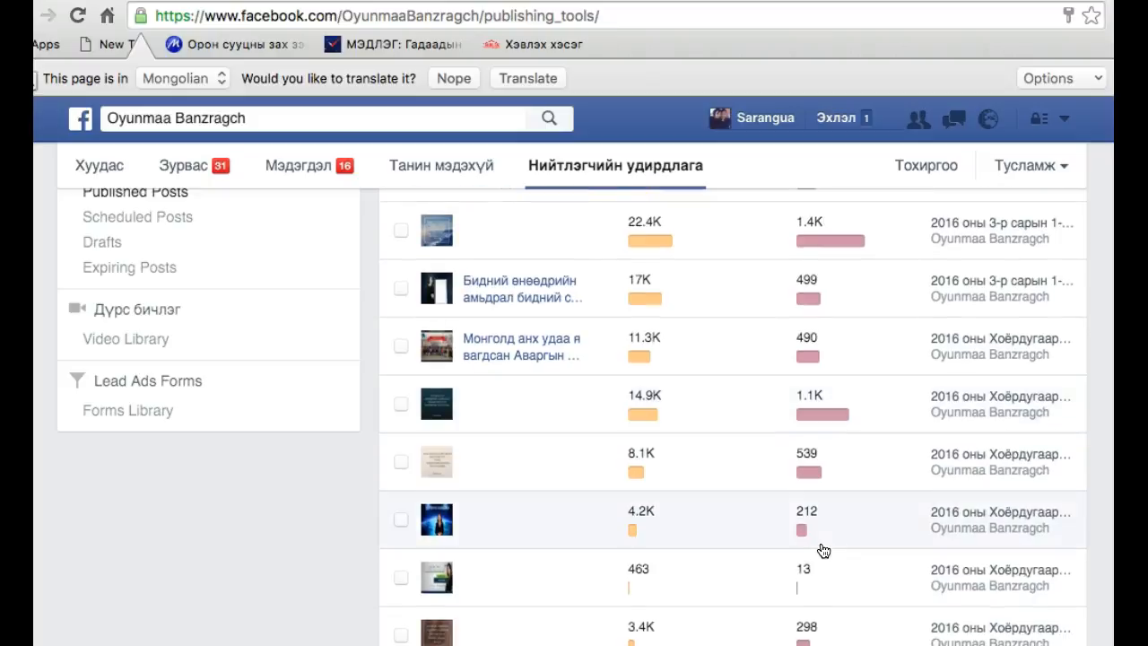
scroll(822, 550, "down", 5)
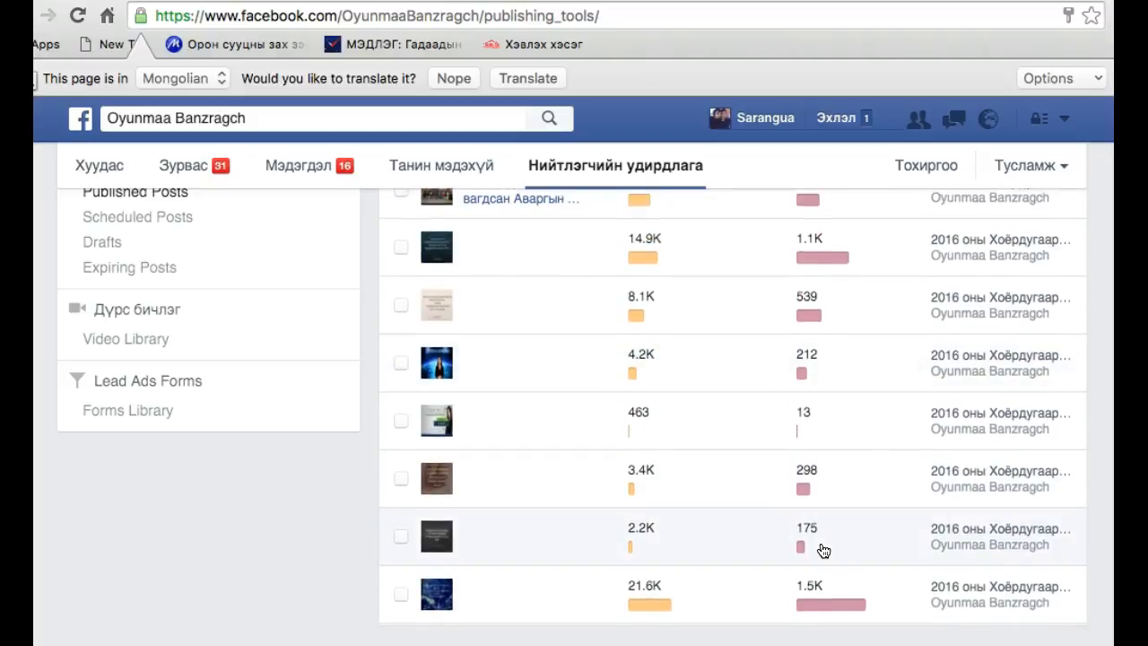
scroll(823, 550, "up", 20)
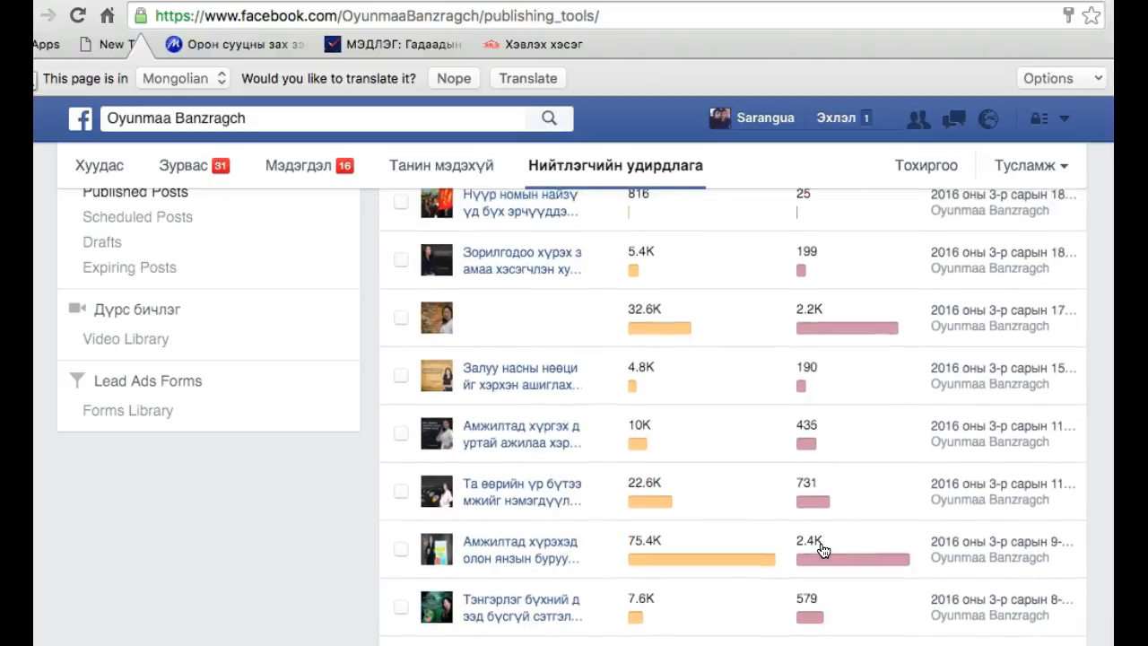
left_click(601, 514)
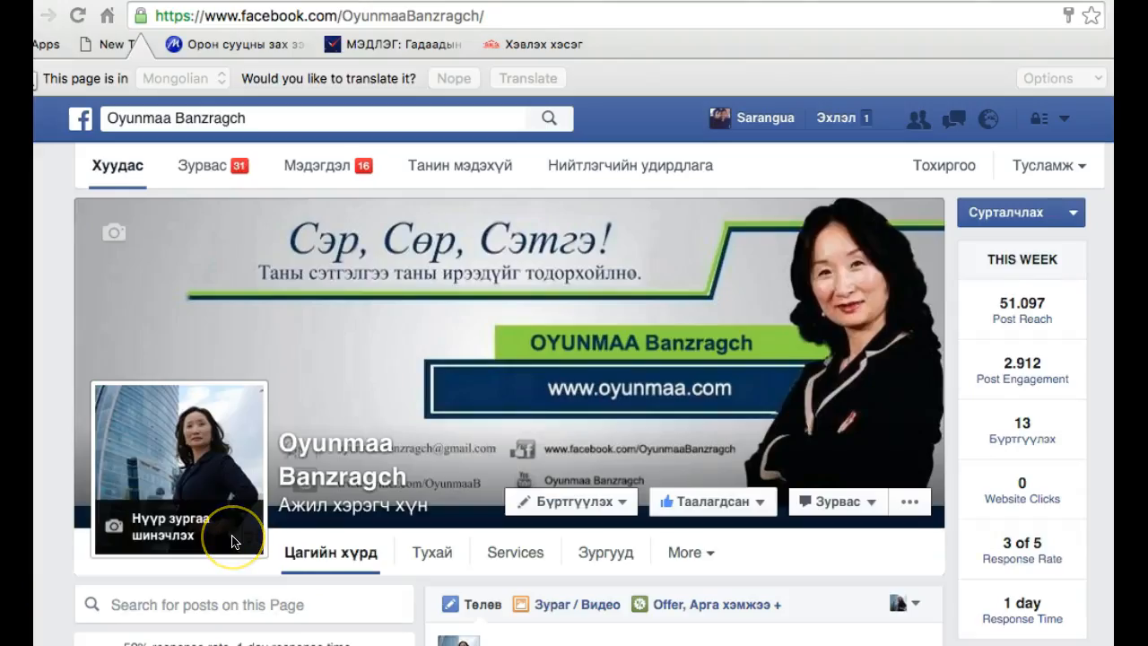
Go back to the page's timeline and examine its Бүртгүүлэх call-to-action button and post composer options
scroll(231, 542, "down", 3)
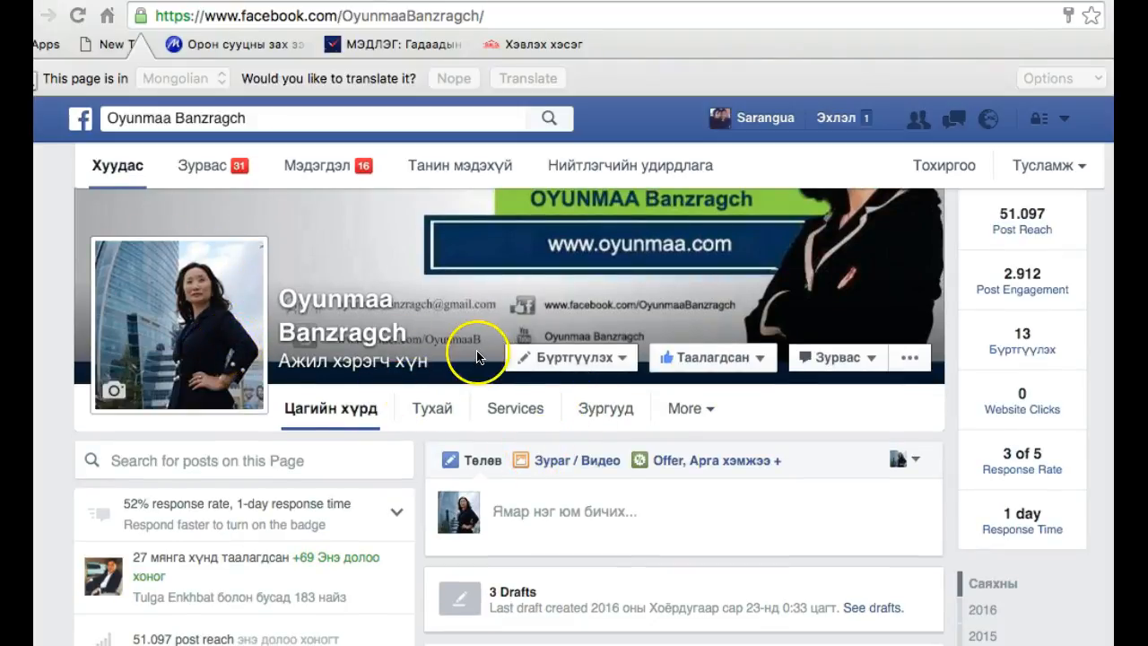
left_click(615, 366)
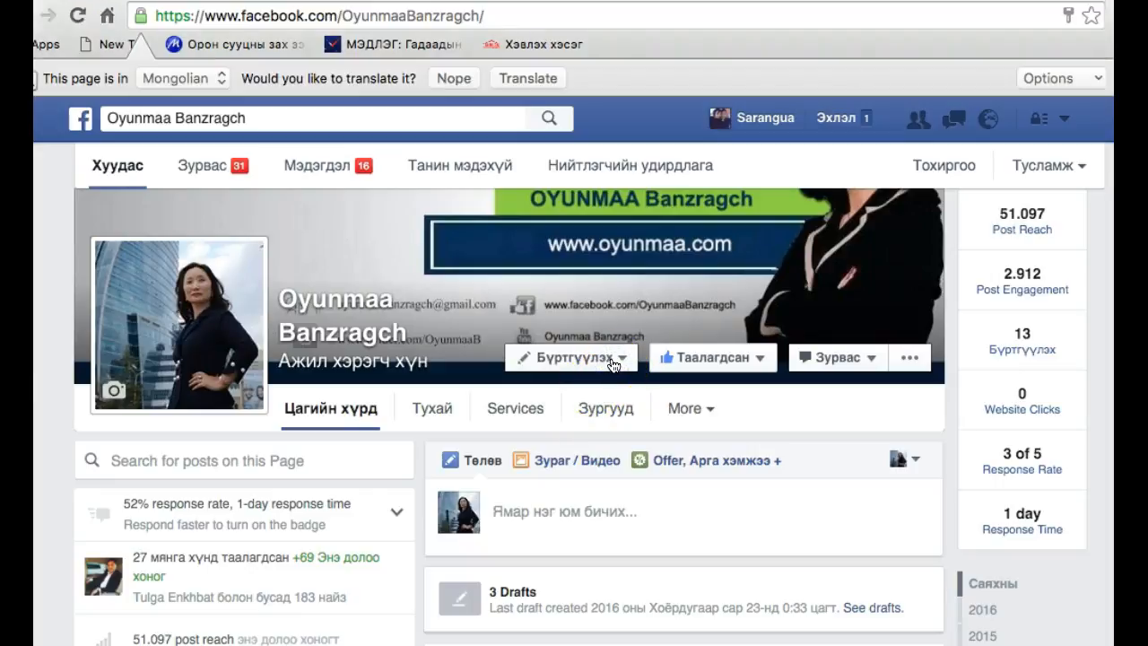
scroll(584, 516, "down", 2)
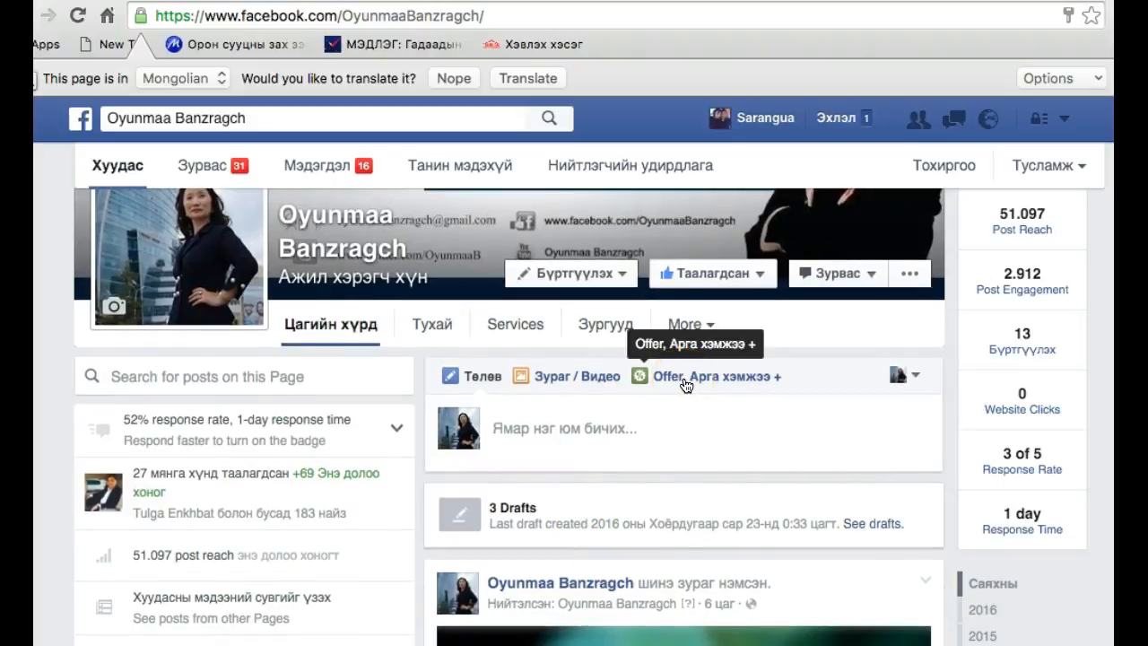
left_click(675, 423)
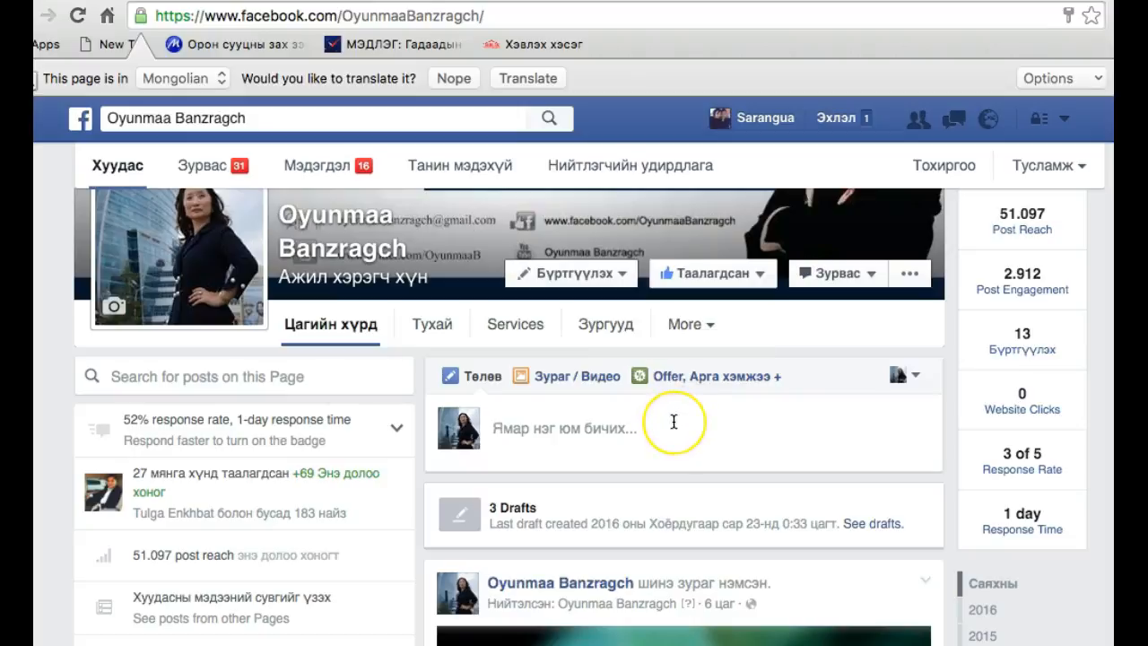
Look through the page's latest image post with its reach, likes and shares, plus the about video and e-mail sign-up app
scroll(674, 421, "down", 3)
scroll(674, 422, "down", 5)
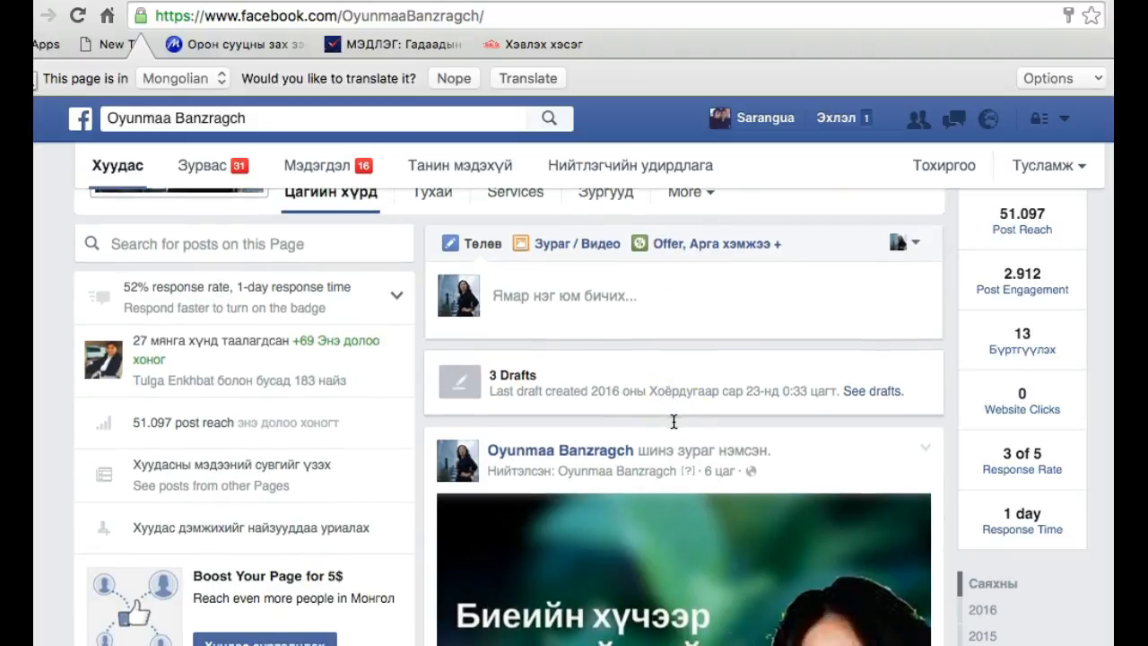
scroll(674, 421, "down", 4)
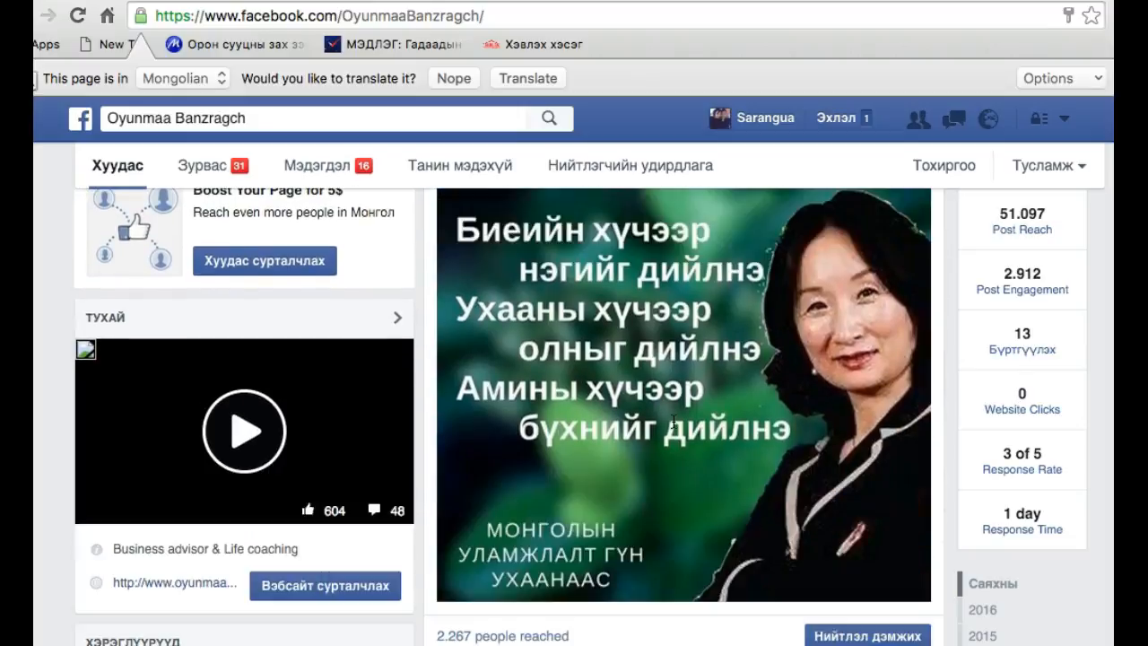
scroll(673, 421, "down", 5)
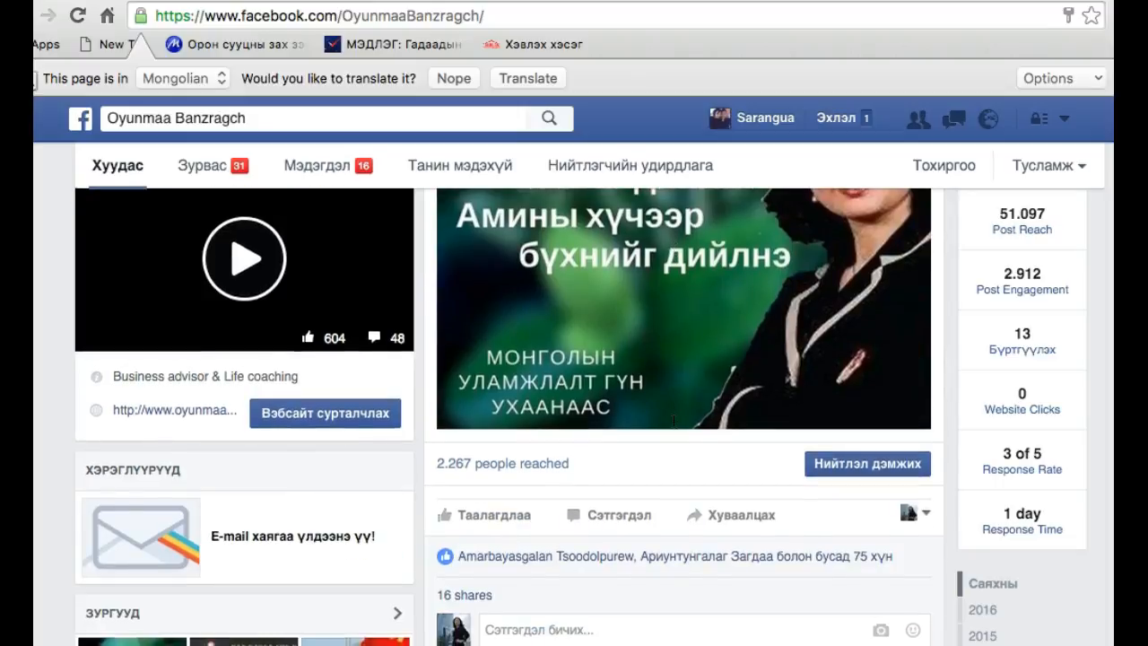
scroll(674, 422, "down", 3)
scroll(673, 422, "up", 20)
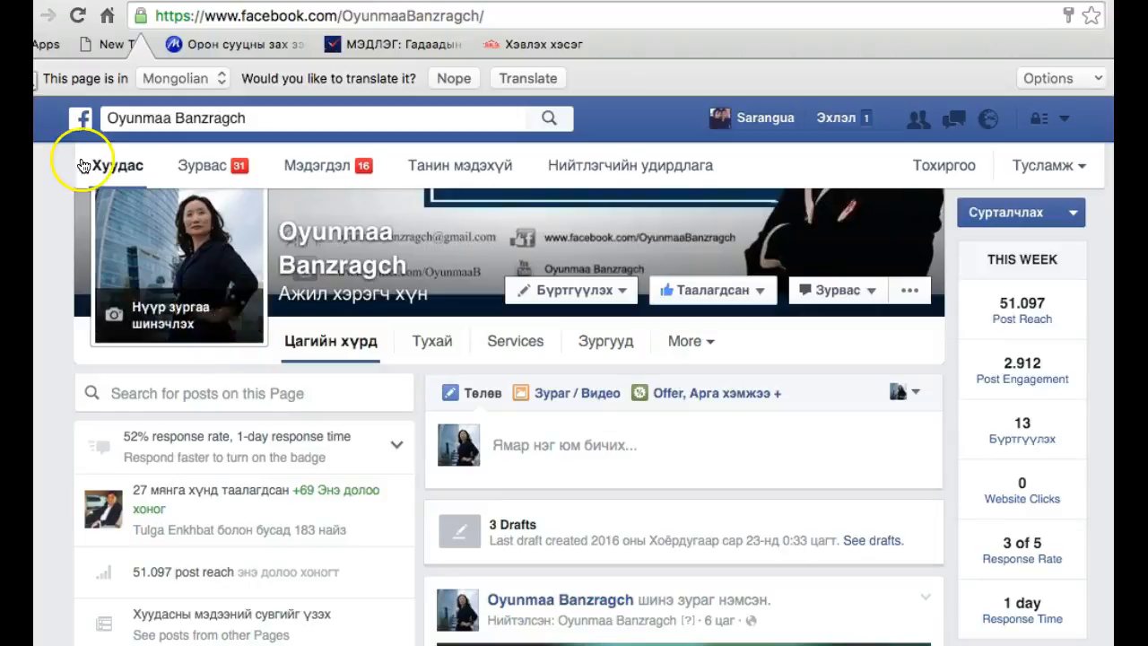
Go to the news feed, open the ads manager (Сурталчилгаа) and examine the campaigns' delivery, results, reach, cost and recent spending
left_click(82, 117)
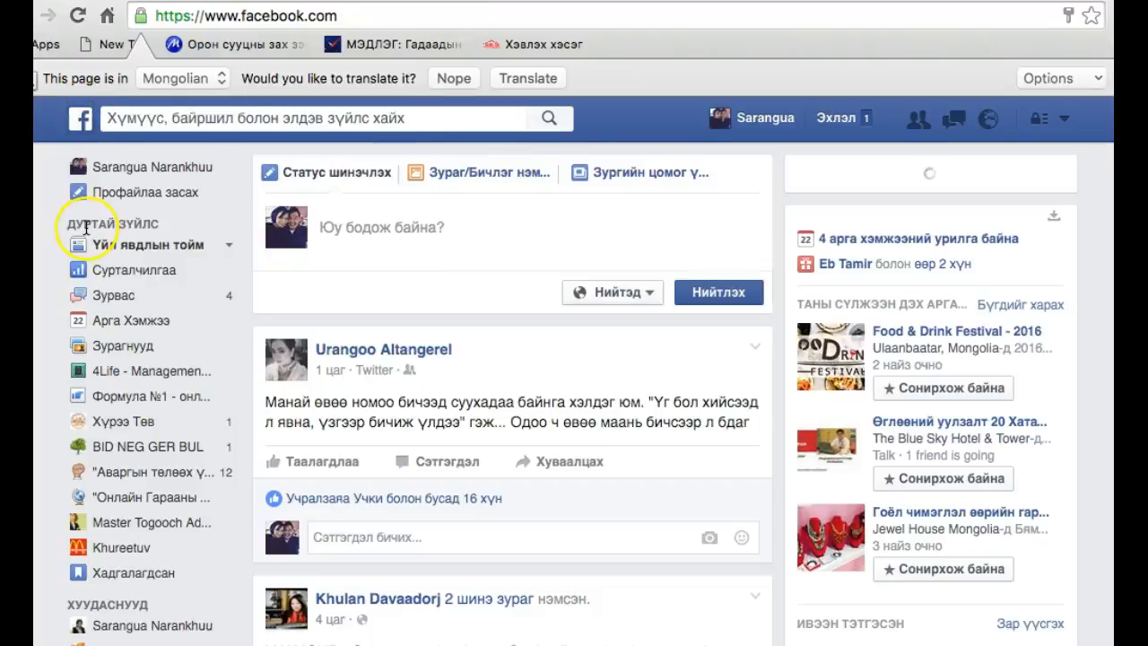
left_click(91, 262)
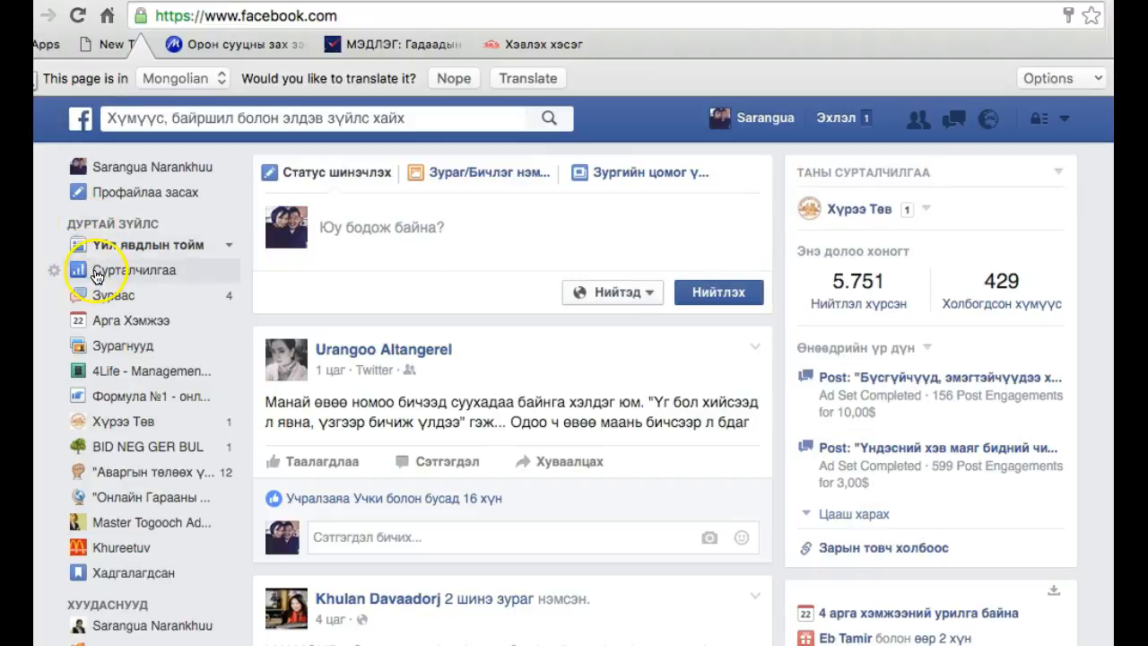
left_click(124, 271)
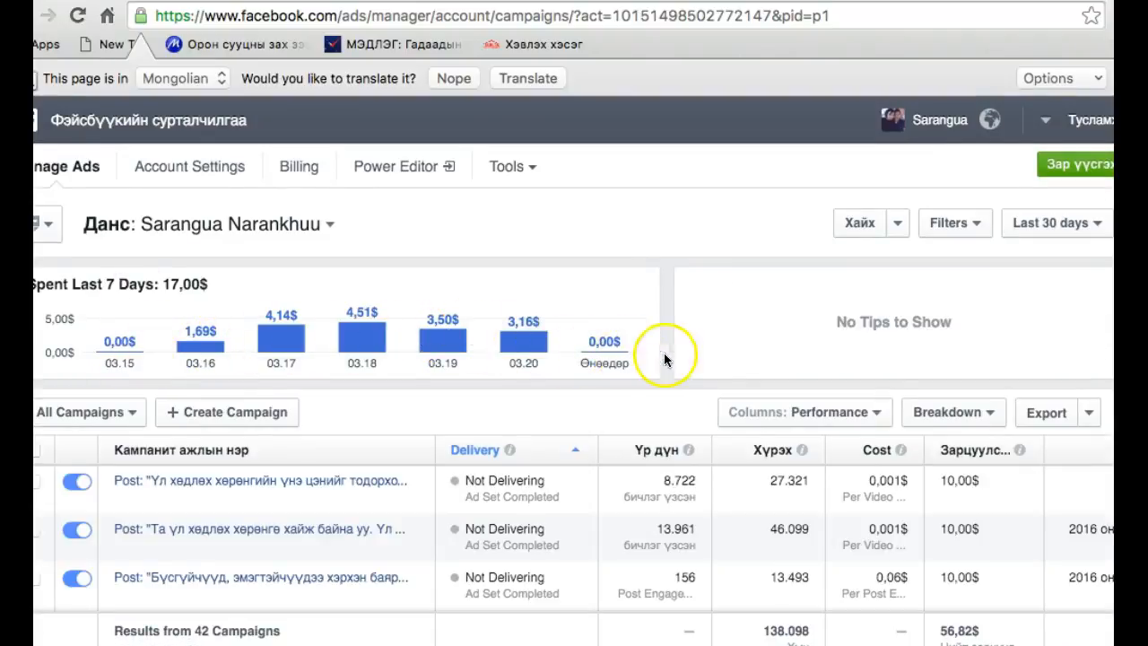
scroll(685, 360, "down", 5)
scroll(634, 463, "down", 10)
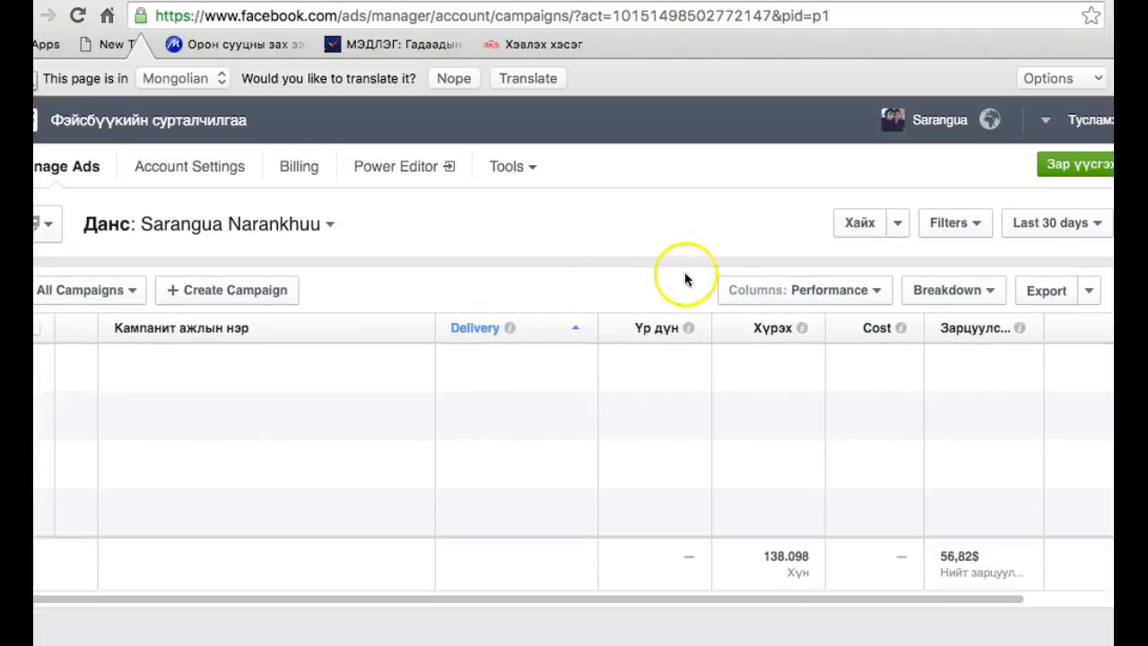
scroll(612, 480, "up", 10)
scroll(625, 459, "right", 1)
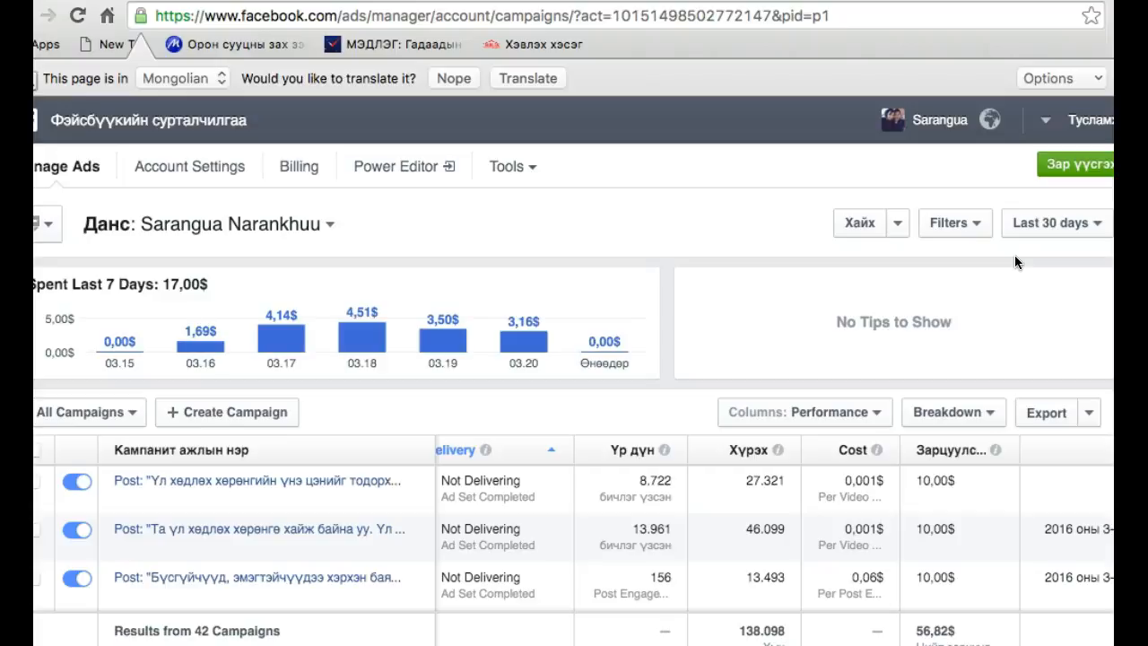
Start creating a new ad and look through the available campaign objectives, dismissing the page translation offer
left_click(1078, 168)
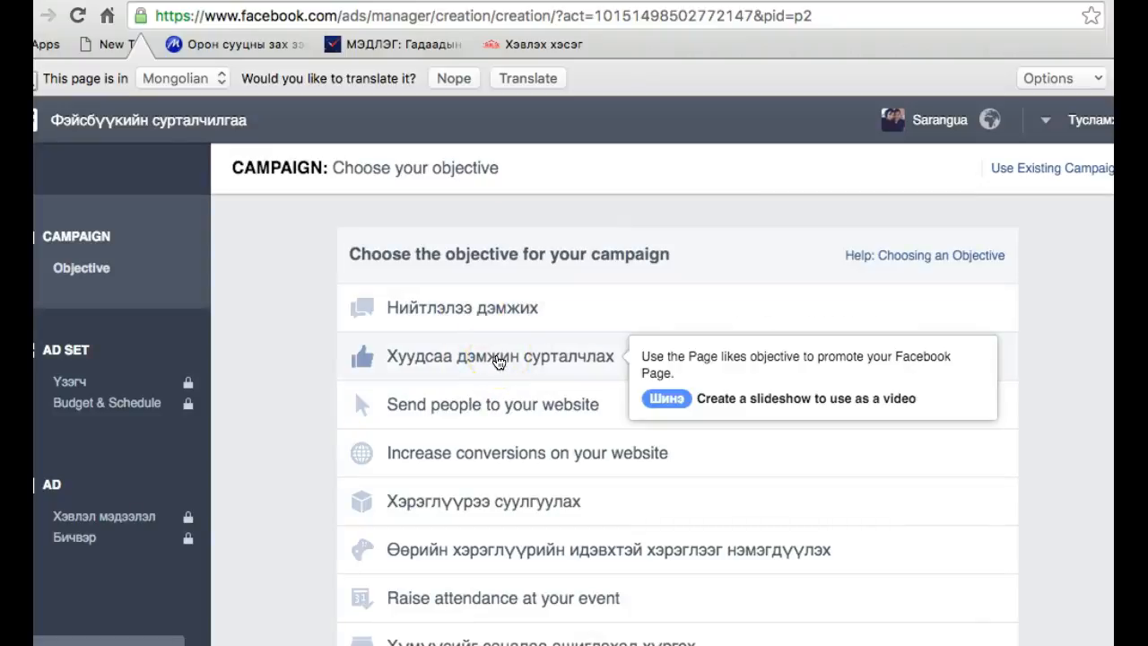
scroll(472, 504, "down", 2)
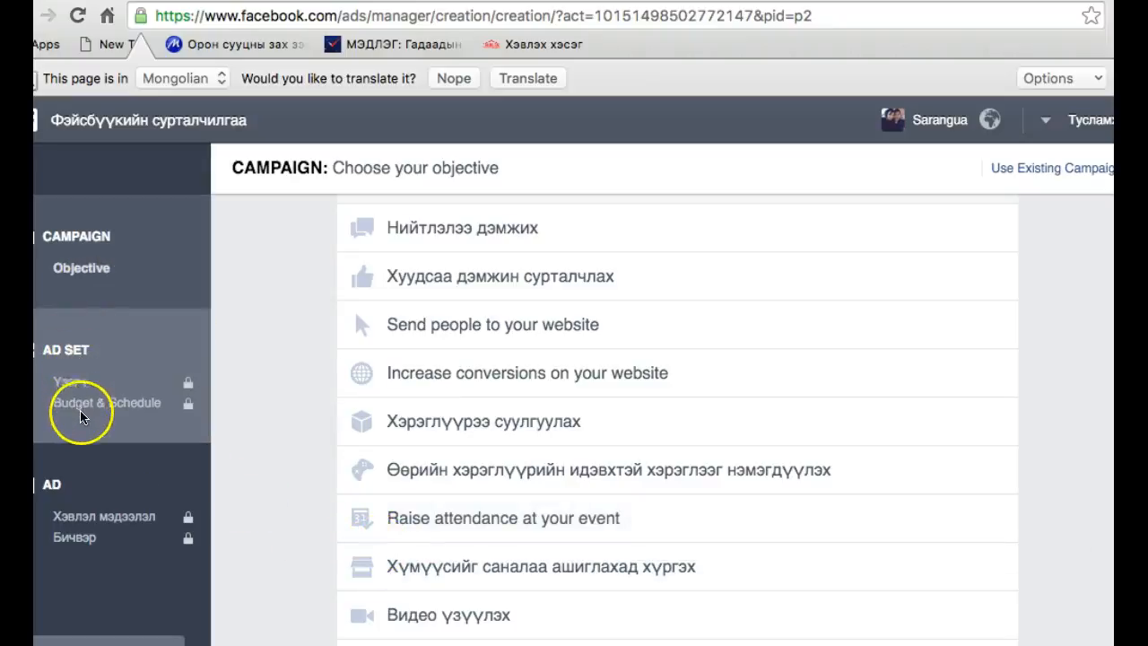
scroll(401, 469, "down", 1)
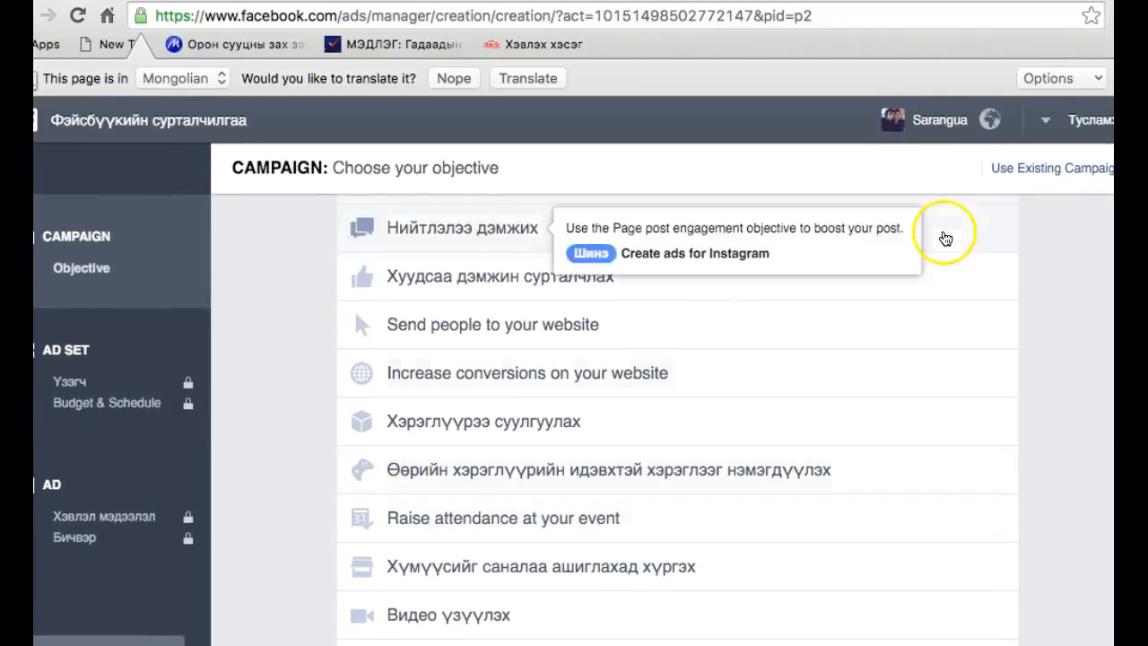
scroll(629, 399, "up", 1)
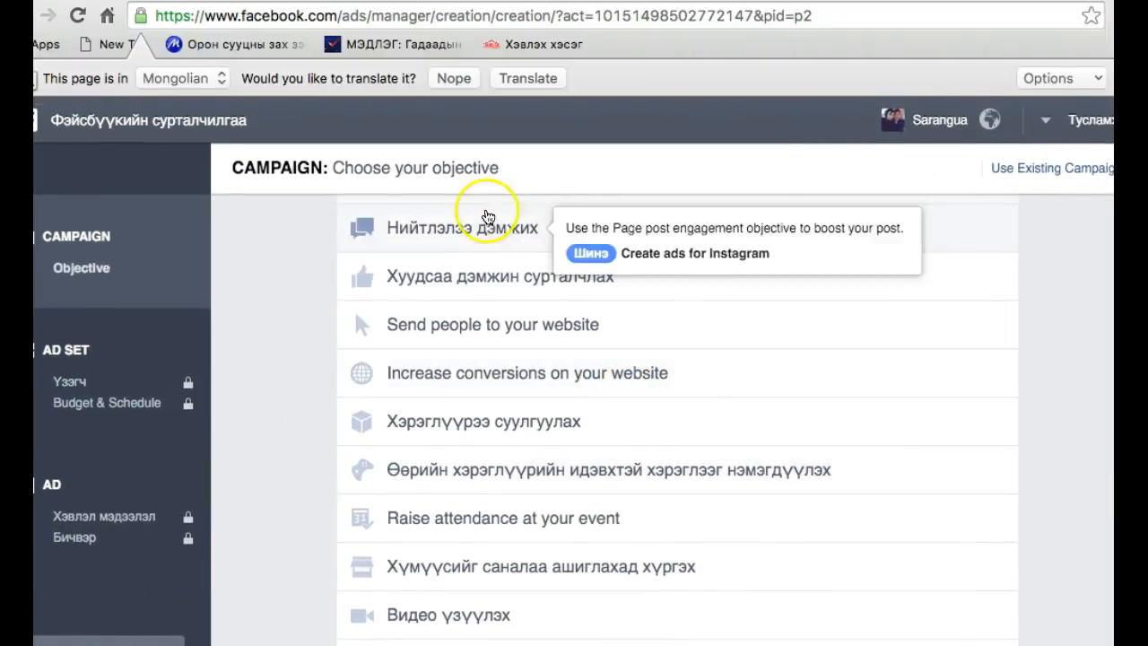
left_click(1123, 78)
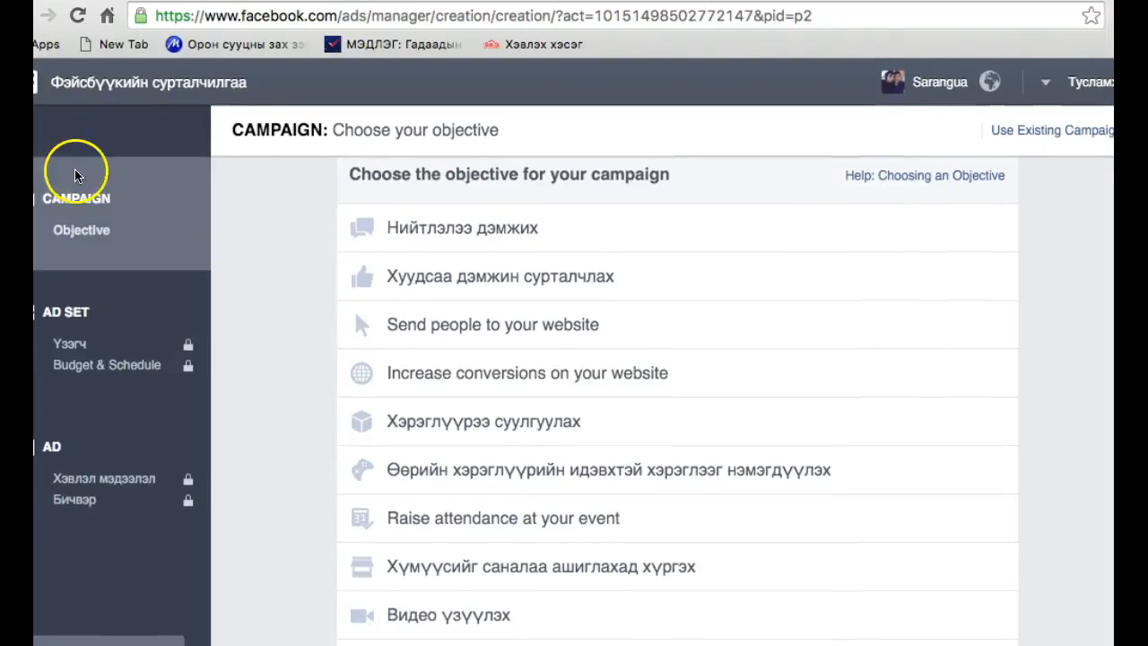
Return to the campaign list, look through the campaigns further down, and go back to the news feed
left_click(126, 84)
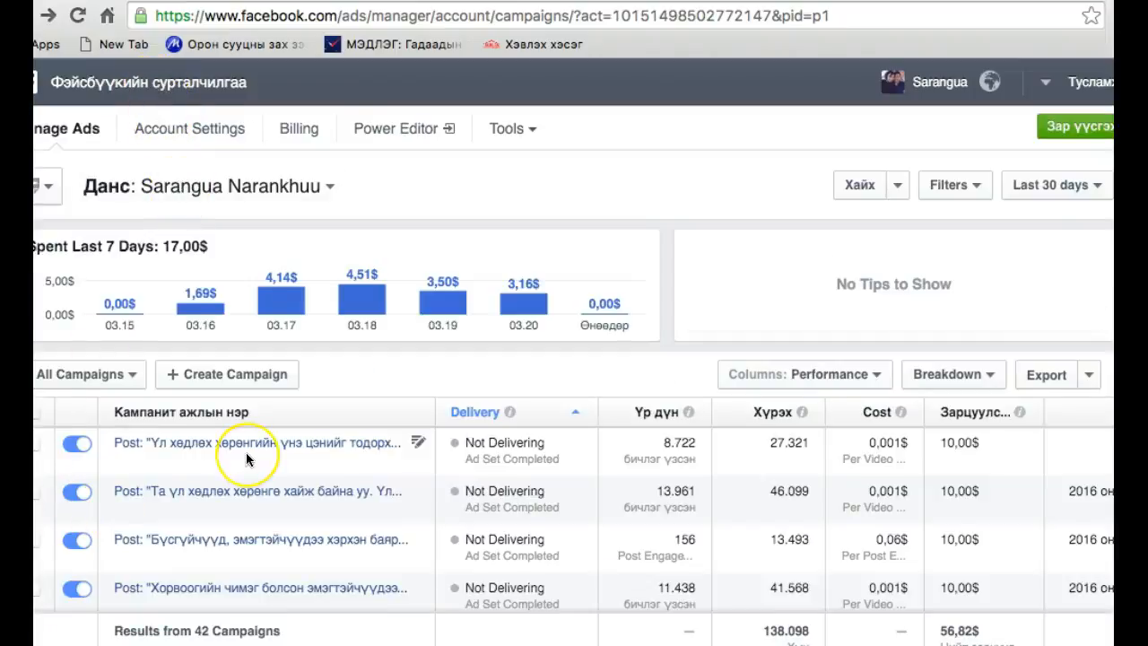
scroll(251, 431, "down", 5)
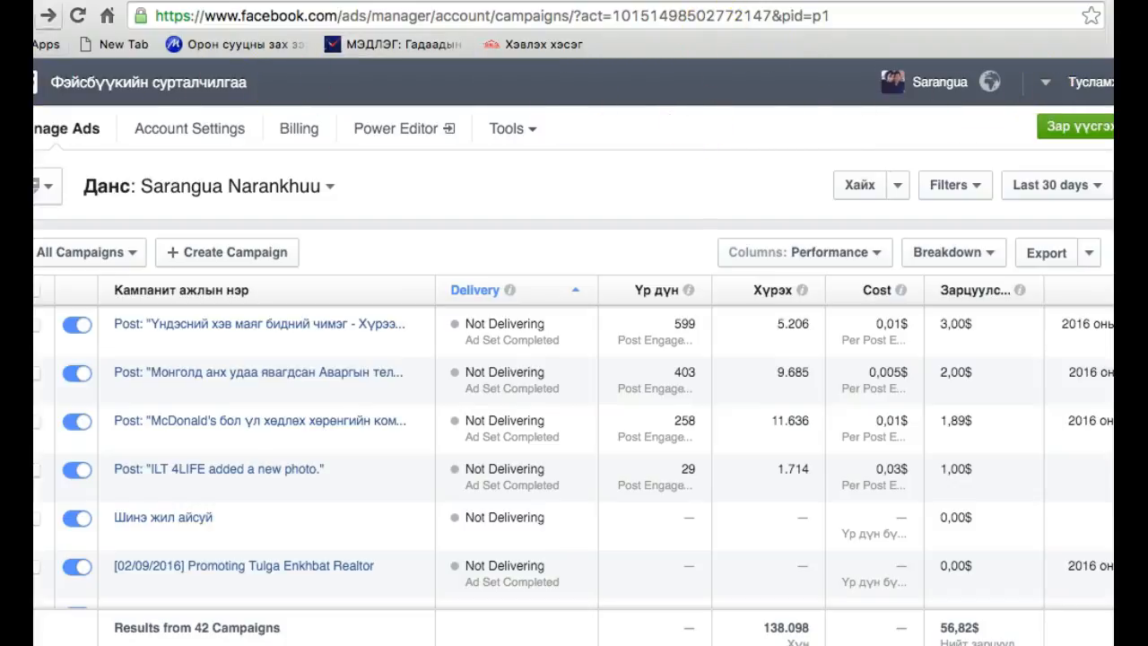
left_click(115, 81)
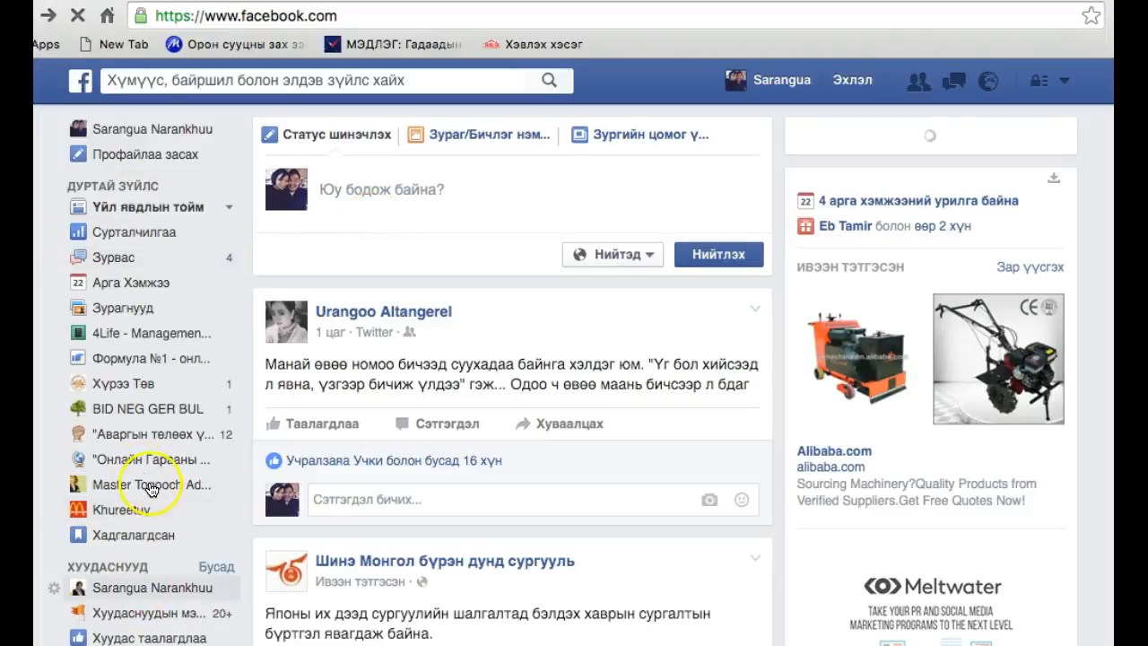
Open the account owner's own page from the Хуудаснууд list and look at its timeline and page and website promotion options
scroll(186, 510, "down", 3)
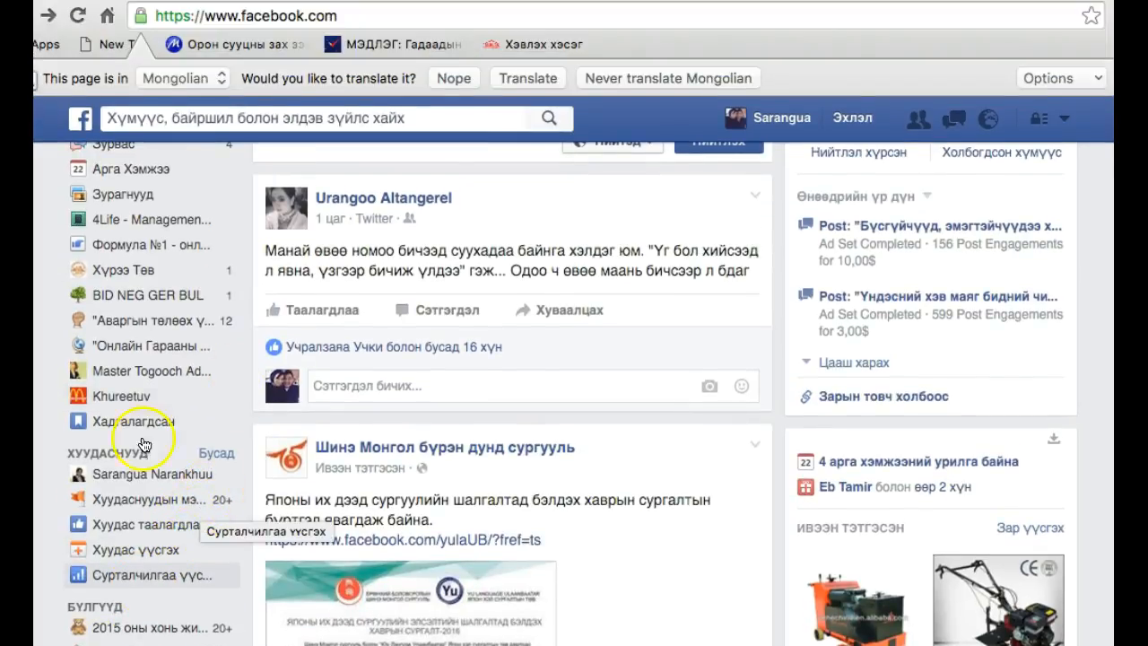
left_click(126, 484)
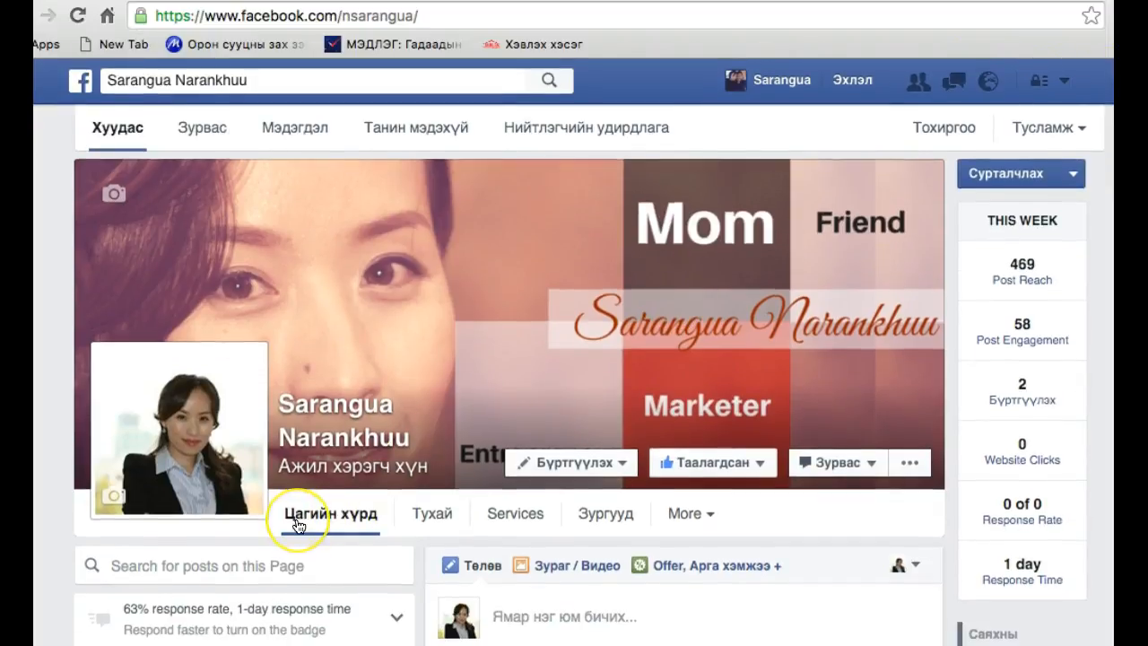
scroll(295, 520, "down", 3)
scroll(298, 526, "down", 5)
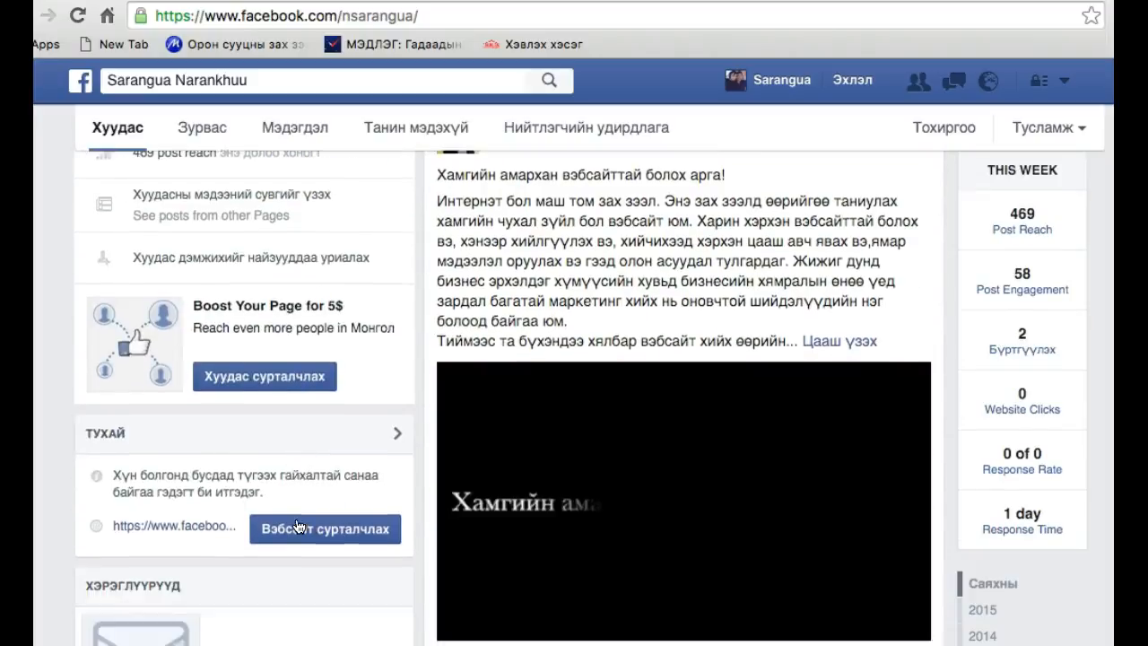